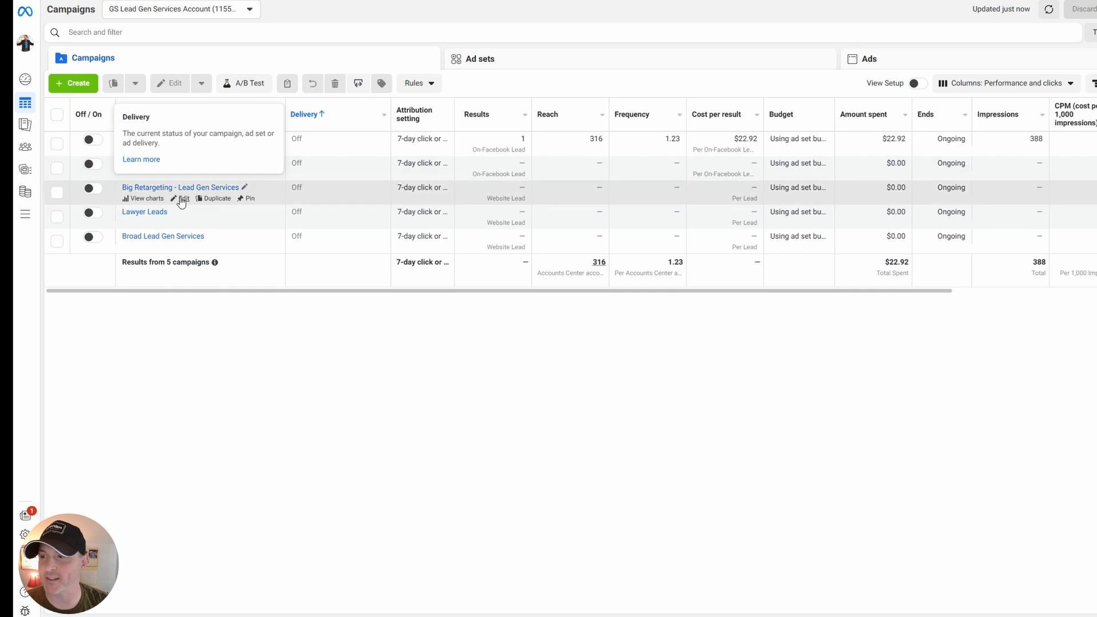
Look through the ad sets and ads of the TOF | LinkedIn Lead Forms campaign, then return to the campaign list and deselect it.
{"action": "left_click", "coordinate": [171, 139]}
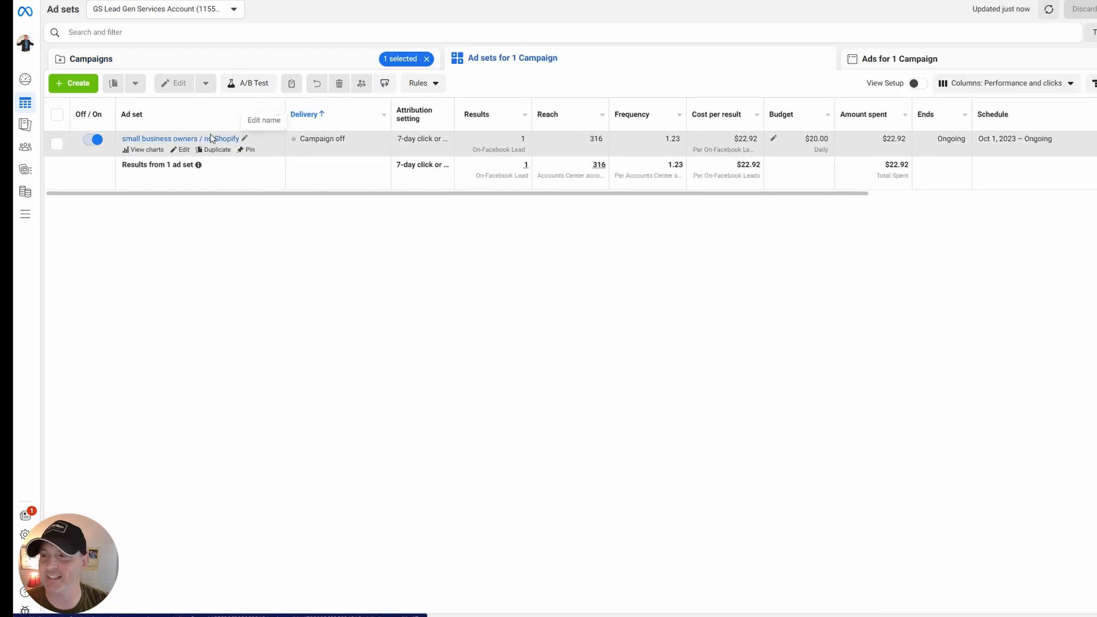
{"action": "left_click", "coordinate": [197, 139]}
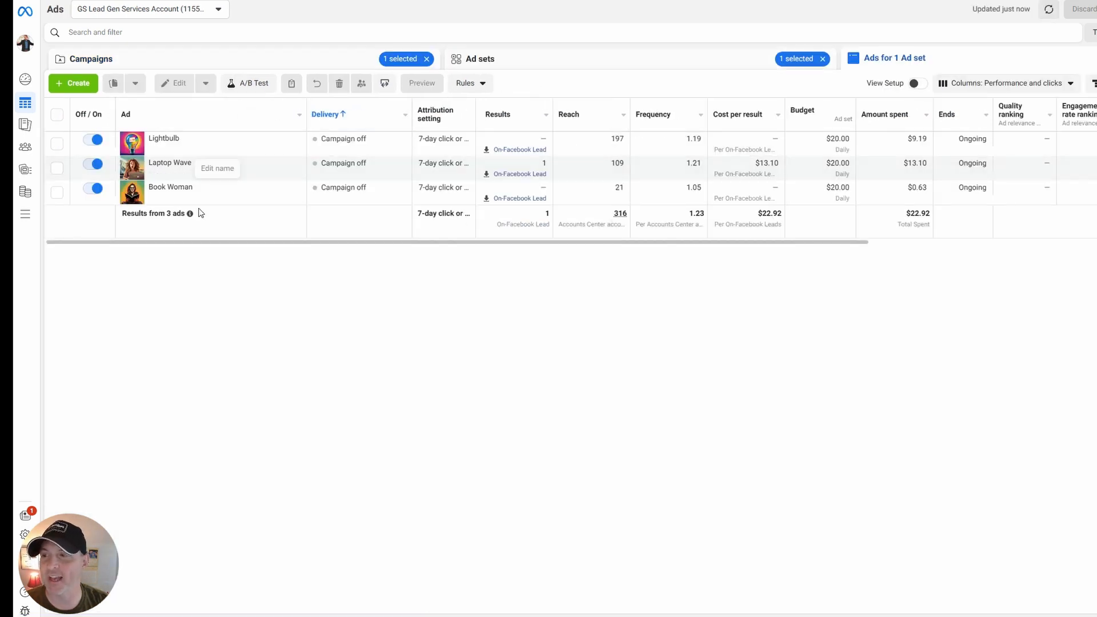
{"action": "left_click", "coordinate": [533, 60]}
{"action": "left_click", "coordinate": [337, 59]}
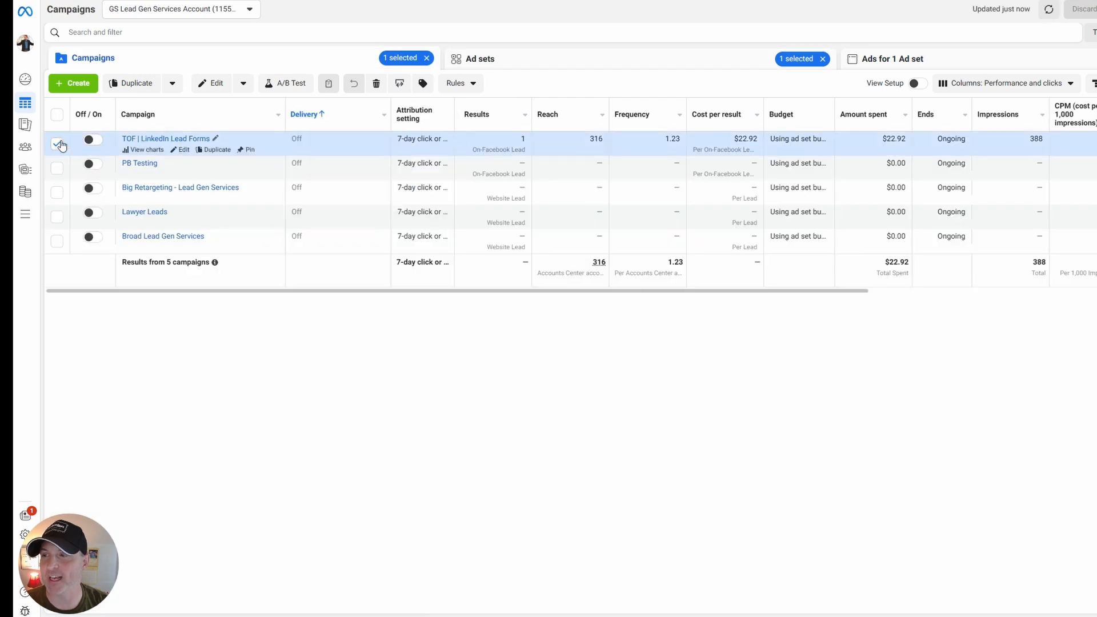
{"action": "left_click", "coordinate": [57, 143]}
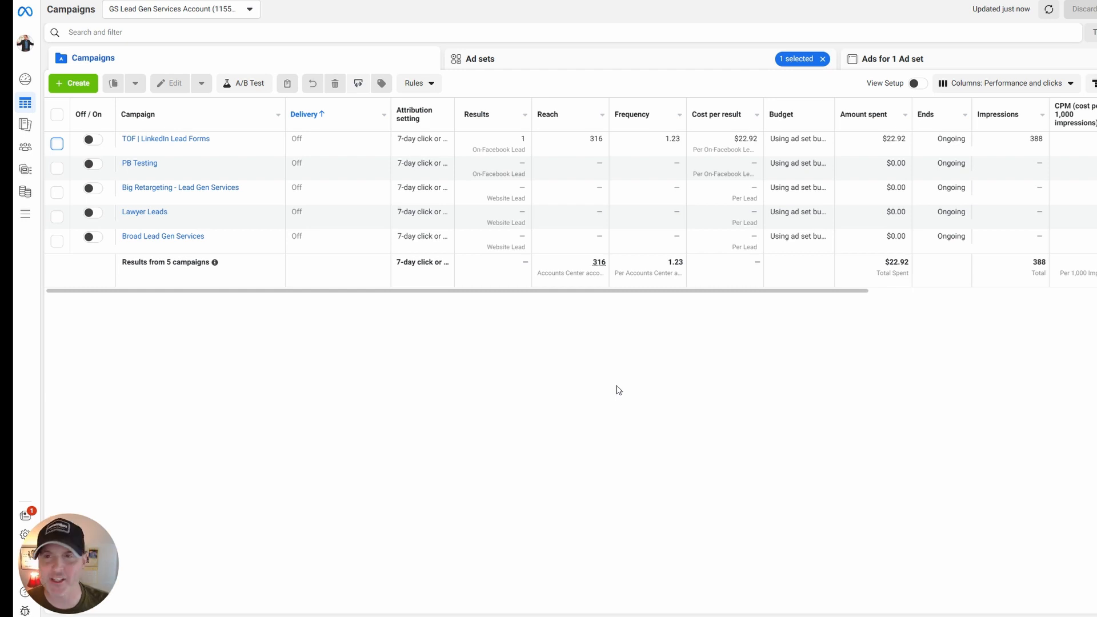
{"action": "left_click_drag", "start_coordinate": [566, 291], "coordinate": [485, 314]}
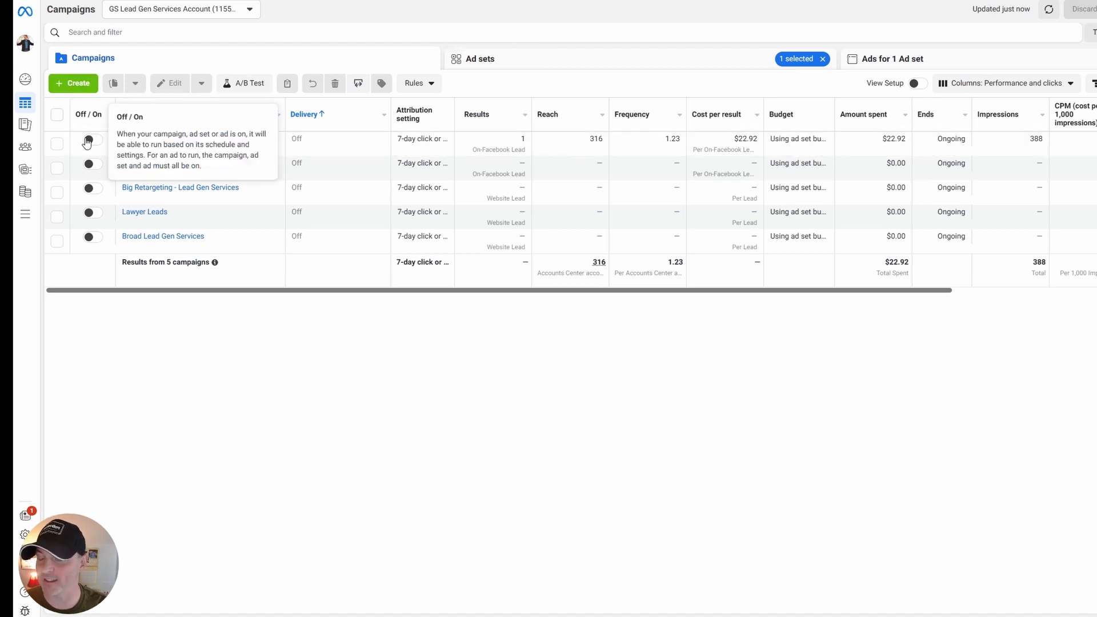
Start creating a new campaign with the Auction buying type and review what the Leads objective is good for.
{"action": "left_click", "coordinate": [73, 83]}
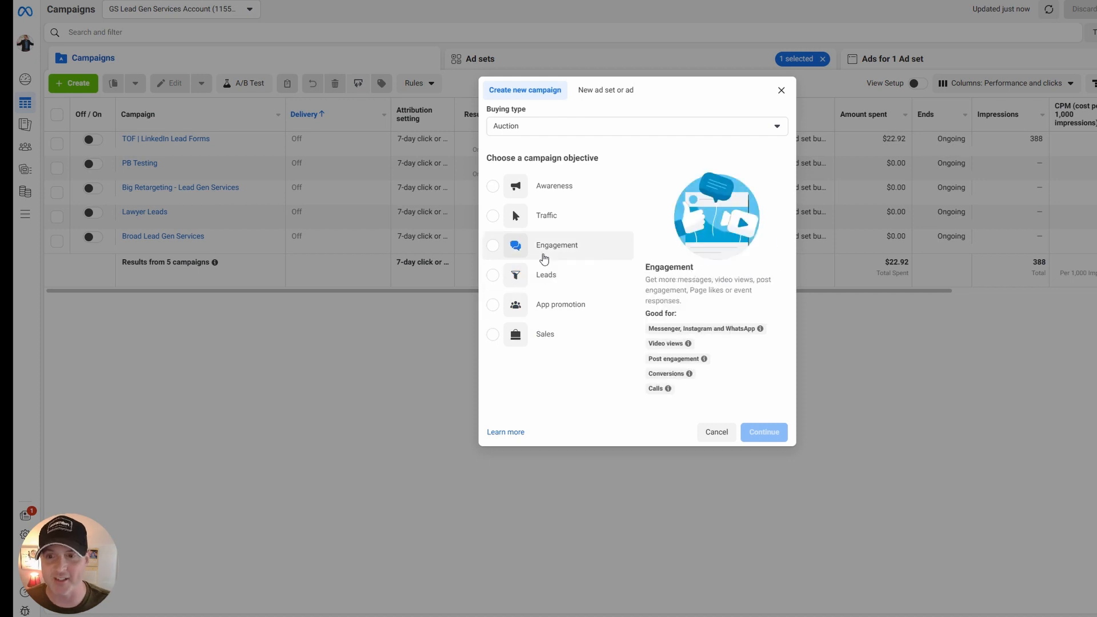
{"action": "left_click", "coordinate": [549, 280]}
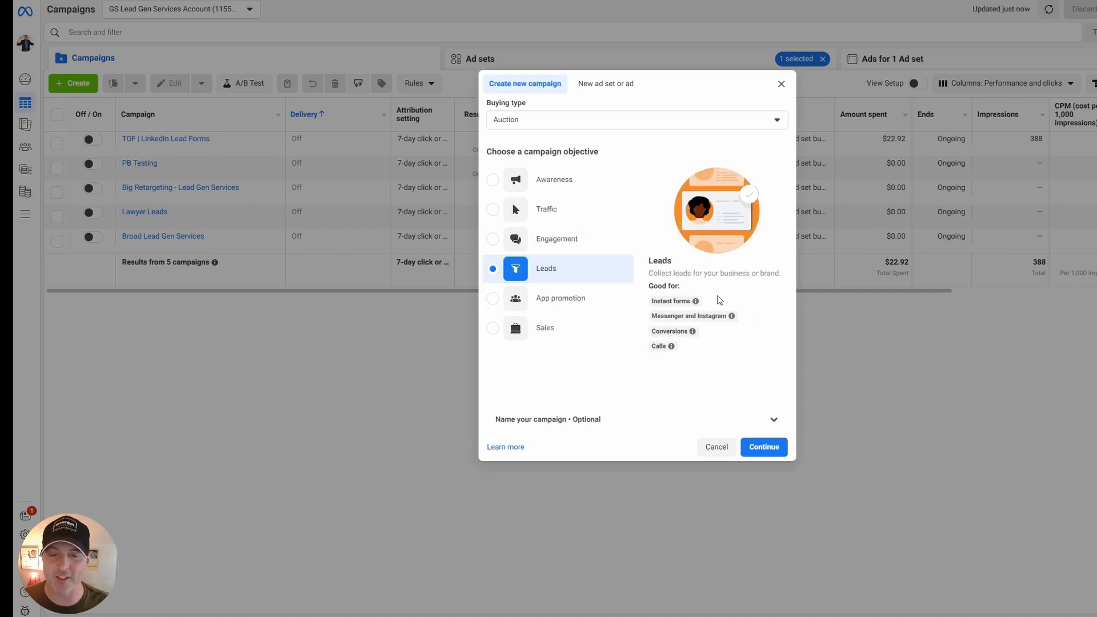
{"action": "mouse_move", "coordinate": [714, 298]}
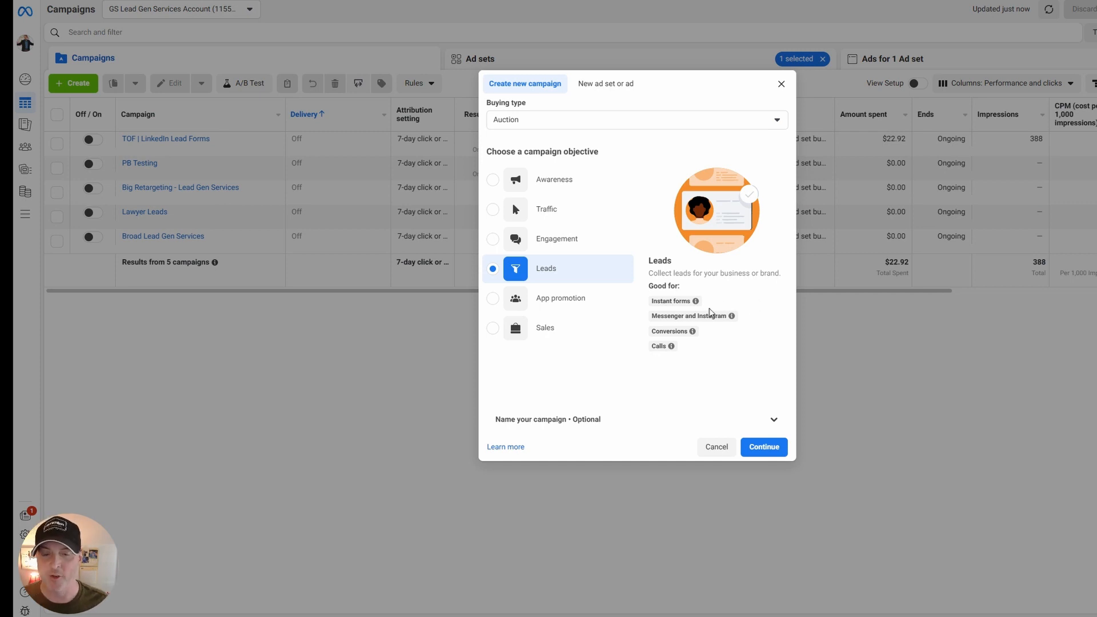
{"action": "mouse_move", "coordinate": [732, 318]}
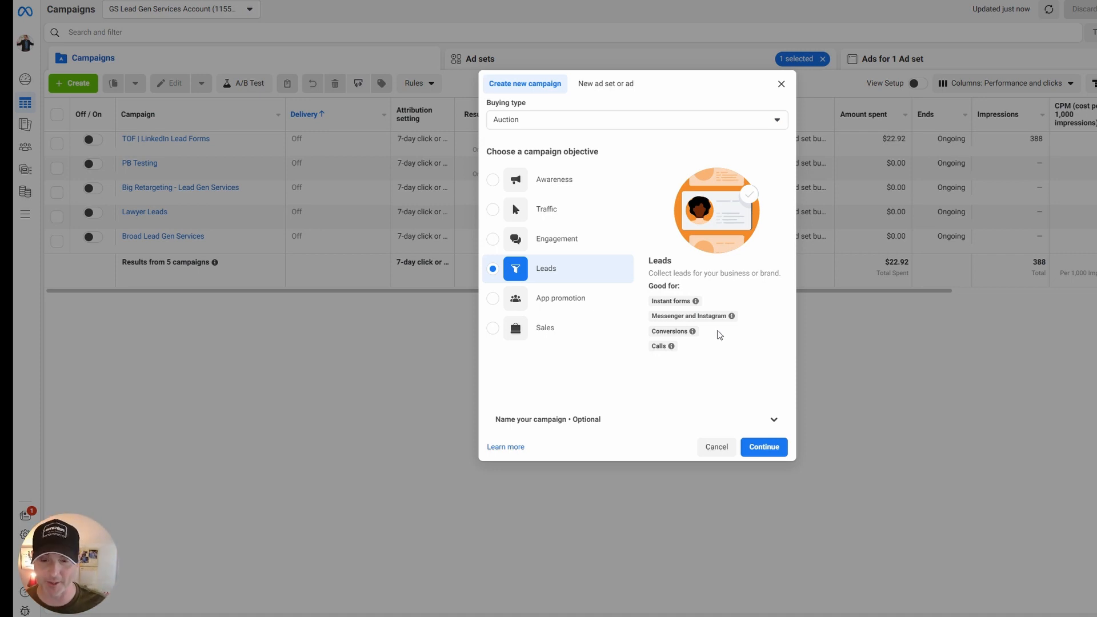
{"action": "mouse_move", "coordinate": [673, 349]}
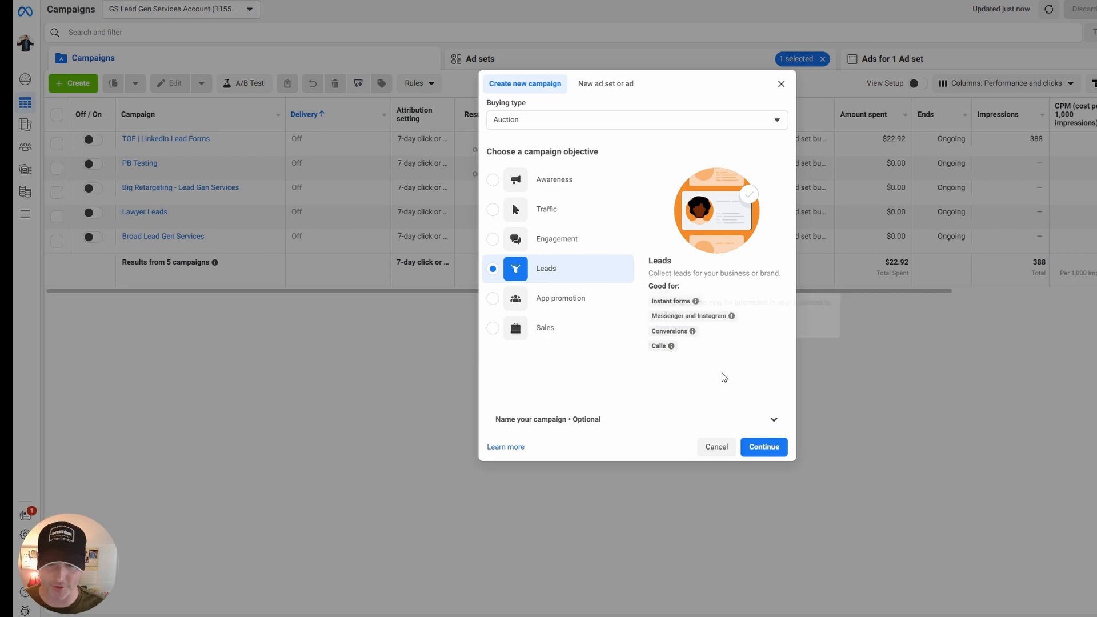
Compare the Sales, App promotion, Engagement, Traffic and Awareness campaign objectives and what each is good for.
{"action": "left_click", "coordinate": [557, 327]}
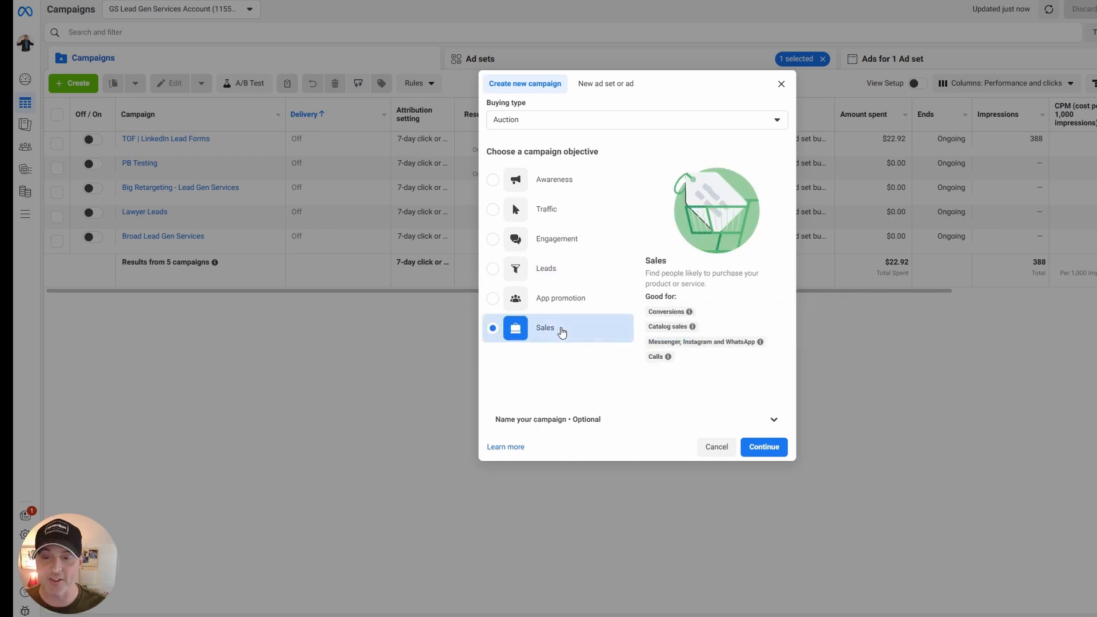
{"action": "mouse_move", "coordinate": [690, 311]}
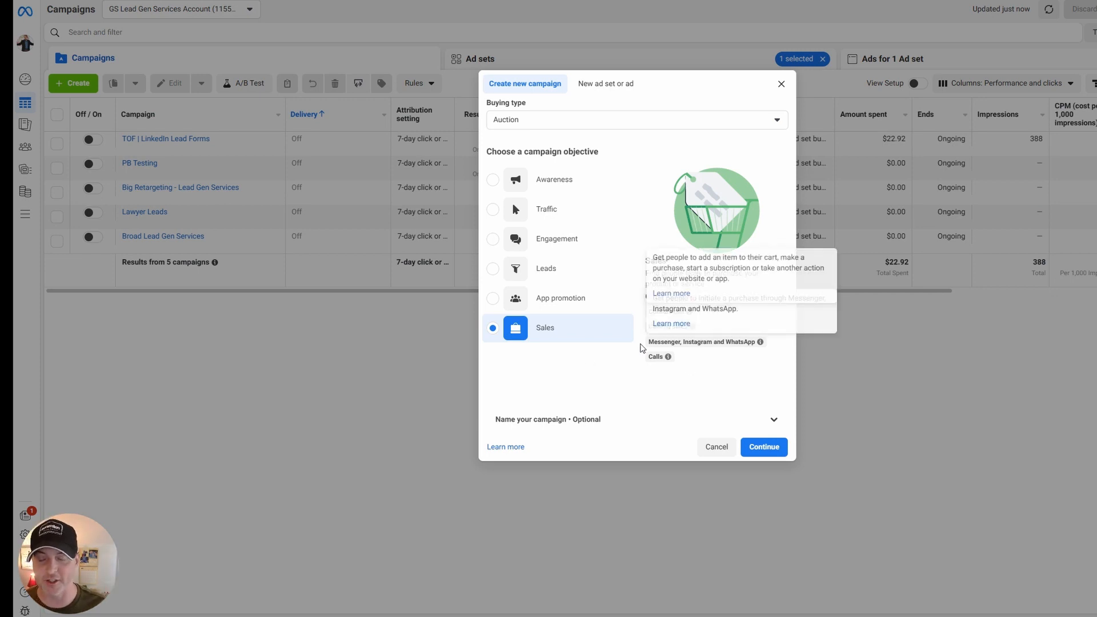
{"action": "left_click", "coordinate": [572, 298]}
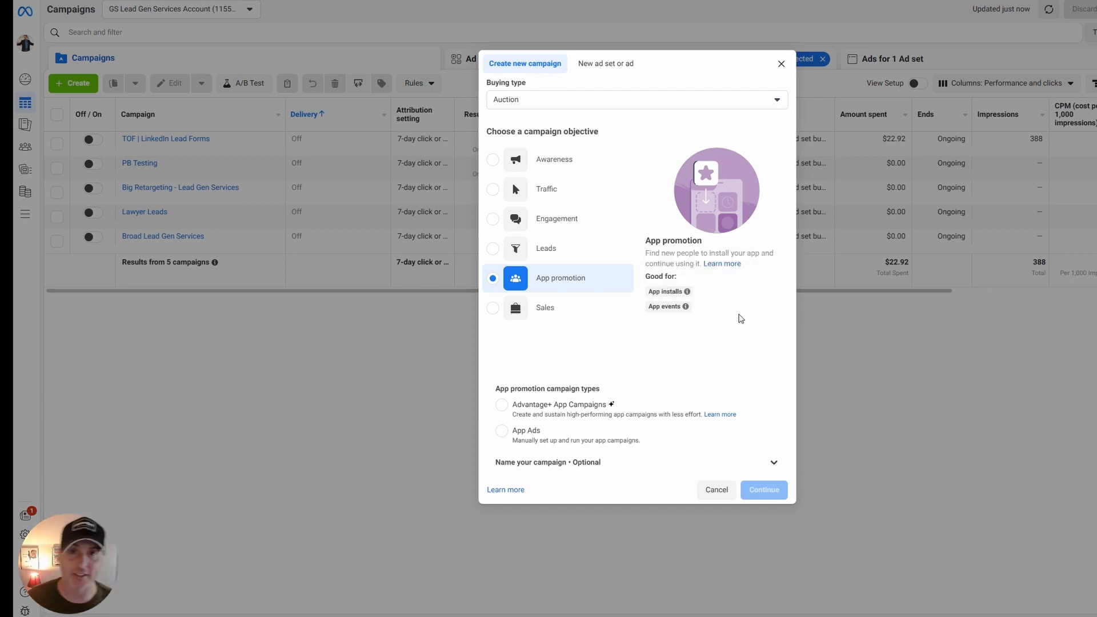
{"action": "left_click", "coordinate": [571, 224]}
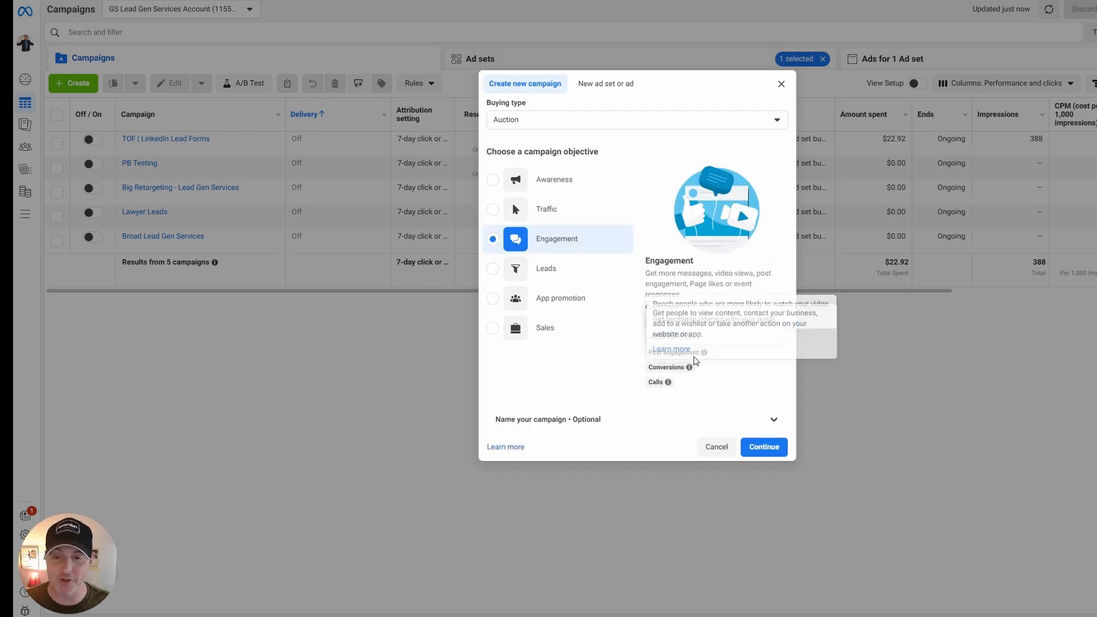
{"action": "left_click", "coordinate": [561, 210]}
{"action": "left_click", "coordinate": [574, 191]}
{"action": "left_click", "coordinate": [595, 240]}
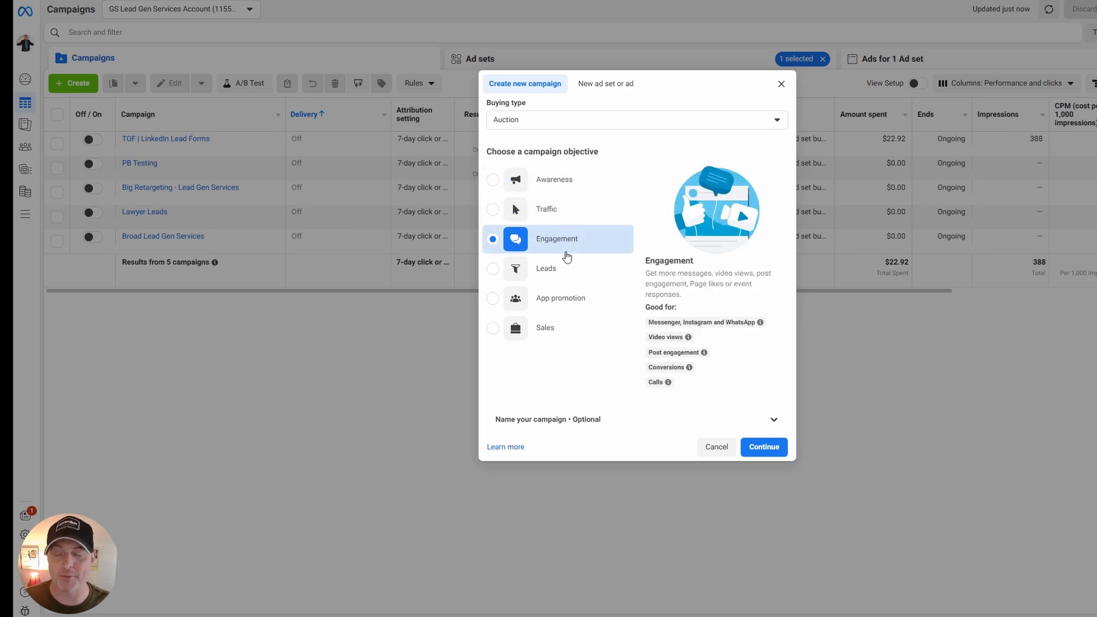
{"action": "mouse_move", "coordinate": [765, 325]}
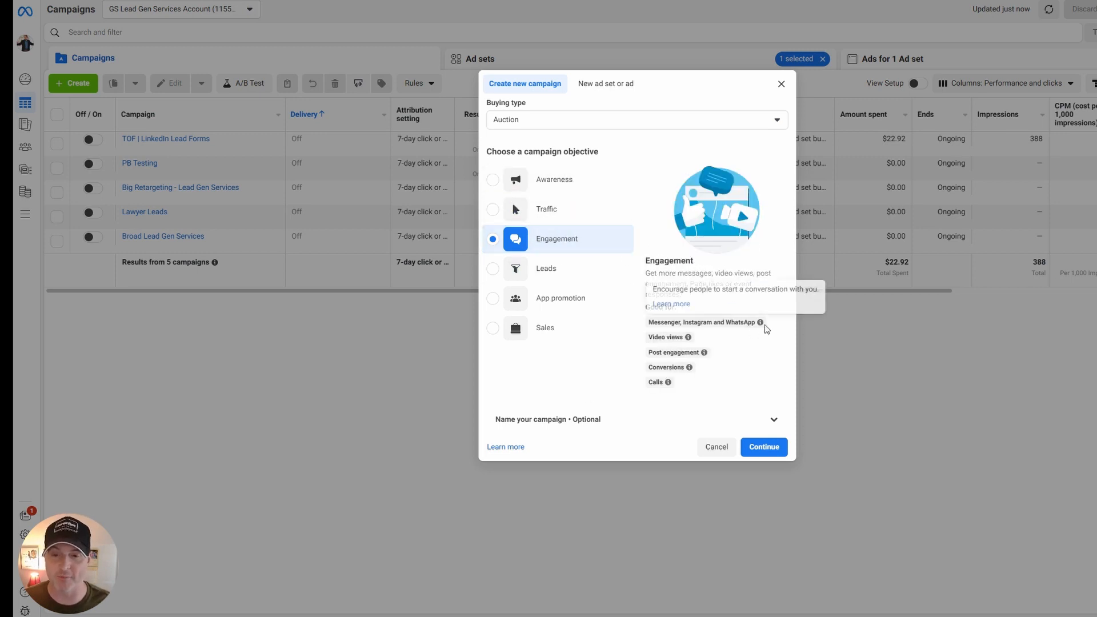
Choose Leads as the campaign objective and continue to the campaign settings.
{"action": "left_click", "coordinate": [572, 280]}
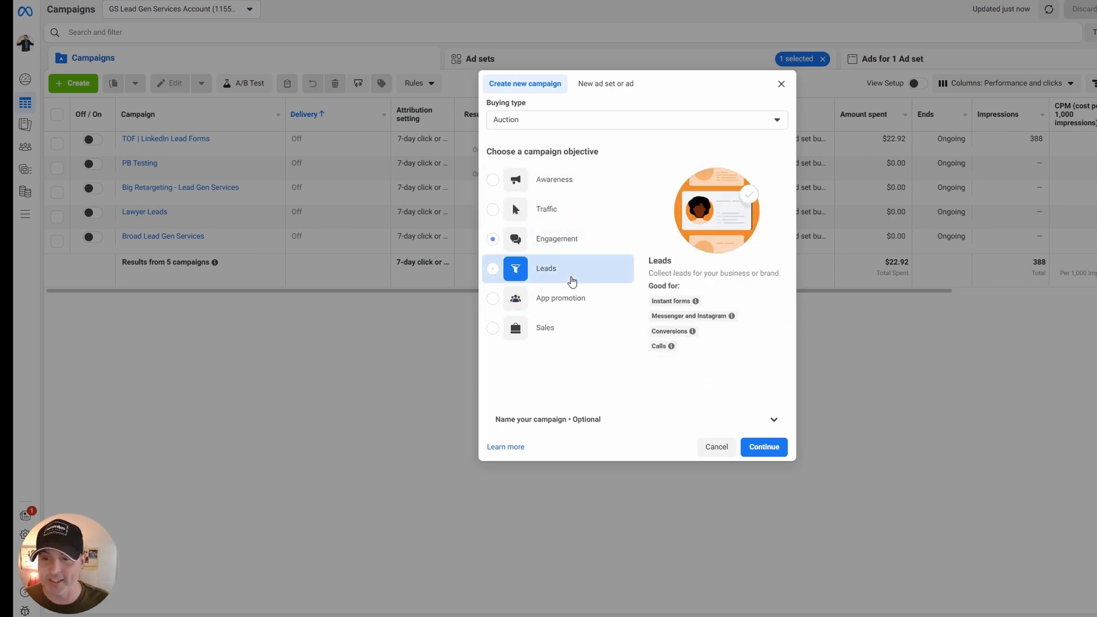
{"action": "left_click", "coordinate": [764, 446]}
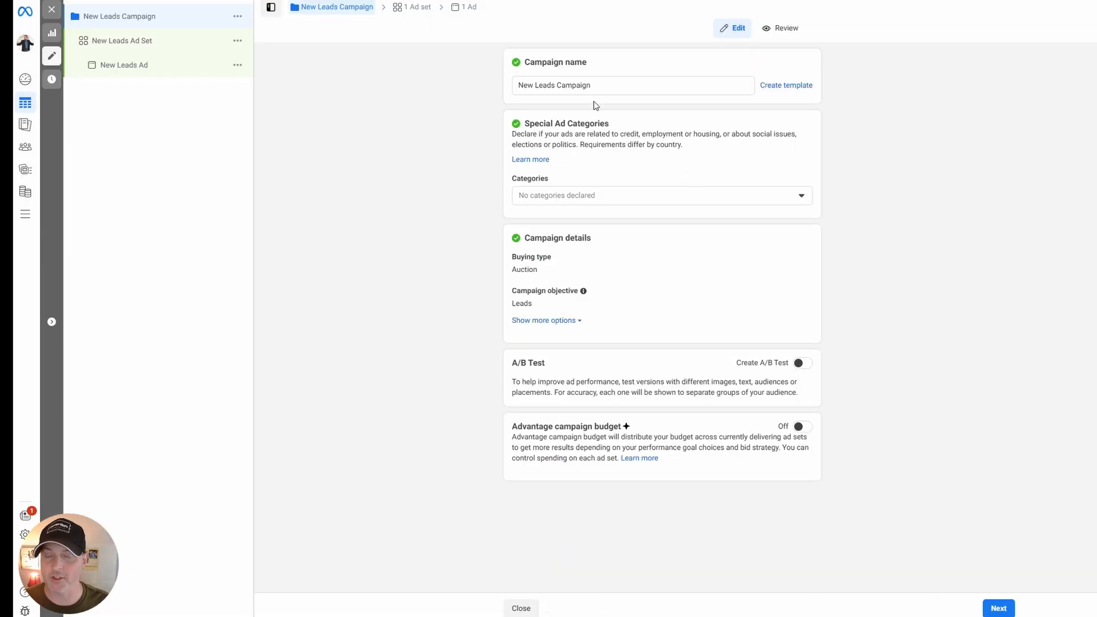
Replace the default campaign name with a blue circle emoji.
{"action": "left_click_drag", "start_coordinate": [598, 85], "coordinate": [510, 86]}
{"action": "key", "text": "BackSpace"}
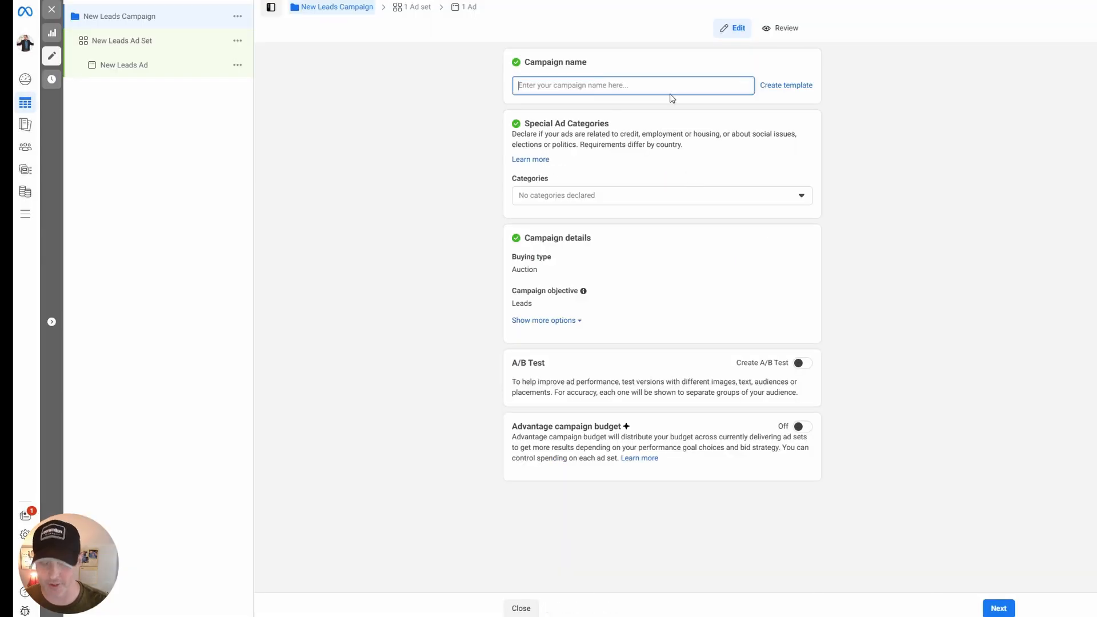
{"action": "key", "text": "super+period"}
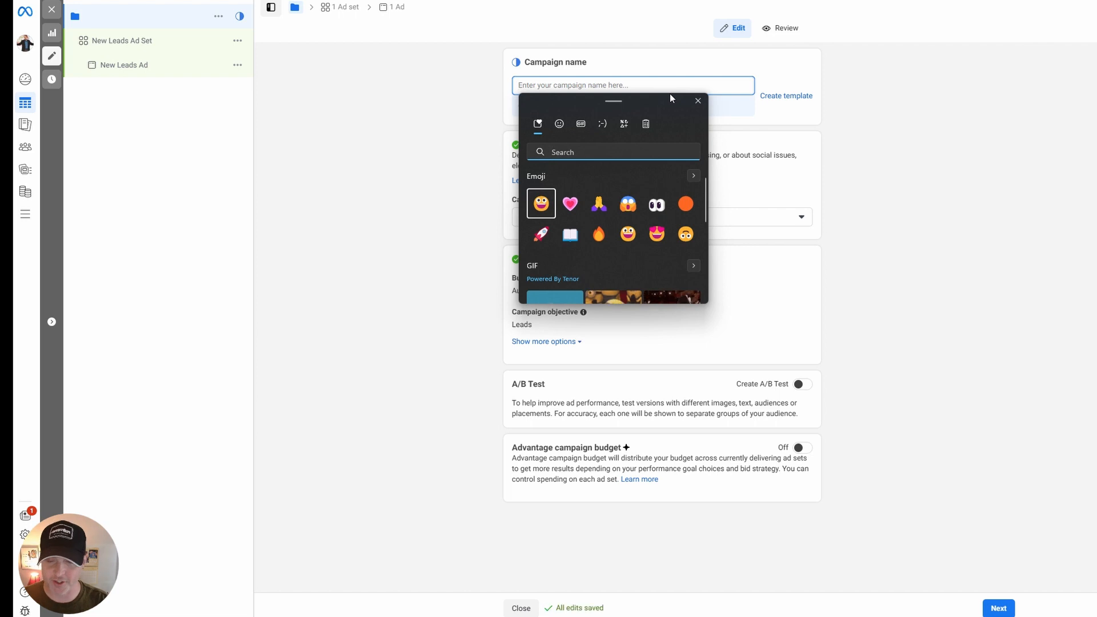
{"action": "type", "text": "blue"}
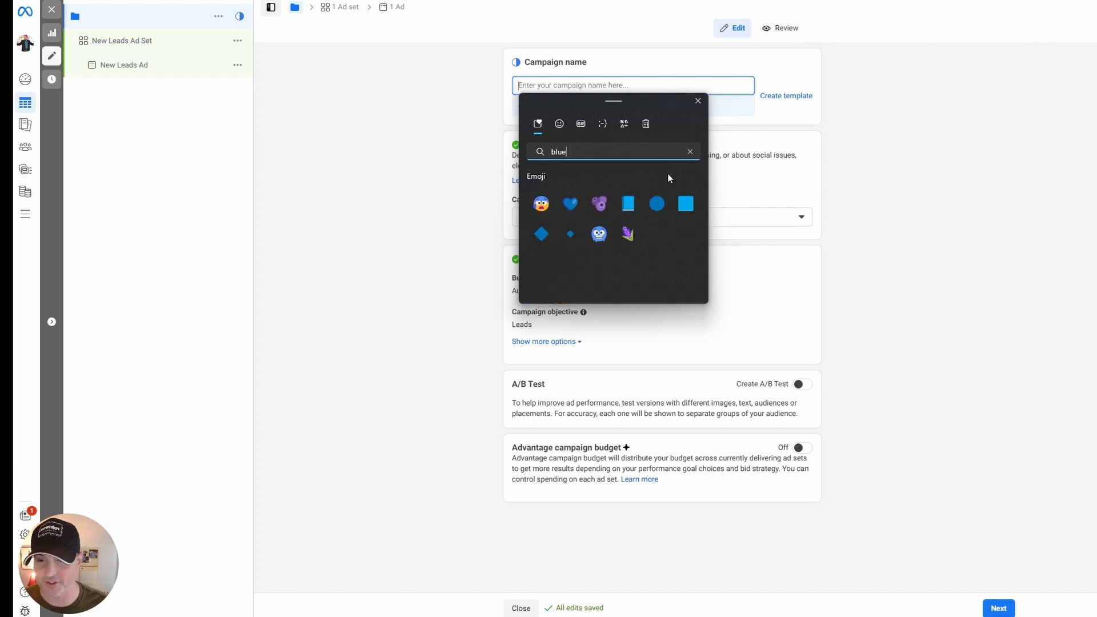
{"action": "left_click", "coordinate": [657, 203]}
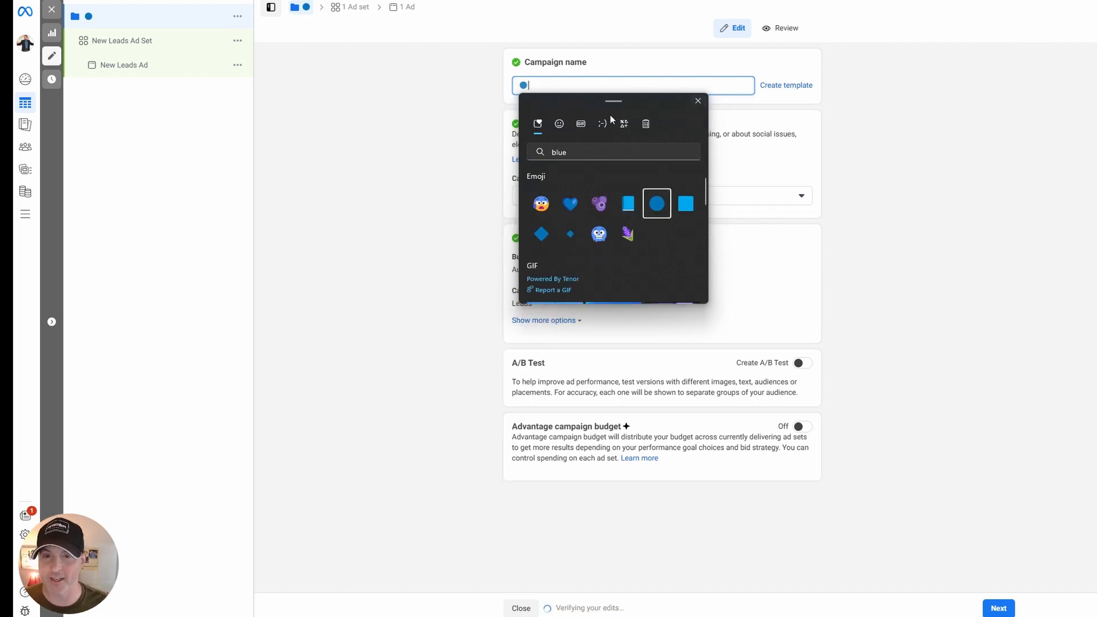
{"action": "left_click", "coordinate": [698, 100]}
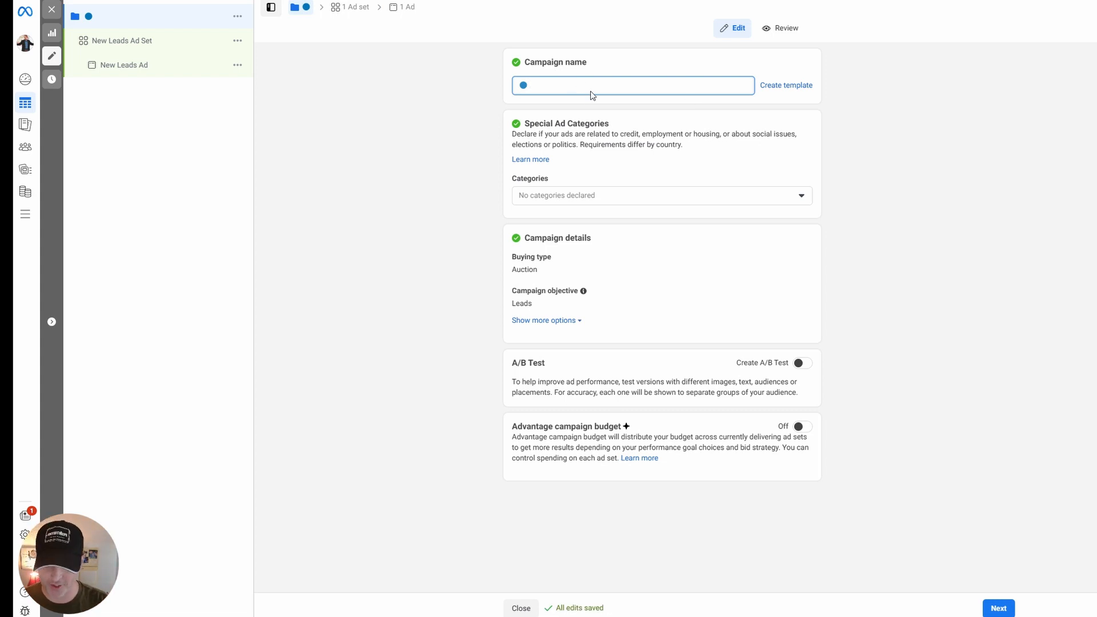
Add "TOF | ABO Interest Interst Testing" after the blue circle in the campaign name.
{"action": "type", "text": "TOF |"}
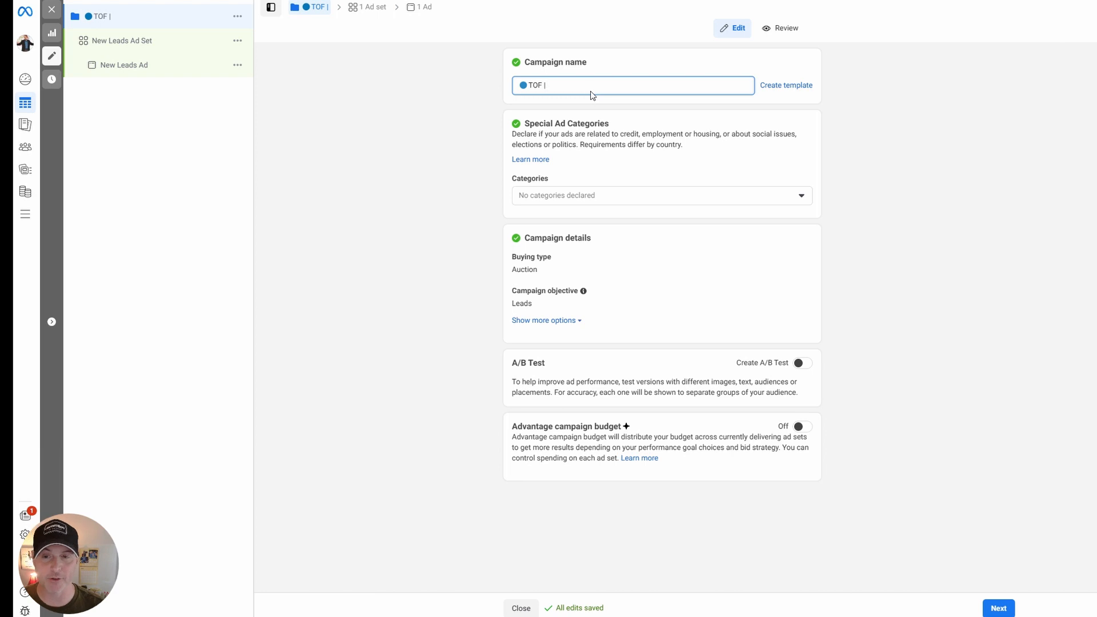
{"action": "type", "text": "ABO Intere"}
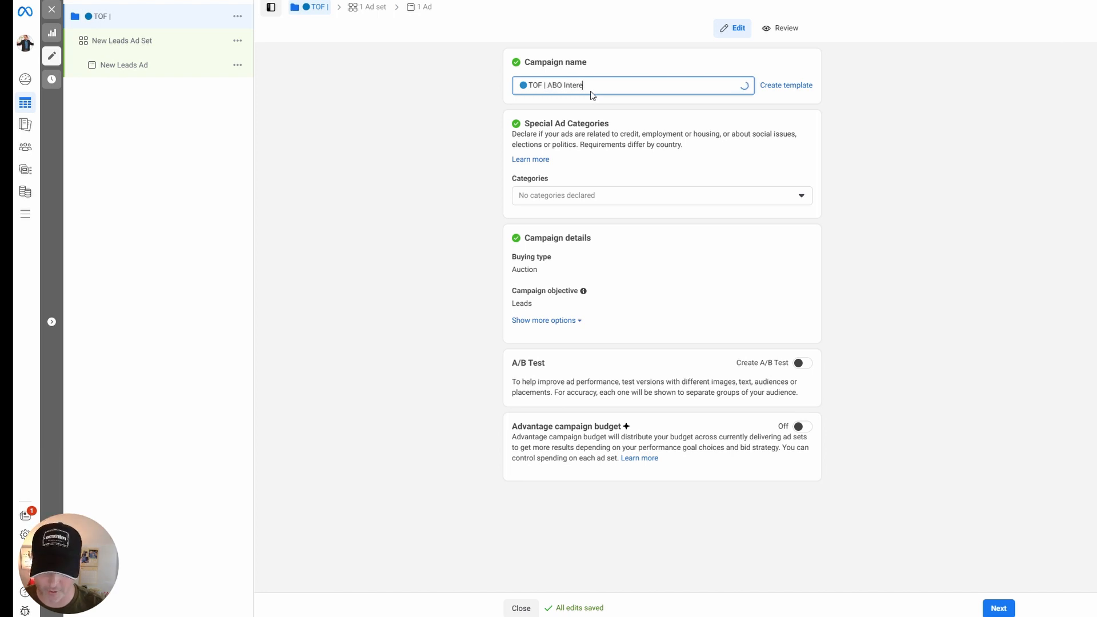
{"action": "type", "text": "st |nt"}
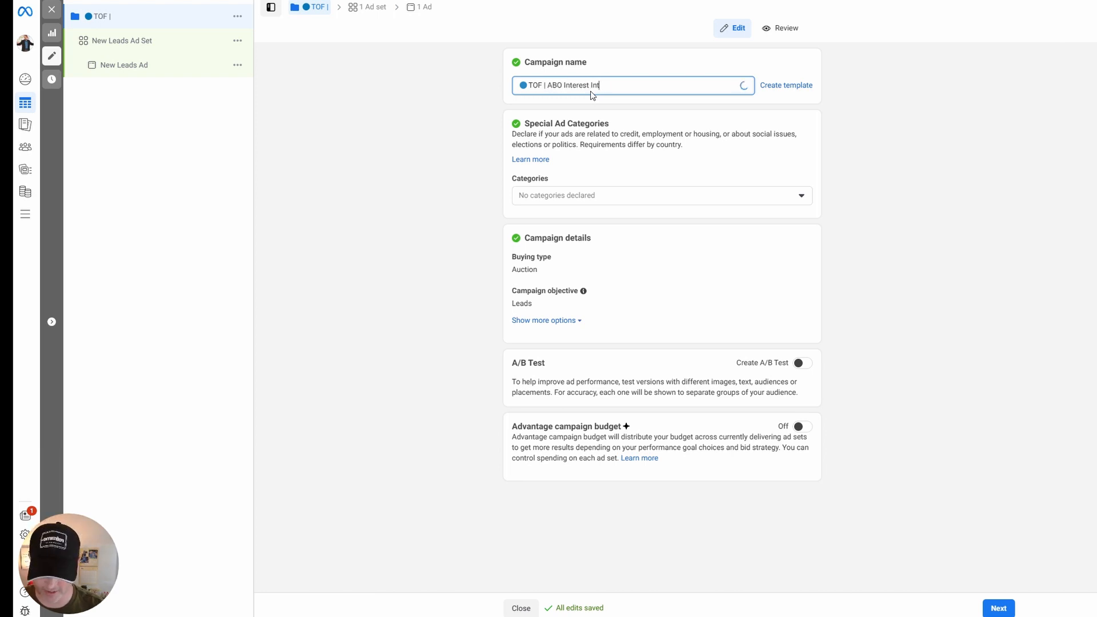
{"action": "type", "text": "ers"}
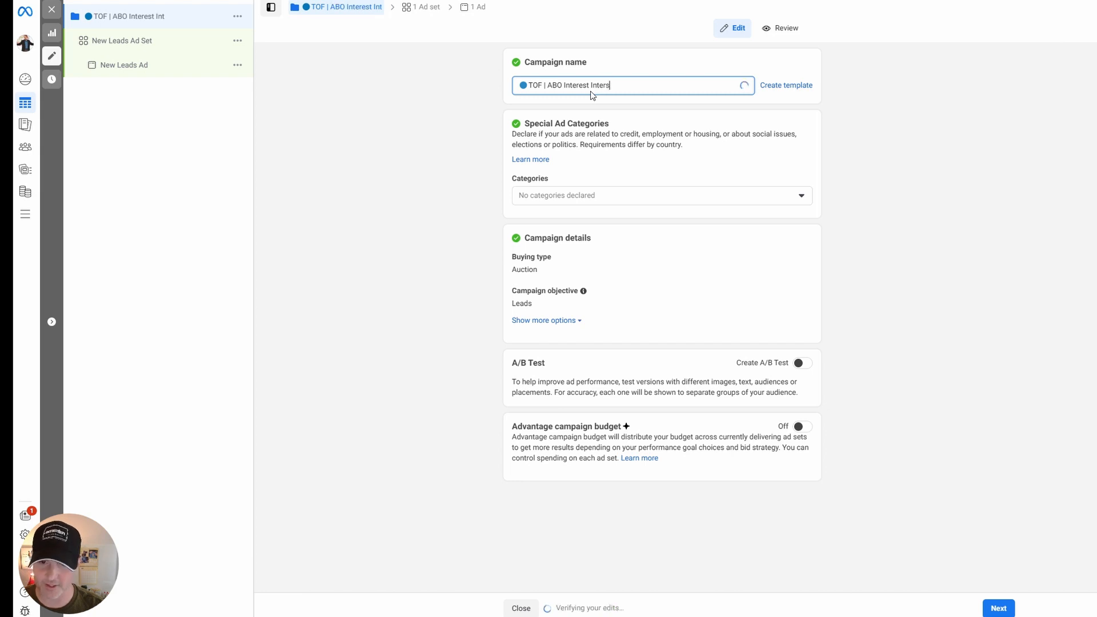
{"action": "type", "text": "t Testing"}
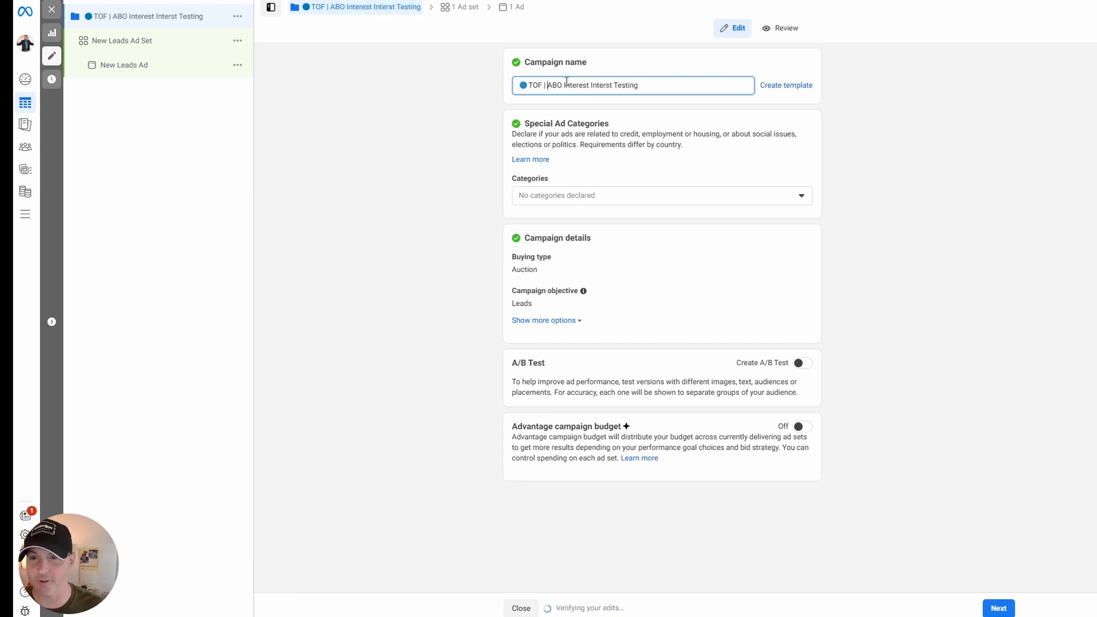
{"action": "type", "text": "DMA"}
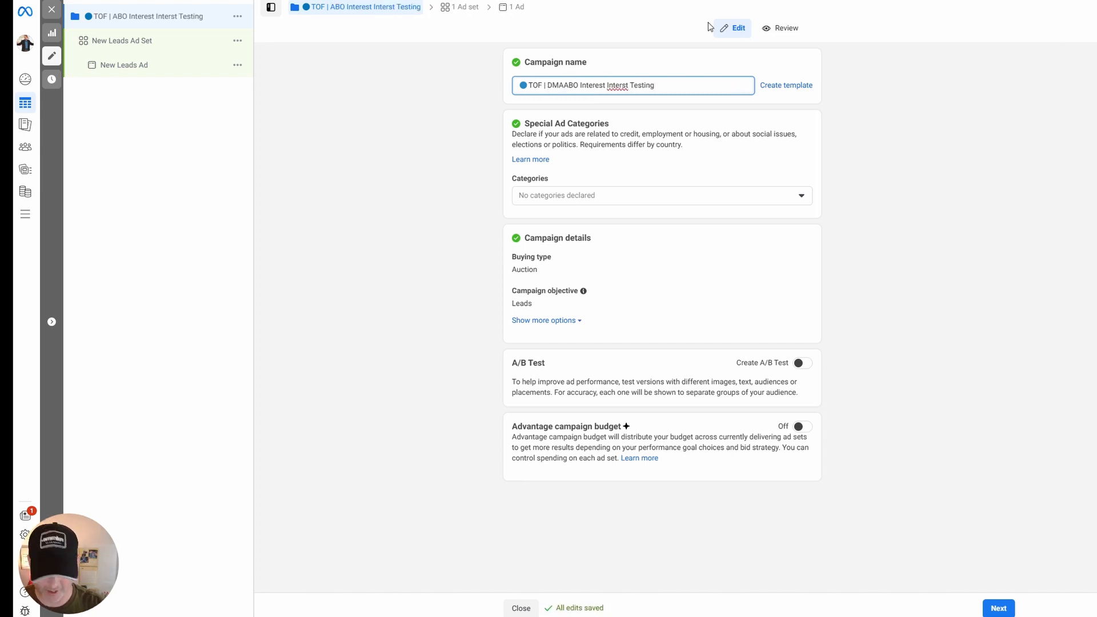
{"action": "type", "text": " |"}
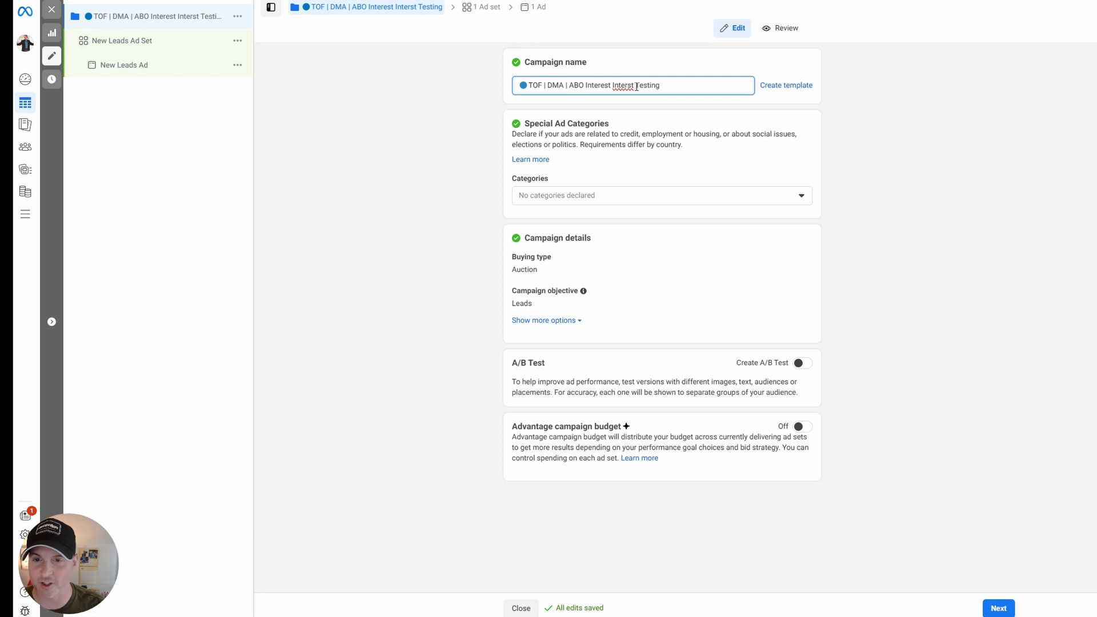
Insert "DMA |" before "ABO" in the campaign name and correct the misspelled "Interst" to "Interest".
{"action": "right_click", "coordinate": [630, 83]}
{"action": "left_click", "coordinate": [632, 97]}
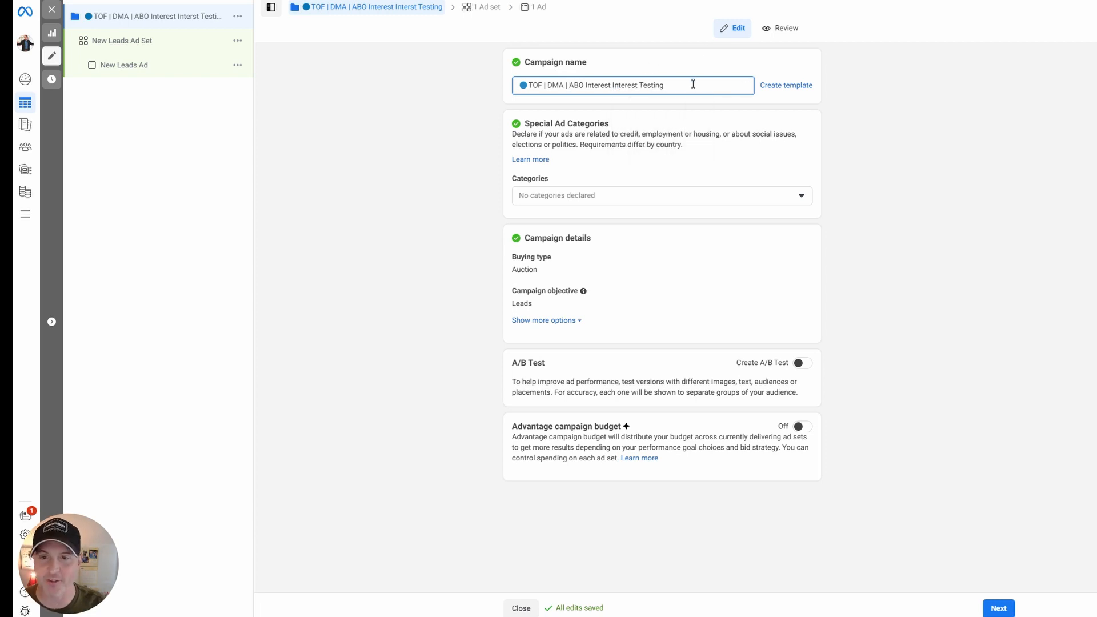
{"action": "left_click", "coordinate": [893, 109]}
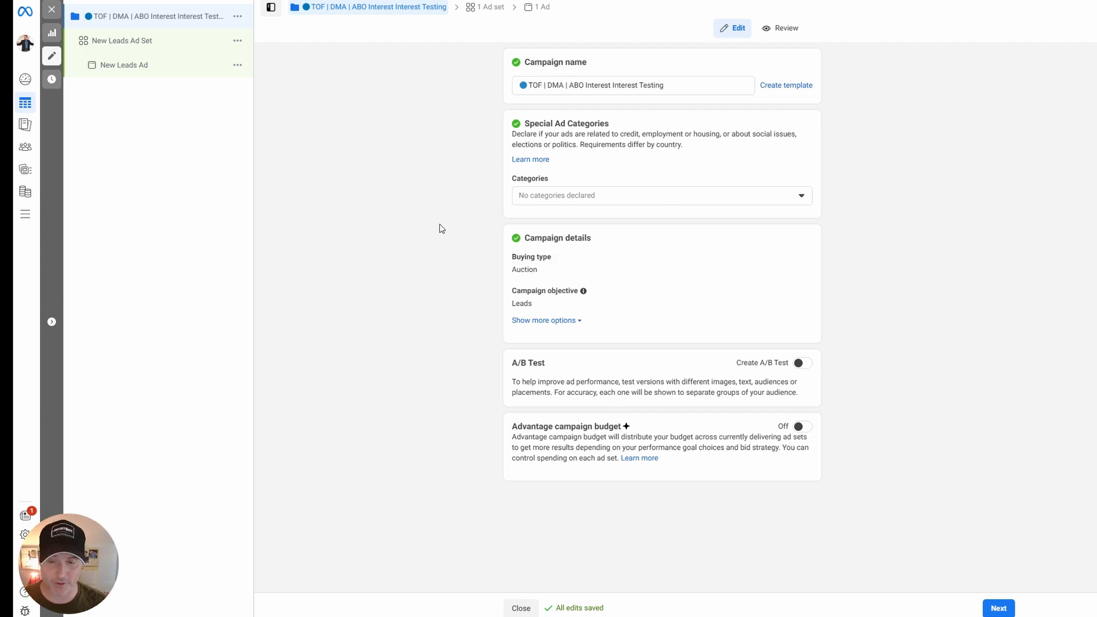
{"action": "left_click_drag", "start_coordinate": [519, 428], "coordinate": [630, 431]}
{"action": "left_click", "coordinate": [658, 443]}
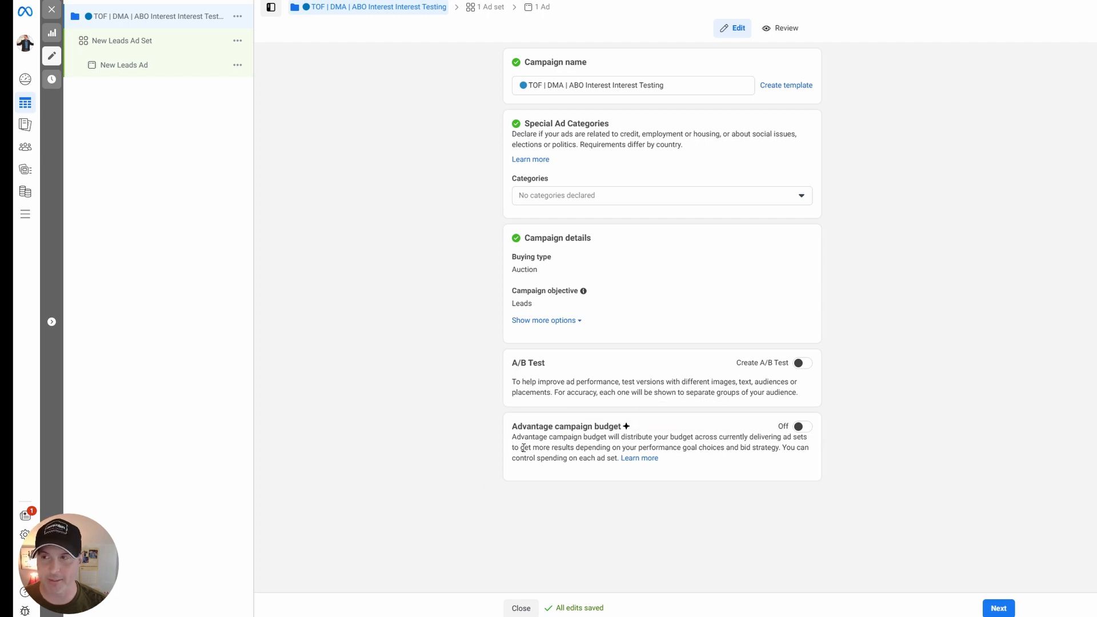
{"action": "left_click_drag", "start_coordinate": [533, 428], "coordinate": [599, 428]}
{"action": "left_click", "coordinate": [590, 426]}
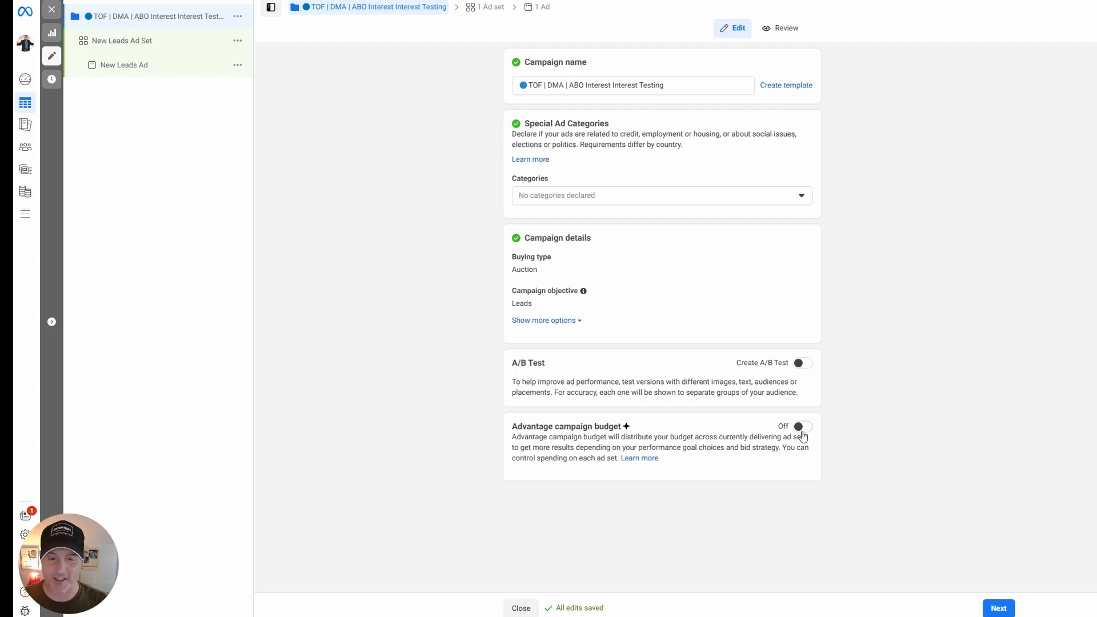
{"action": "left_click_drag", "start_coordinate": [610, 426], "coordinate": [573, 429]}
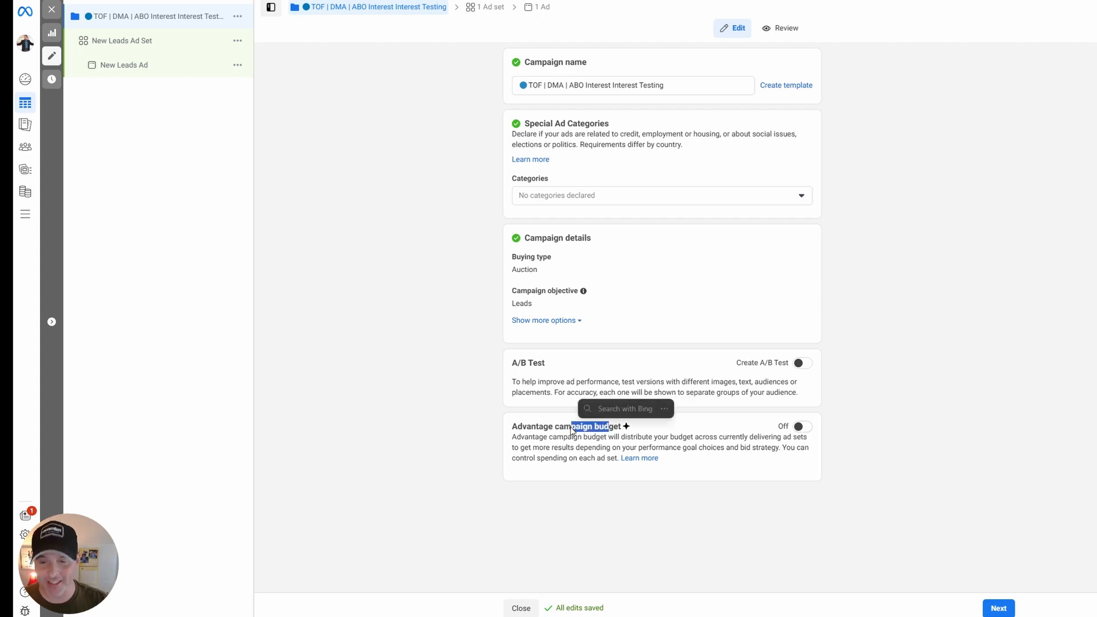
Leave Advantage campaign budget off and continue to the ad set settings.
{"action": "left_click", "coordinate": [566, 437]}
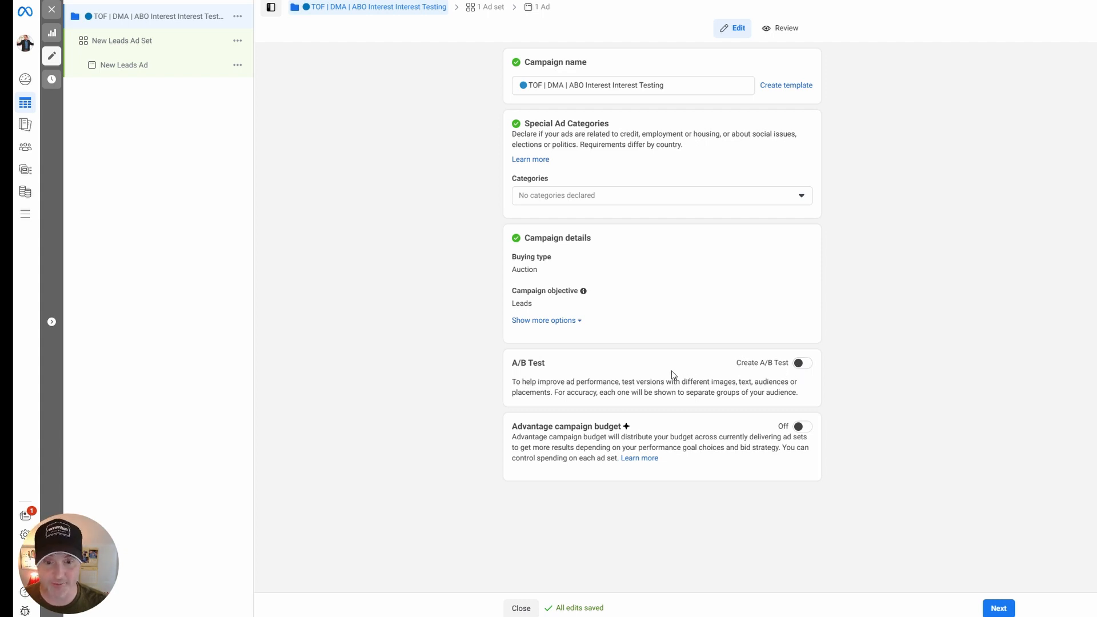
{"action": "left_click", "coordinate": [1005, 608]}
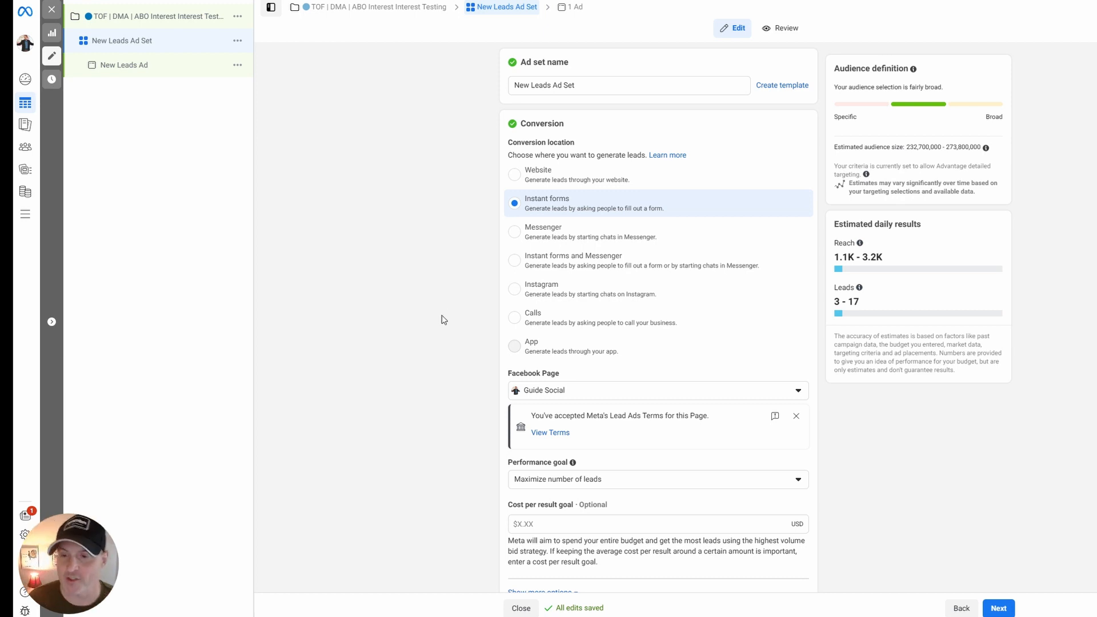
Keep Guide Social as the Facebook Page and choose Maximize number of leads as the ad set's performance goal.
{"action": "scroll", "coordinate": [450, 289], "scroll_direction": "down", "scroll_amount": 4}
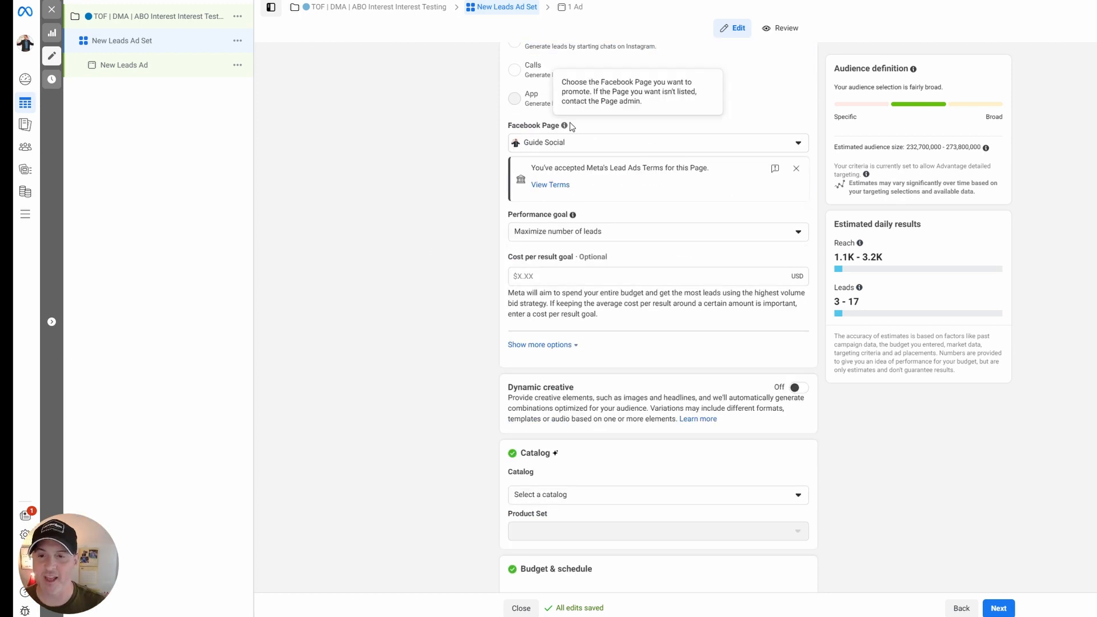
{"action": "left_click", "coordinate": [556, 145]}
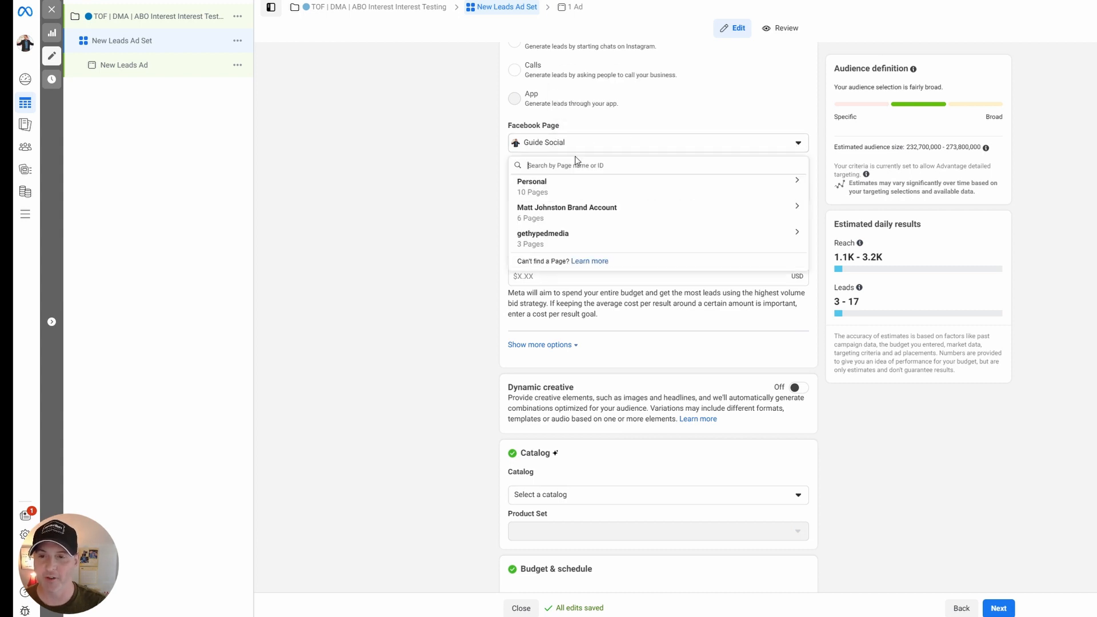
{"action": "left_click", "coordinate": [553, 142]}
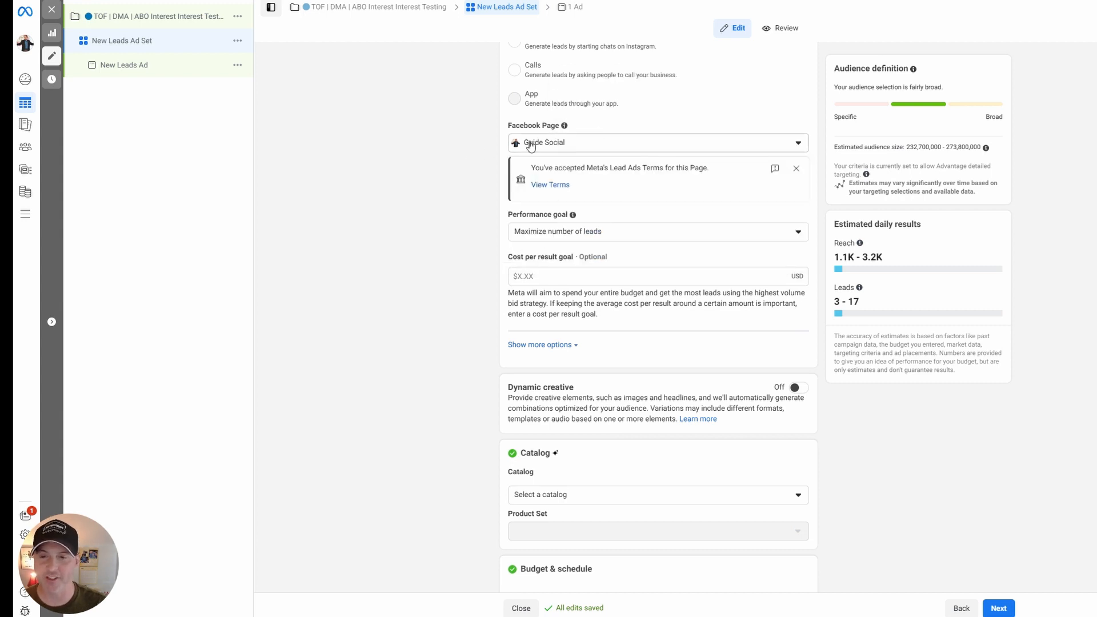
{"action": "left_click", "coordinate": [572, 230]}
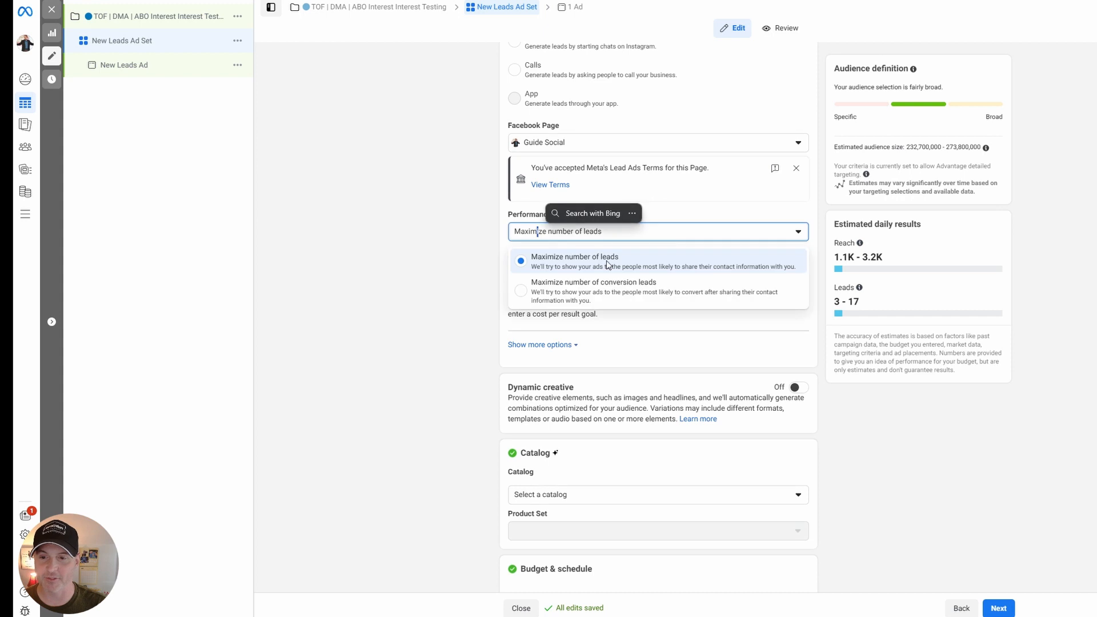
{"action": "left_click", "coordinate": [567, 264]}
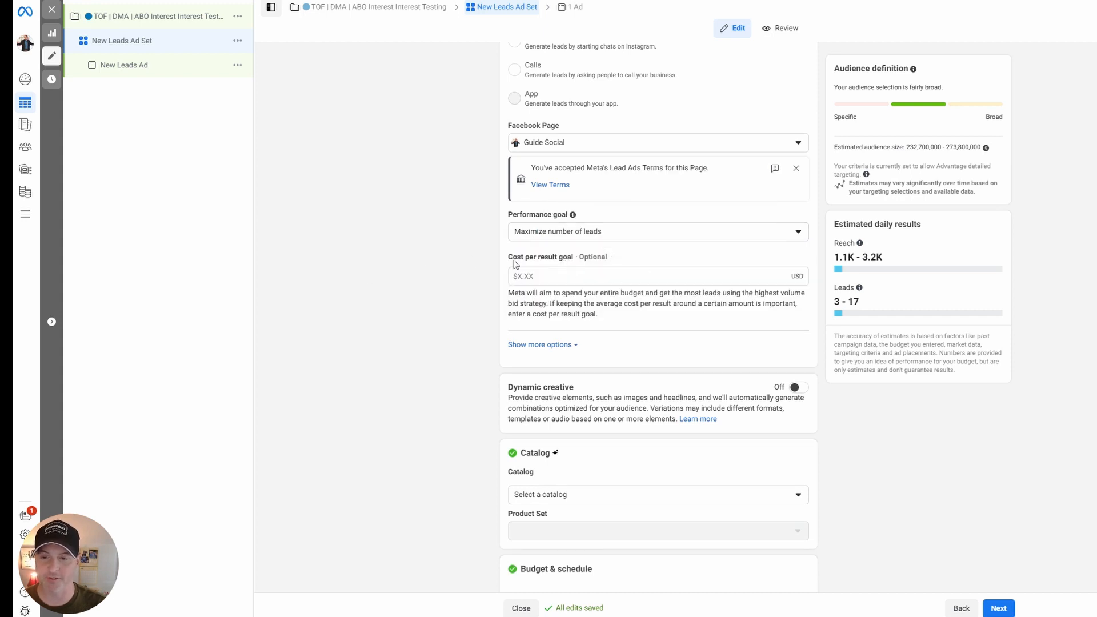
Expand the additional conversion options and examine the charging, delivery, catalog and schedule end-date settings.
{"action": "left_click", "coordinate": [540, 345]}
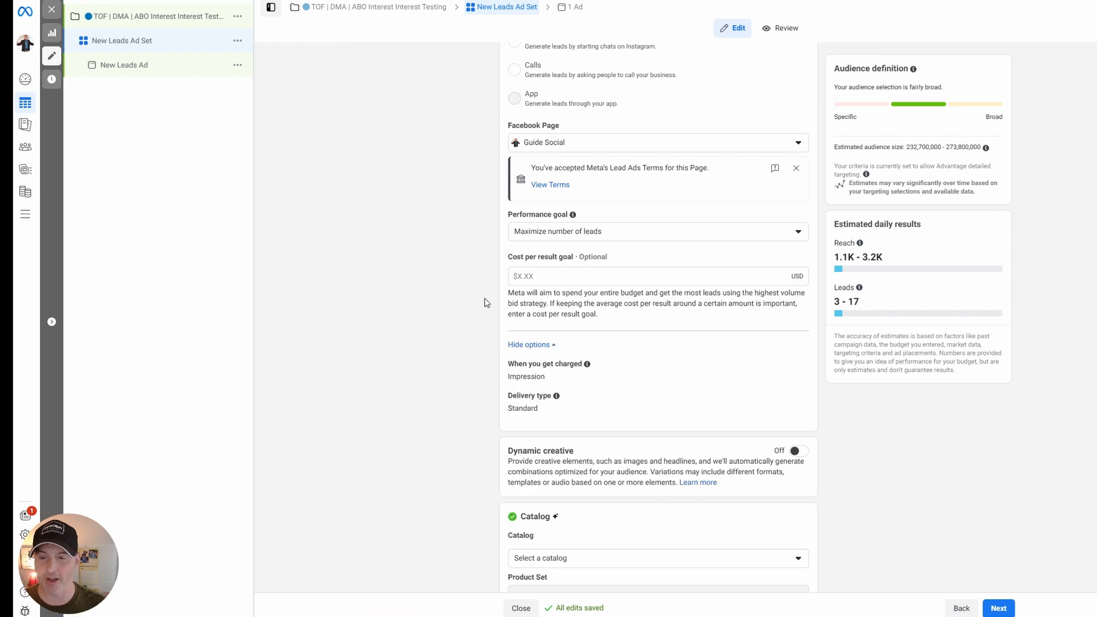
{"action": "scroll", "coordinate": [560, 292], "scroll_direction": "down", "scroll_amount": 1}
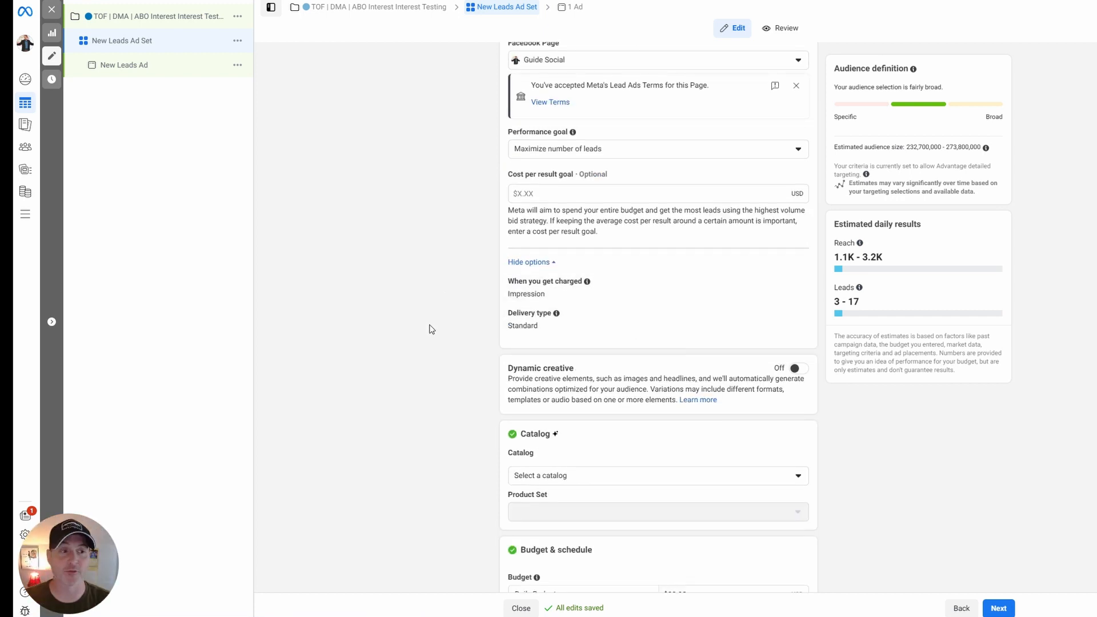
{"action": "scroll", "coordinate": [799, 209], "scroll_direction": "down", "scroll_amount": 2}
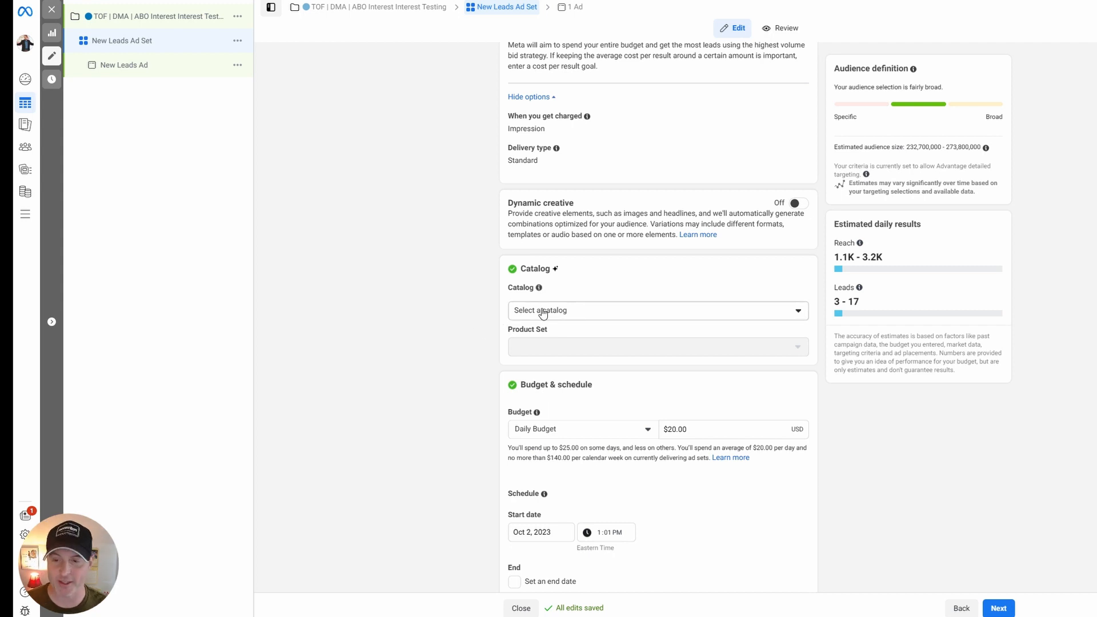
{"action": "mouse_move", "coordinate": [554, 330]}
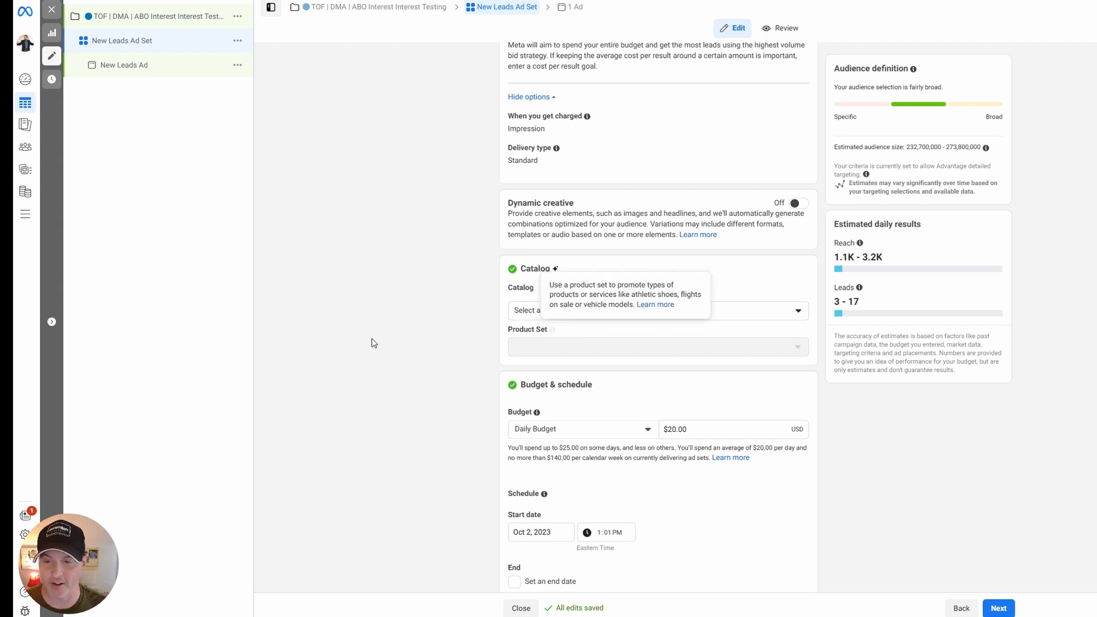
{"action": "scroll", "coordinate": [411, 377], "scroll_direction": "down", "scroll_amount": 3}
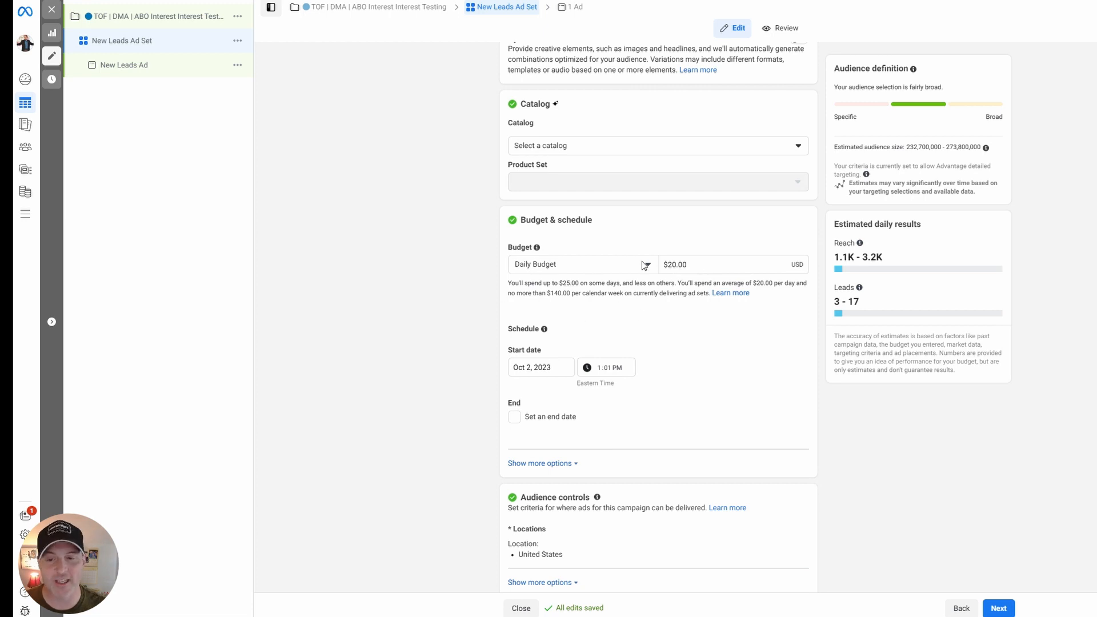
{"action": "left_click", "coordinate": [515, 419]}
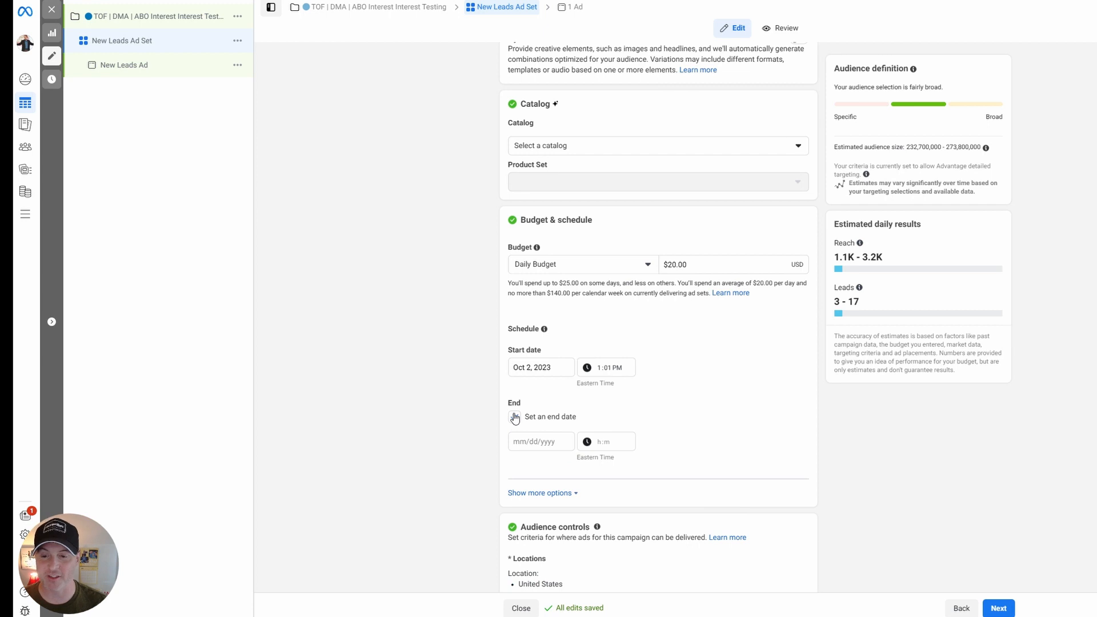
{"action": "left_click", "coordinate": [515, 418]}
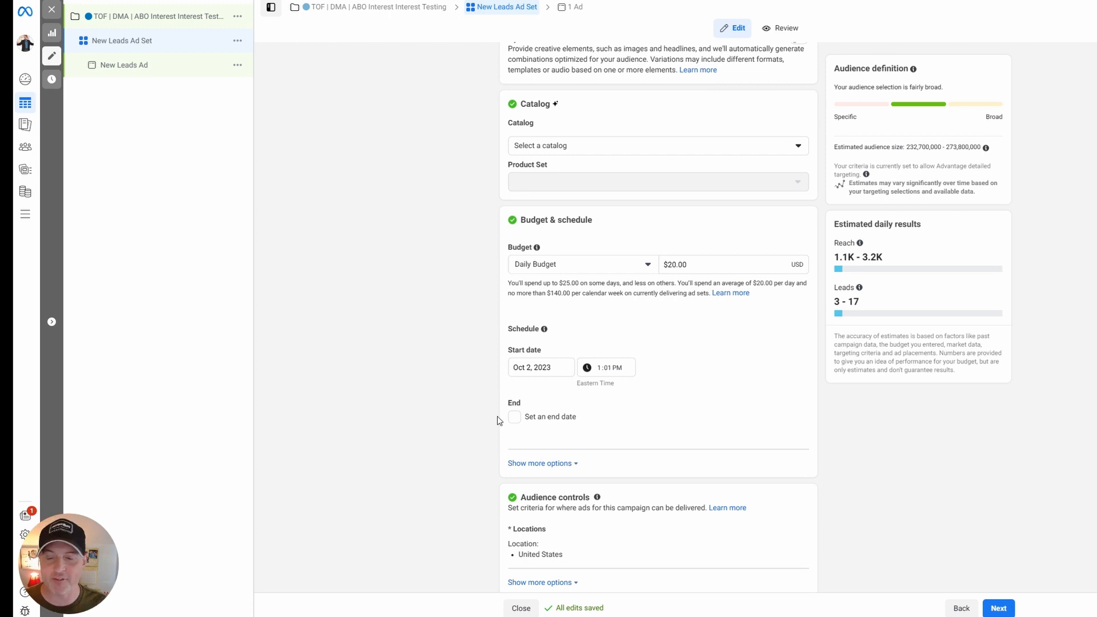
Add Canada to the ad set's included locations alongside the United States.
{"action": "scroll", "coordinate": [443, 409], "scroll_direction": "down", "scroll_amount": 2}
{"action": "scroll", "coordinate": [438, 399], "scroll_direction": "down", "scroll_amount": 2}
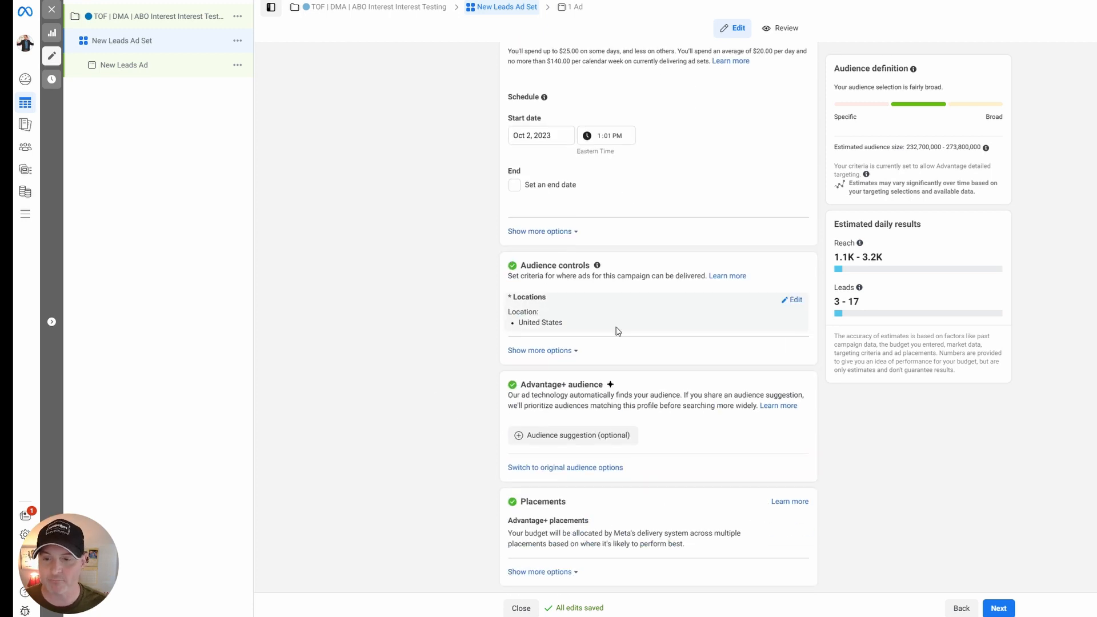
{"action": "left_click", "coordinate": [798, 303]}
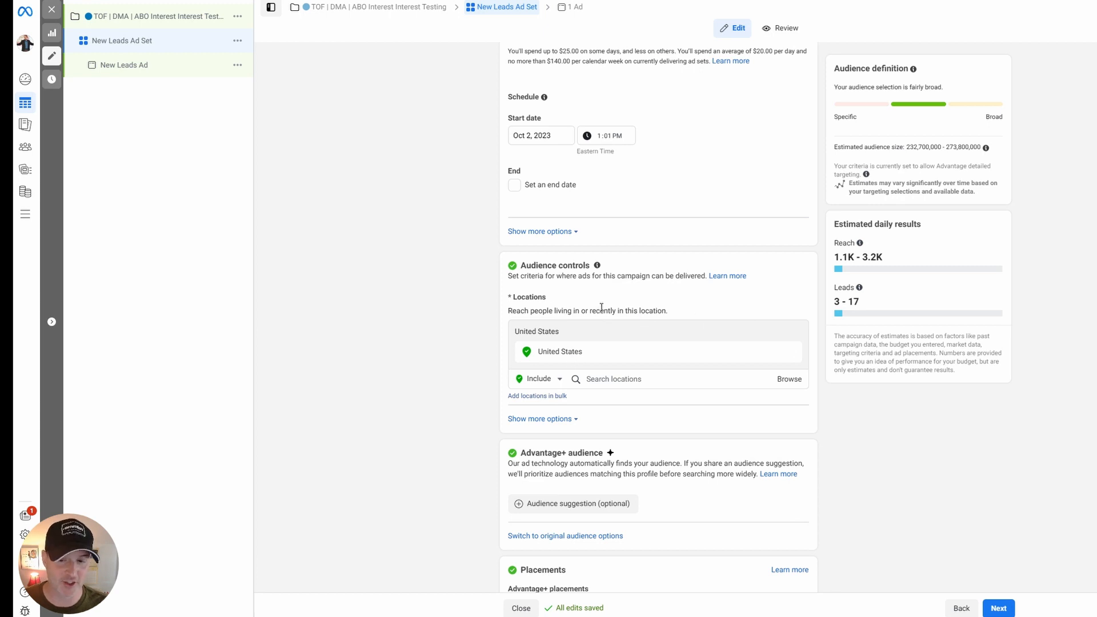
{"action": "left_click", "coordinate": [626, 379]}
{"action": "type", "text": "canada"}
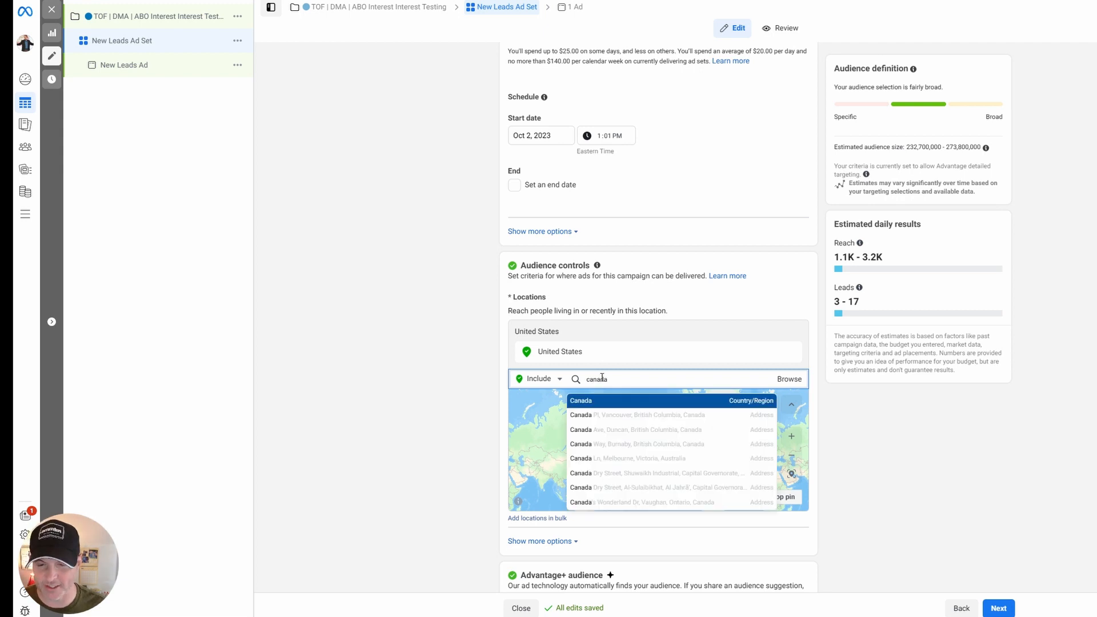
{"action": "left_click", "coordinate": [626, 400]}
{"action": "right_click", "coordinate": [423, 360]}
{"action": "key", "text": "Escape"}
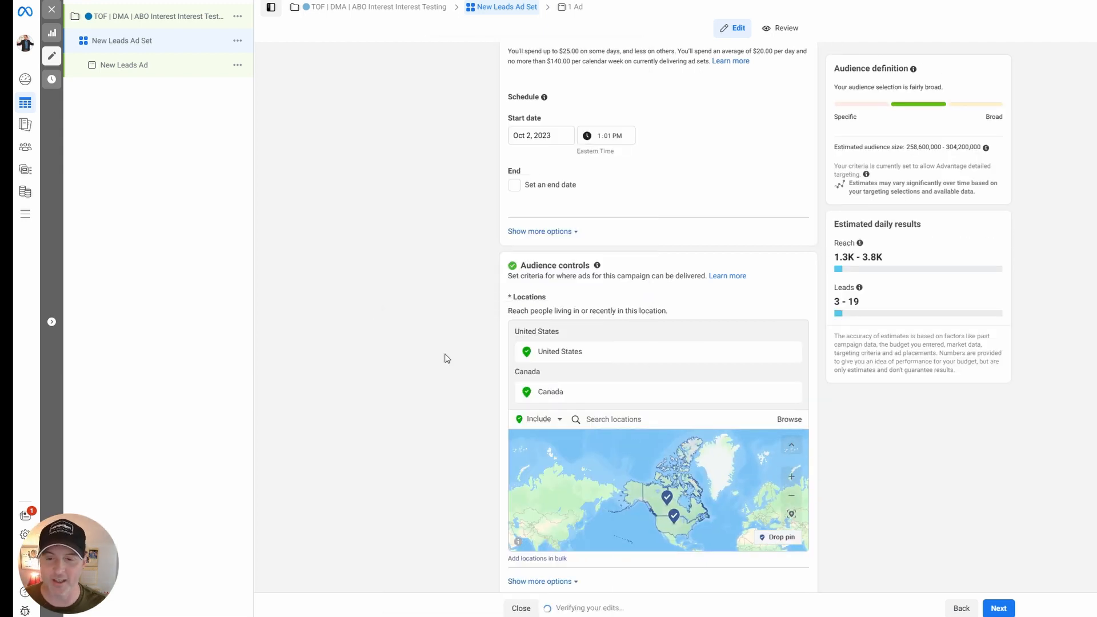
Switch the ad set from Advantage+ audience to the original audience options.
{"action": "scroll", "coordinate": [488, 374], "scroll_direction": "down", "scroll_amount": 4}
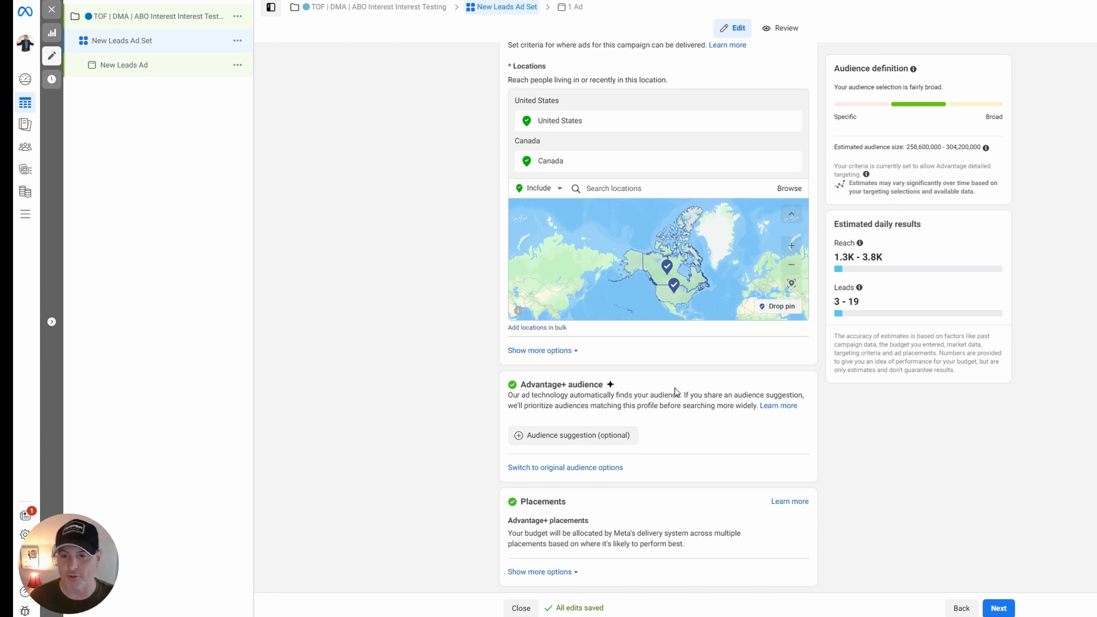
{"action": "left_click", "coordinate": [582, 469]}
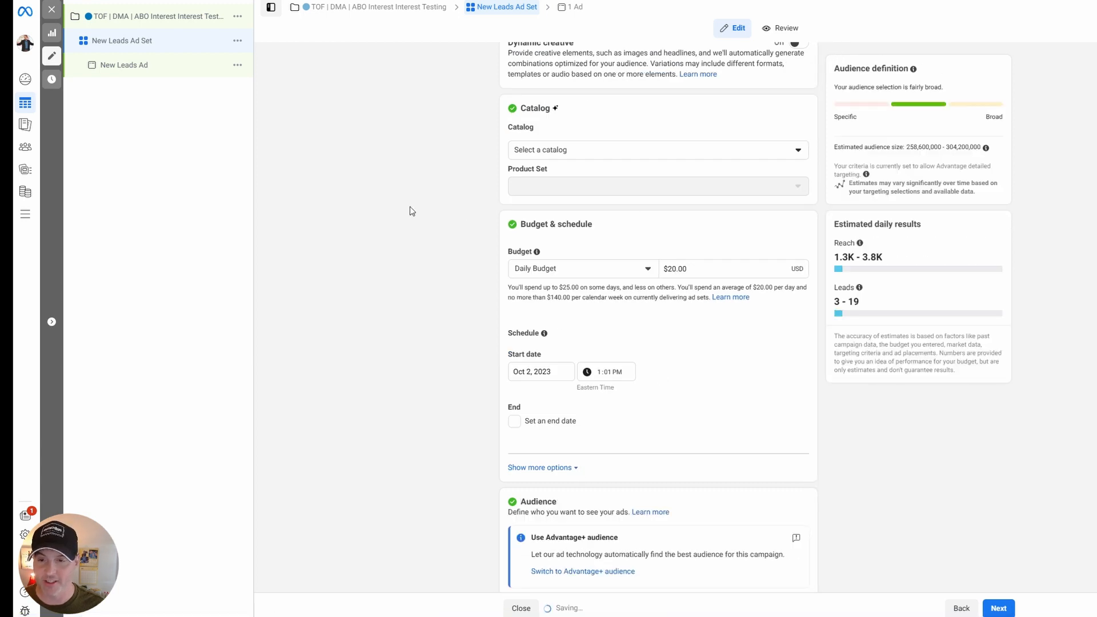
Set the audience age range to 24 through 60.
{"action": "scroll", "coordinate": [489, 332], "scroll_direction": "down", "scroll_amount": 6}
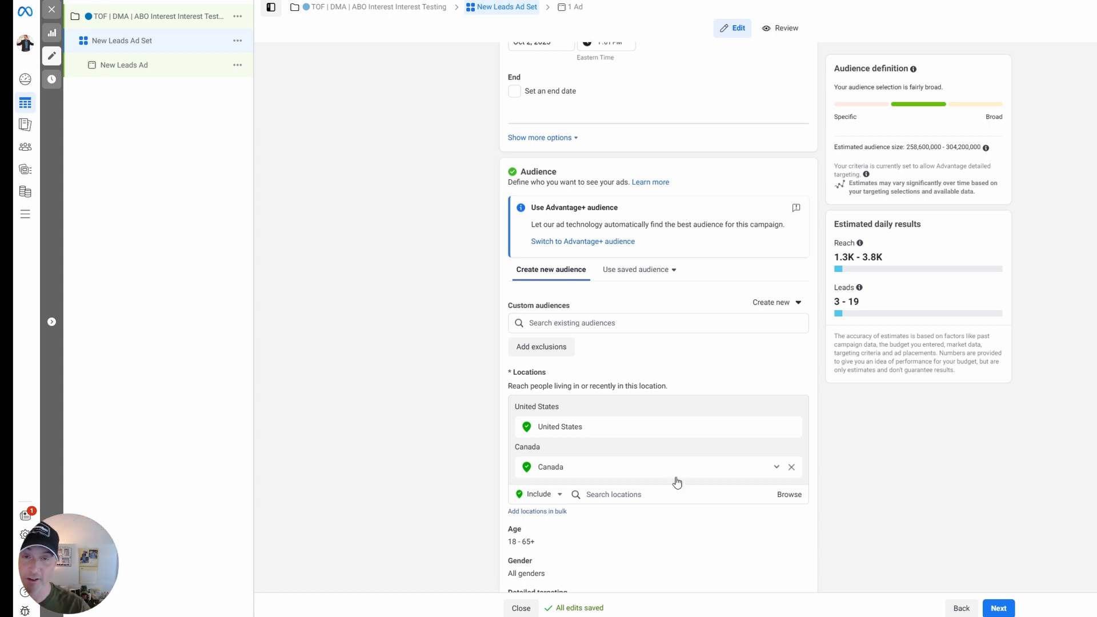
{"action": "scroll", "coordinate": [712, 366], "scroll_direction": "down", "scroll_amount": 4}
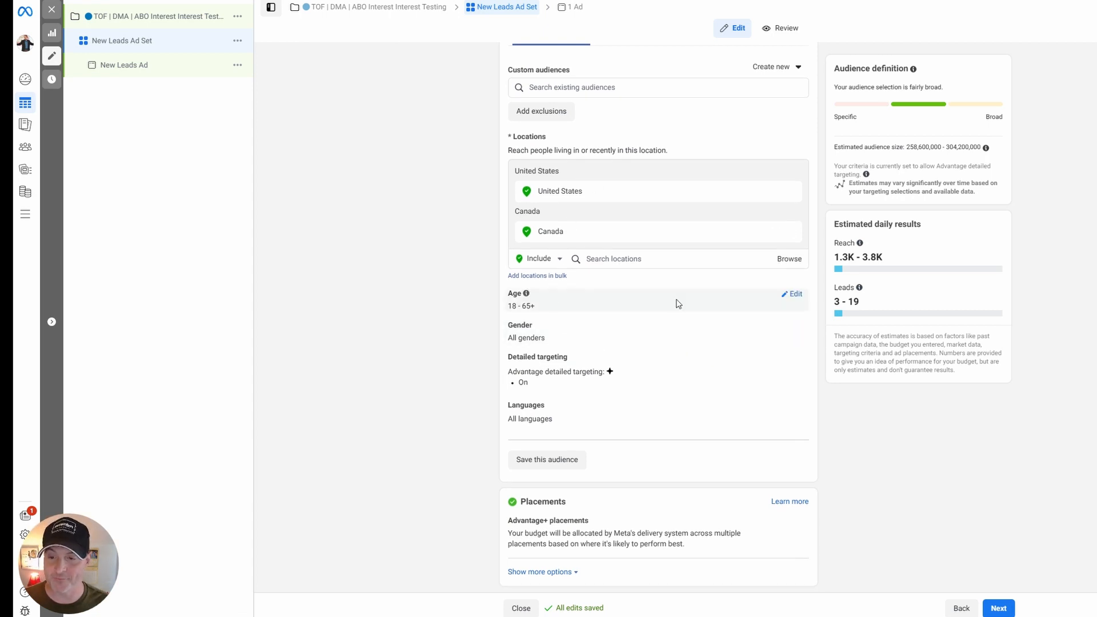
{"action": "left_click", "coordinate": [794, 293]}
{"action": "left_click", "coordinate": [543, 311]}
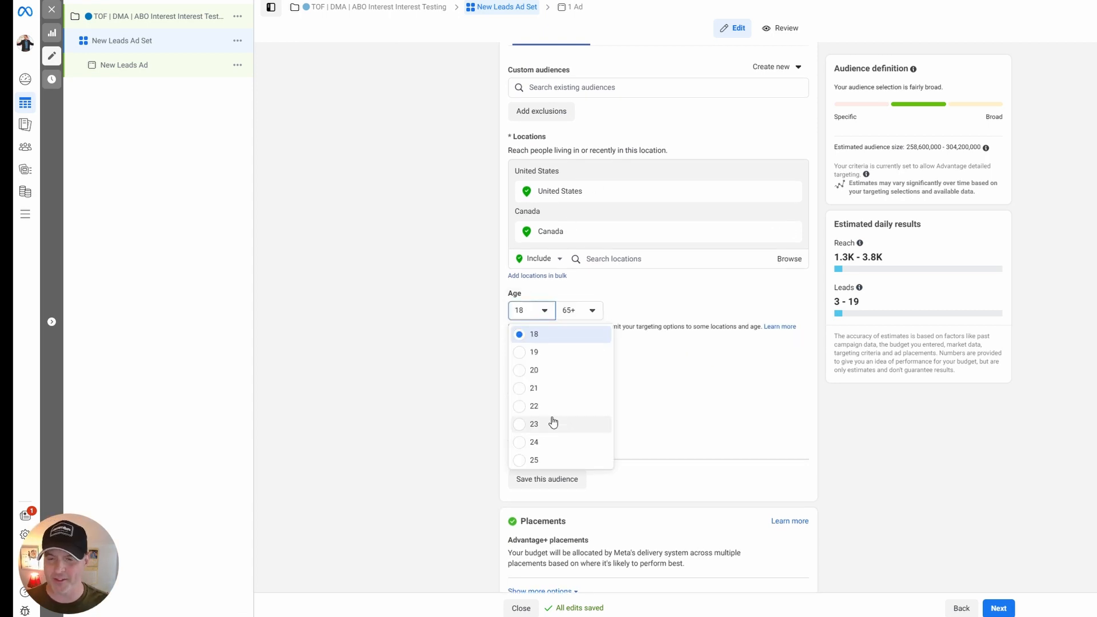
{"action": "left_click", "coordinate": [541, 442]}
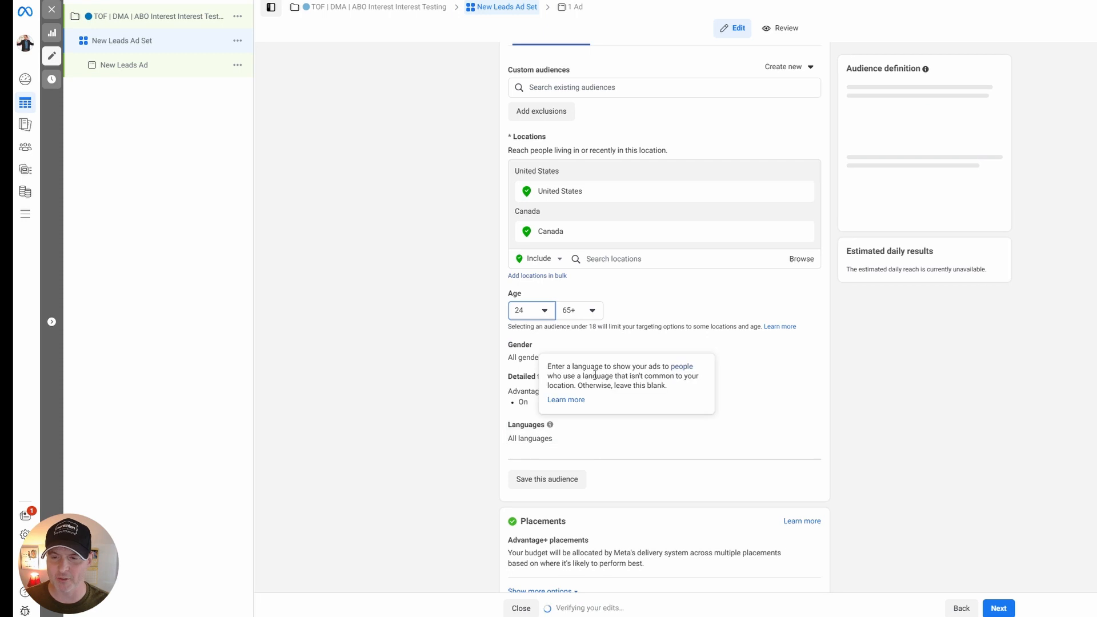
{"action": "left_click", "coordinate": [597, 312]}
{"action": "left_click", "coordinate": [581, 366]}
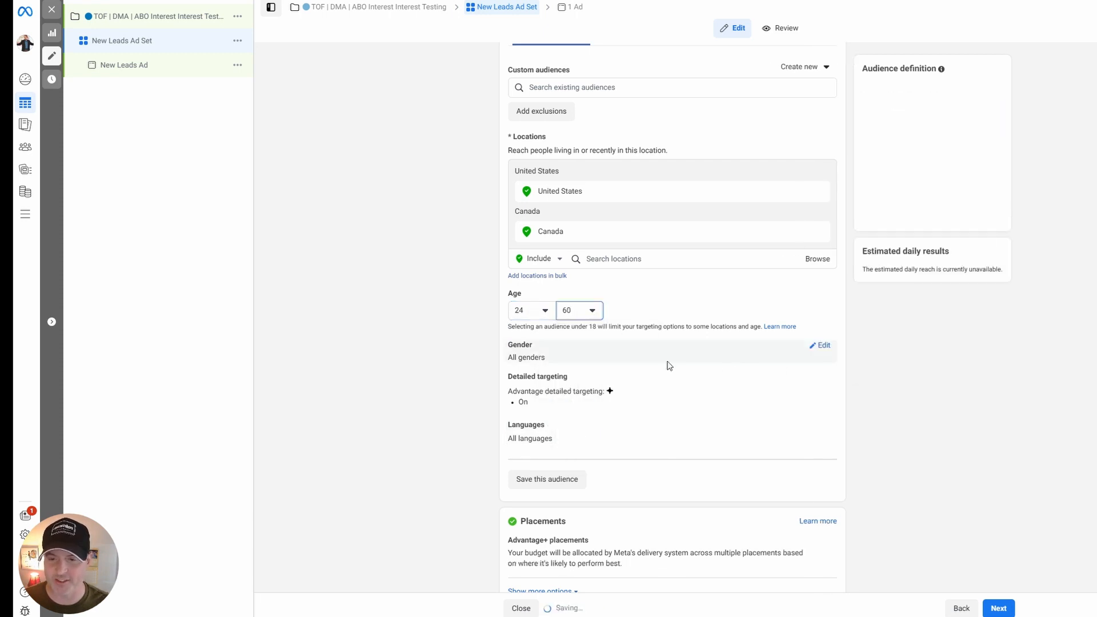
Open detailed targeting for editing and turn off Advantage detailed targeting, which reaches people beyond the selections.
{"action": "left_click", "coordinate": [801, 381]}
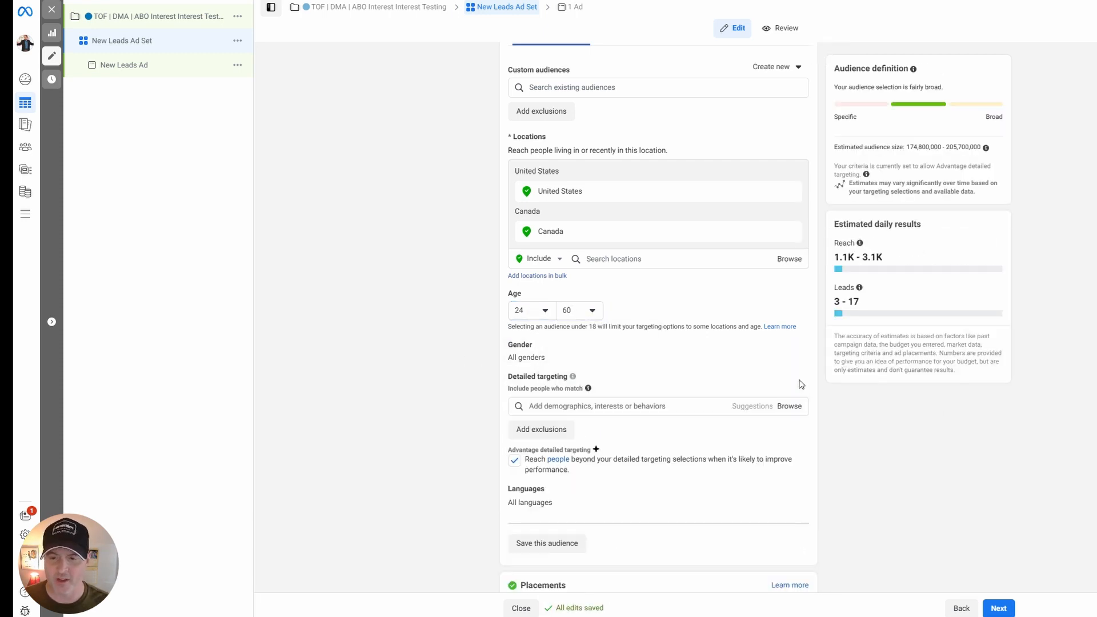
{"action": "left_click", "coordinate": [515, 461]}
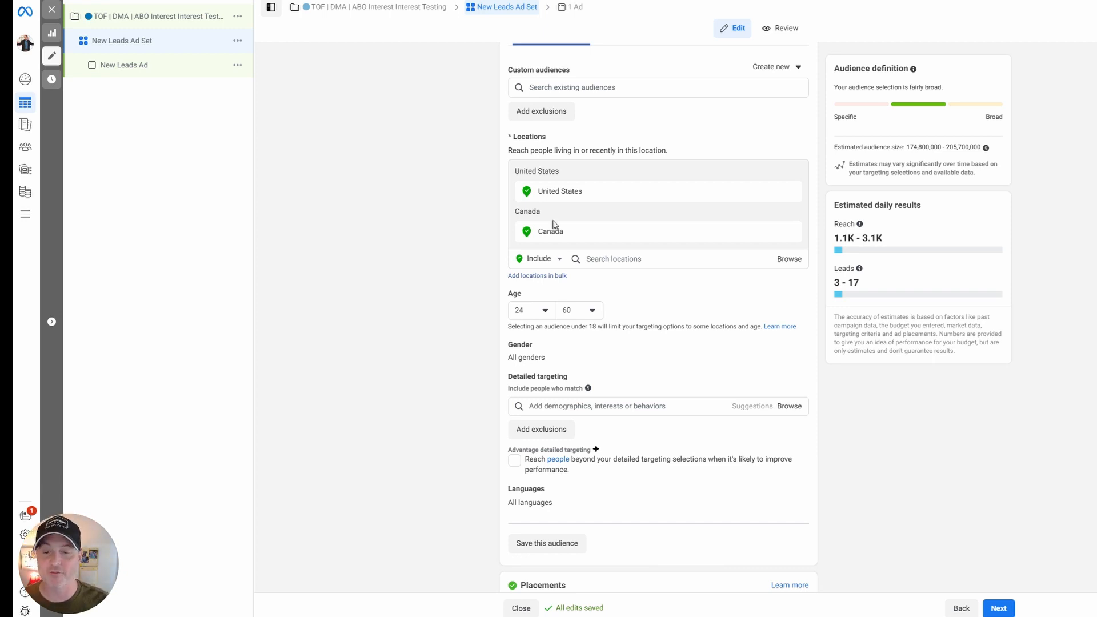
Browse the detailed targeting categories and examine the Education options under Demographics, including education level.
{"action": "left_click", "coordinate": [657, 406]}
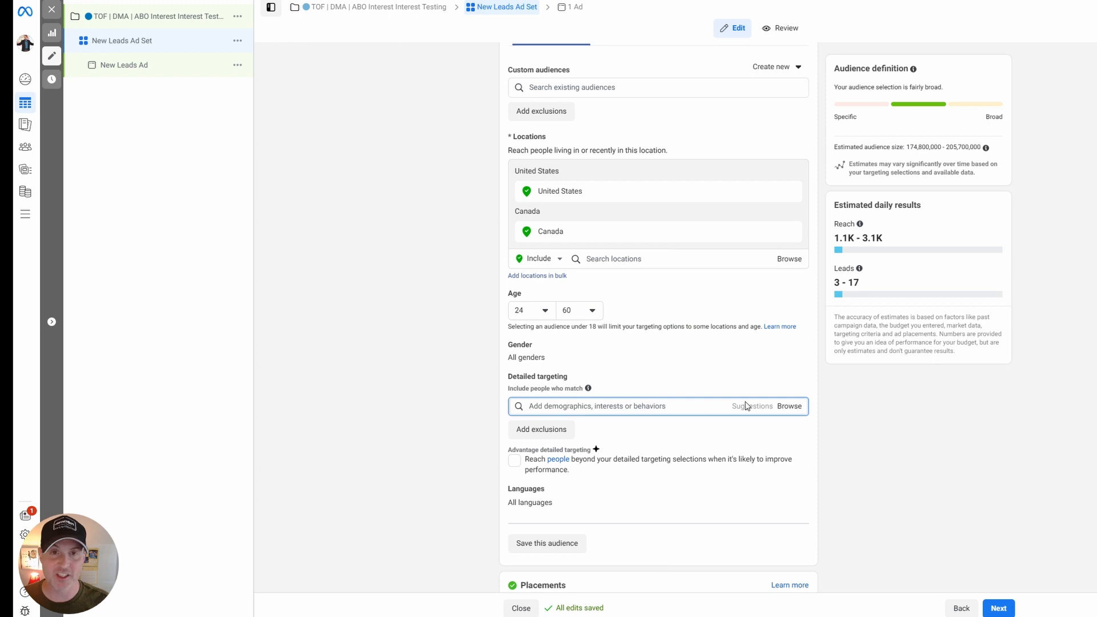
{"action": "left_click", "coordinate": [789, 405]}
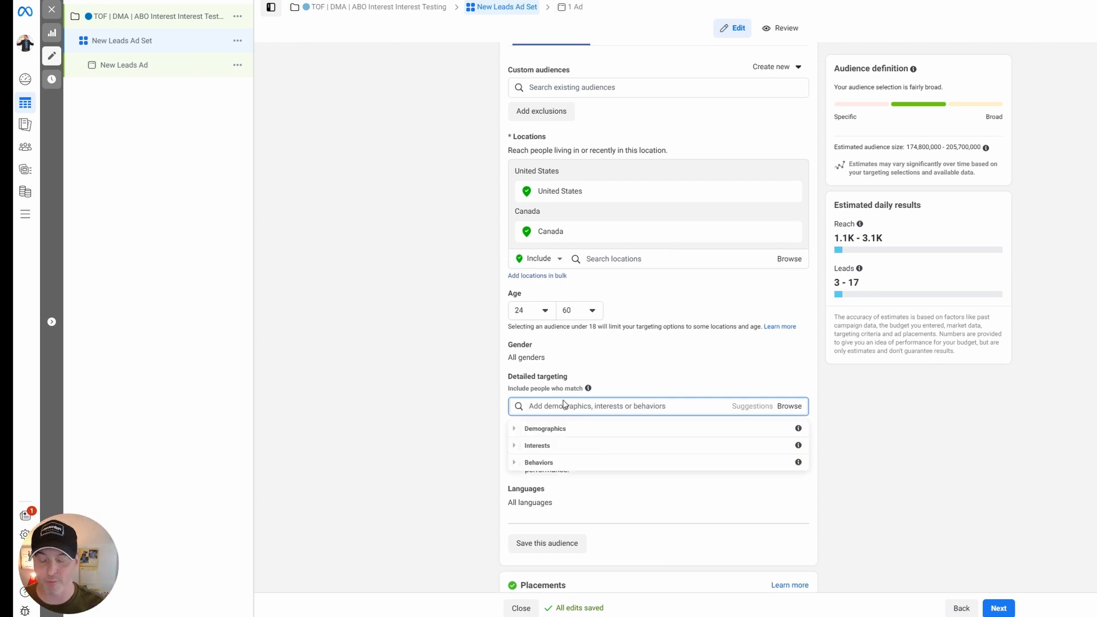
{"action": "scroll", "coordinate": [789, 398], "scroll_direction": "down", "scroll_amount": 2}
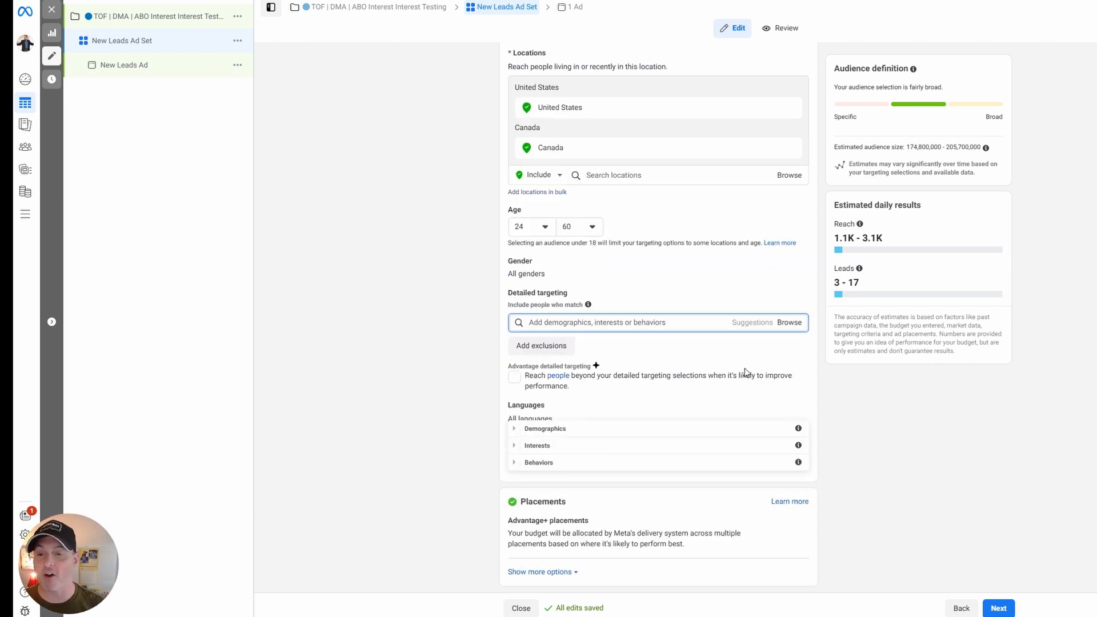
{"action": "left_click", "coordinate": [520, 435]}
{"action": "left_click", "coordinate": [521, 447]}
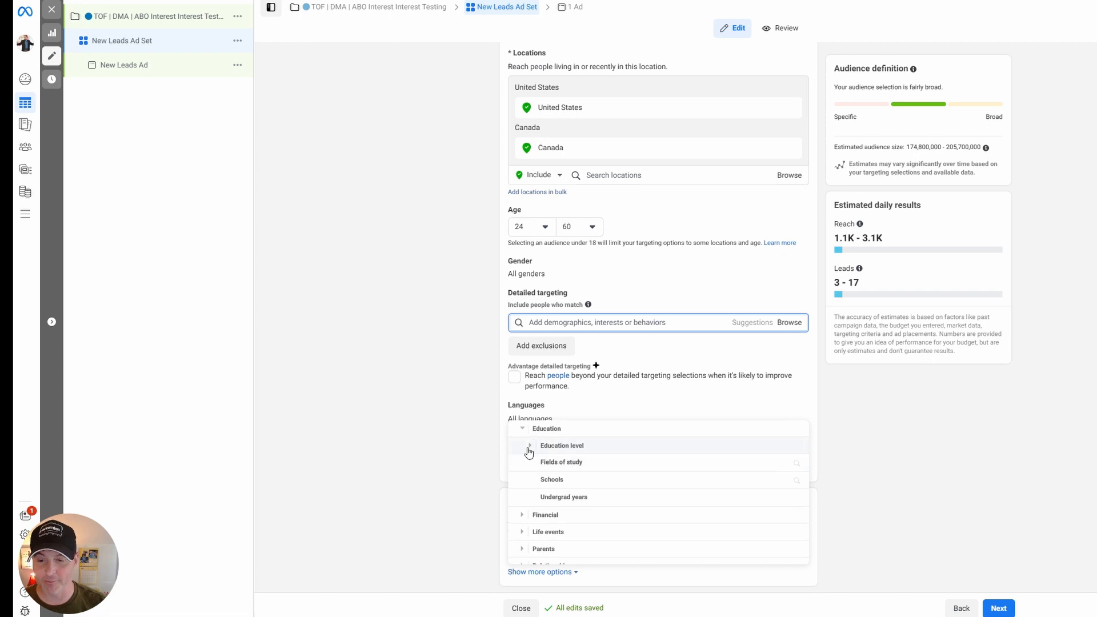
{"action": "left_click", "coordinate": [527, 446]}
{"action": "left_click", "coordinate": [526, 430]}
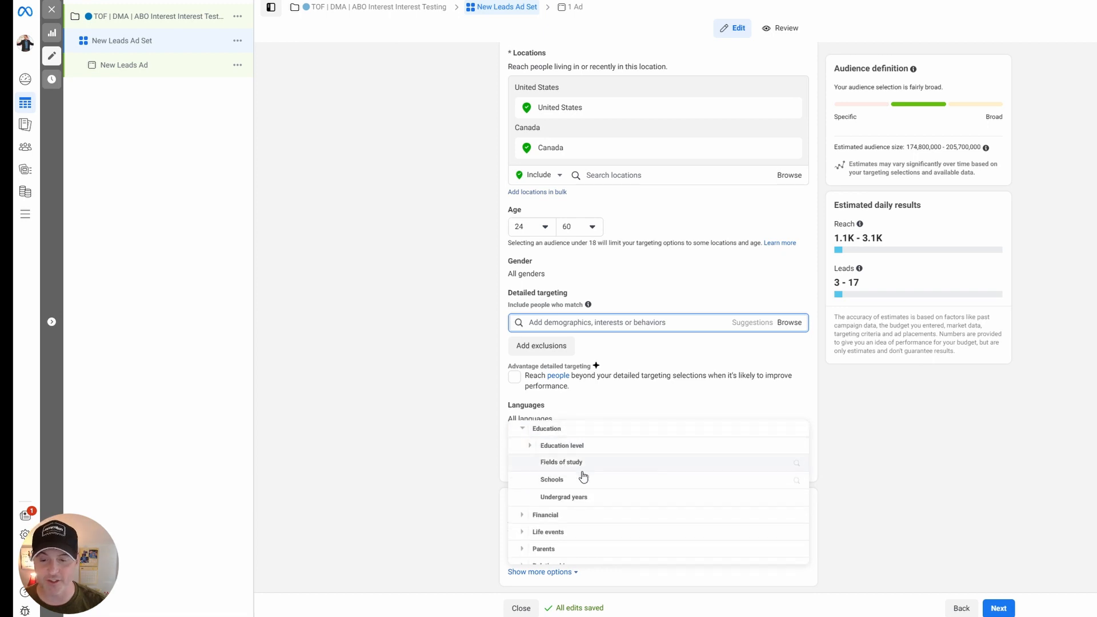
{"action": "scroll", "coordinate": [560, 460], "scroll_direction": "up", "scroll_amount": 1}
{"action": "left_click", "coordinate": [523, 447]}
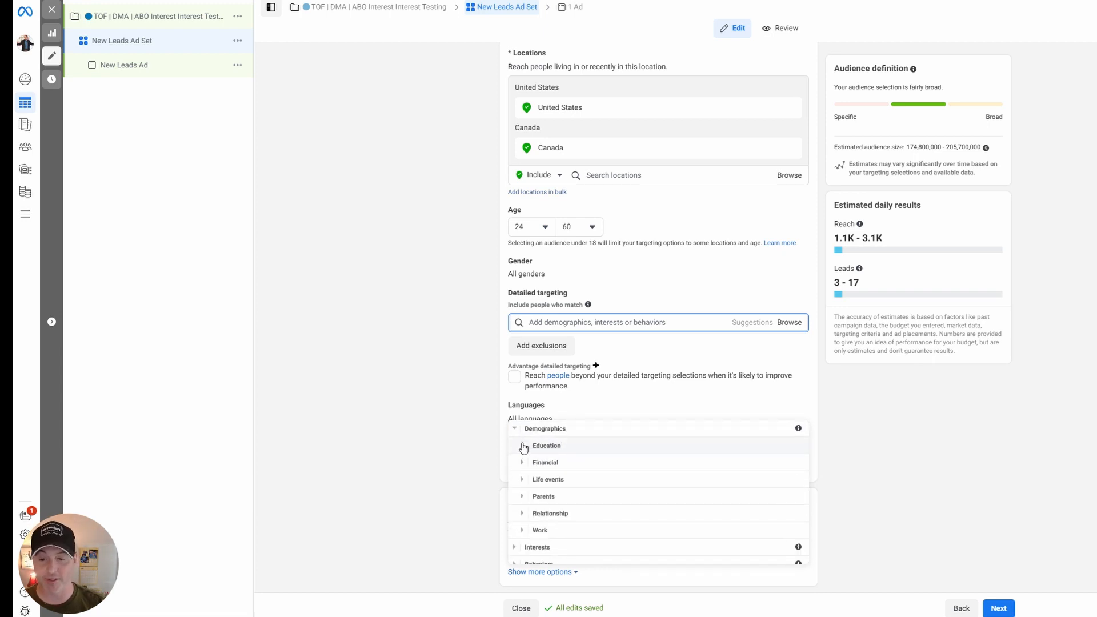
Examine the household income options under Financial in the Demographics category.
{"action": "left_click", "coordinate": [522, 461]}
{"action": "left_click", "coordinate": [532, 455]}
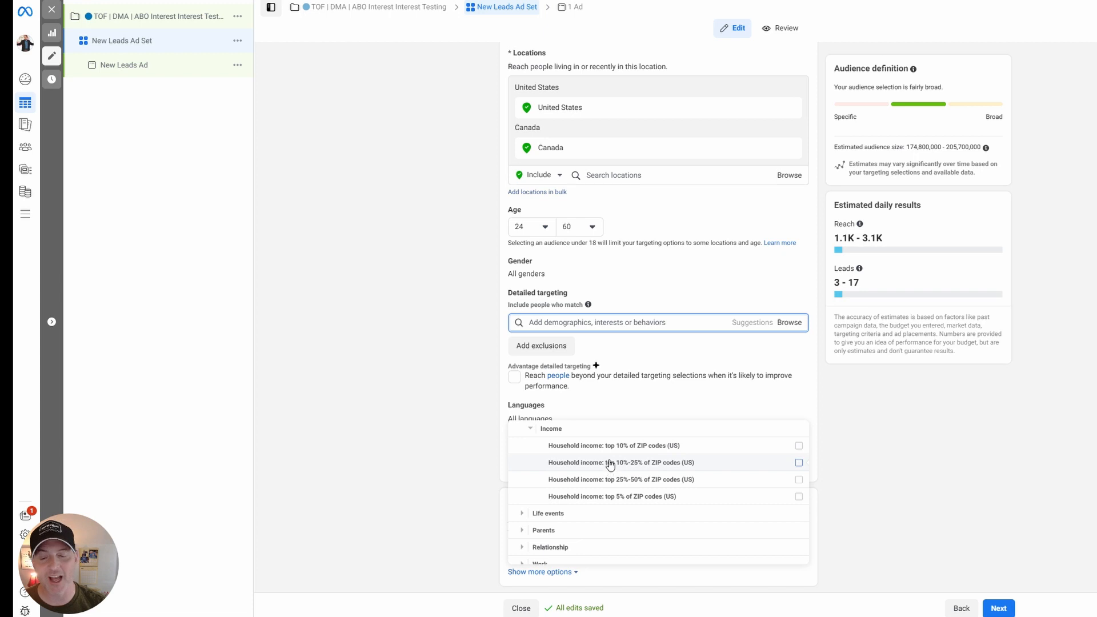
{"action": "scroll", "coordinate": [608, 466], "scroll_direction": "up", "scroll_amount": 1}
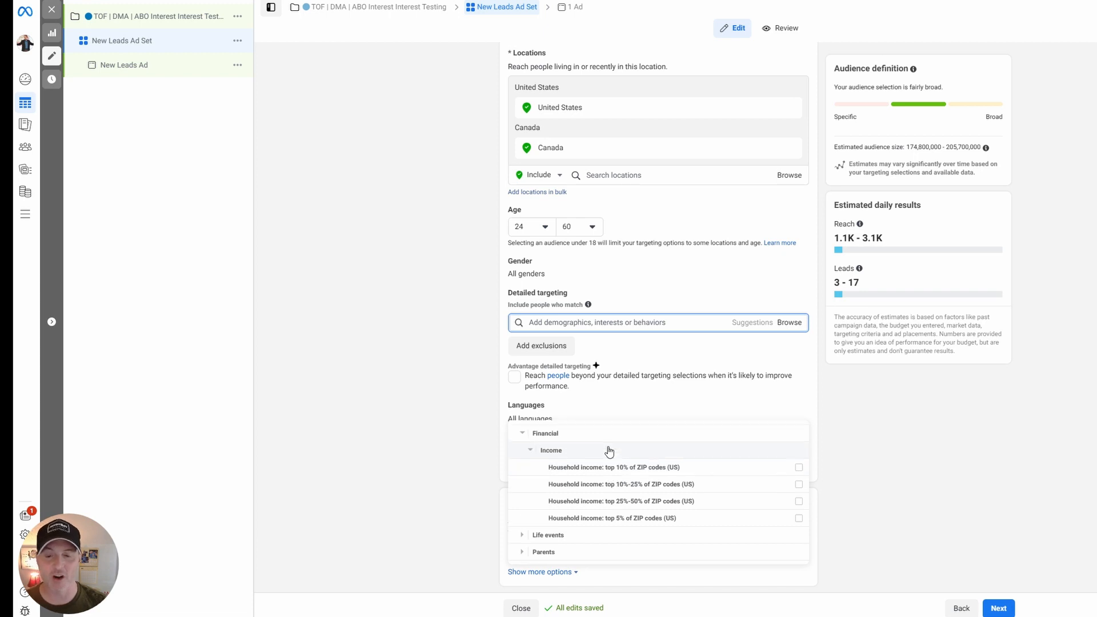
{"action": "left_click", "coordinate": [533, 455]}
{"action": "left_click", "coordinate": [523, 439]}
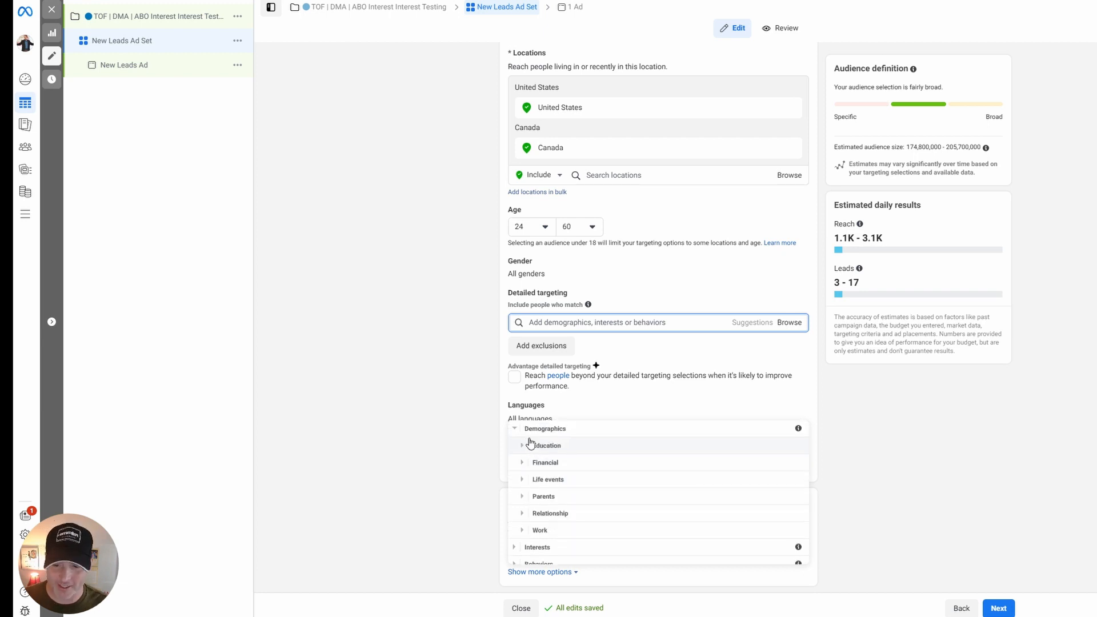
Examine the Life events options under Demographics, including the Friends of group and the engagement and newlywed entries.
{"action": "left_click", "coordinate": [523, 479]}
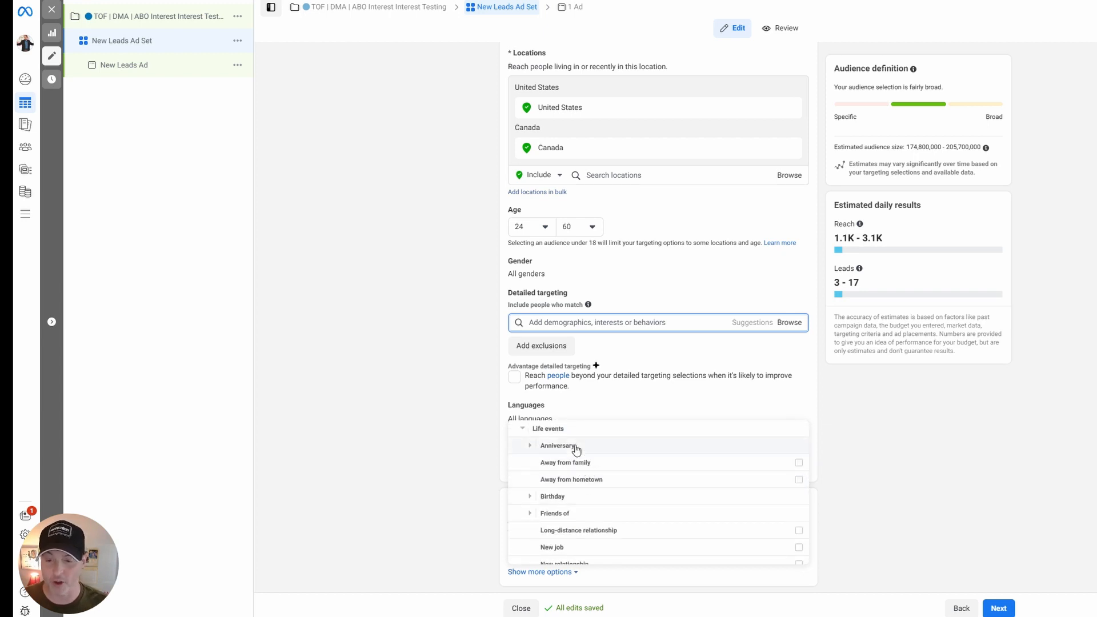
{"action": "scroll", "coordinate": [594, 487], "scroll_direction": "down", "scroll_amount": 1}
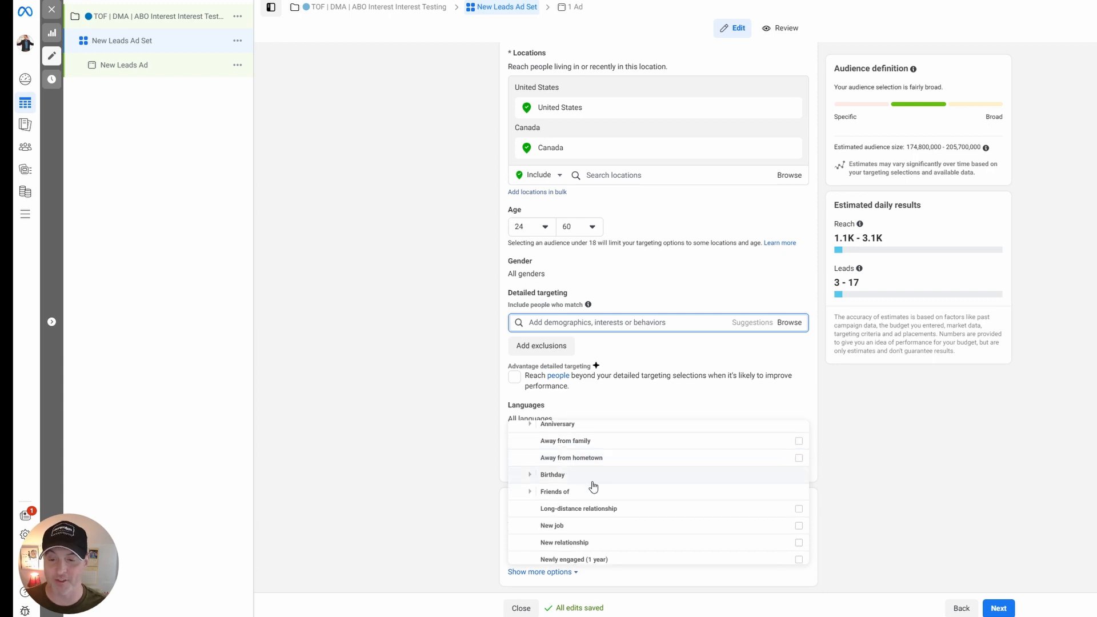
{"action": "left_click", "coordinate": [529, 491]}
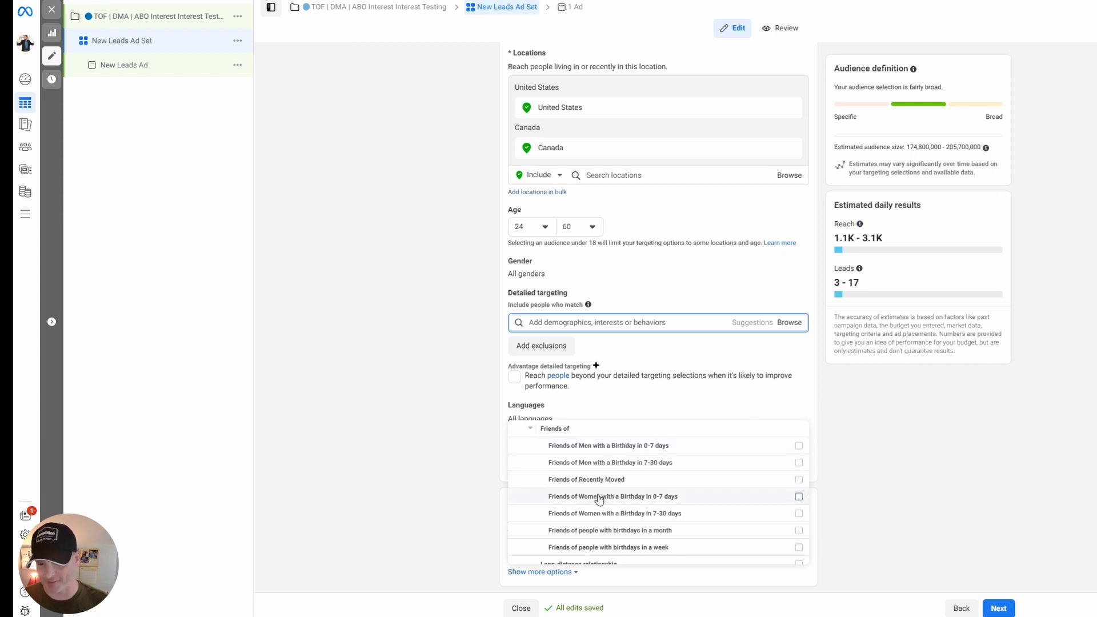
{"action": "left_click", "coordinate": [530, 428]}
{"action": "scroll", "coordinate": [592, 522], "scroll_direction": "down", "scroll_amount": 1}
{"action": "mouse_move", "coordinate": [557, 512]}
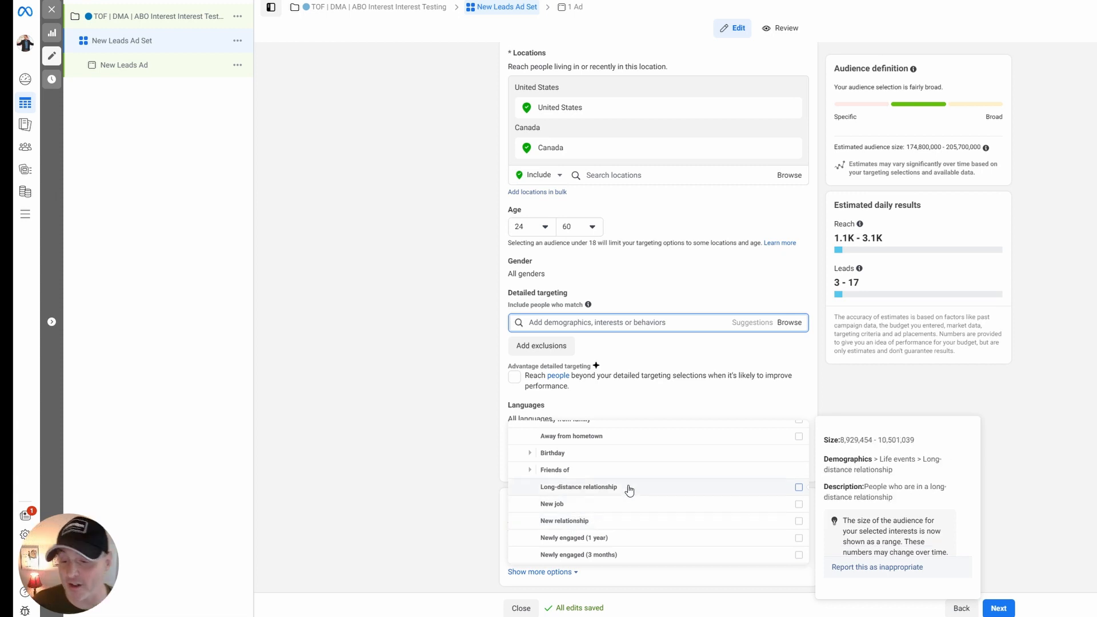
{"action": "scroll", "coordinate": [696, 503], "scroll_direction": "down", "scroll_amount": 1}
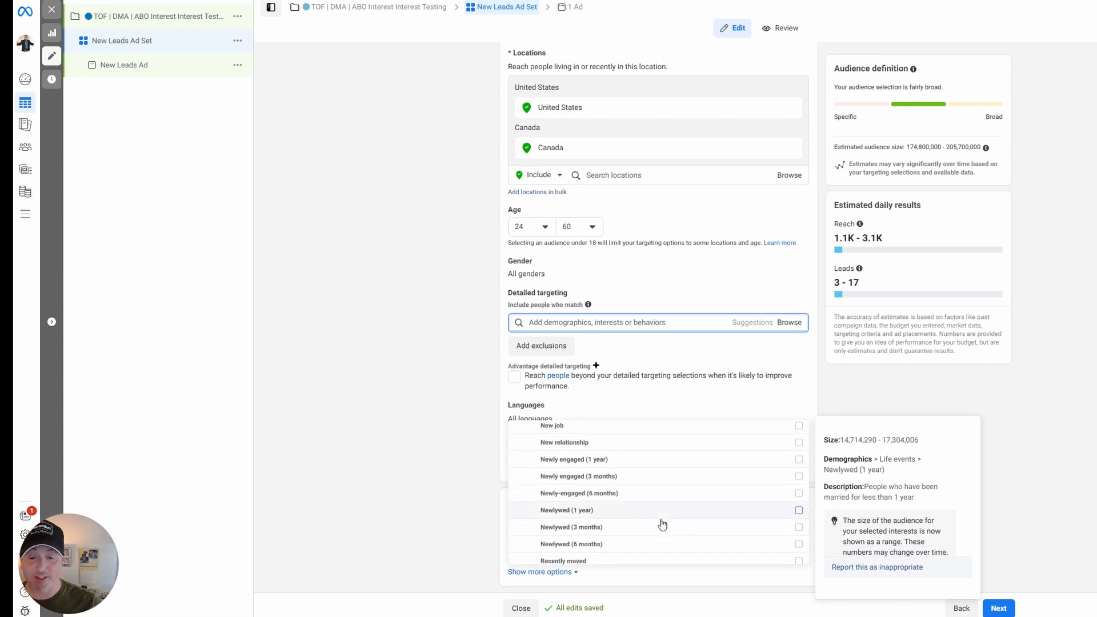
{"action": "scroll", "coordinate": [657, 503], "scroll_direction": "down", "scroll_amount": 1}
{"action": "scroll", "coordinate": [652, 515], "scroll_direction": "down", "scroll_amount": 1}
{"action": "scroll", "coordinate": [631, 463], "scroll_direction": "up", "scroll_amount": 5}
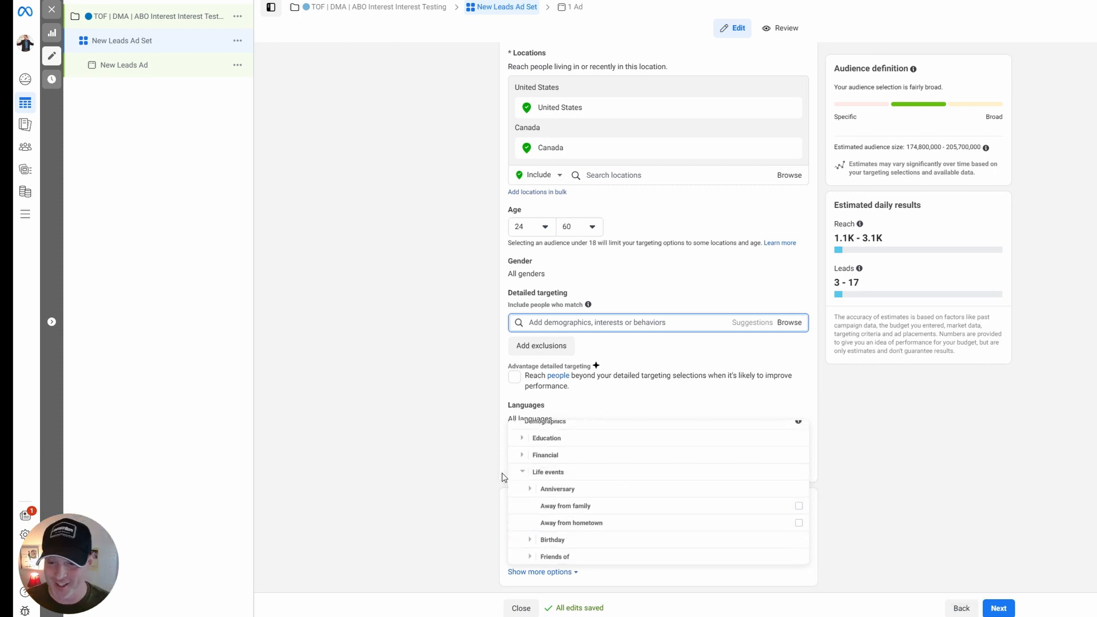
{"action": "left_click", "coordinate": [533, 472]}
Examine the All parents options under Parents, which are grouped by the children's ages.
{"action": "left_click", "coordinate": [532, 488]}
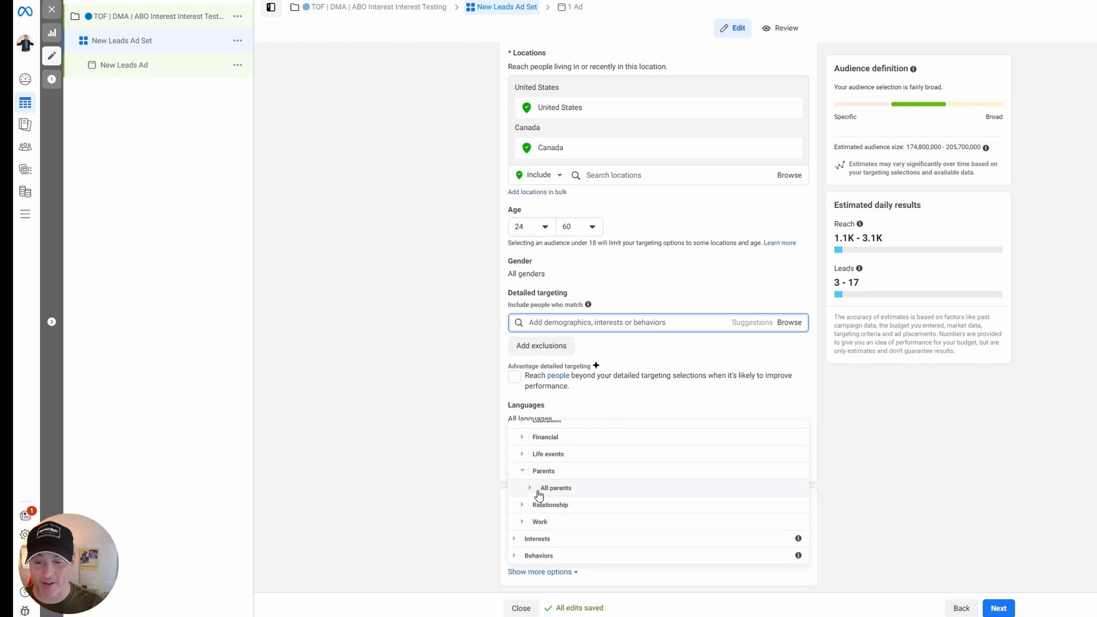
{"action": "left_click", "coordinate": [530, 488]}
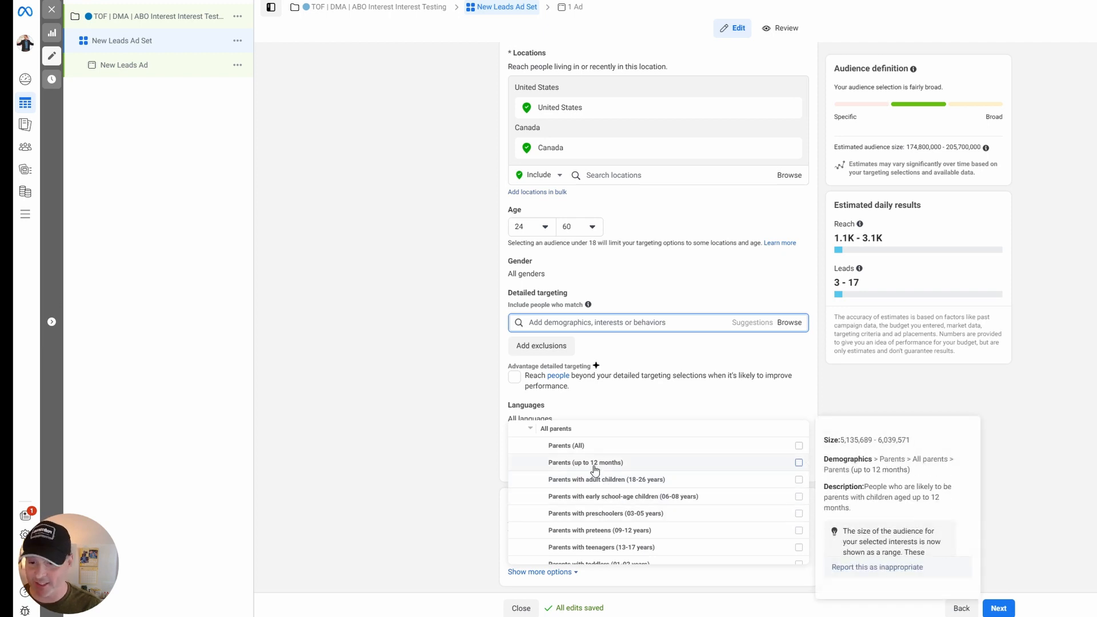
{"action": "mouse_move", "coordinate": [637, 455]}
{"action": "left_click", "coordinate": [531, 429]}
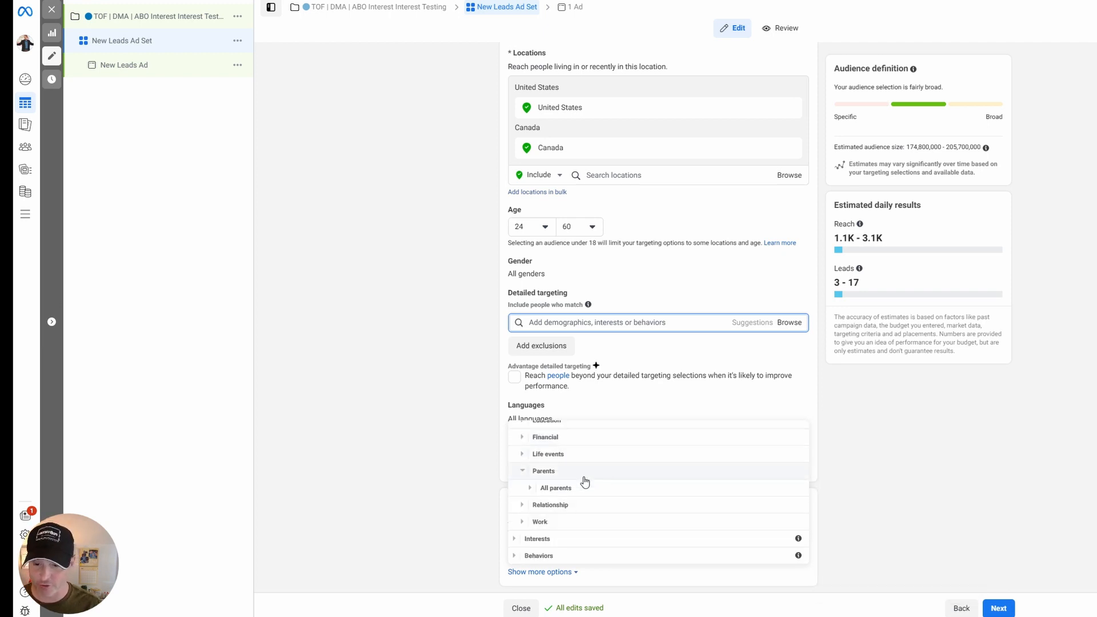
Examine the relationship status options under Relationship in the Demographics category.
{"action": "left_click", "coordinate": [525, 507]}
{"action": "left_click", "coordinate": [525, 504]}
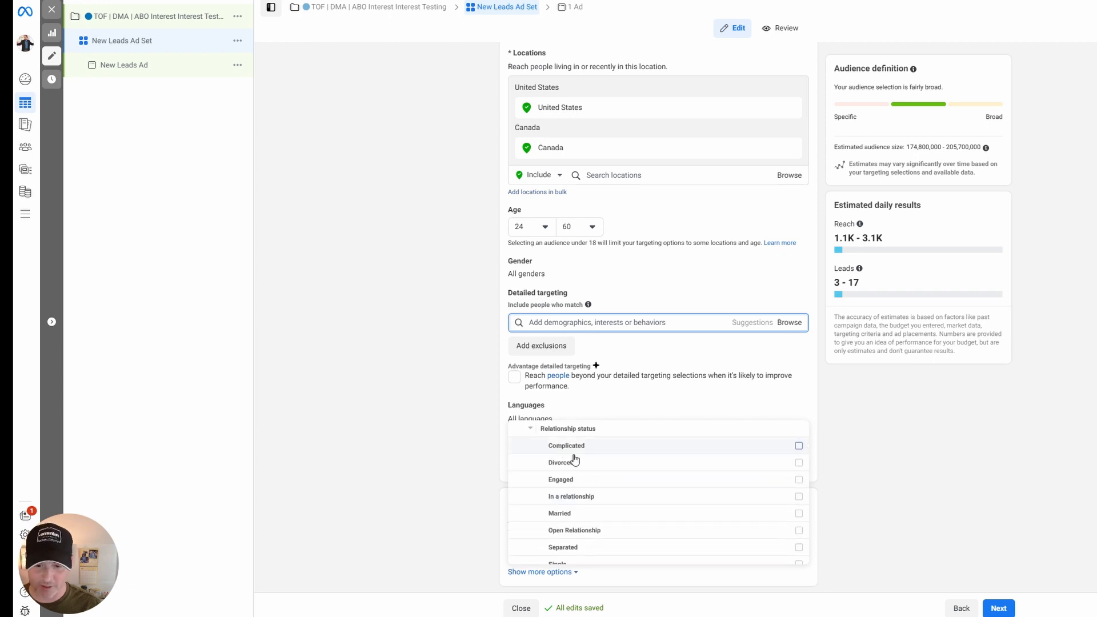
{"action": "left_click", "coordinate": [534, 429]}
{"action": "left_click", "coordinate": [534, 484]}
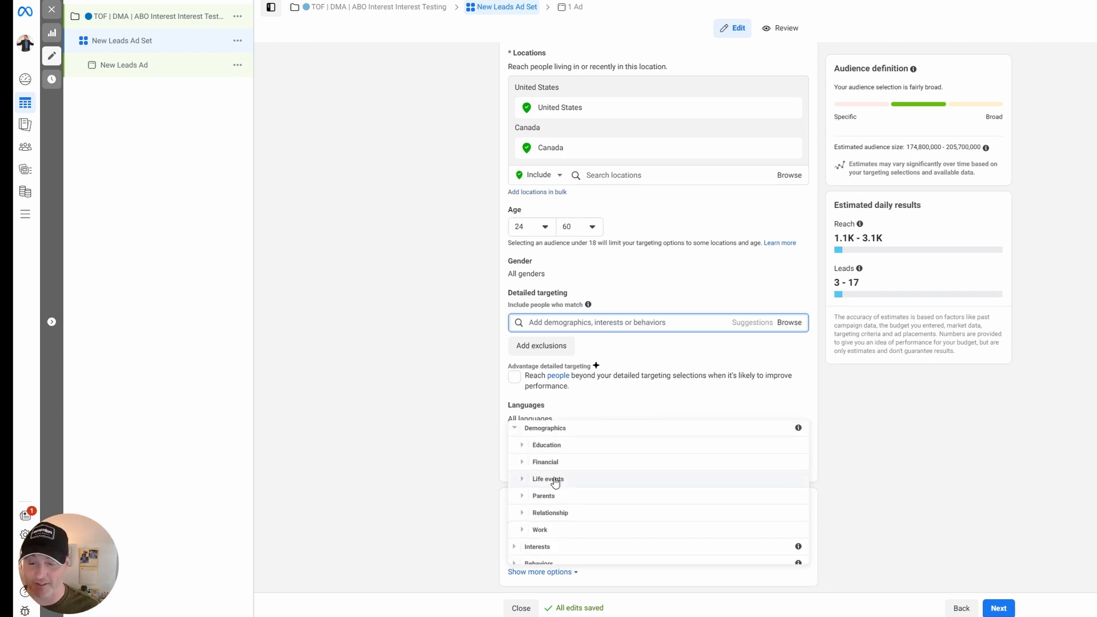
Examine the Industries options under Work demographics, and check the ad set's estimated audience size.
{"action": "left_click", "coordinate": [524, 529]}
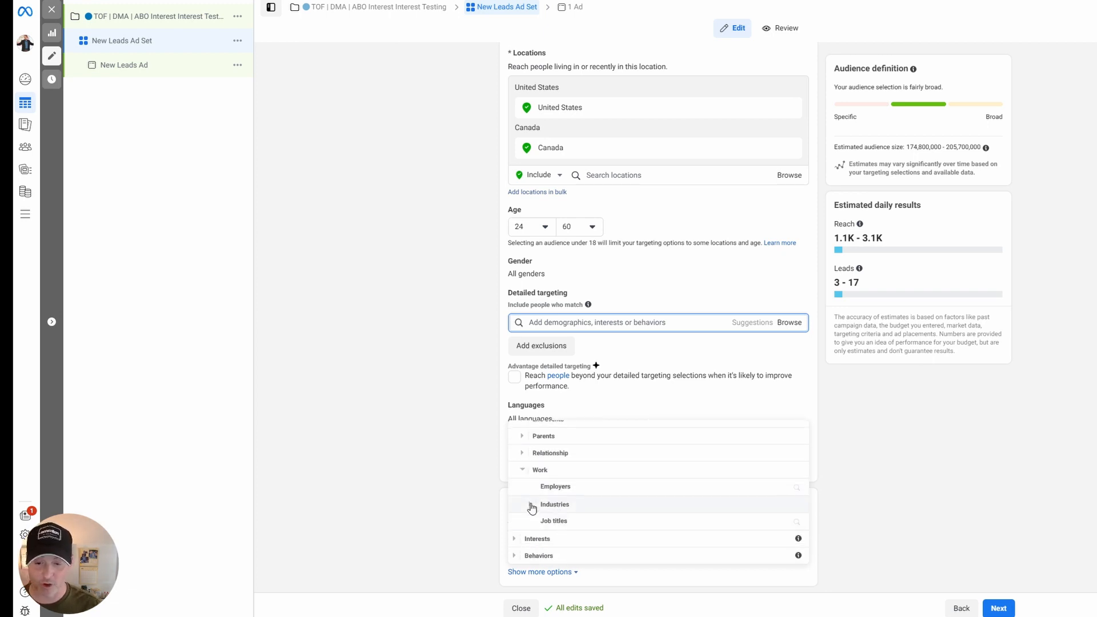
{"action": "left_click", "coordinate": [531, 505]}
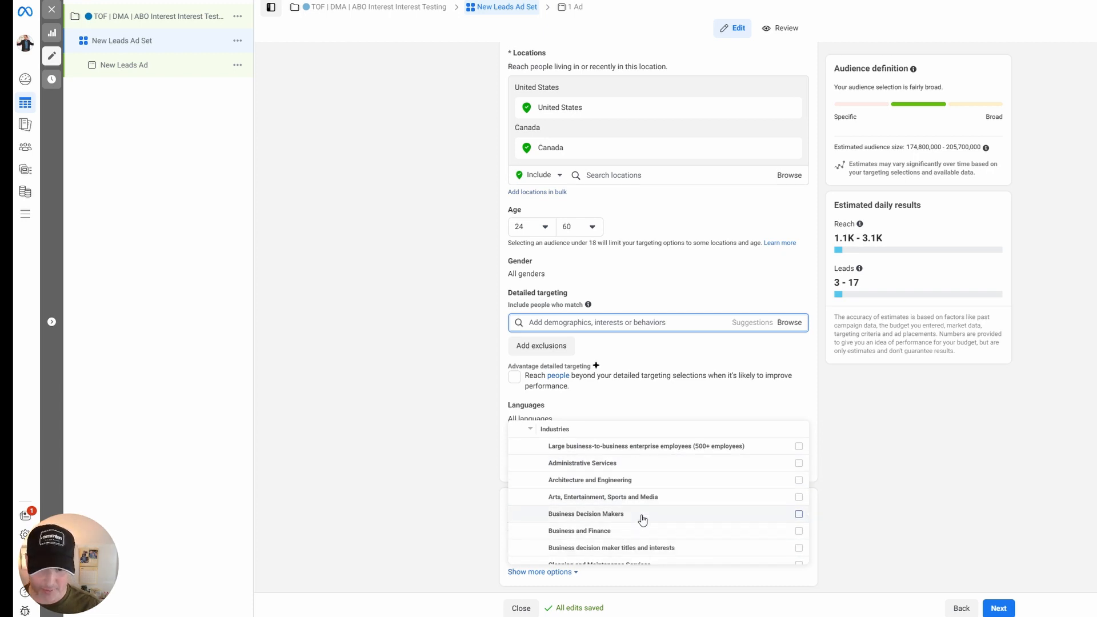
{"action": "mouse_move", "coordinate": [642, 519]}
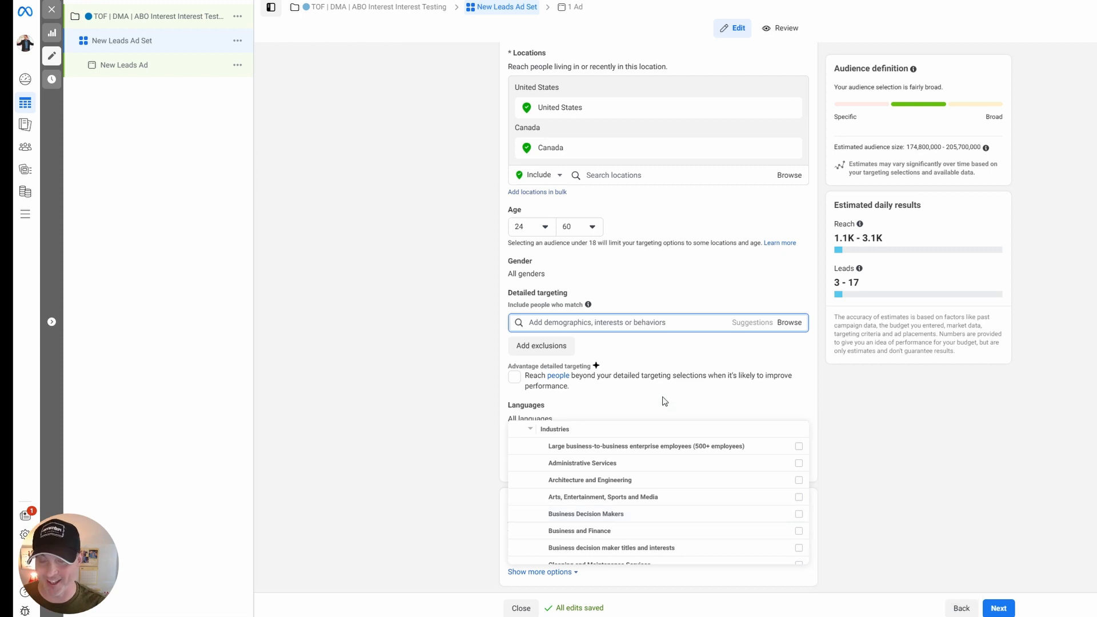
{"action": "left_click", "coordinate": [475, 405]}
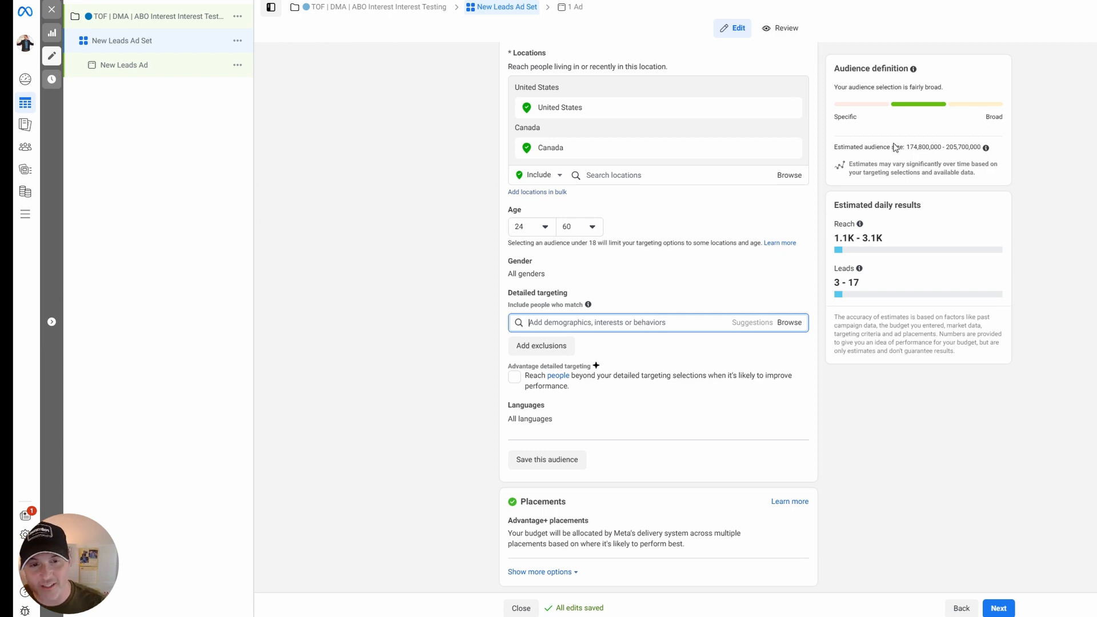
{"action": "left_click_drag", "start_coordinate": [835, 147], "coordinate": [1003, 151]}
{"action": "left_click", "coordinate": [1003, 151]}
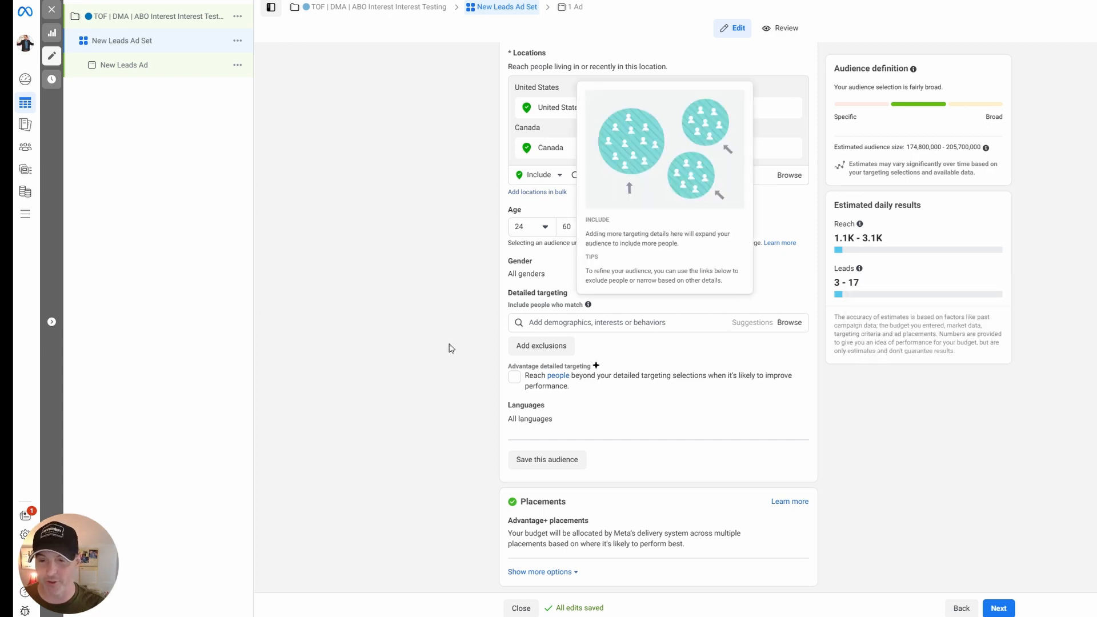
Browse the Interests category in detailed targeting, examining the Hobbies and activities and Entertainment (leisure) subcategories.
{"action": "left_click", "coordinate": [550, 328]}
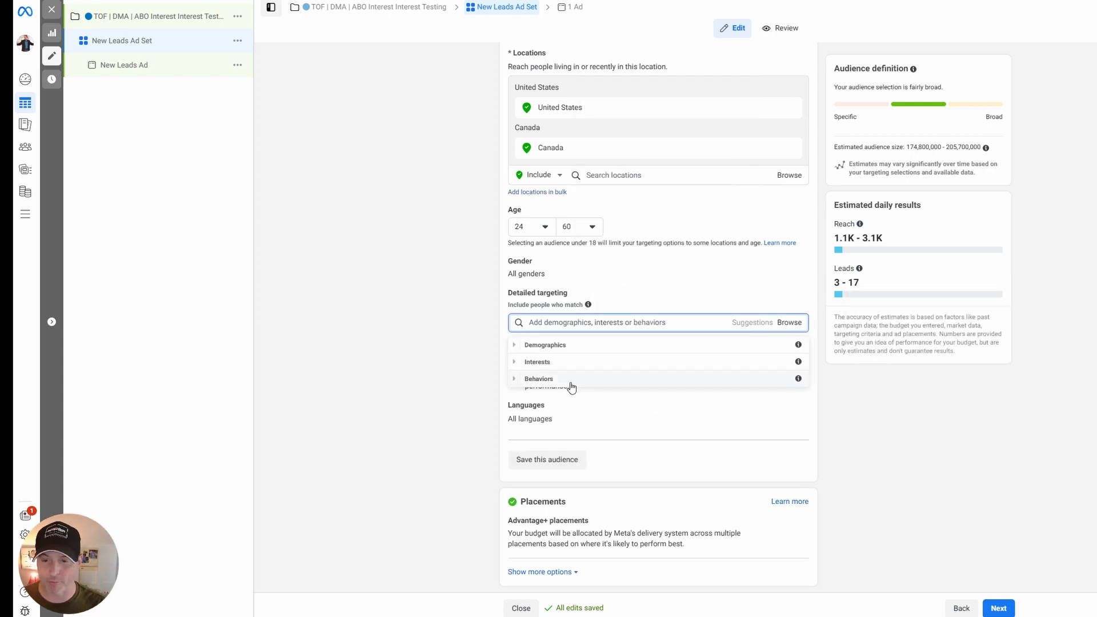
{"action": "left_click", "coordinate": [519, 364]}
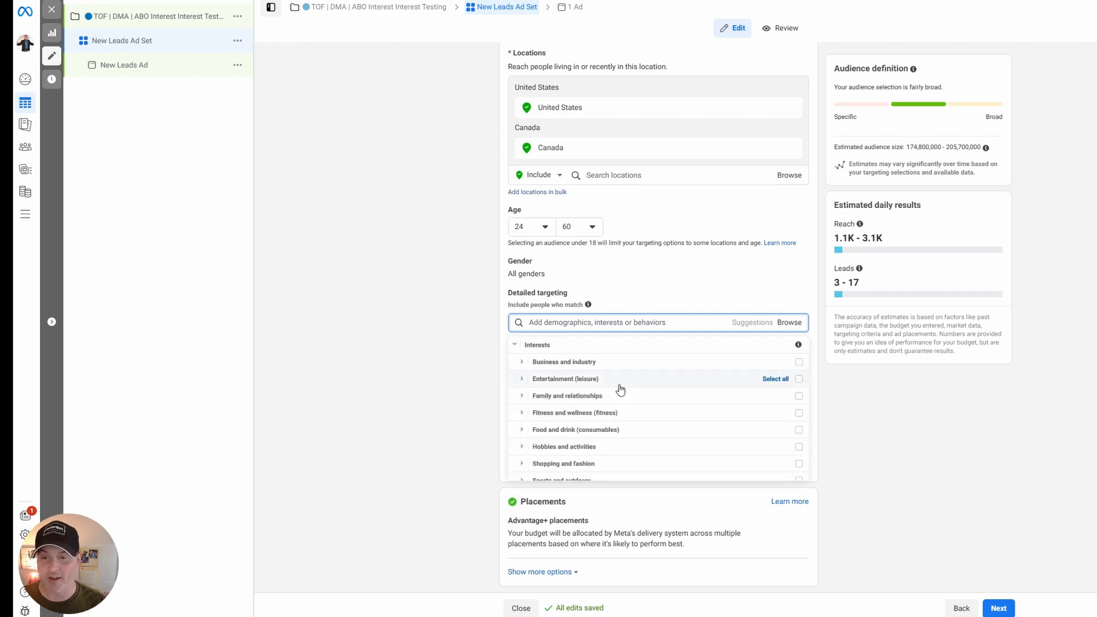
{"action": "scroll", "coordinate": [618, 416], "scroll_direction": "down", "scroll_amount": 1}
{"action": "left_click", "coordinate": [522, 404]}
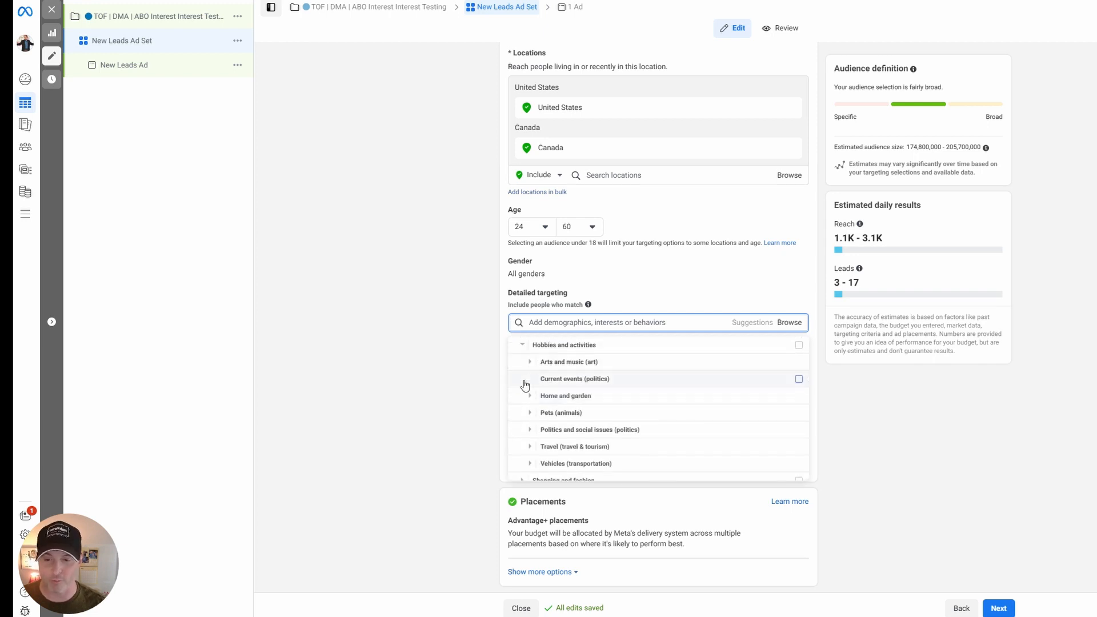
{"action": "left_click", "coordinate": [522, 346]}
{"action": "left_click", "coordinate": [521, 380]}
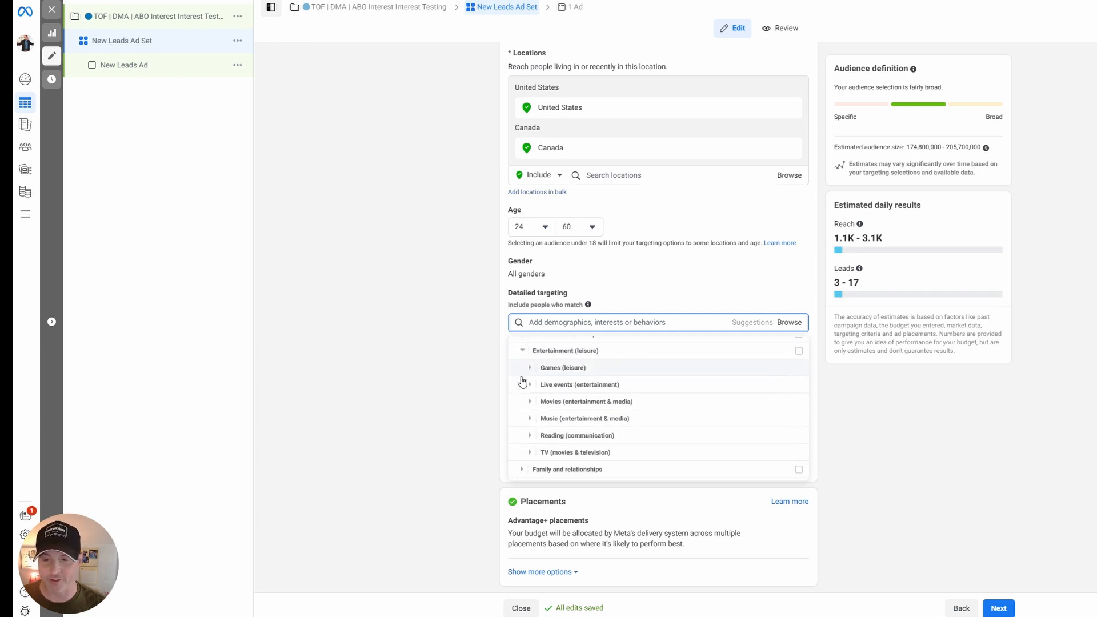
{"action": "left_click", "coordinate": [522, 346]}
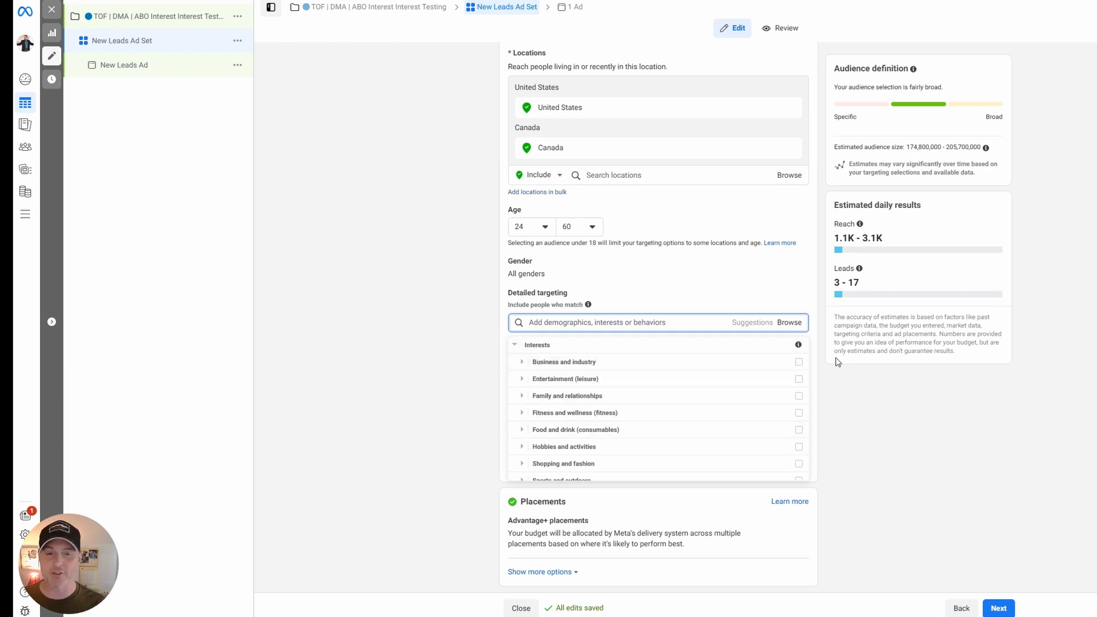
{"action": "left_click", "coordinate": [518, 346]}
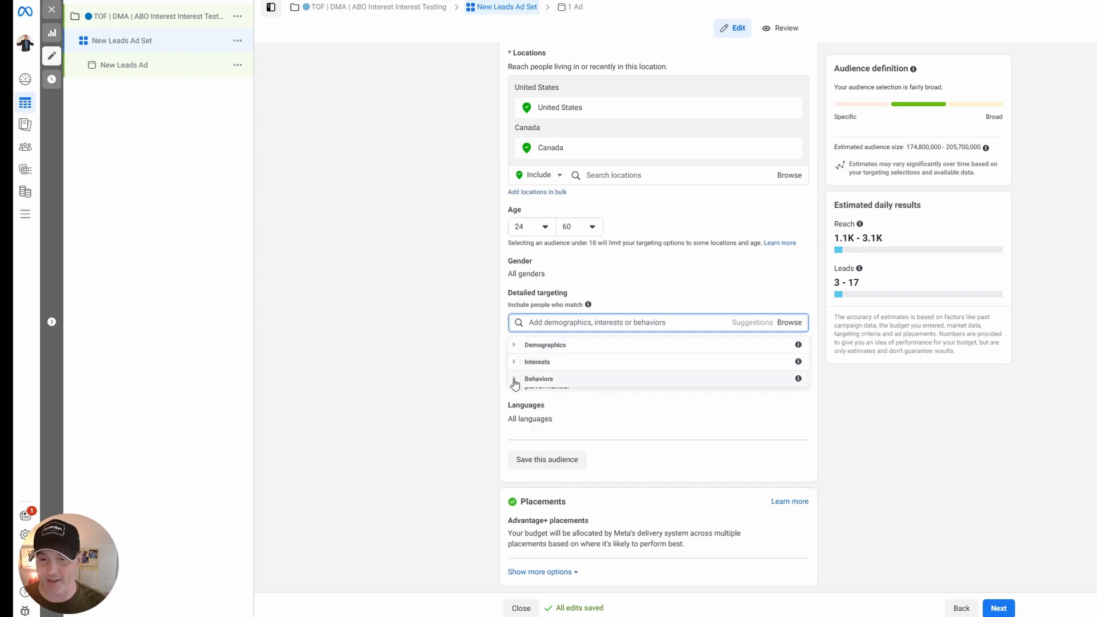
Browse the Behaviors category in detailed targeting, examining the Anniversary and Digital Activities options.
{"action": "left_click", "coordinate": [515, 379]}
{"action": "left_click", "coordinate": [521, 364]}
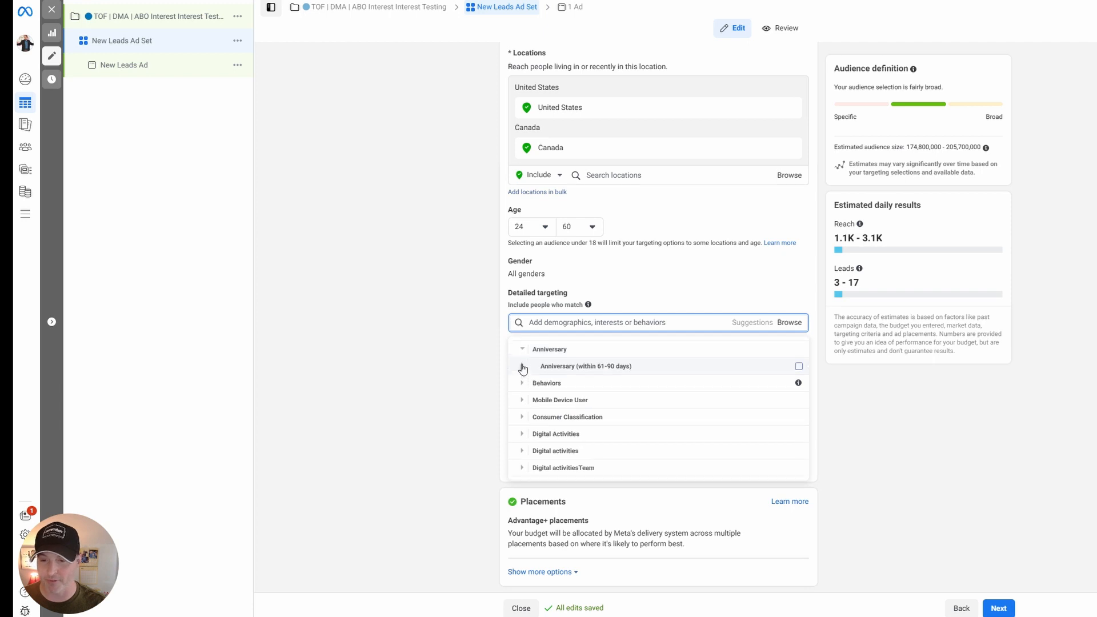
{"action": "left_click", "coordinate": [521, 362]}
{"action": "left_click", "coordinate": [523, 430]}
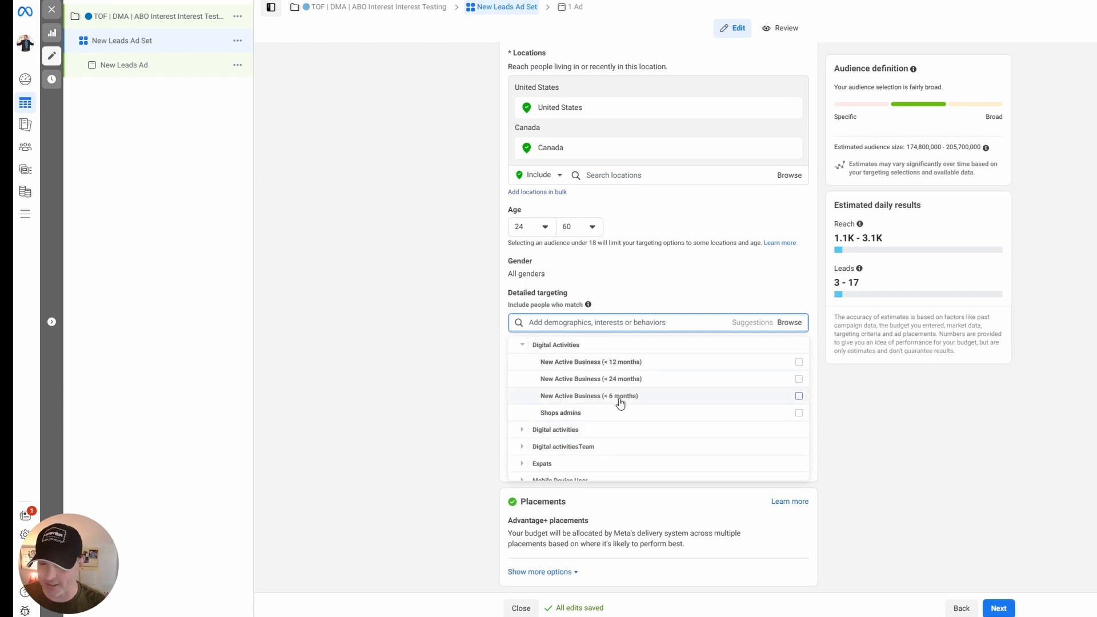
Search detailed targeting for "digital agency".
{"action": "left_click", "coordinate": [635, 326]}
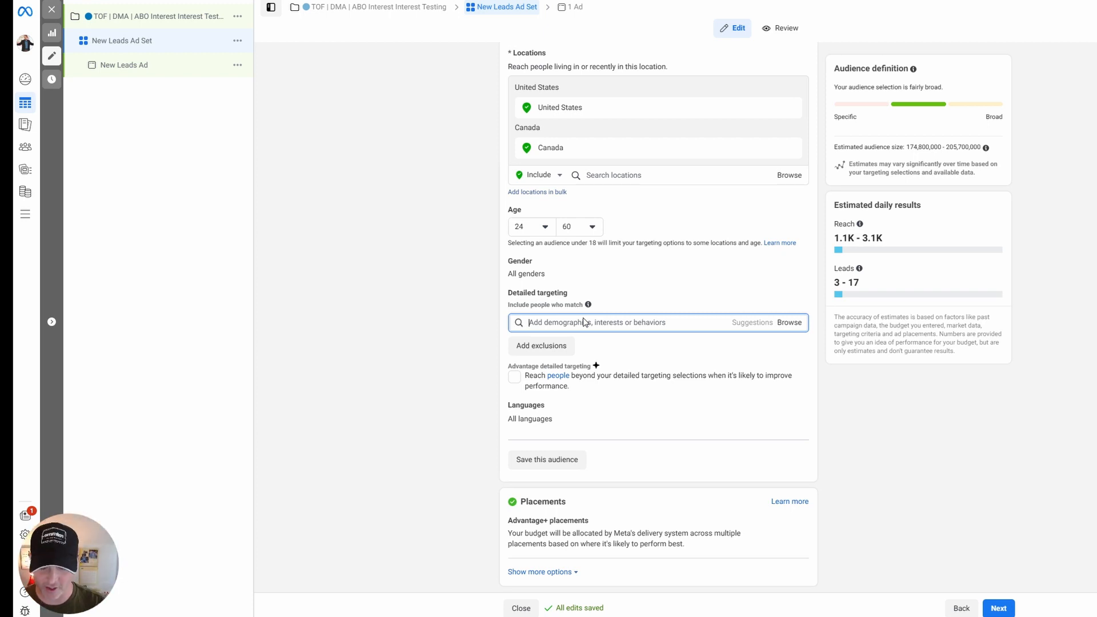
{"action": "type", "text": "digital agency"}
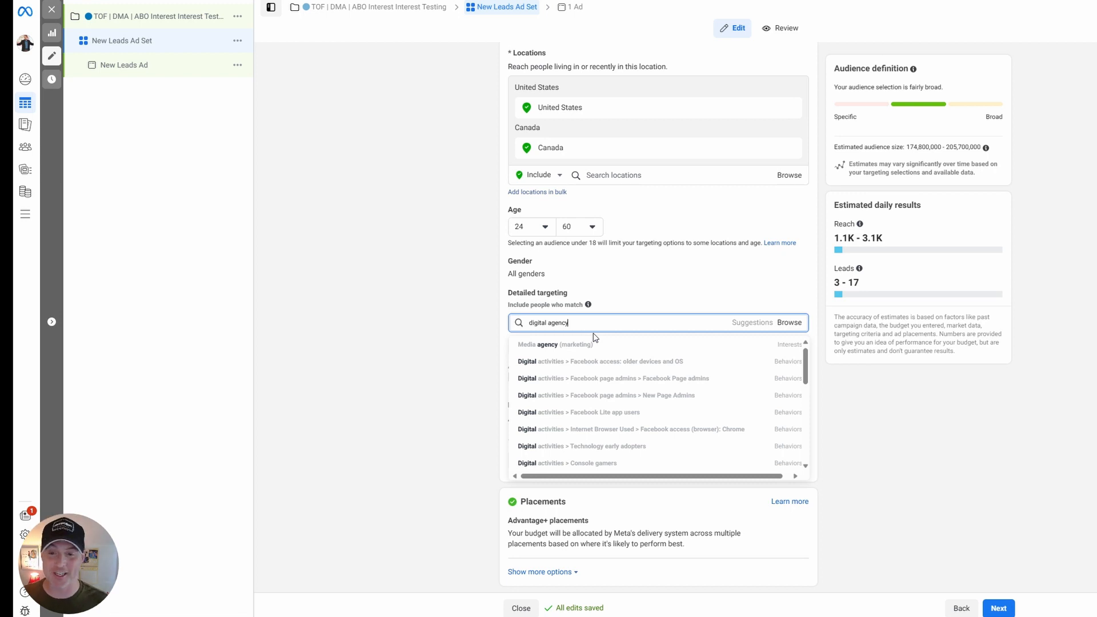
Add the Media agency (marketing) interest to the ad set's detailed targeting from the "digital agency" results.
{"action": "scroll", "coordinate": [569, 347], "scroll_direction": "down", "scroll_amount": 1}
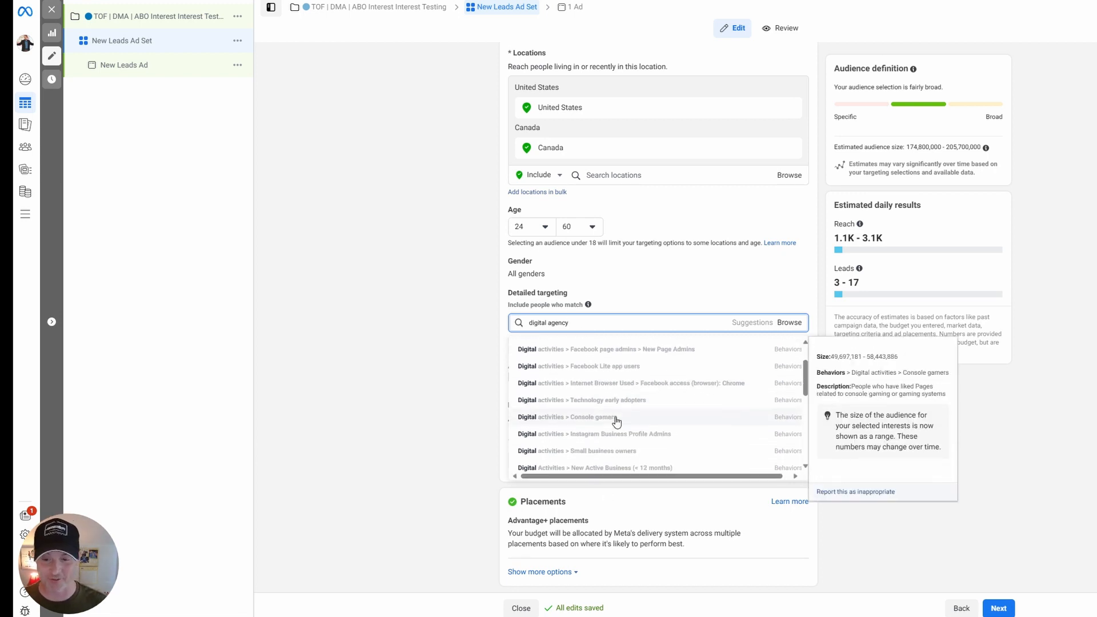
{"action": "scroll", "coordinate": [616, 421], "scroll_direction": "up", "scroll_amount": 2}
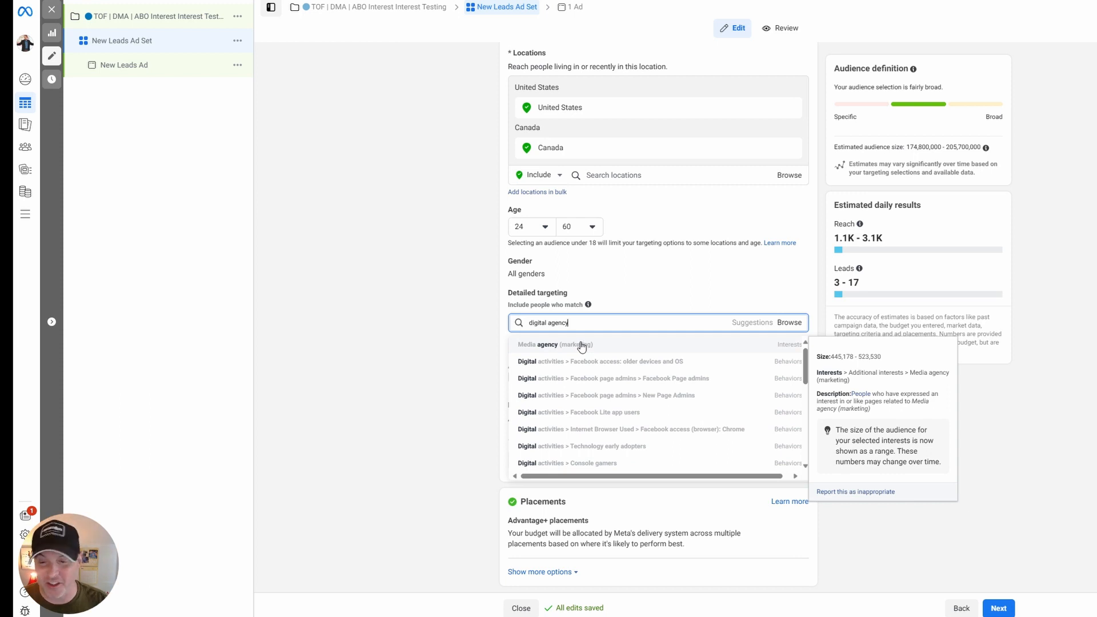
{"action": "left_click", "coordinate": [582, 345]}
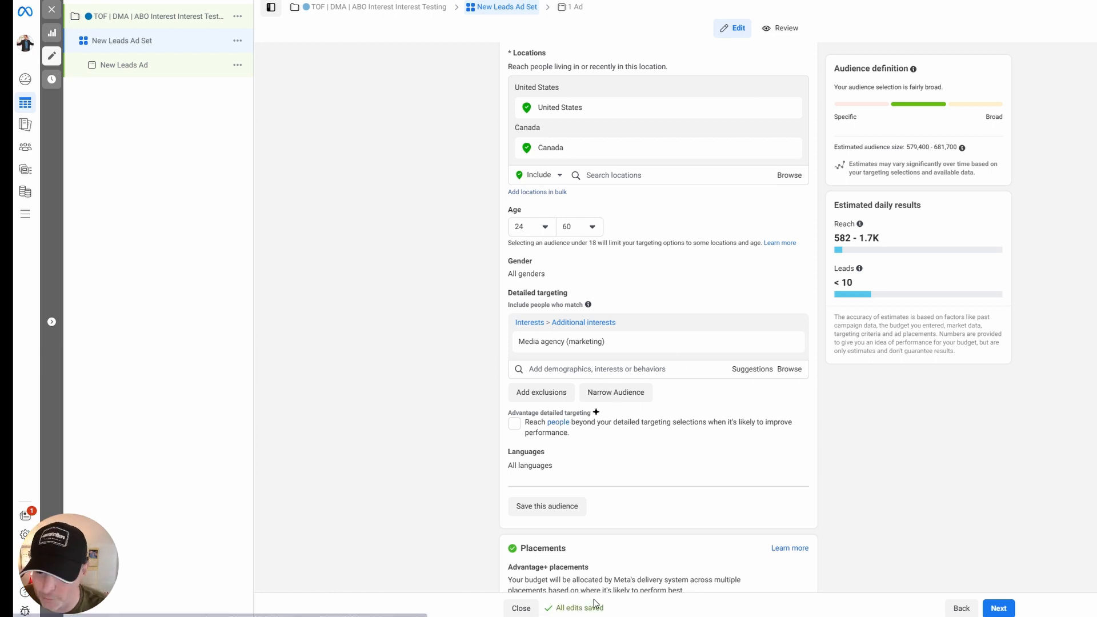
Add the suggested Advertising agency (marketing) interest to the detailed targeting, and review the further suggestions.
{"action": "scroll", "coordinate": [633, 390], "scroll_direction": "down", "scroll_amount": 1}
{"action": "mouse_move", "coordinate": [722, 294]}
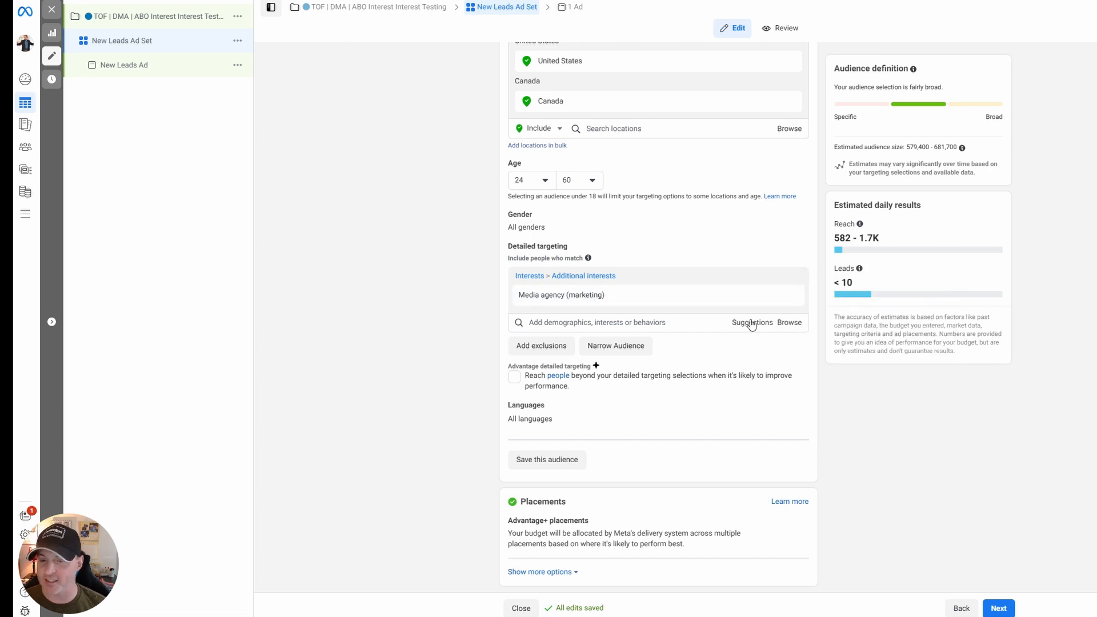
{"action": "mouse_move", "coordinate": [614, 294]}
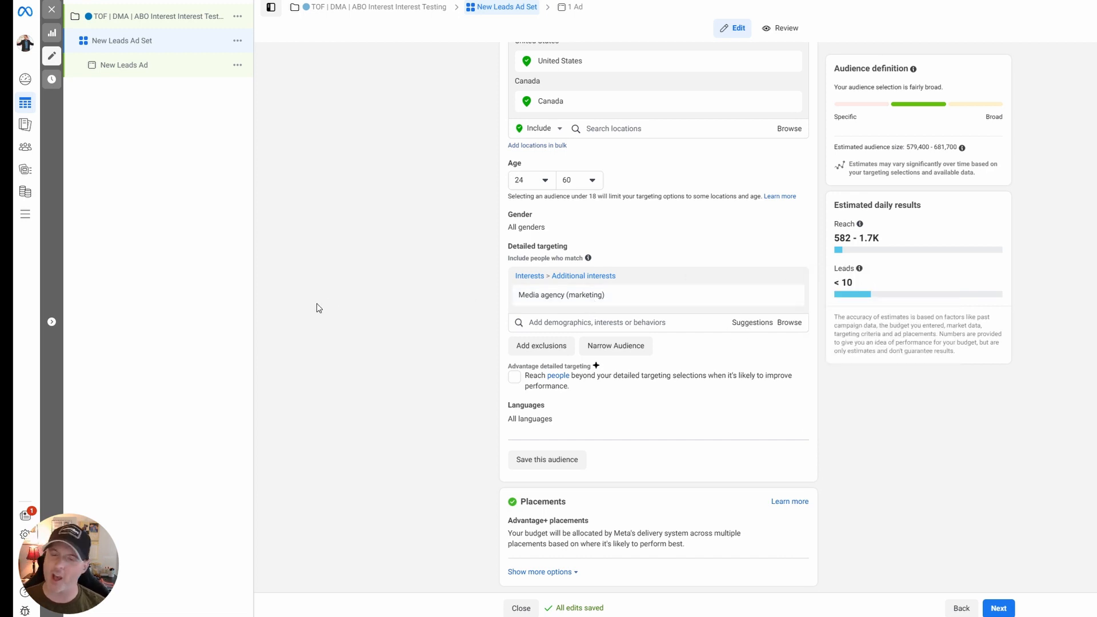
{"action": "left_click", "coordinate": [749, 322]}
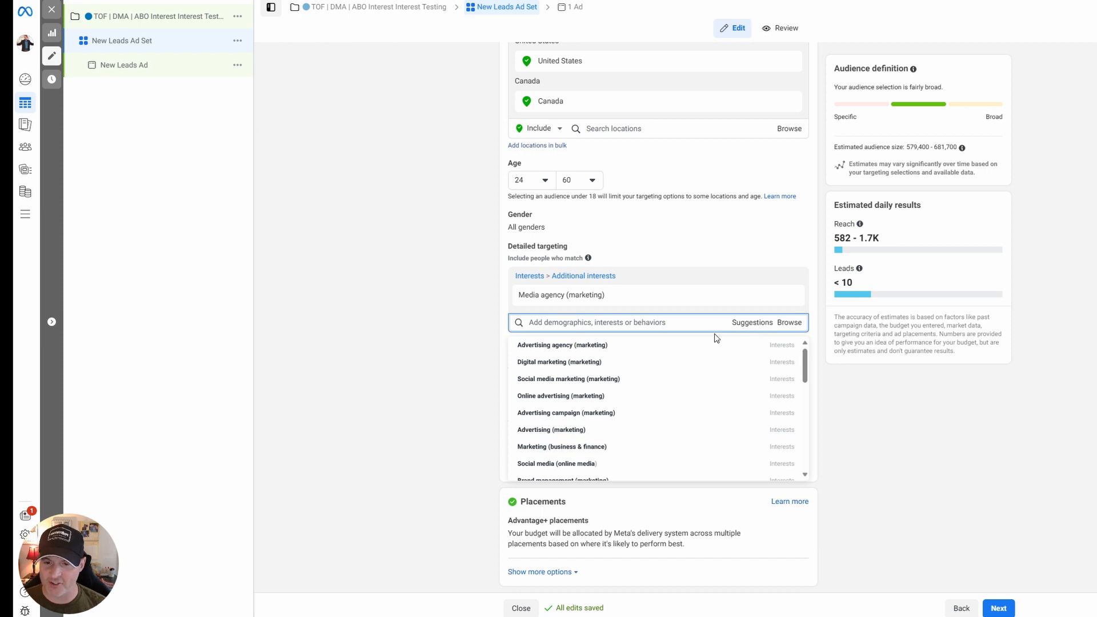
{"action": "mouse_move", "coordinate": [625, 351]}
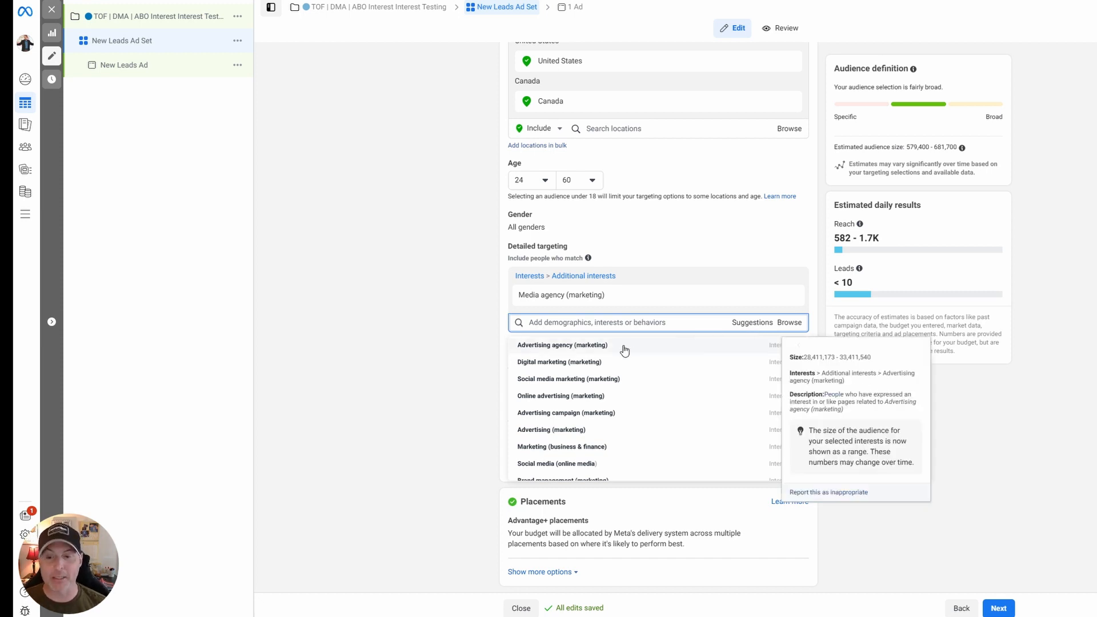
{"action": "left_click", "coordinate": [625, 350]}
{"action": "left_click", "coordinate": [432, 335]}
{"action": "mouse_move", "coordinate": [586, 318]}
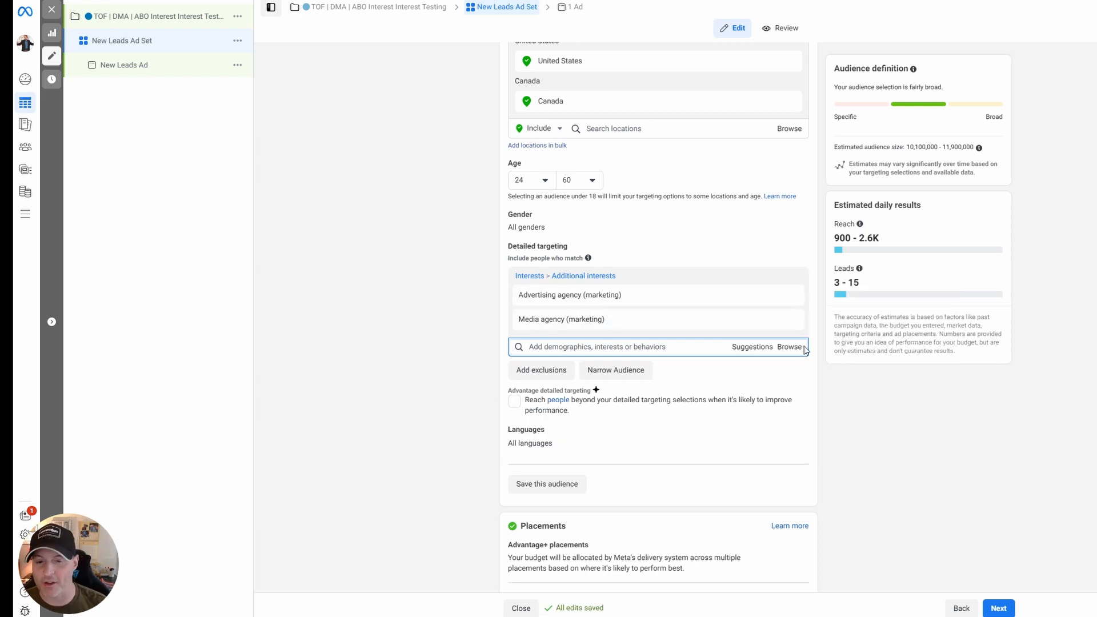
{"action": "left_click", "coordinate": [752, 346]}
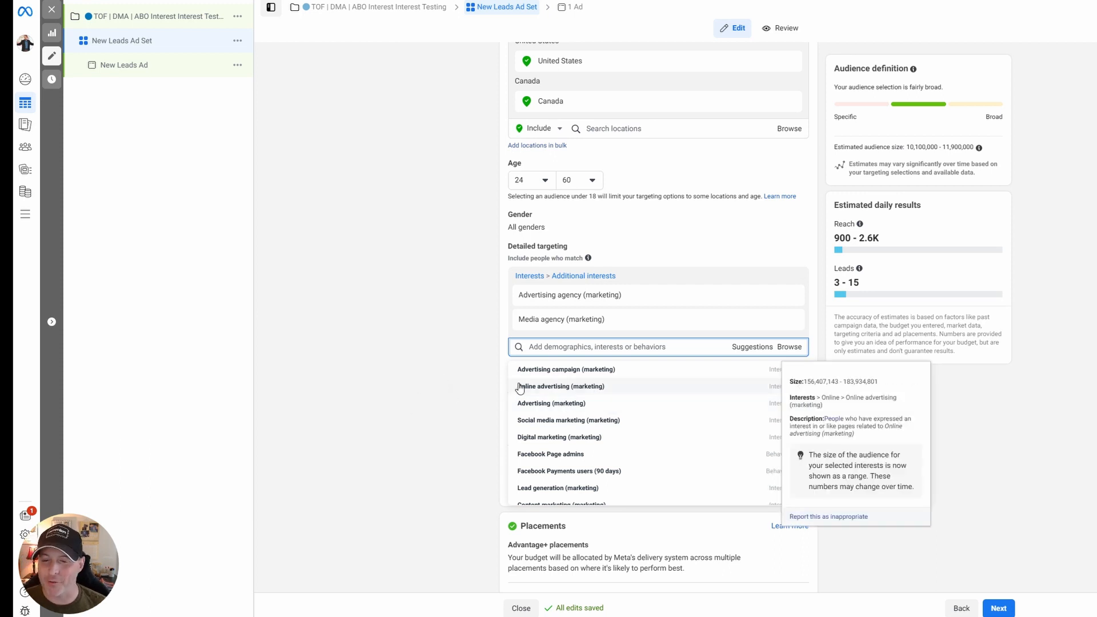
{"action": "left_click", "coordinate": [474, 354]}
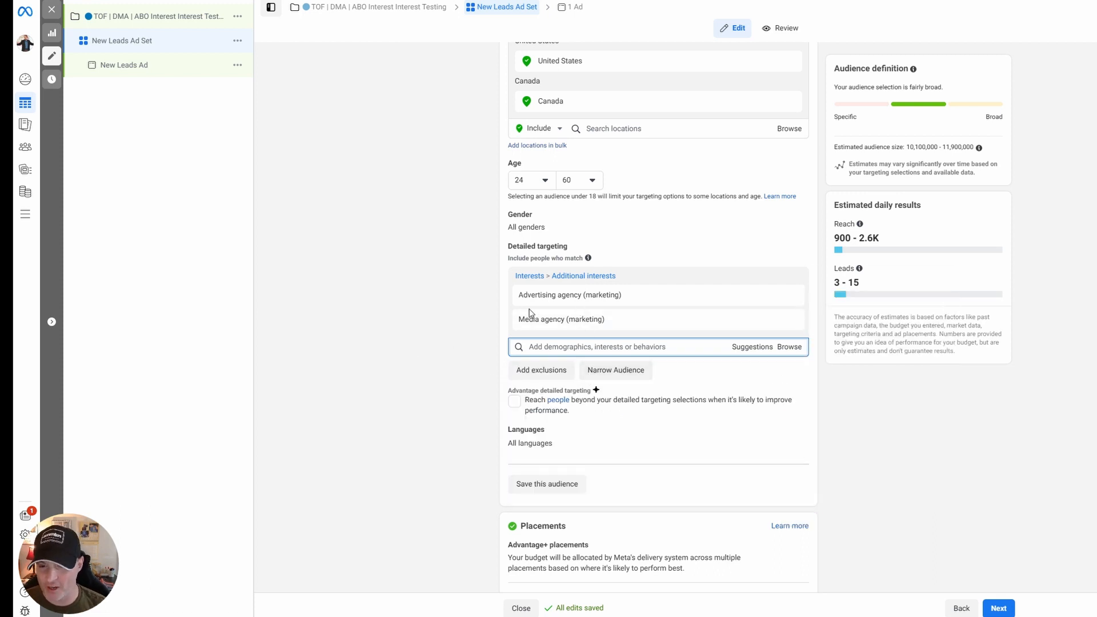
Rename the ad set "Advertising / Marketing Agency".
{"action": "scroll", "coordinate": [573, 139], "scroll_direction": "up", "scroll_amount": 15}
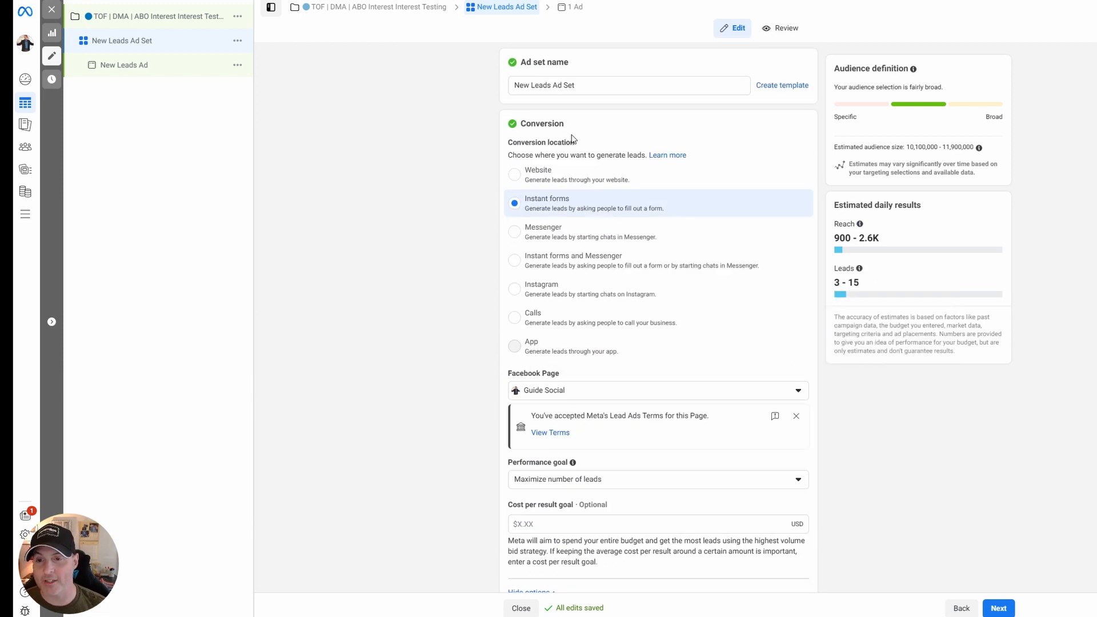
{"action": "left_click_drag", "start_coordinate": [596, 84], "coordinate": [465, 82]}
{"action": "type", "text": "A"}
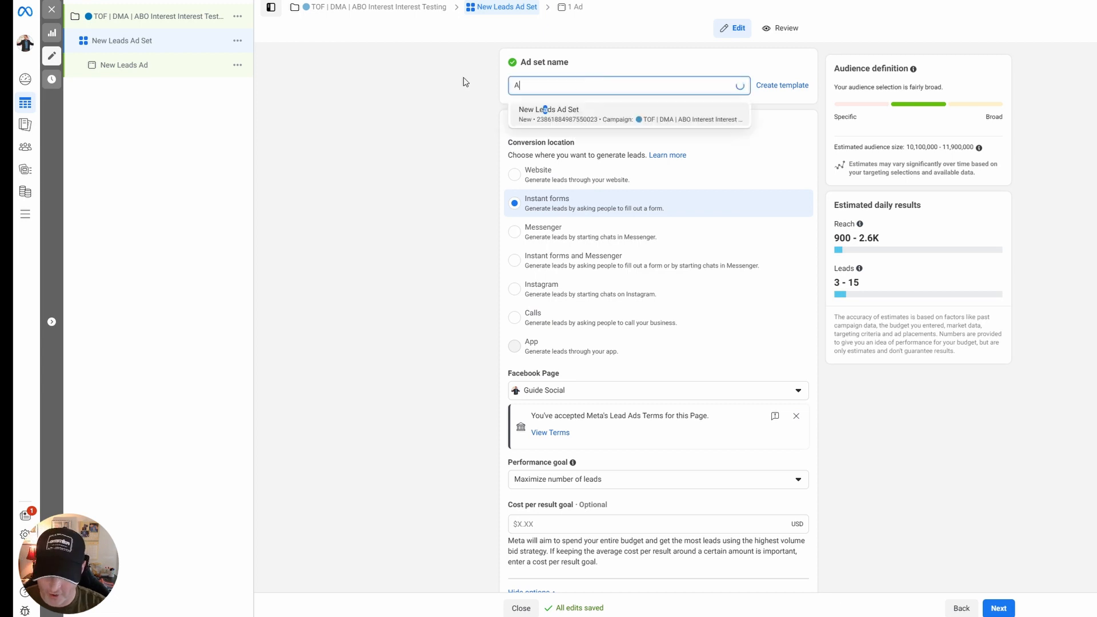
{"action": "type", "text": "dvertising /"}
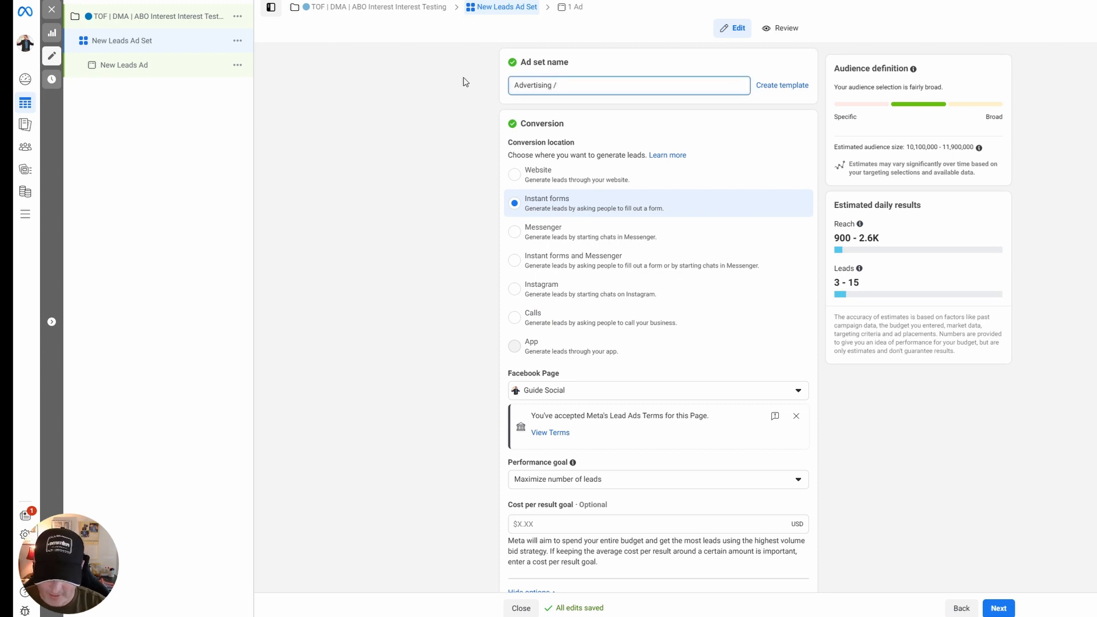
{"action": "type", "text": " Marketing Agency"}
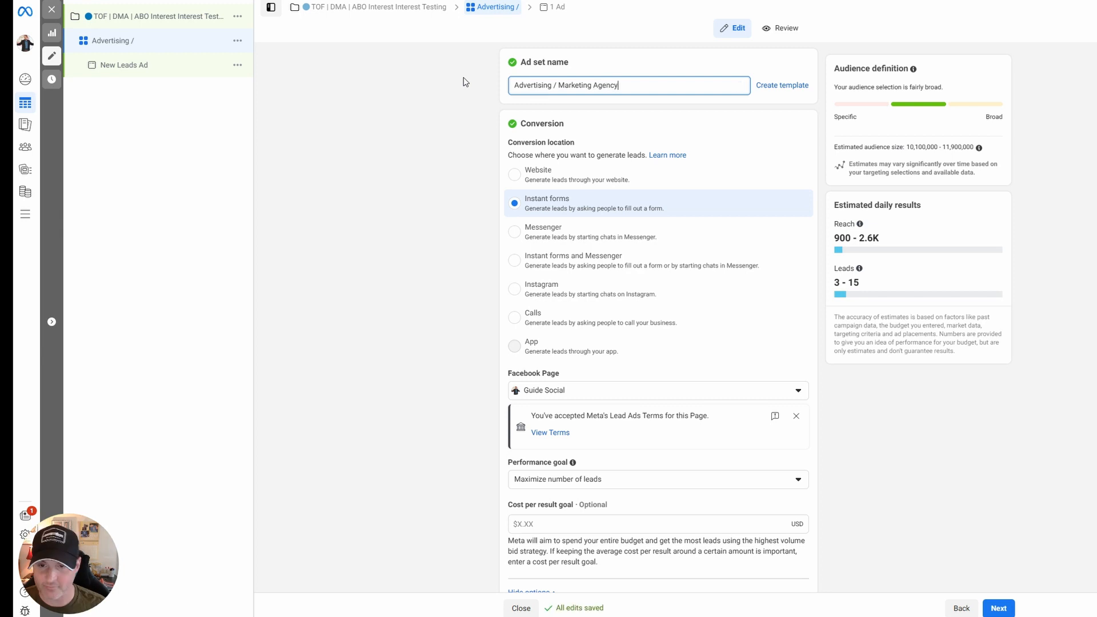
Restrict the ad set's audience languages to English (US).
{"action": "scroll", "coordinate": [588, 311], "scroll_direction": "down", "scroll_amount": 20}
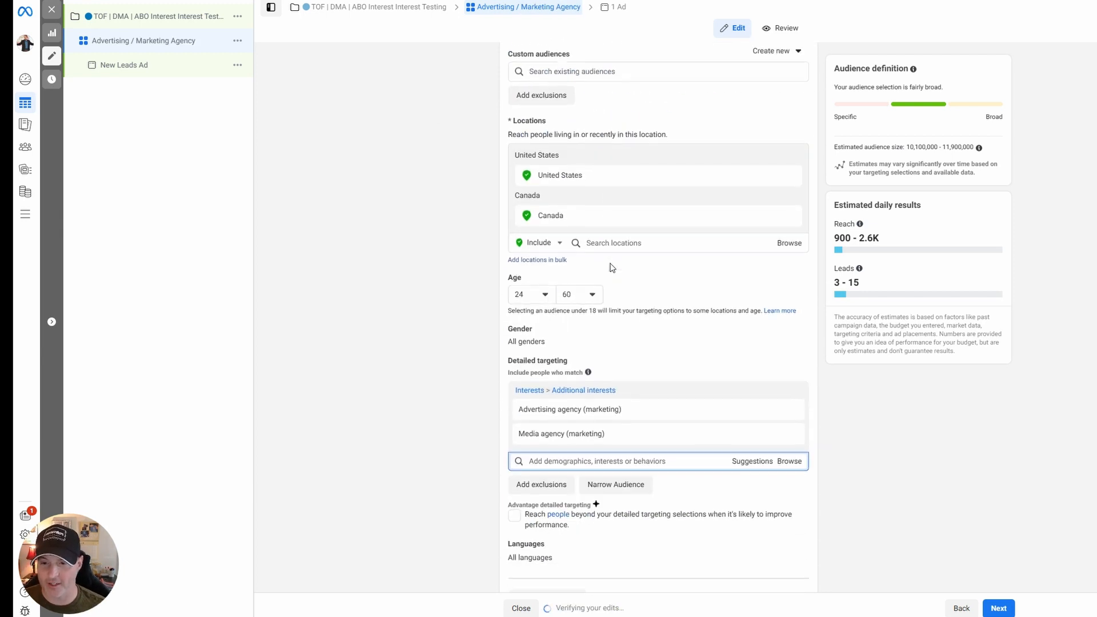
{"action": "scroll", "coordinate": [612, 268], "scroll_direction": "down", "scroll_amount": 3}
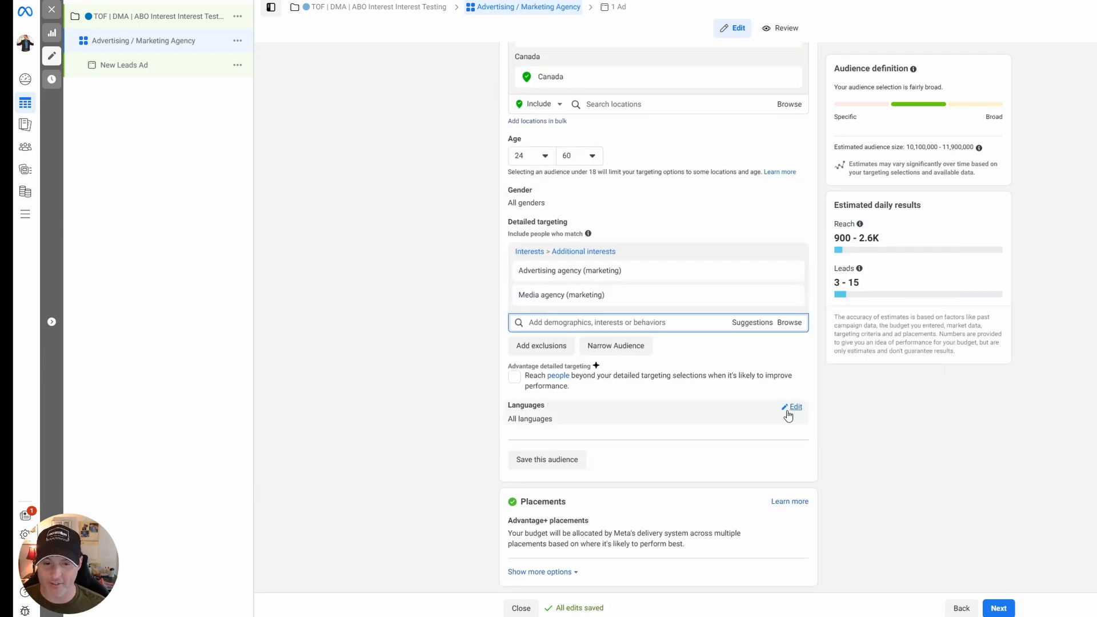
{"action": "left_click", "coordinate": [794, 407]}
{"action": "left_click", "coordinate": [593, 422]}
{"action": "type", "text": "englis"}
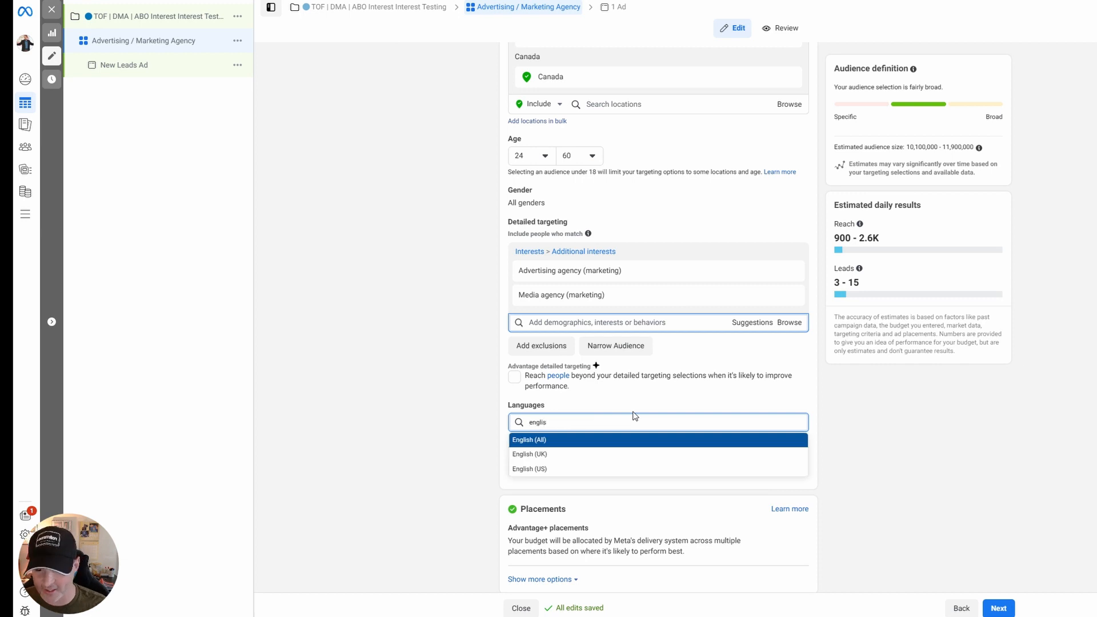
{"action": "left_click", "coordinate": [571, 469]}
Open the ad set's placement choices for editing and expand the additional placement options.
{"action": "scroll", "coordinate": [448, 429], "scroll_direction": "down", "scroll_amount": 1}
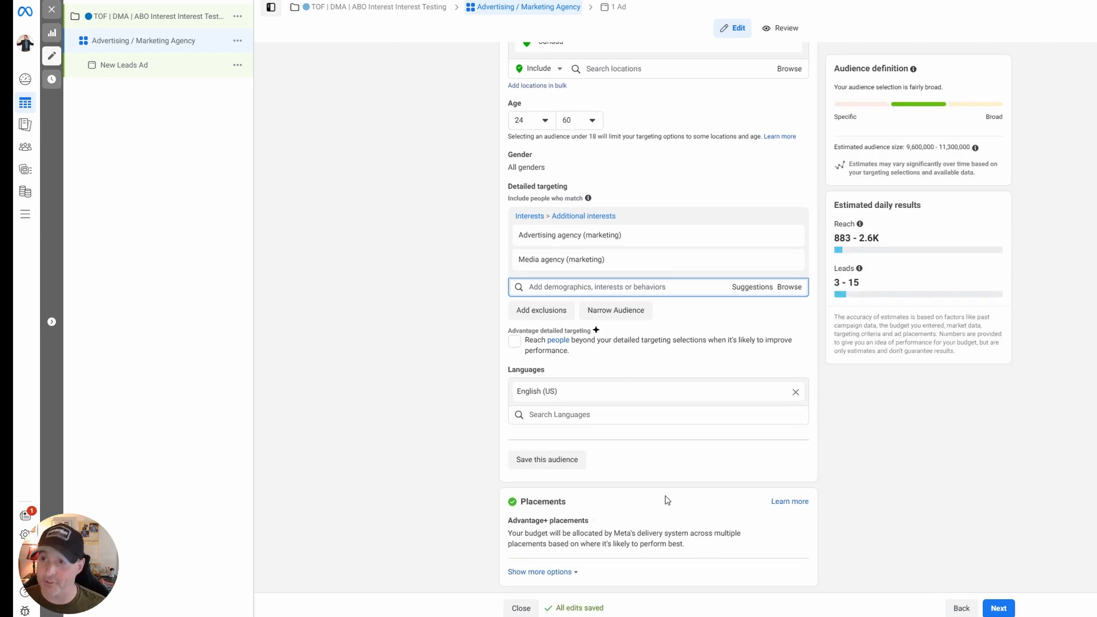
{"action": "left_click", "coordinate": [800, 523]}
{"action": "scroll", "coordinate": [426, 413], "scroll_direction": "down", "scroll_amount": 1}
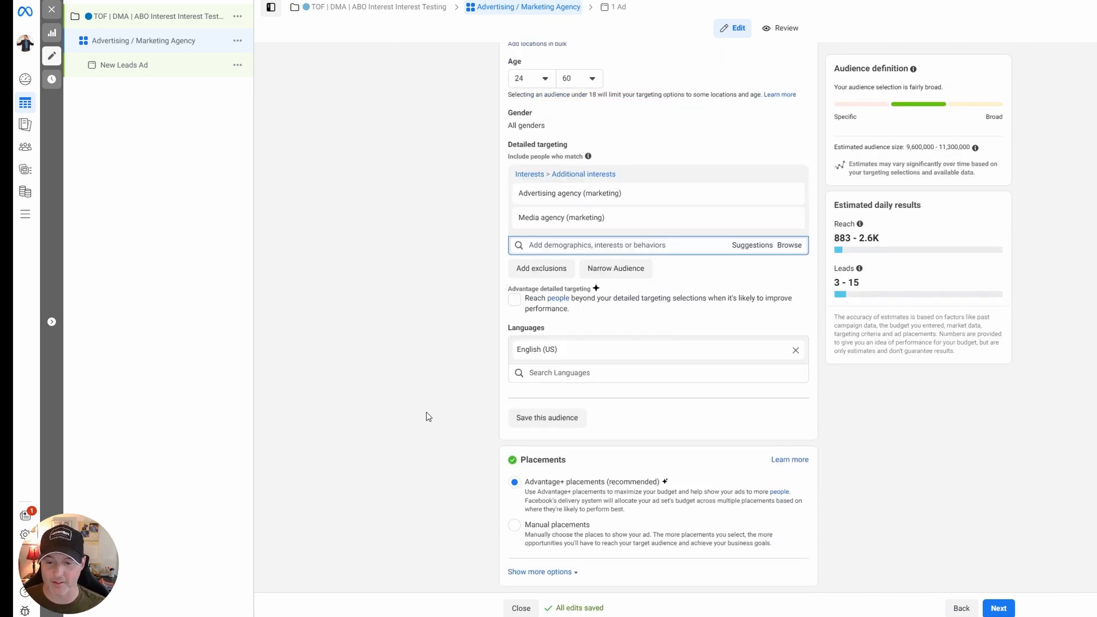
{"action": "left_click", "coordinate": [540, 572]}
{"action": "scroll", "coordinate": [589, 400], "scroll_direction": "down", "scroll_amount": 4}
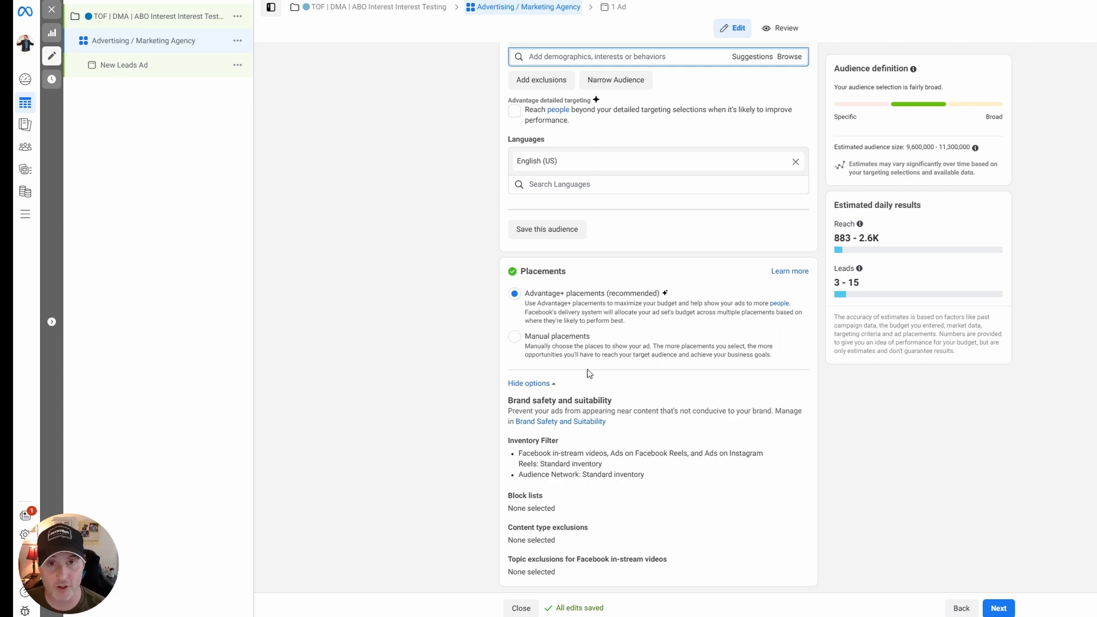
Switch the ad set to manual placements and examine the available platforms and placement categories.
{"action": "left_click", "coordinate": [515, 337]}
{"action": "scroll", "coordinate": [514, 415], "scroll_direction": "down", "scroll_amount": 8}
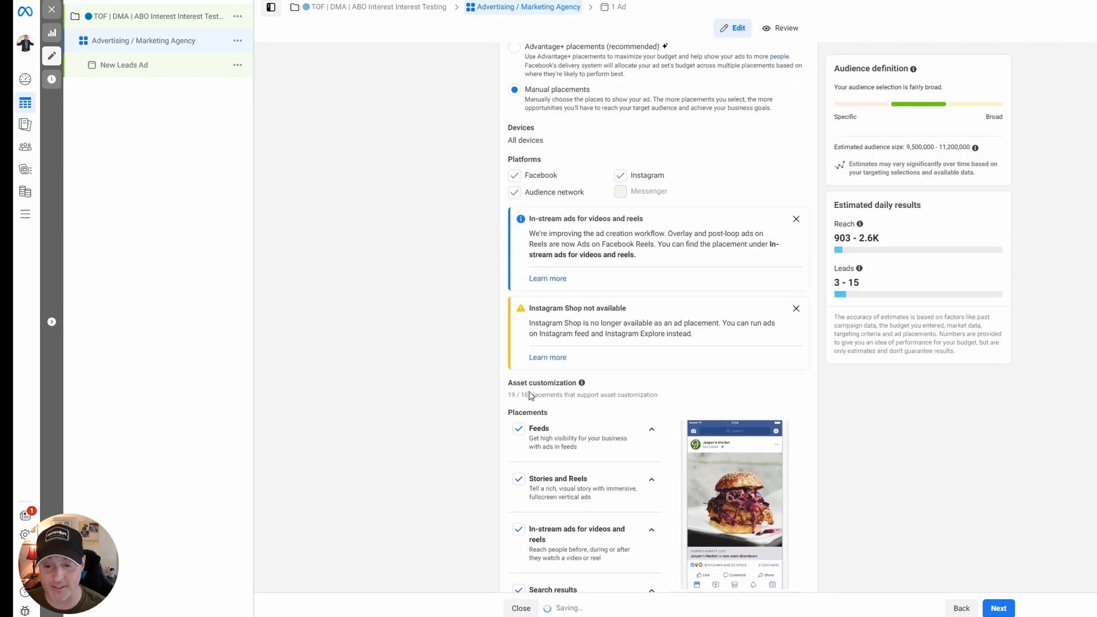
{"action": "left_click", "coordinate": [572, 564]}
{"action": "scroll", "coordinate": [657, 395], "scroll_direction": "down", "scroll_amount": 5}
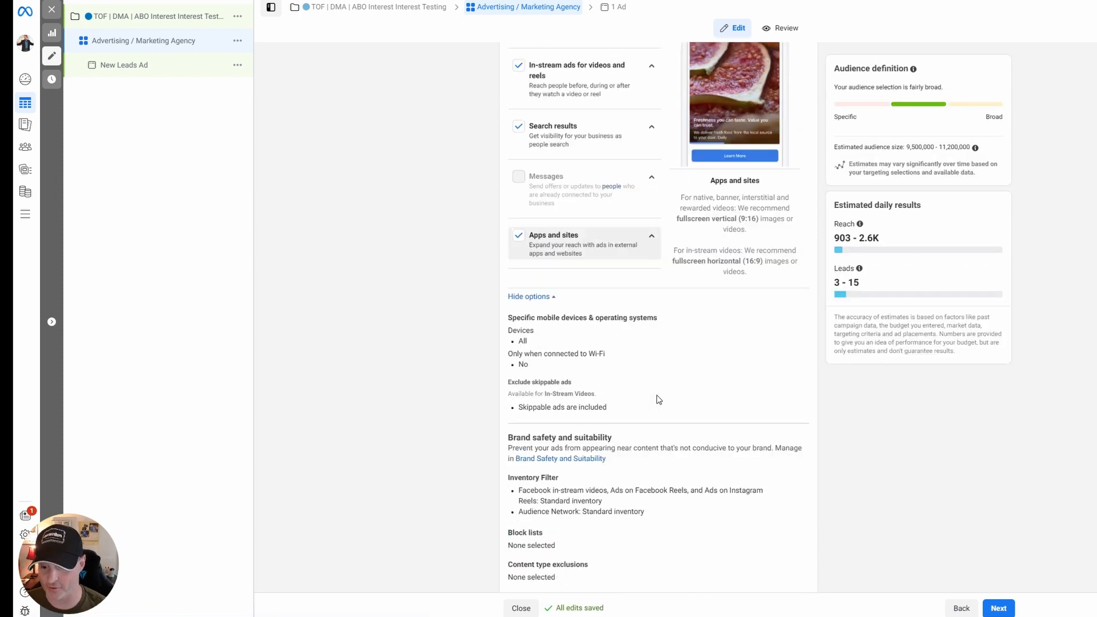
{"action": "scroll", "coordinate": [596, 385], "scroll_direction": "up", "scroll_amount": 8}
{"action": "scroll", "coordinate": [601, 311], "scroll_direction": "up", "scroll_amount": 1}
{"action": "scroll", "coordinate": [611, 283], "scroll_direction": "down", "scroll_amount": 3}
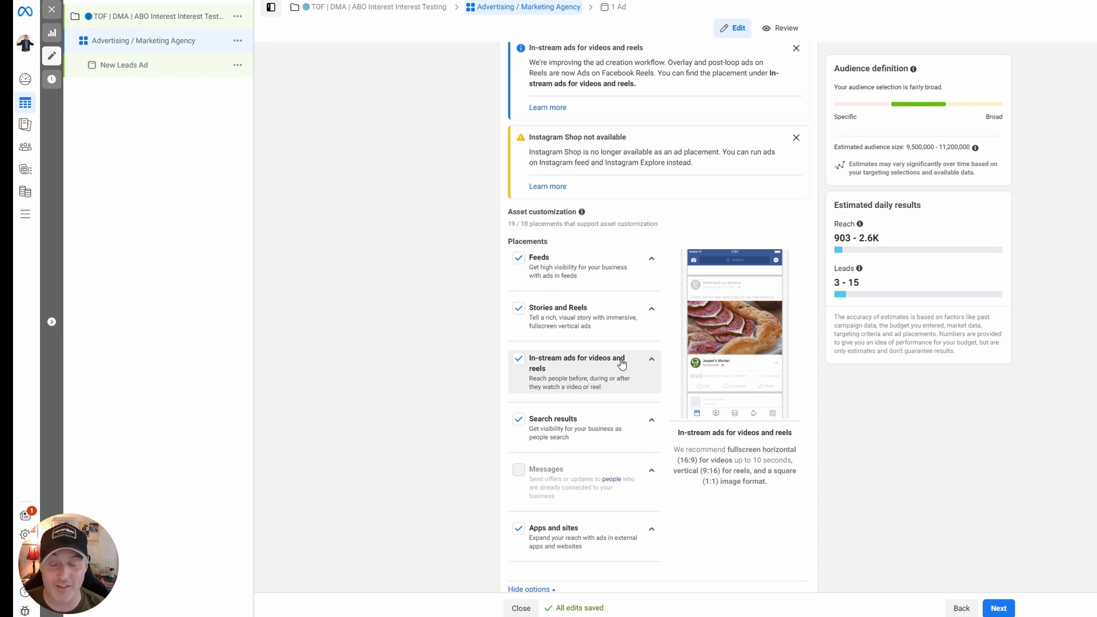
Exclude Apps and sites, Search results, Stories and Reels, and In-stream ads for videos and reels from the manual placements.
{"action": "left_click", "coordinate": [518, 529]}
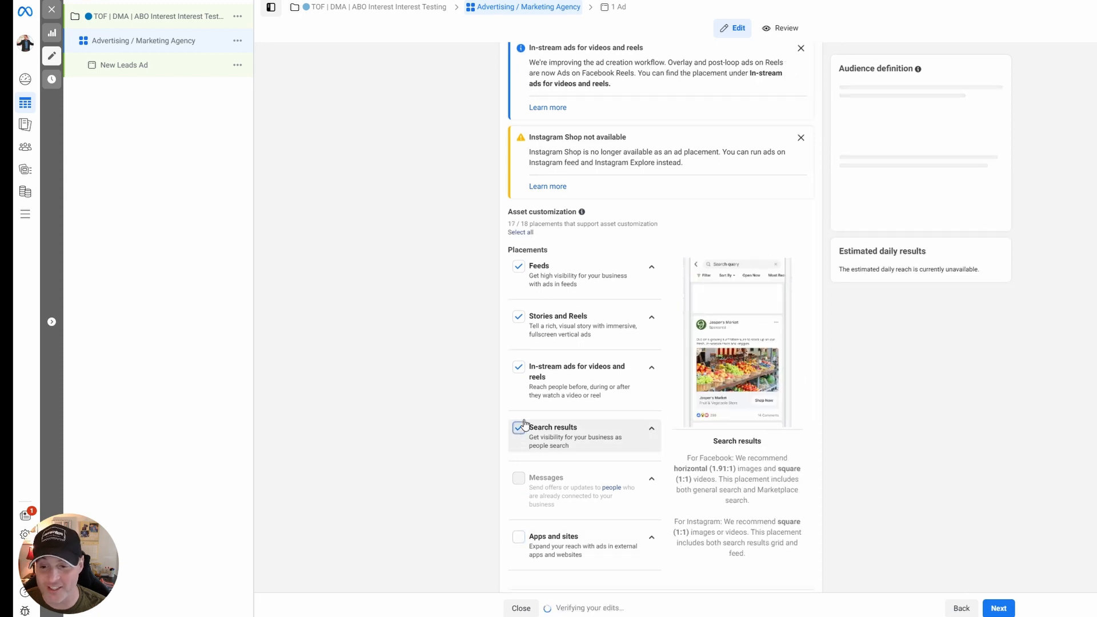
{"action": "left_click", "coordinate": [519, 428]}
{"action": "left_click", "coordinate": [520, 318]}
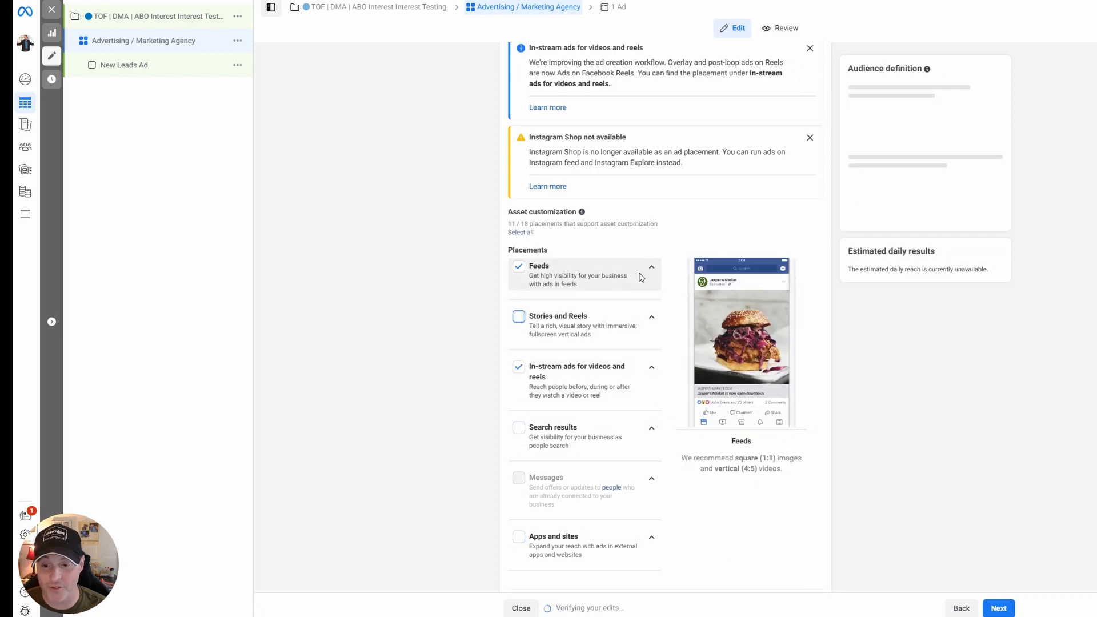
{"action": "left_click", "coordinate": [519, 367]}
Limit the Feeds placements to Facebook Feed and Instagram feed by deselecting every other selected feed placement.
{"action": "left_click", "coordinate": [651, 267]}
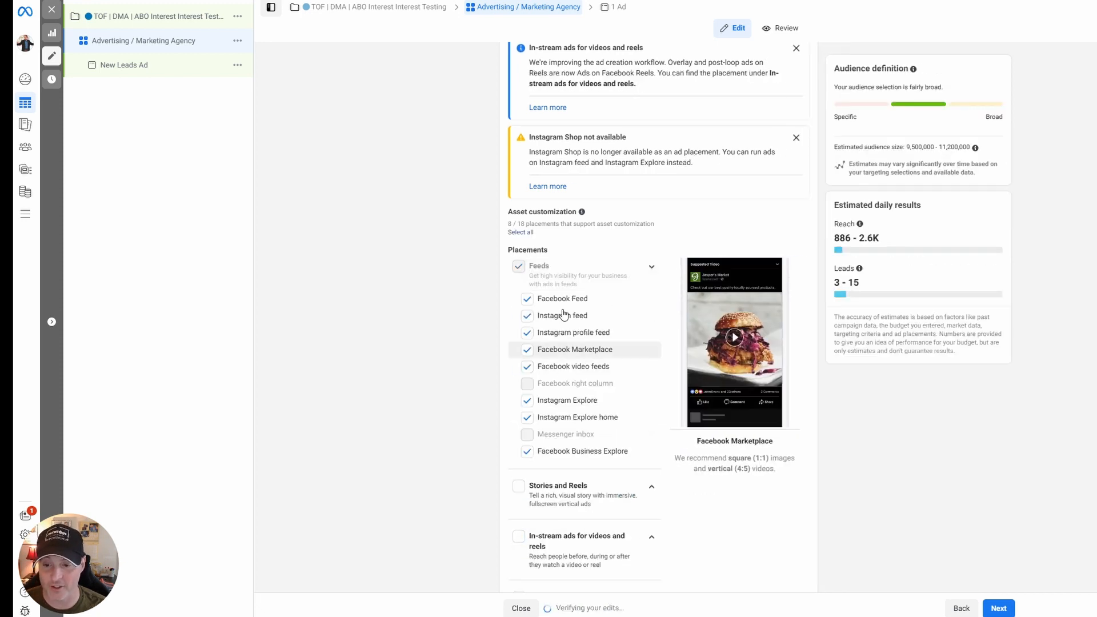
{"action": "left_click", "coordinate": [527, 452]}
{"action": "left_click", "coordinate": [527, 418]}
{"action": "left_click", "coordinate": [527, 367]}
{"action": "left_click", "coordinate": [526, 401]}
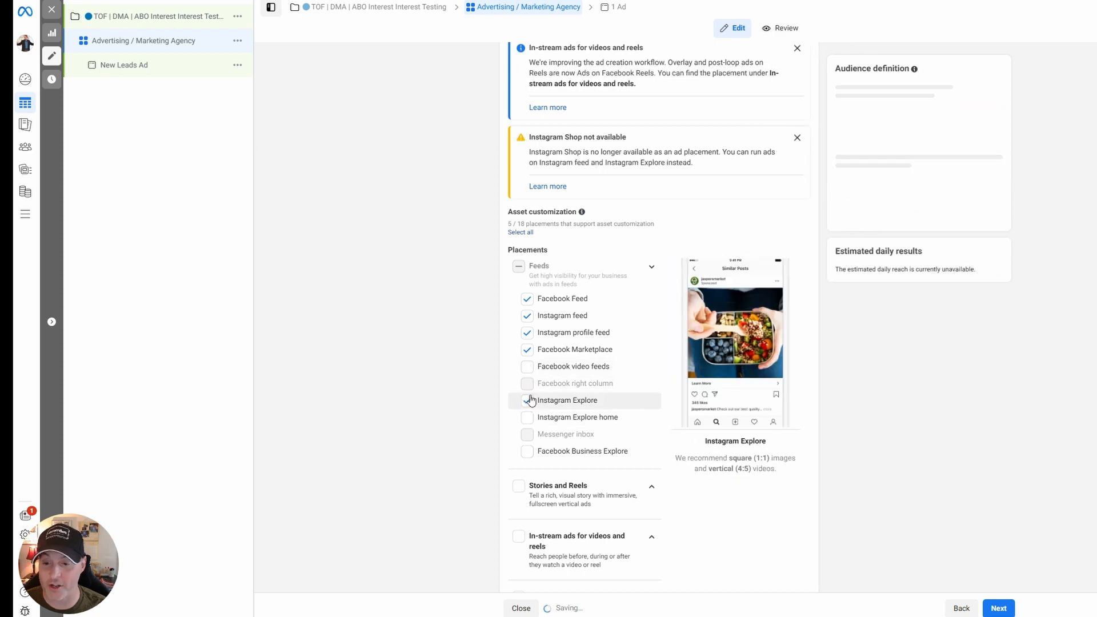
{"action": "left_click", "coordinate": [527, 350]}
{"action": "left_click", "coordinate": [527, 333]}
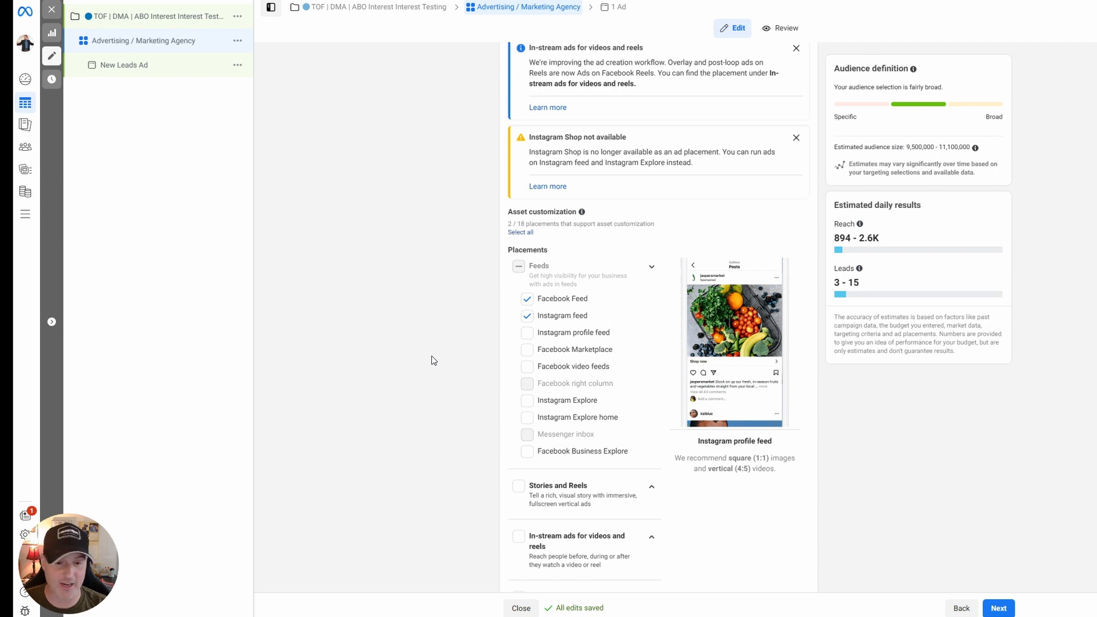
Switch the ad set back to Advantage+ placements and proceed to the ad's settings.
{"action": "scroll", "coordinate": [494, 345], "scroll_direction": "up", "scroll_amount": 6}
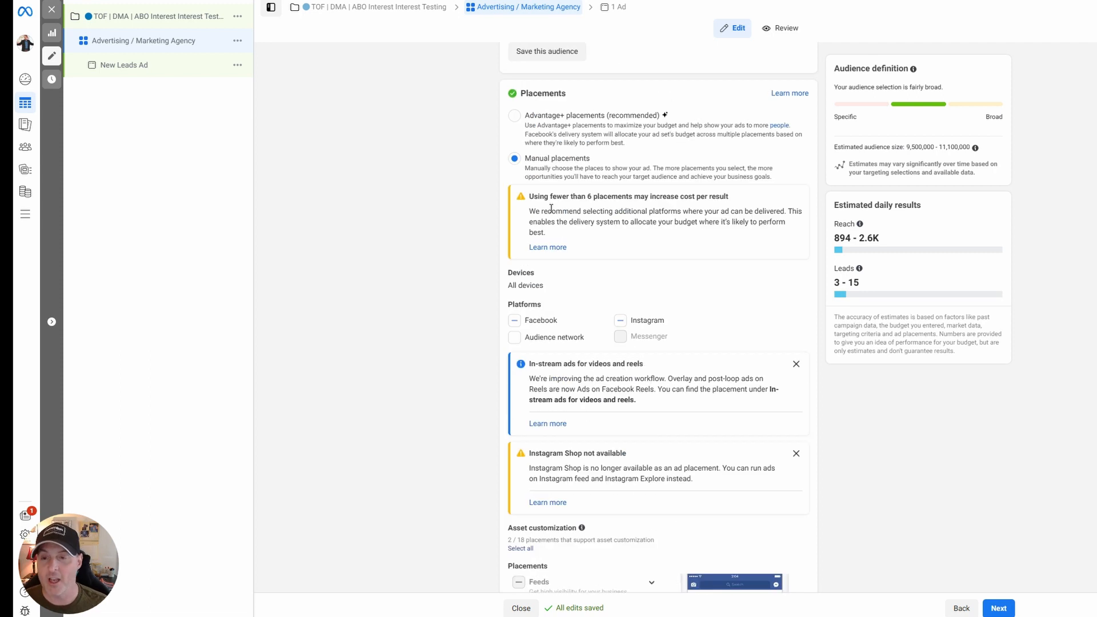
{"action": "left_click", "coordinate": [515, 131]}
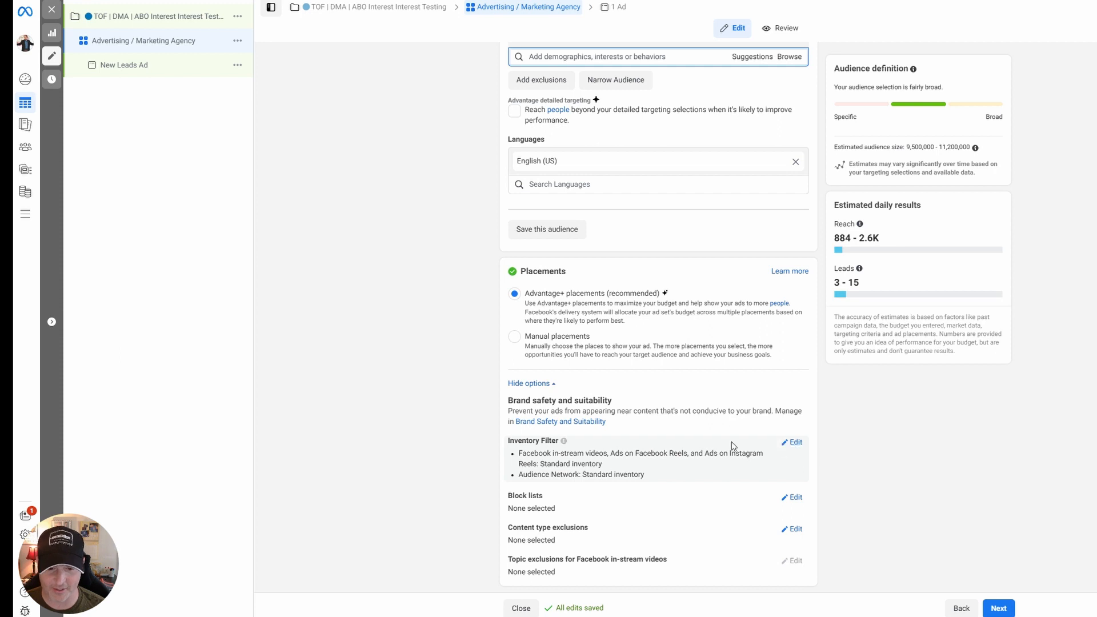
{"action": "left_click", "coordinate": [999, 608]}
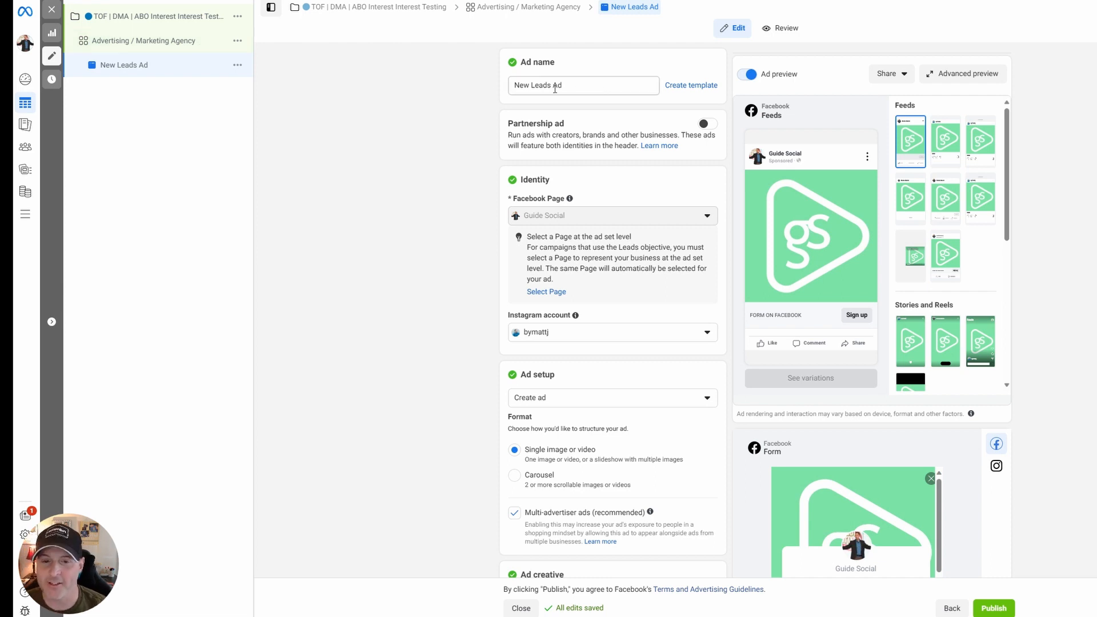
Turn off multi-advertiser ads for the new ad and remove the existing media from its creative.
{"action": "scroll", "coordinate": [563, 364], "scroll_direction": "down", "scroll_amount": 3}
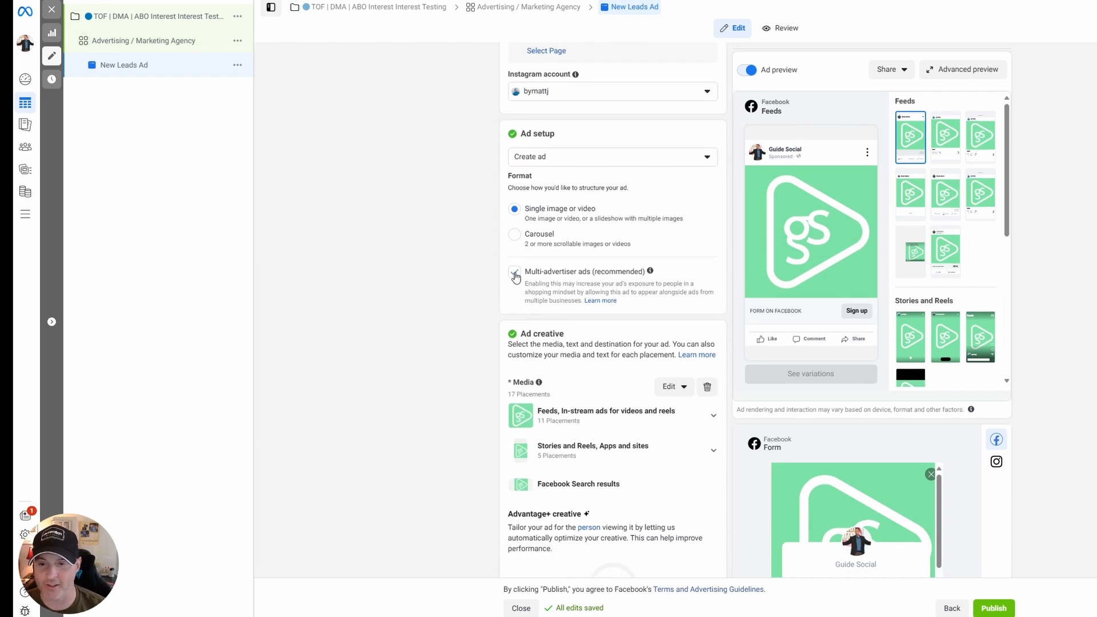
{"action": "left_click", "coordinate": [514, 272]}
{"action": "scroll", "coordinate": [466, 283], "scroll_direction": "down", "scroll_amount": 3}
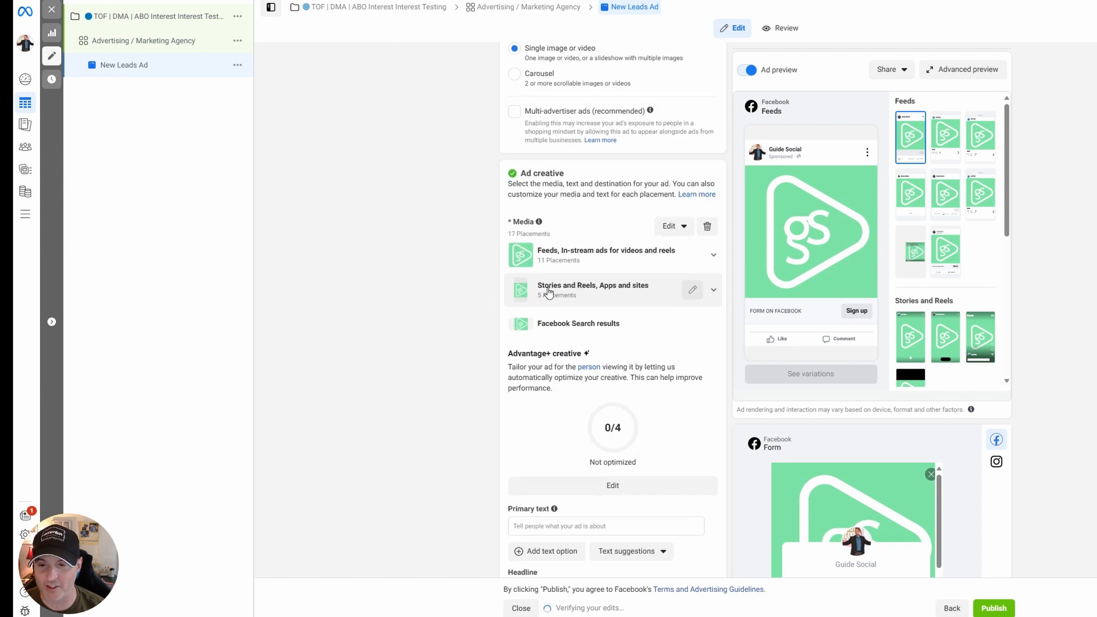
{"action": "scroll", "coordinate": [450, 204], "scroll_direction": "down", "scroll_amount": 3}
{"action": "left_click", "coordinate": [709, 67]}
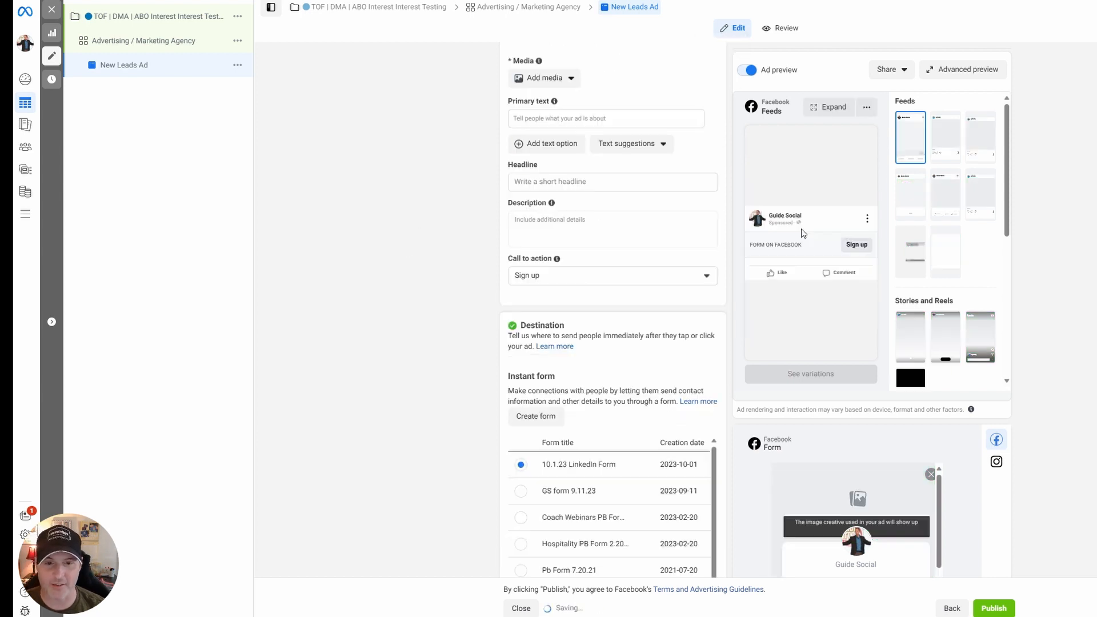
{"action": "left_click", "coordinate": [569, 181]}
{"action": "left_click", "coordinate": [449, 158]}
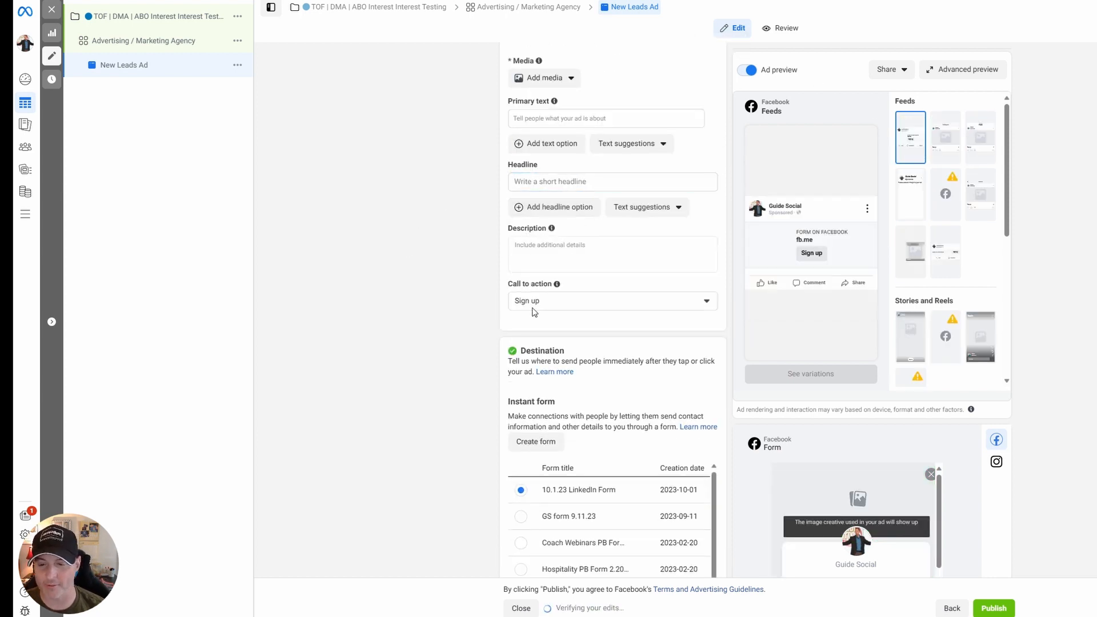
Switch to the Midjourney Bot conversation in Discord to review the generated images.
{"action": "scroll", "coordinate": [389, 309], "scroll_direction": "down", "scroll_amount": 3}
{"action": "scroll", "coordinate": [433, 281], "scroll_direction": "up", "scroll_amount": 2}
{"action": "scroll", "coordinate": [436, 279], "scroll_direction": "up", "scroll_amount": 10}
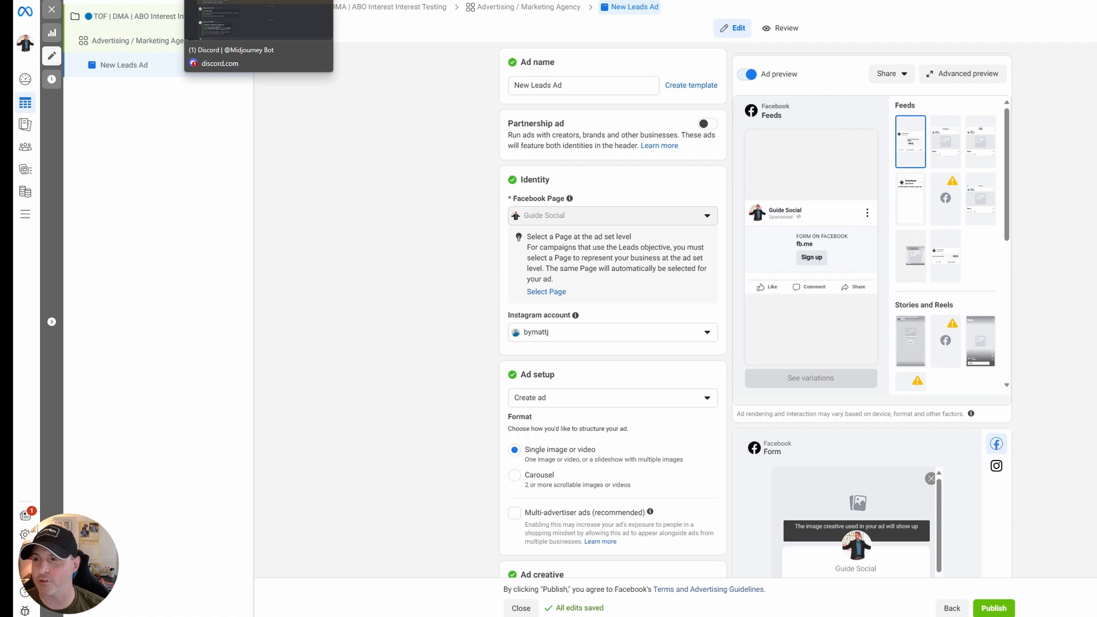
{"action": "left_click", "coordinate": [228, 0]}
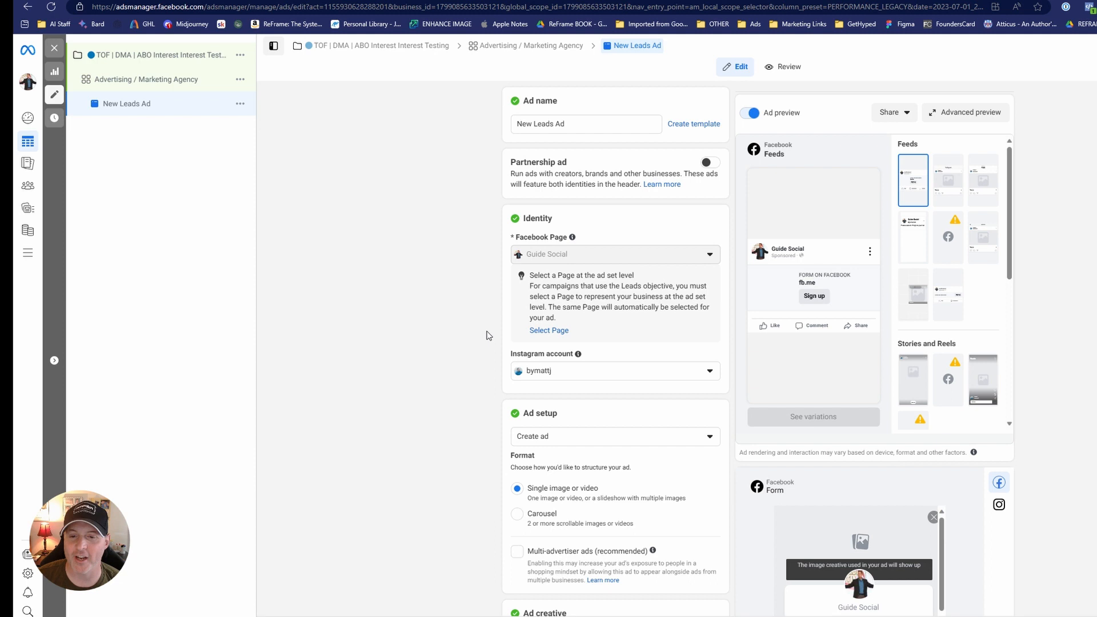
Add the illustrated image of a red-haired businesswoman holding a phone as the media for the new leads ad in Ads Manager.
{"action": "scroll", "coordinate": [503, 343], "scroll_direction": "down", "scroll_amount": 7}
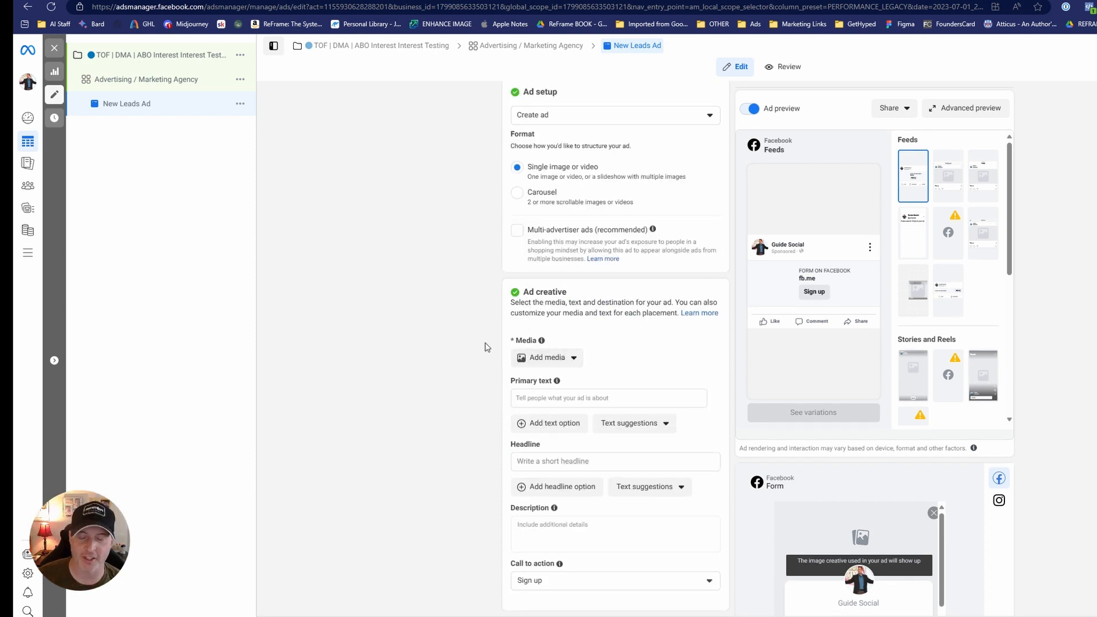
{"action": "left_click", "coordinate": [555, 358]}
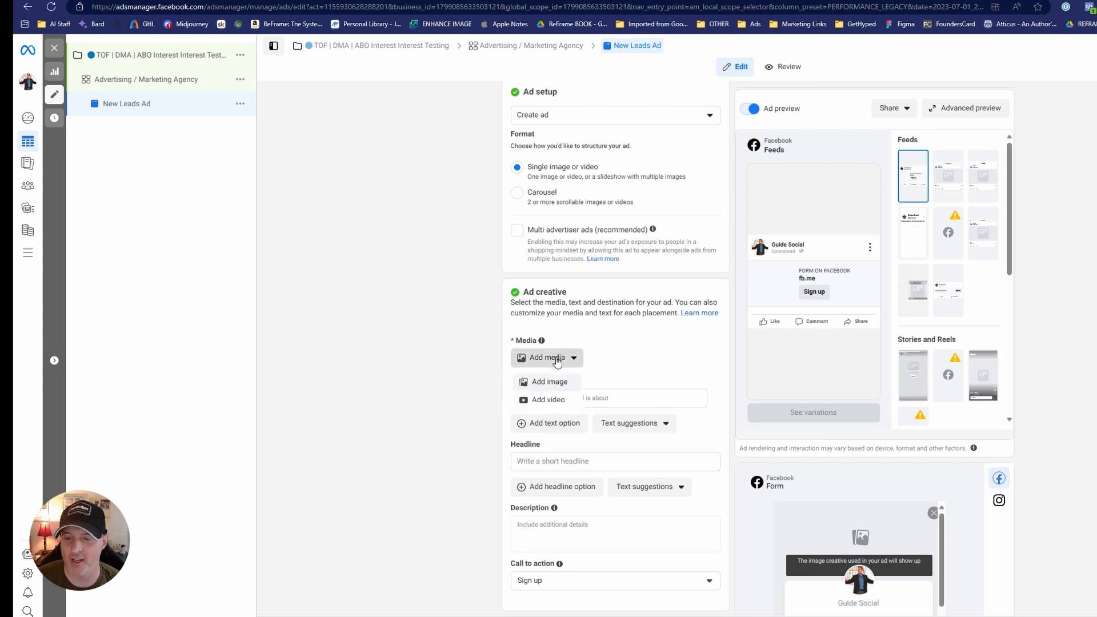
{"action": "left_click", "coordinate": [550, 384]}
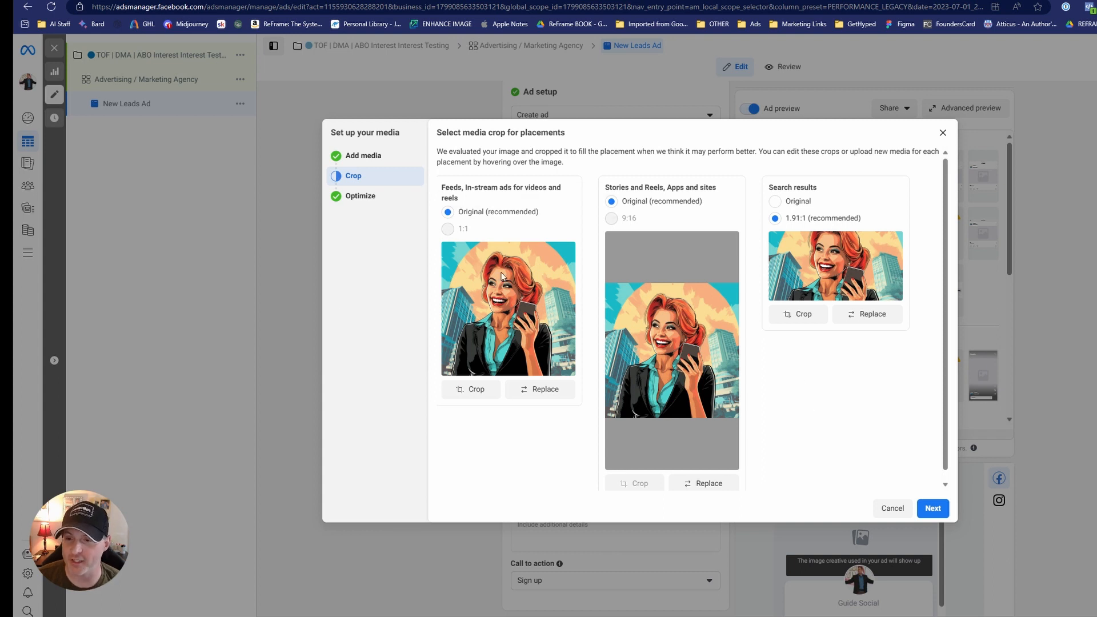
{"action": "mouse_move", "coordinate": [636, 228]}
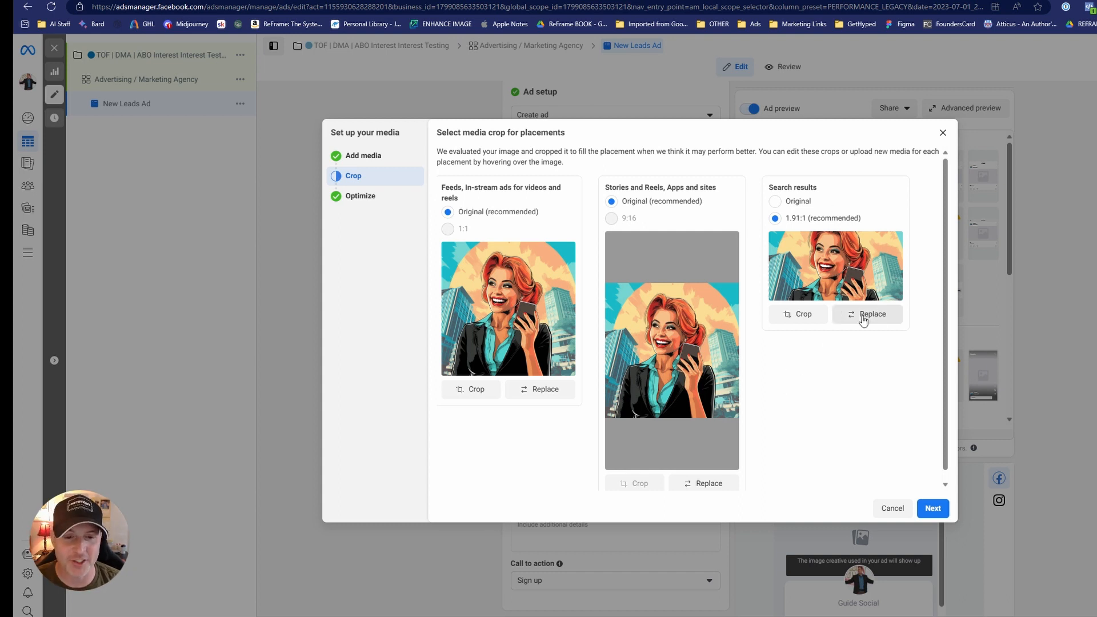
Reposition the image crop for the Search results placements so the woman's whole head is in frame, and apply it.
{"action": "left_click", "coordinate": [799, 314]}
{"action": "left_click_drag", "start_coordinate": [662, 272], "coordinate": [662, 242]}
{"action": "left_click", "coordinate": [788, 440]}
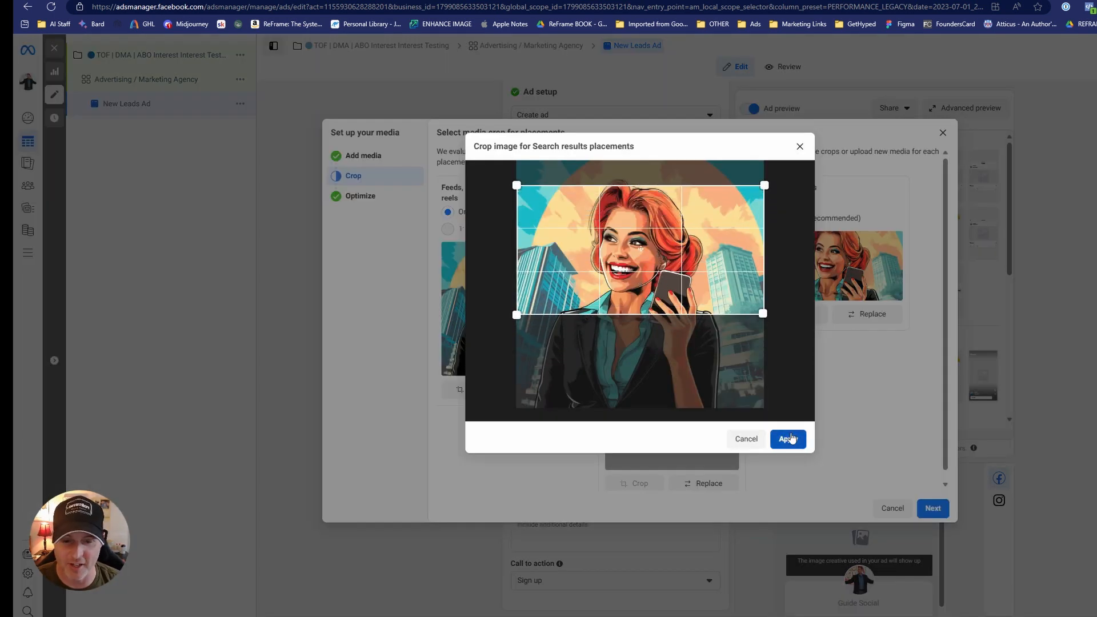
Continue to the Advantage+ creative optimizations and complete the ad's media setup with the existing options.
{"action": "left_click", "coordinate": [937, 512]}
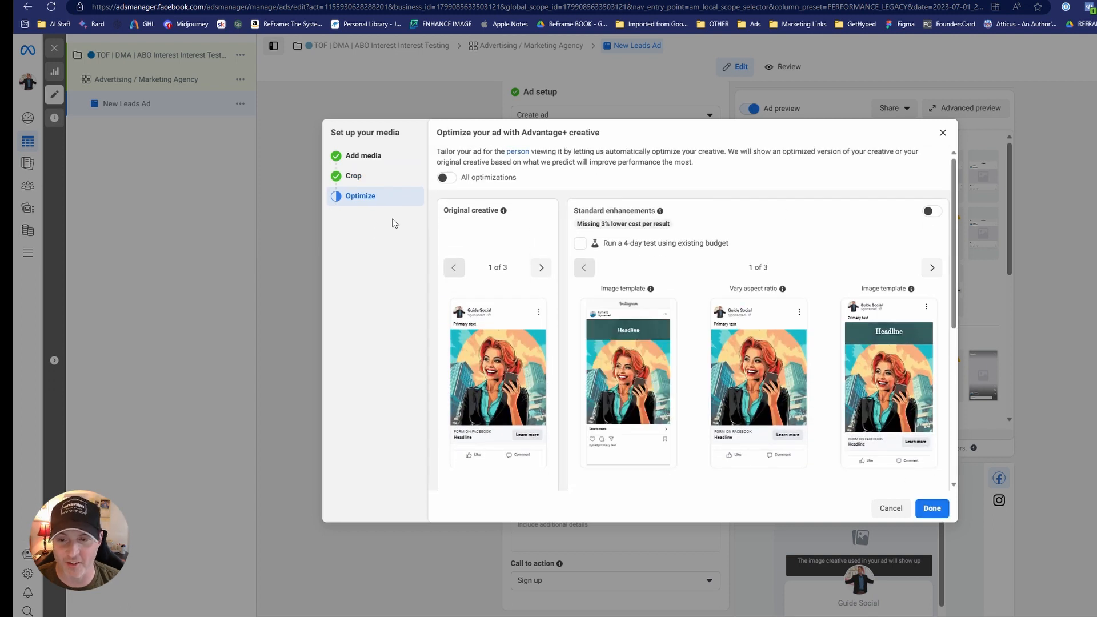
{"action": "scroll", "coordinate": [731, 395], "scroll_direction": "down", "scroll_amount": 5}
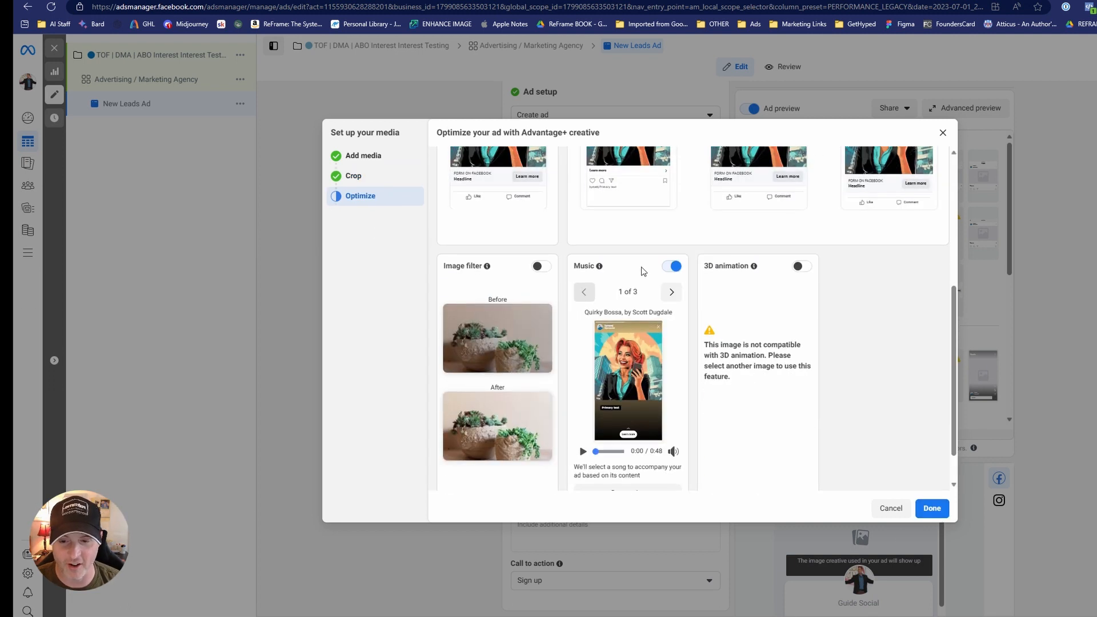
{"action": "left_click", "coordinate": [932, 508]}
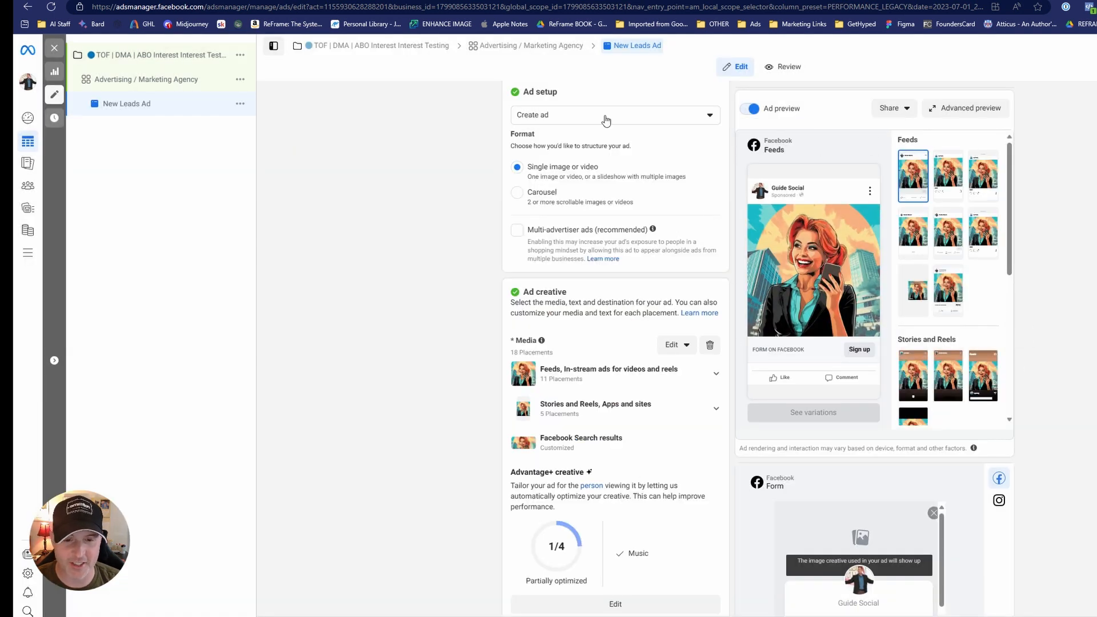
Start the ad's primary text entry and open Claude in a new browser tab for drafting the copy.
{"action": "scroll", "coordinate": [350, 306], "scroll_direction": "down", "scroll_amount": 7}
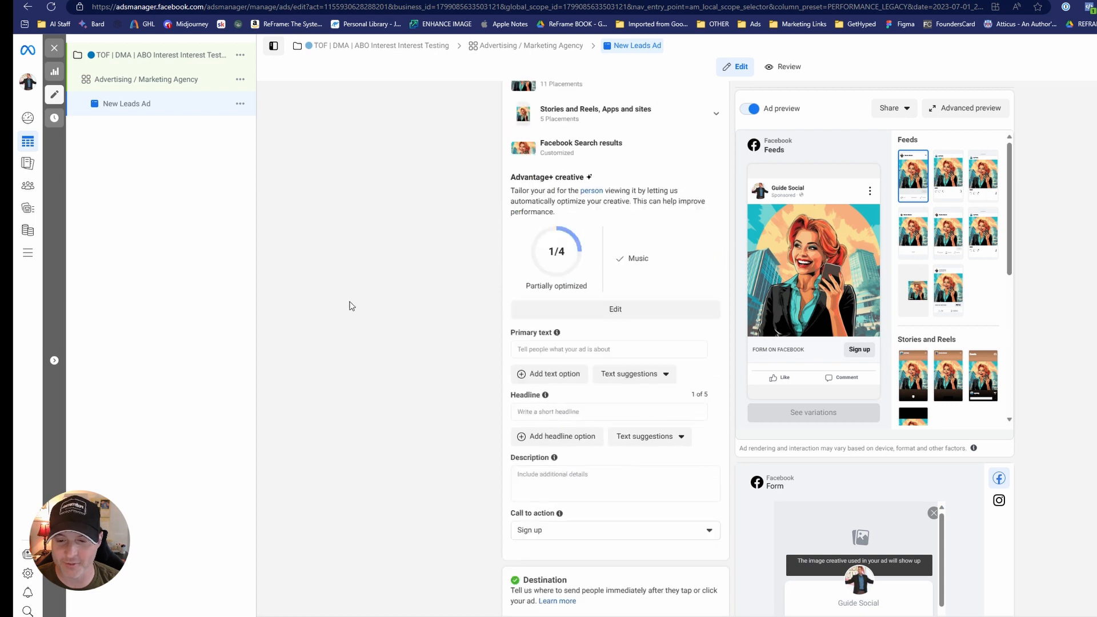
{"action": "left_click", "coordinate": [580, 242]}
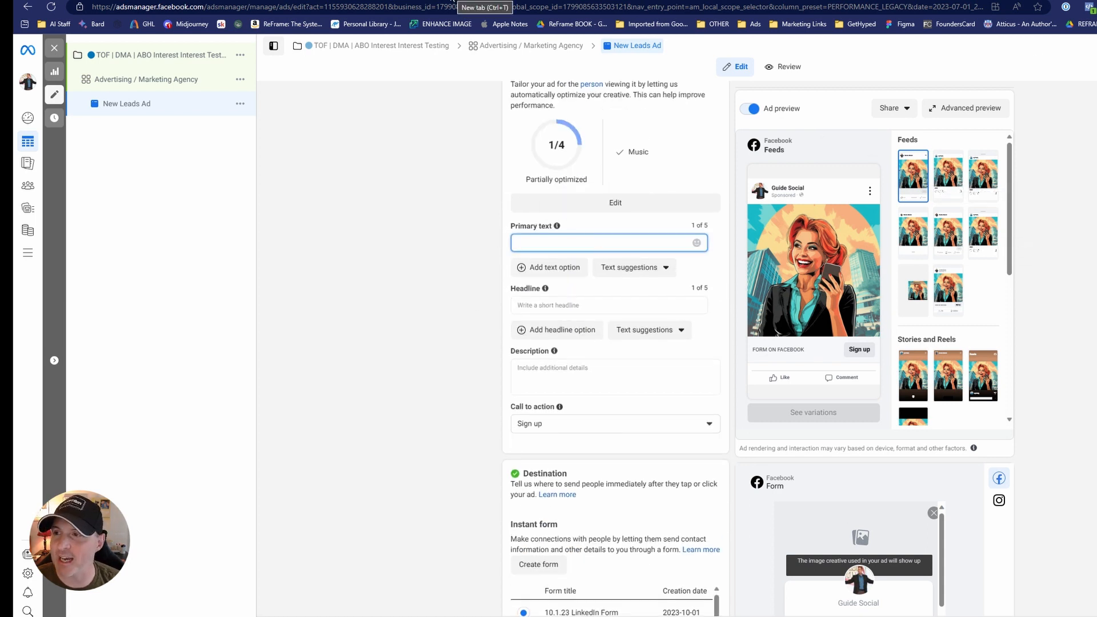
{"action": "key", "text": "ctrl+t"}
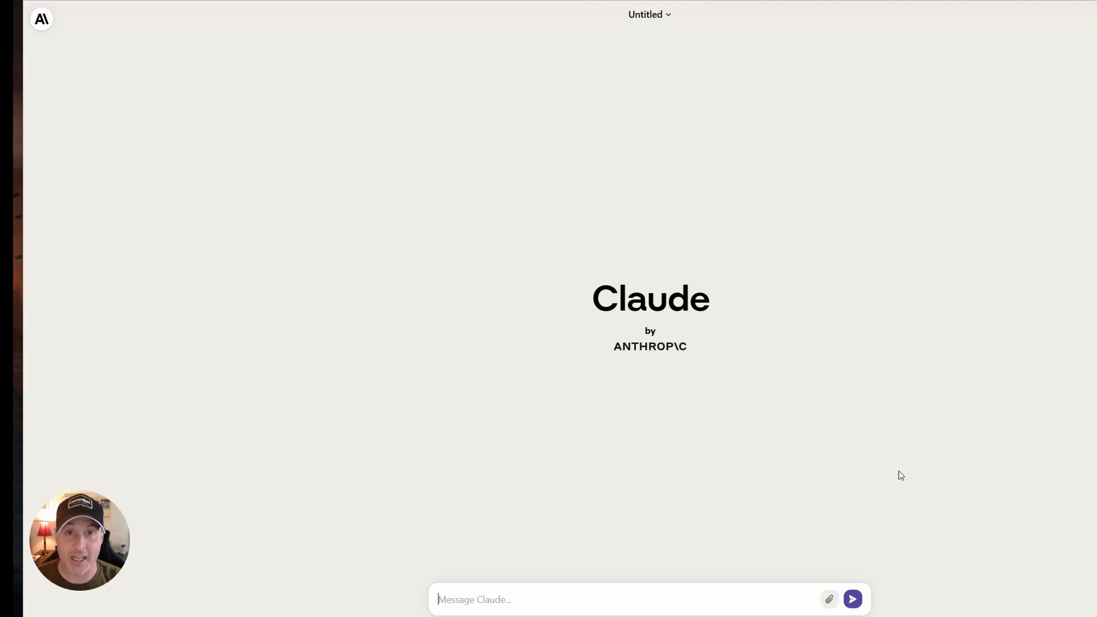
Begin a Claude prompt with "Write facebook ad copy targeted at digital marketing agency owner".
{"action": "type", "text": "Writ"}
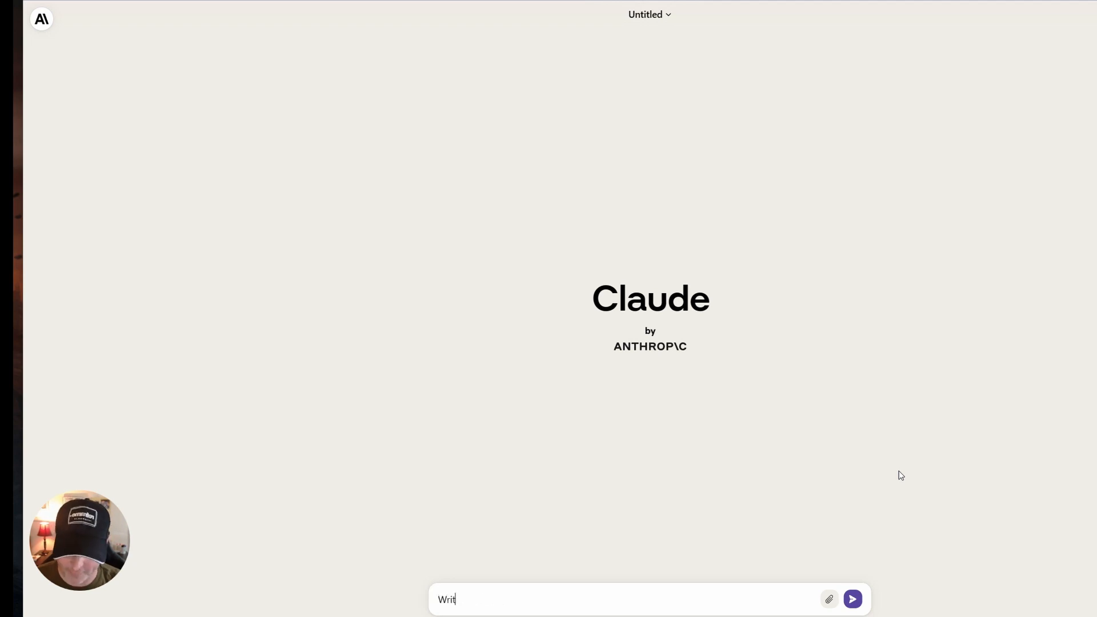
{"action": "type", "text": "e facebook ad copy "}
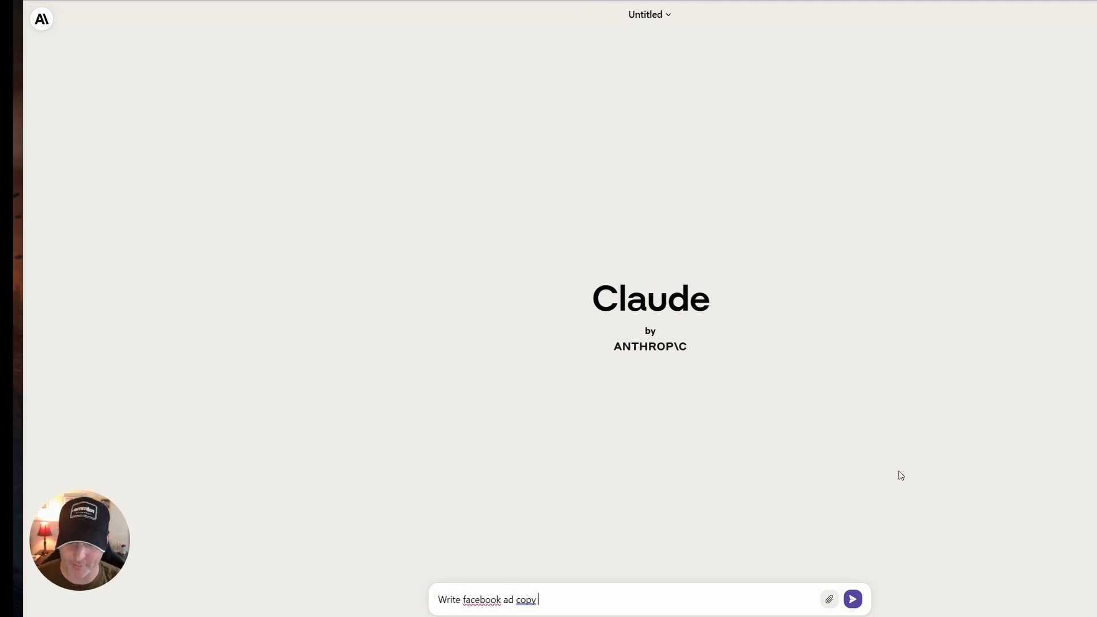
{"action": "type", "text": "targeted at digital mrake"}
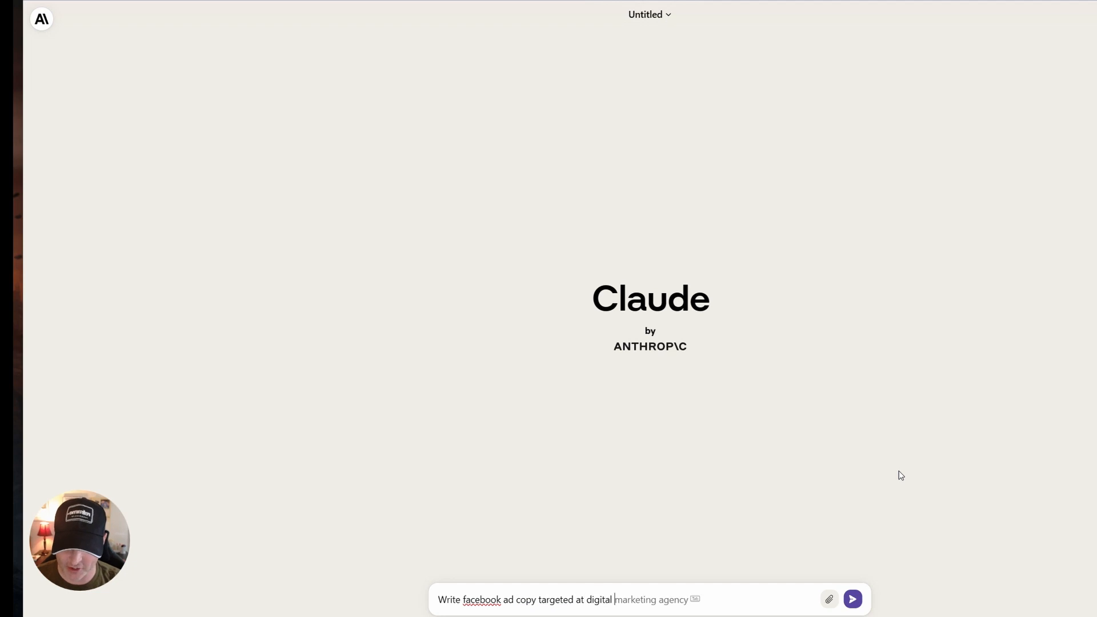
{"action": "key", "text": "BackSpace"}
{"action": "key", "text": "BackSpace"}
{"action": "key", "text": "BackSpace"}
{"action": "key", "text": "BackSpace"}
{"action": "type", "text": "arketing"}
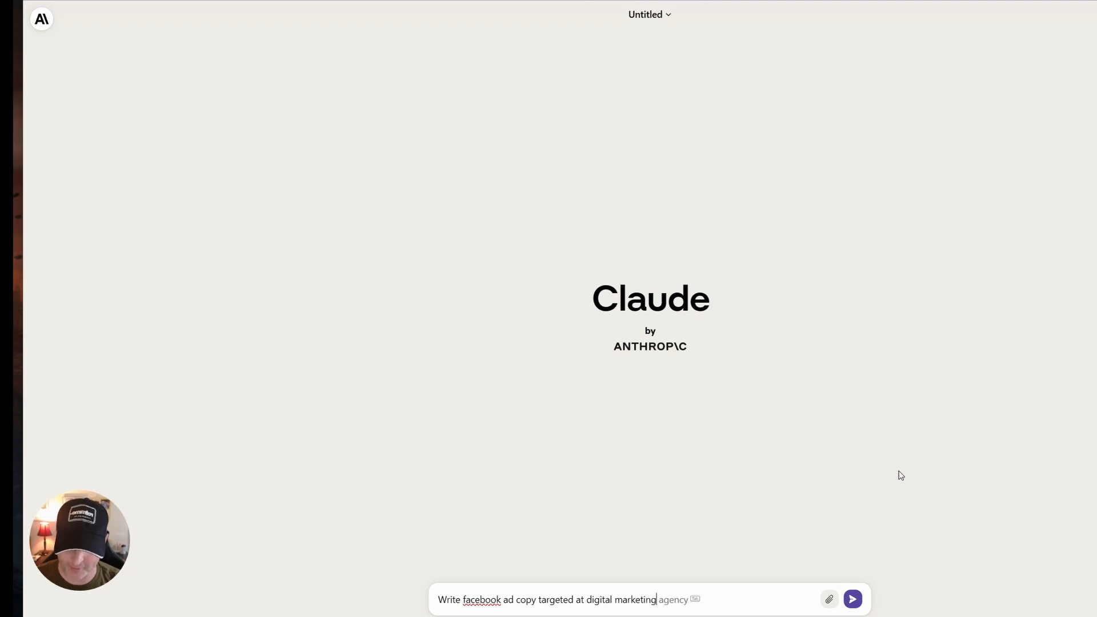
{"action": "key", "text": "Tab"}
{"action": "type", "text": "owner"}
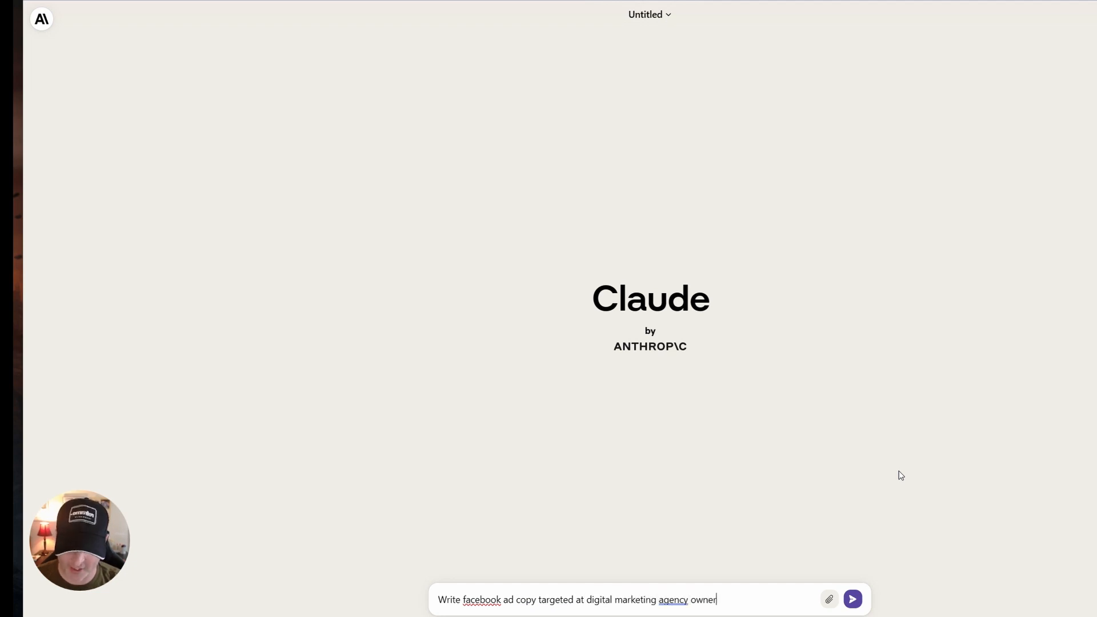
{"action": "type", "text": "s, the offer is"}
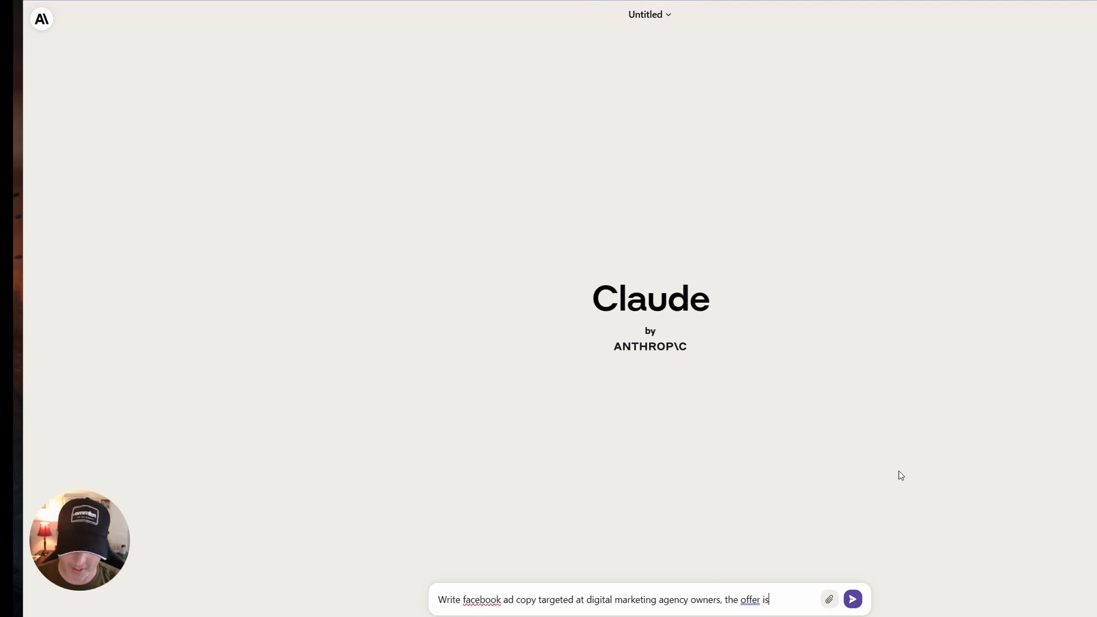
{"action": "type", "text": " to get leads "}
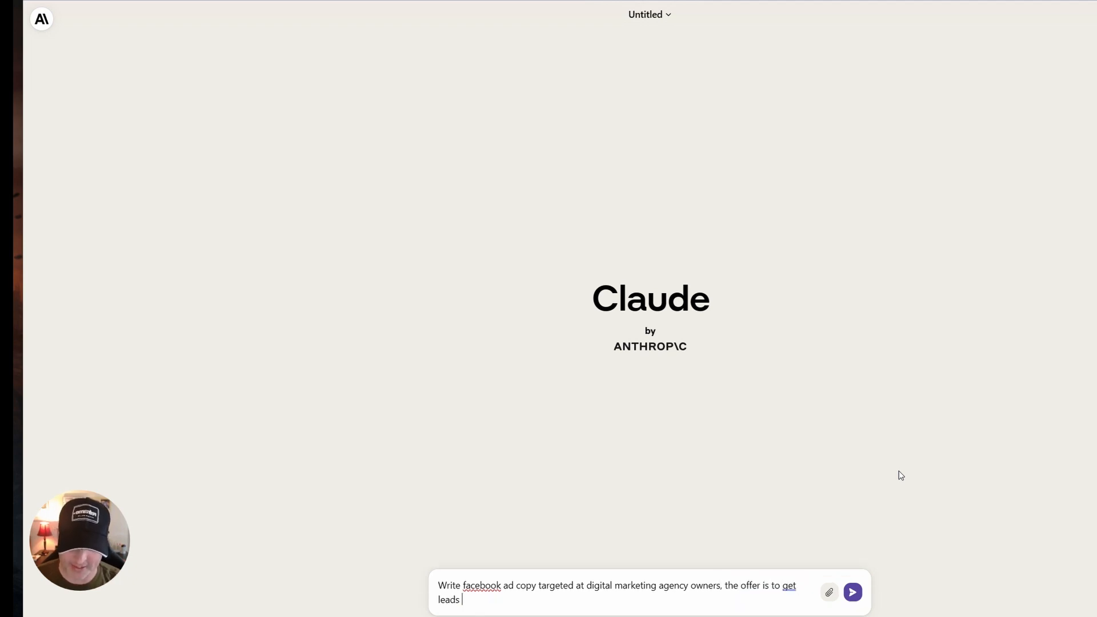
{"action": "type", "text": "on Linked"}
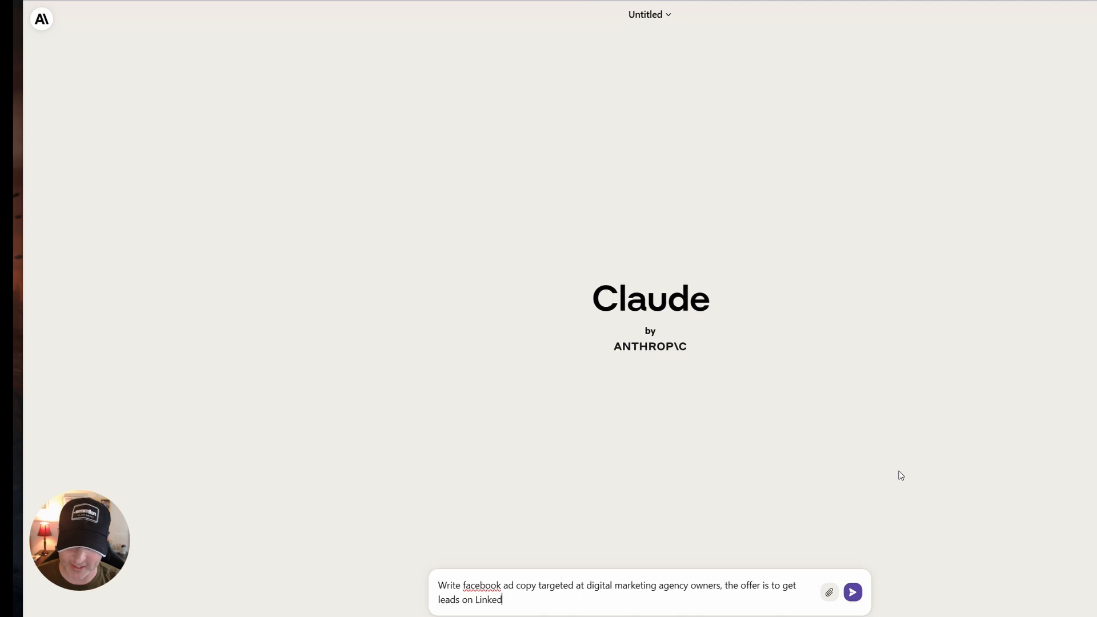
{"action": "type", "text": "In, the best quality leads"}
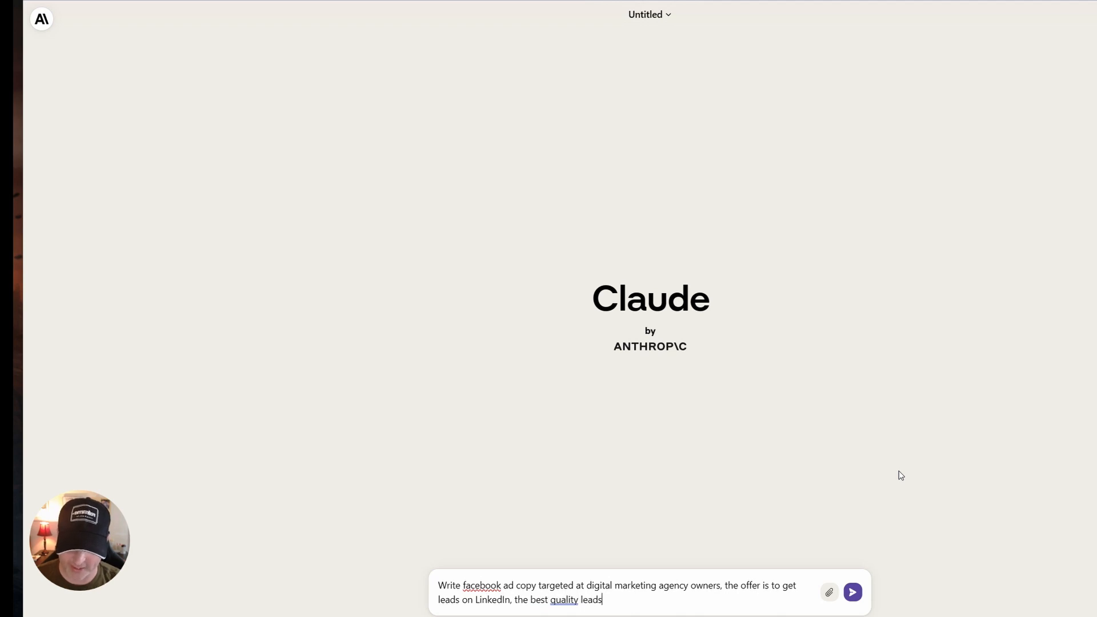
{"action": "type", "text": " they will erve"}
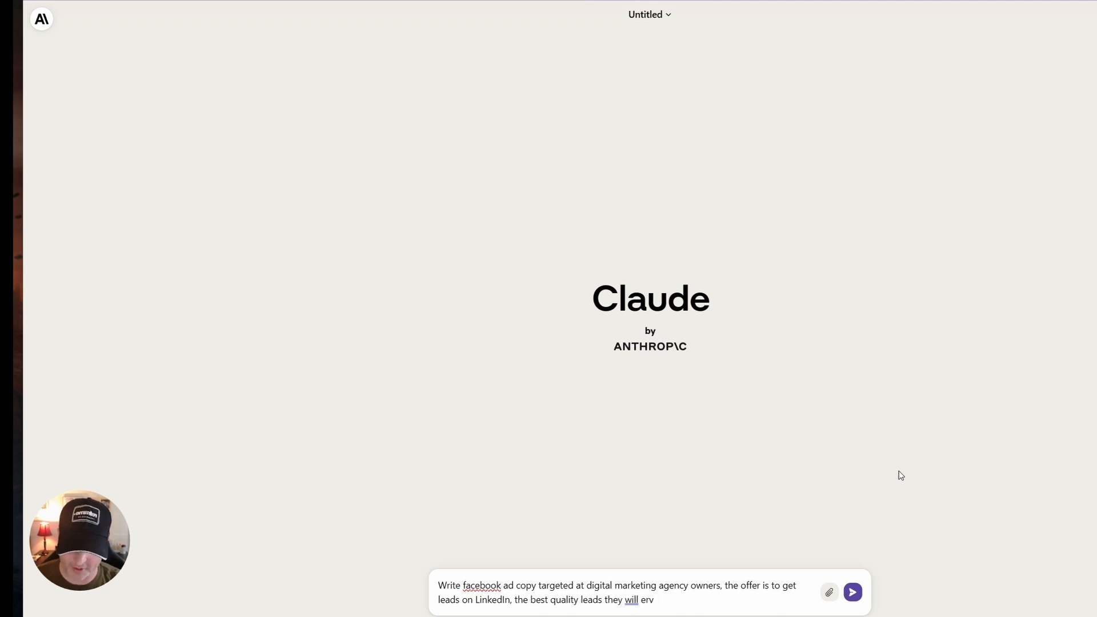
Extend the audience to "owners" and add "the offer is to get leads on LinkedIn, the best quality leads they will ever get.".
{"action": "key", "text": "BackSpace"}
{"action": "key", "text": "BackSpace"}
{"action": "key", "text": "BackSpace"}
{"action": "type", "text": "ever get. Hiogh pay"}
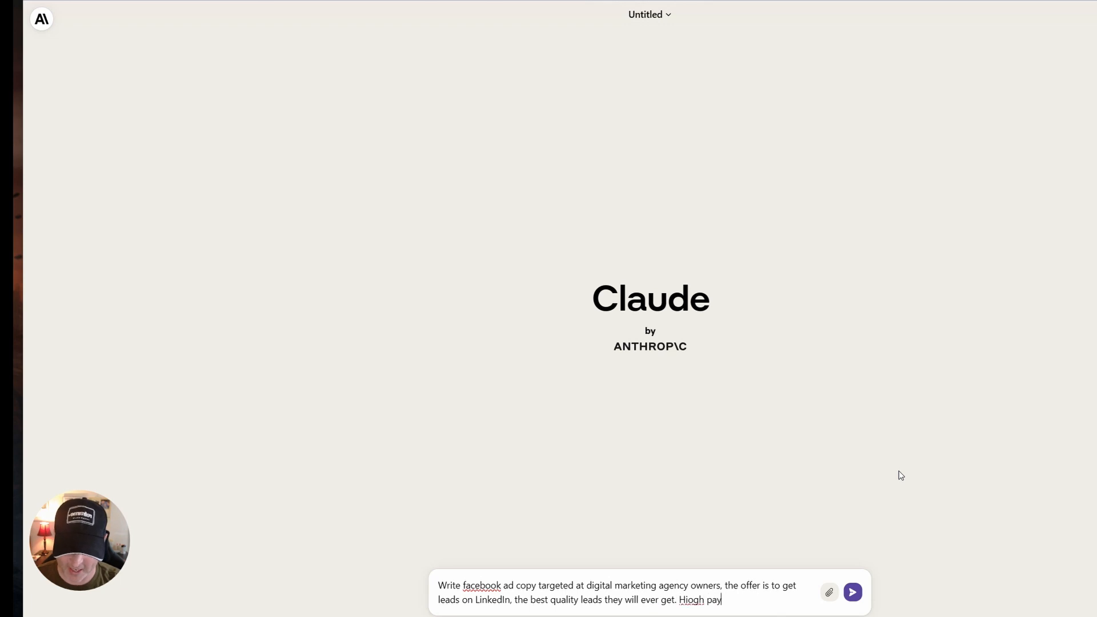
Finish the prompt with "High paying clients, zero ad costs. Guaranteed results or you don't pay" and submit it.
{"action": "key", "text": "BackSpace"}
{"action": "key", "text": "BackSpace"}
{"action": "key", "text": "BackSpace"}
{"action": "key", "text": "BackSpace"}
{"action": "key", "text": "BackSpace"}
{"action": "key", "text": "BackSpace"}
{"action": "key", "text": "BackSpace"}
{"action": "type", "text": "gh paying"}
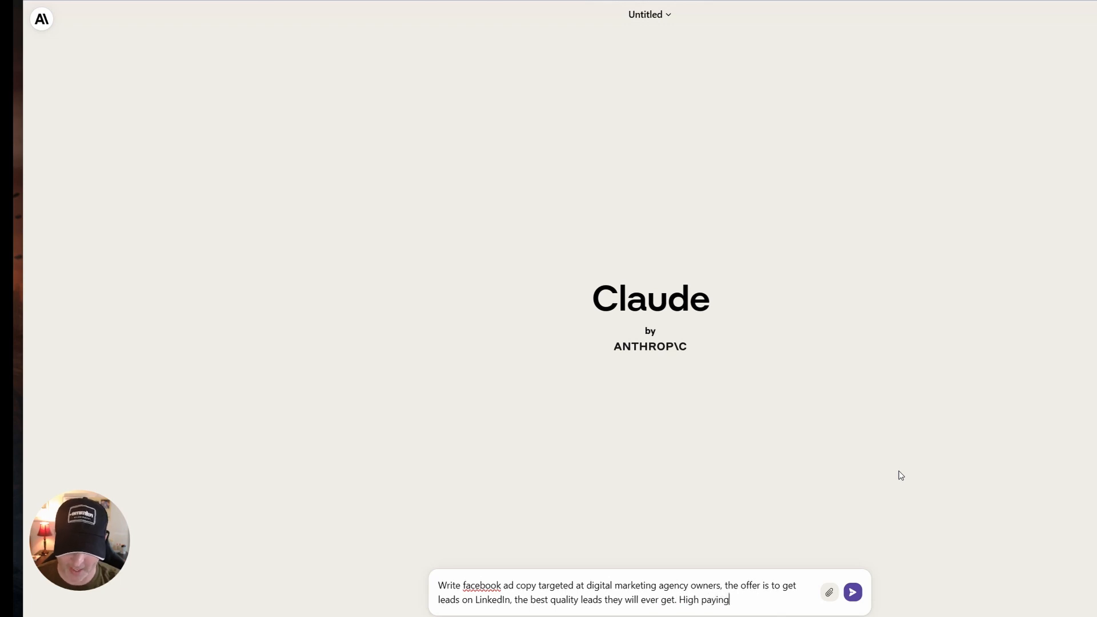
{"action": "type", "text": " clients, zero ad c"}
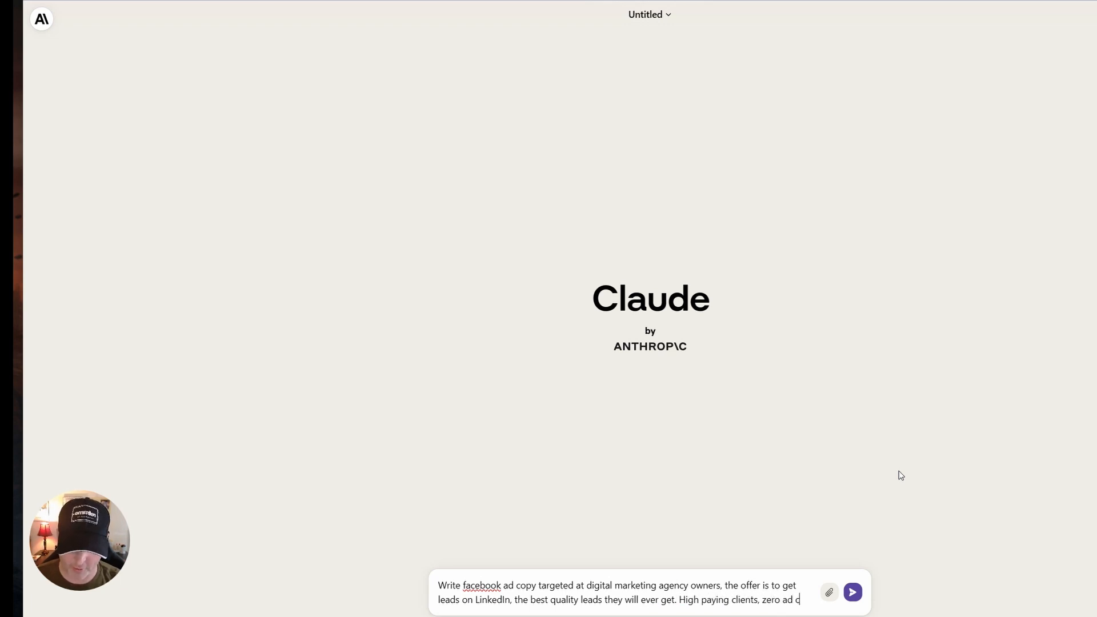
{"action": "type", "text": "osts. Guaranteed re"}
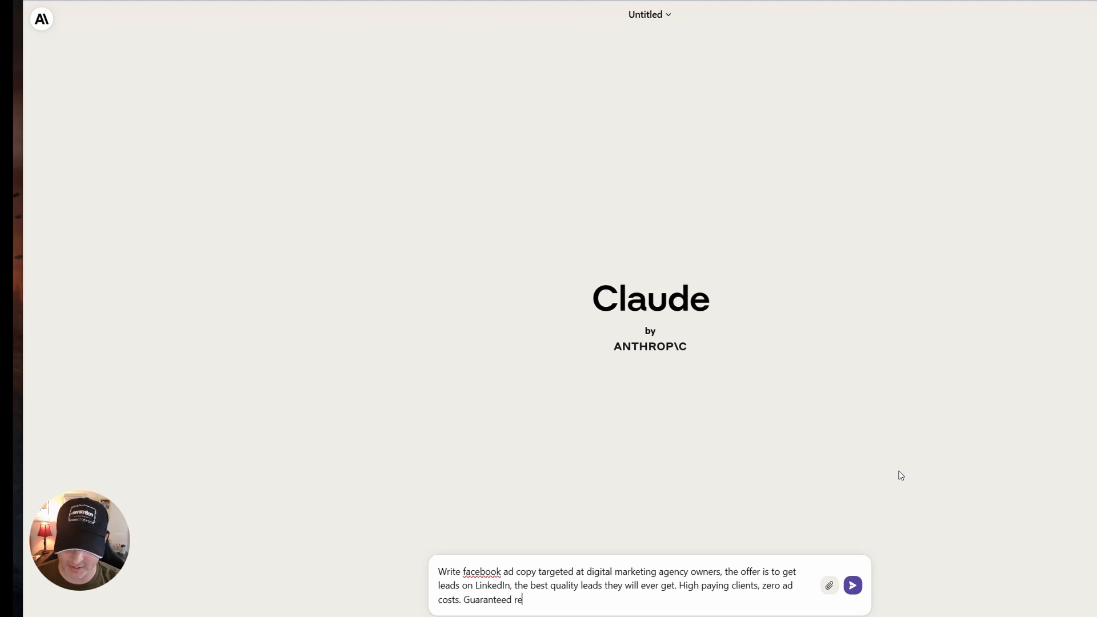
{"action": "type", "text": "sults or you don't pay"}
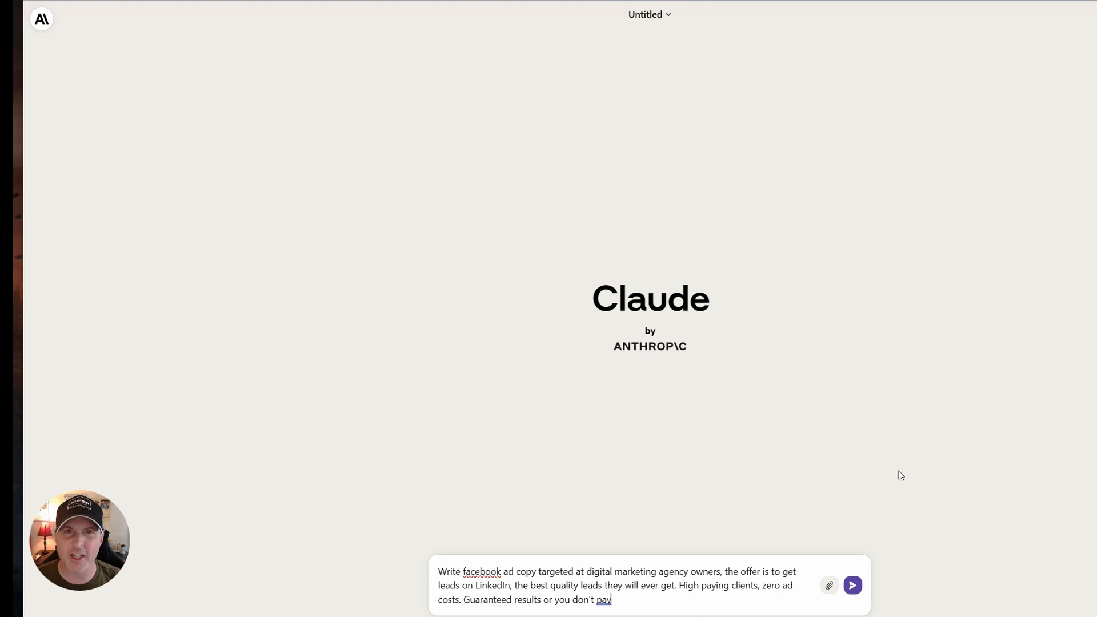
{"action": "key", "text": "Return"}
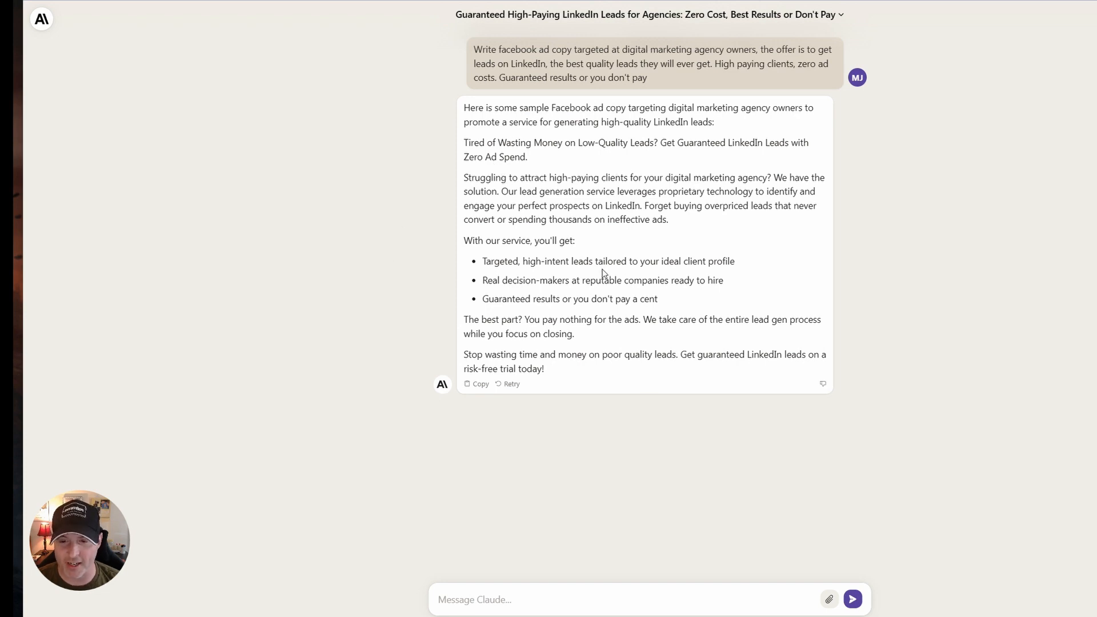
Submit the follow-up "there are no ads, the service is all done on linkedin organic. its not a free trial, its a guarantee of results" to Claude.
{"action": "left_click_drag", "start_coordinate": [465, 313], "coordinate": [605, 305]}
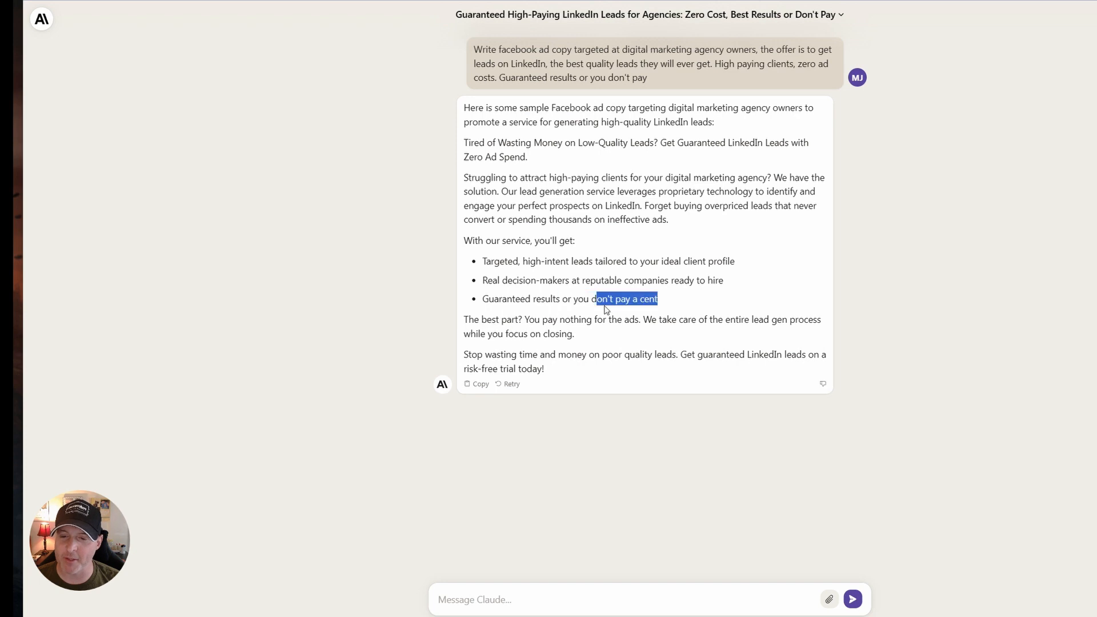
{"action": "left_click", "coordinate": [595, 598]}
{"action": "type", "text": "ther"}
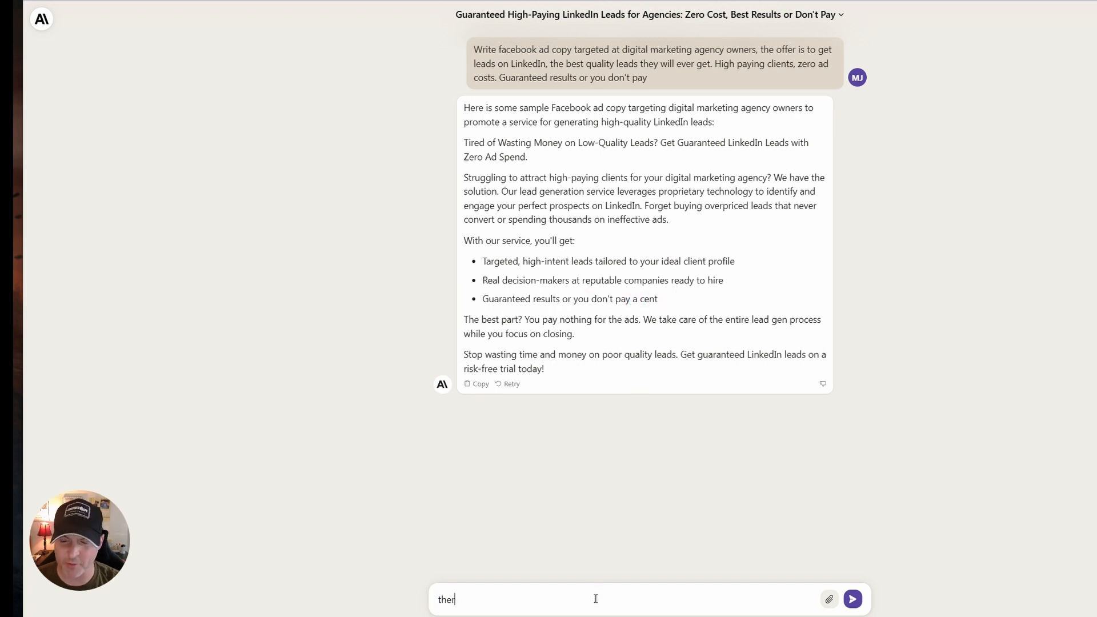
{"action": "type", "text": "e are no ads"}
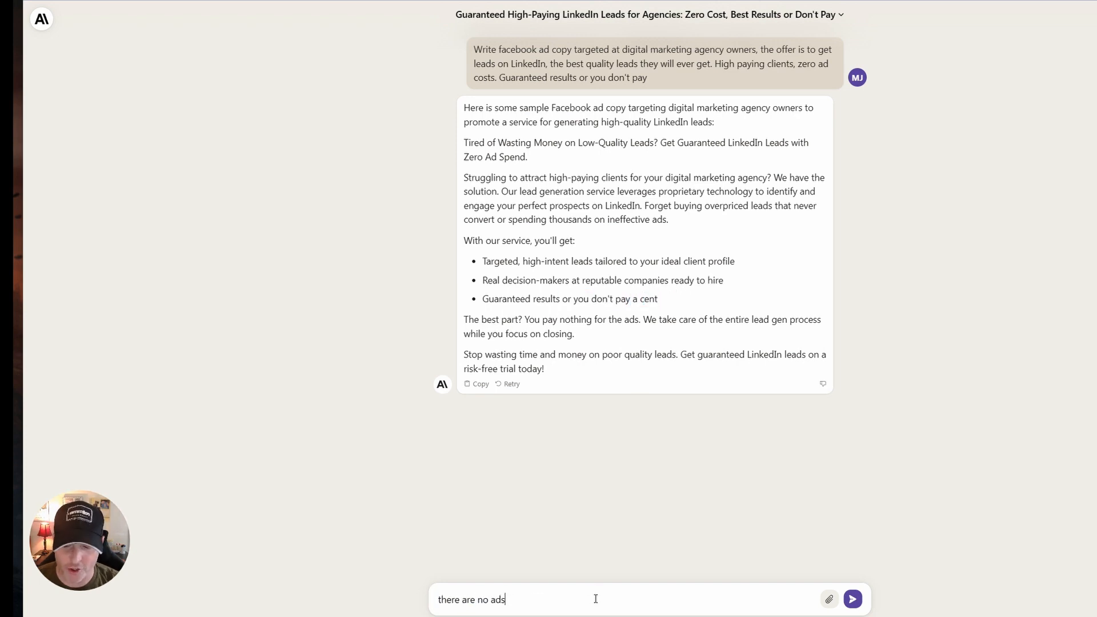
{"action": "type", "text": ", the service is "}
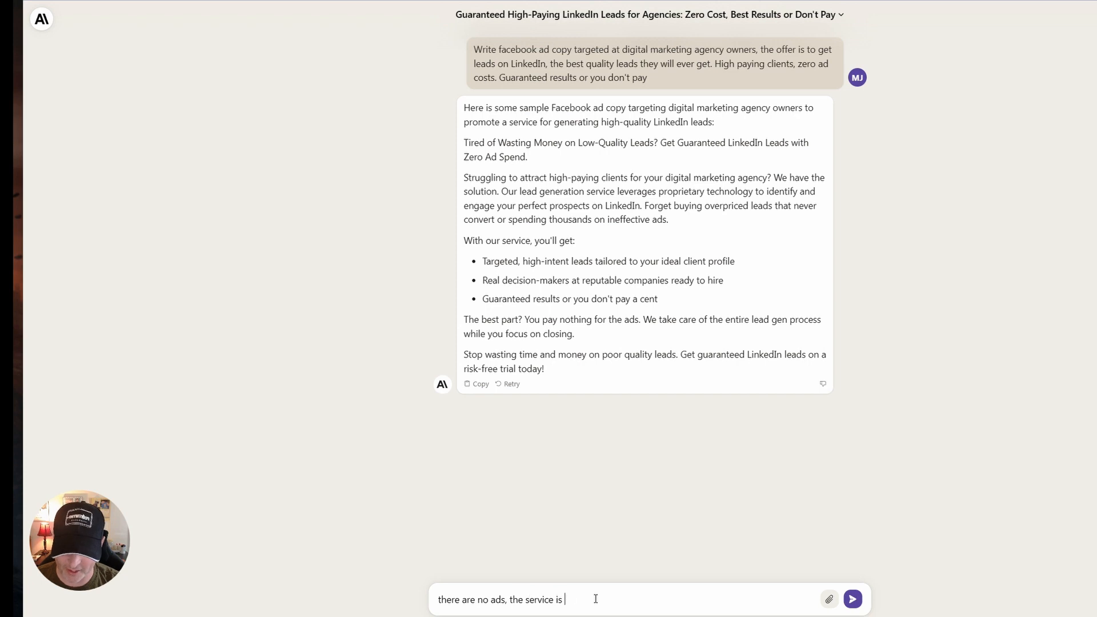
{"action": "type", "text": "all done on linkedin"}
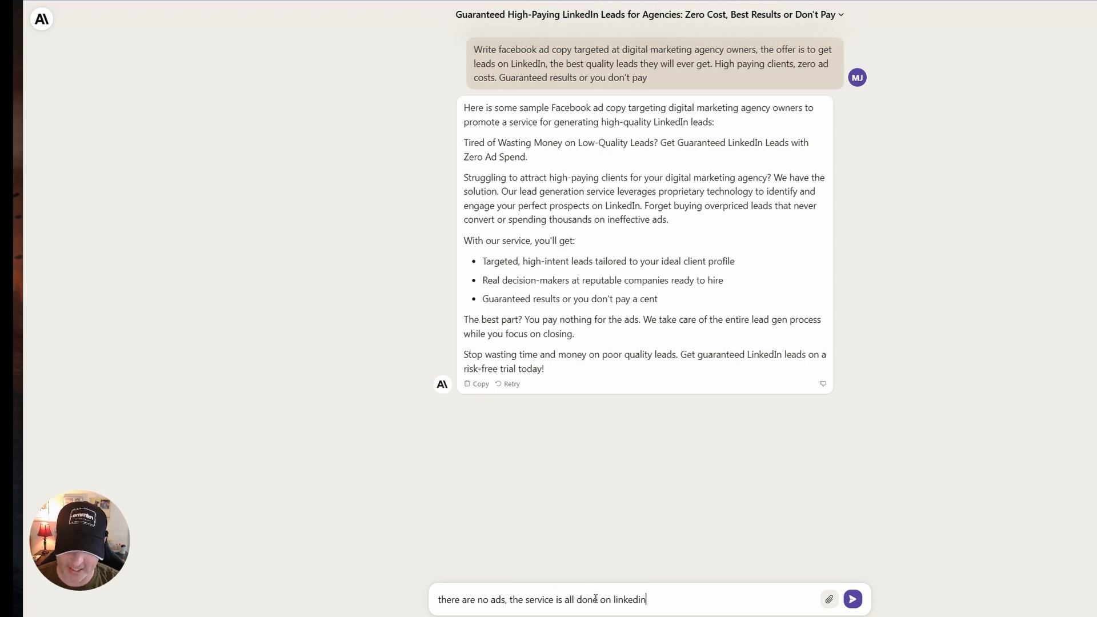
{"action": "type", "text": " organic."}
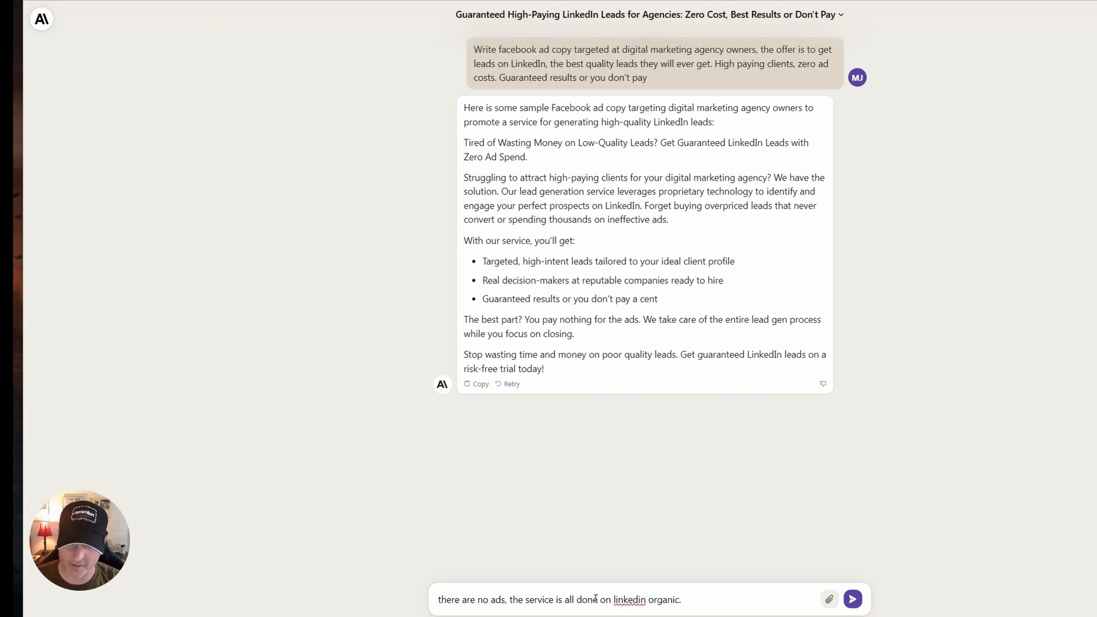
{"action": "type", "text": " its not a "}
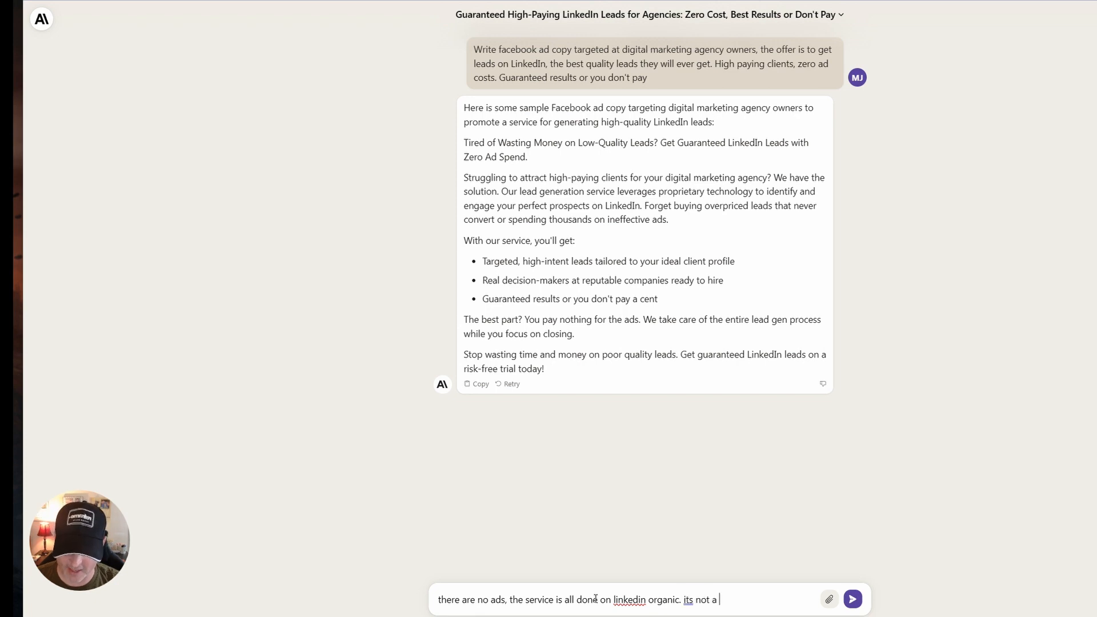
{"action": "type", "text": "free trial, its a "}
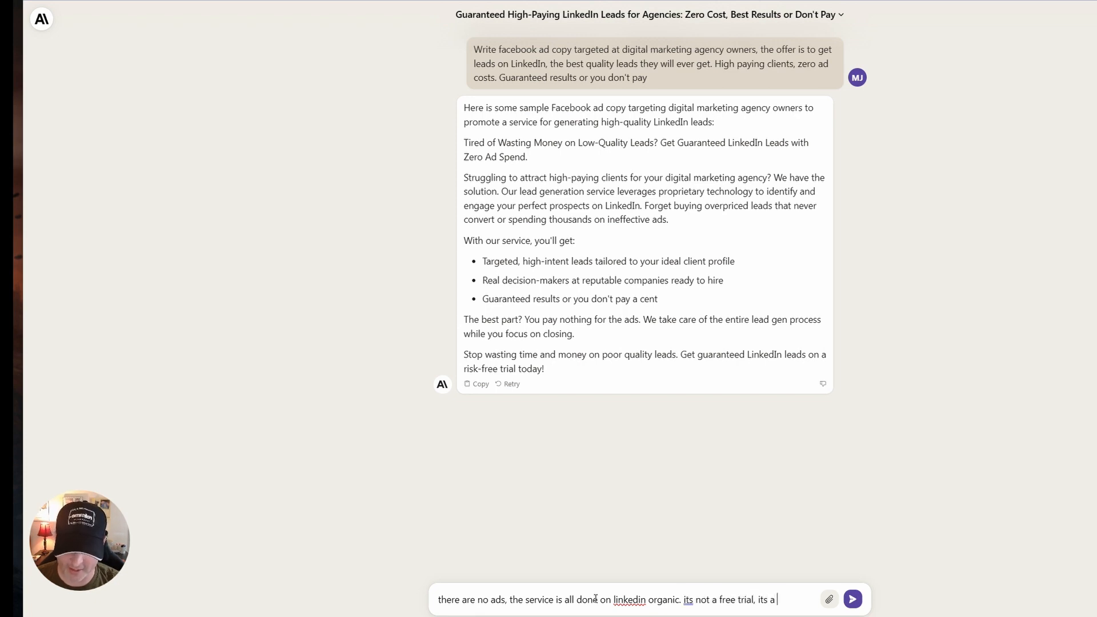
{"action": "type", "text": "guarantee of results"}
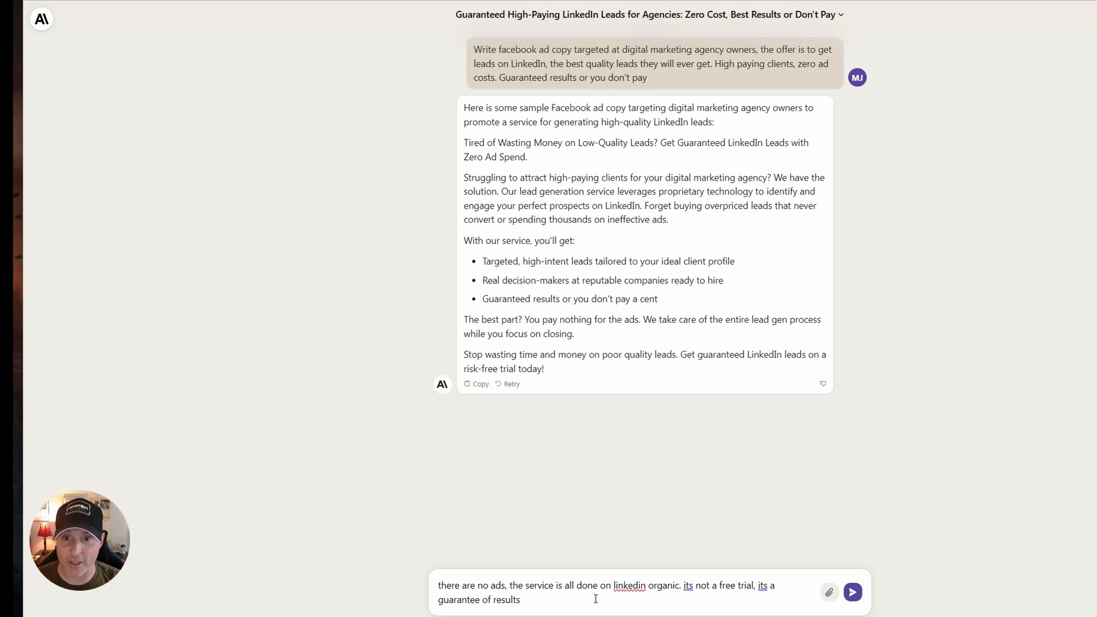
{"action": "key", "text": "Return"}
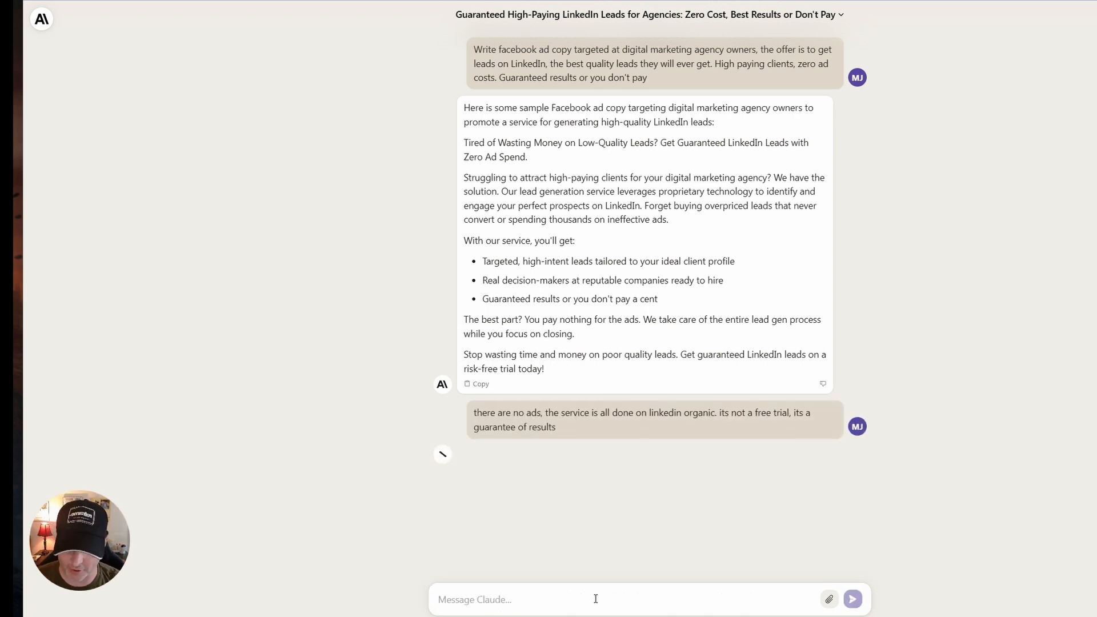
Ask Claude to "Take another shot at copy using the AIDA copywriting method".
{"action": "type", "text": "Take anbot"}
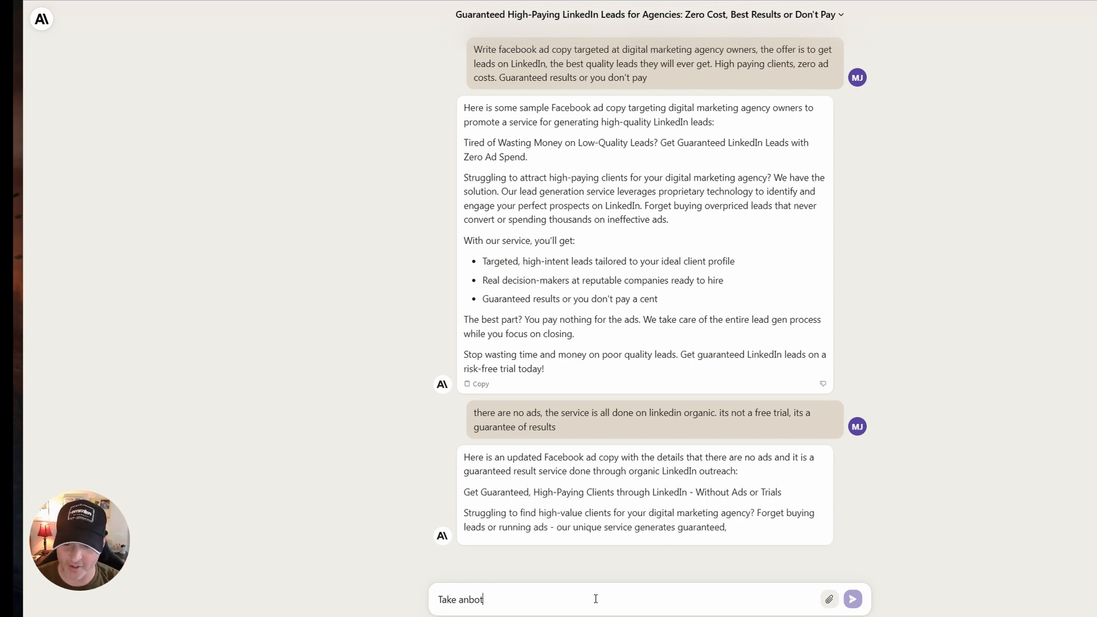
{"action": "key", "text": "BackSpace"}
{"action": "key", "text": "BackSpace"}
{"action": "key", "text": "BackSpace"}
{"action": "type", "text": "other"}
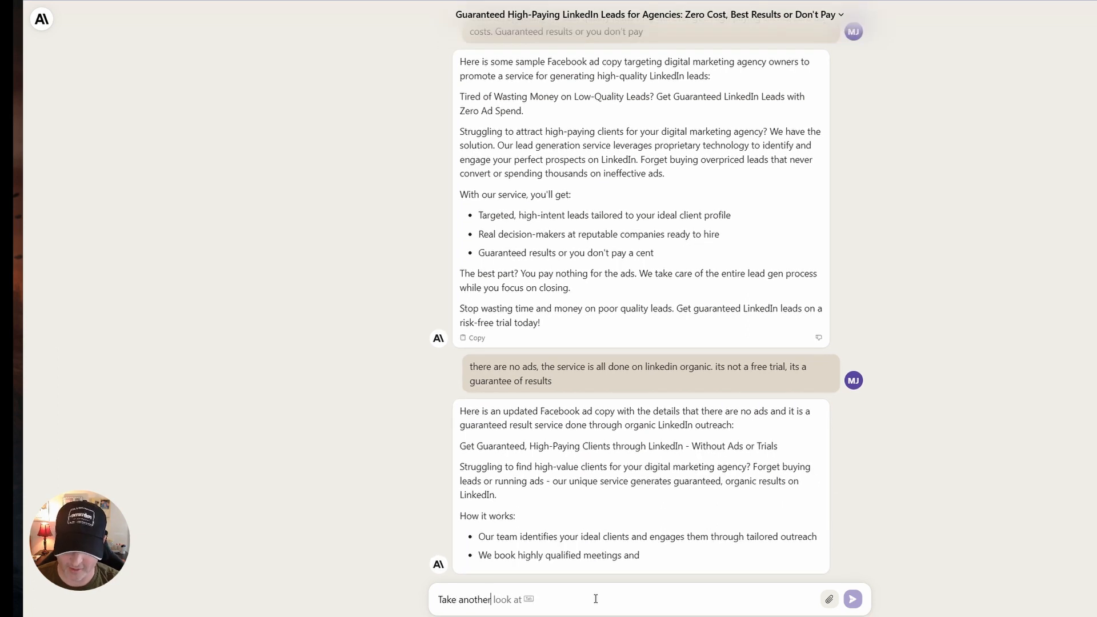
{"action": "type", "text": " shot at copy using the"}
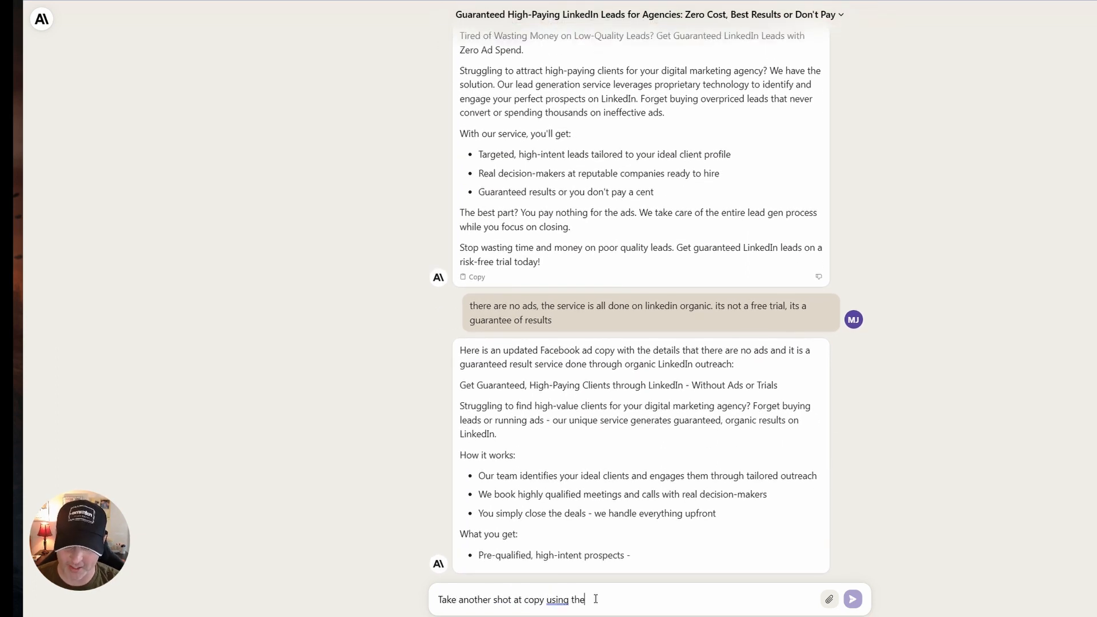
{"action": "type", "text": " AIDA copywrit"}
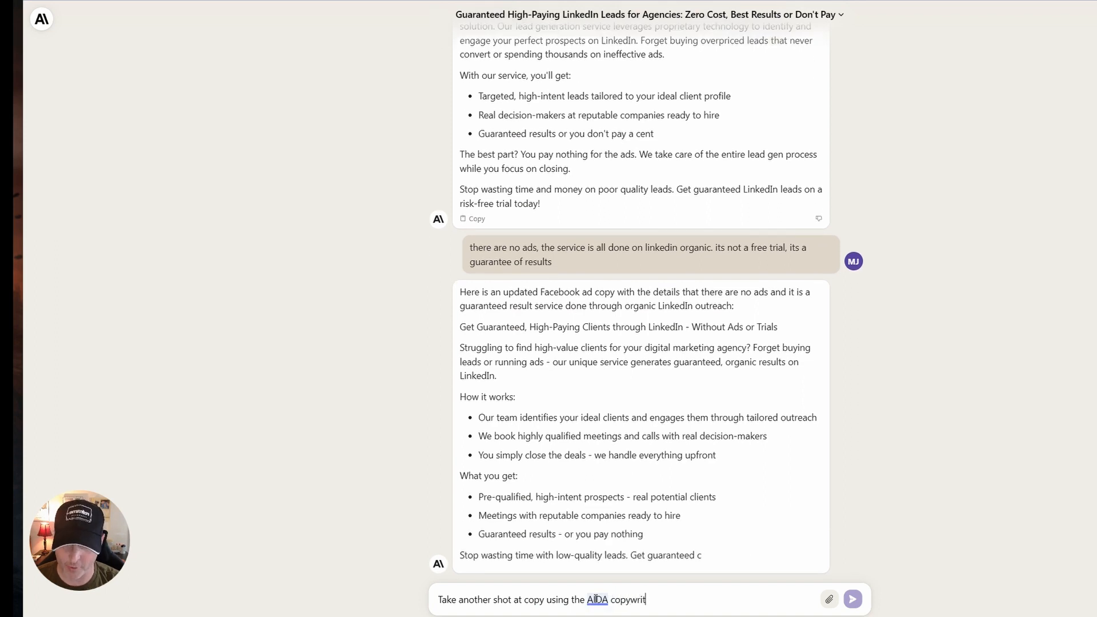
{"action": "type", "text": "ing method"}
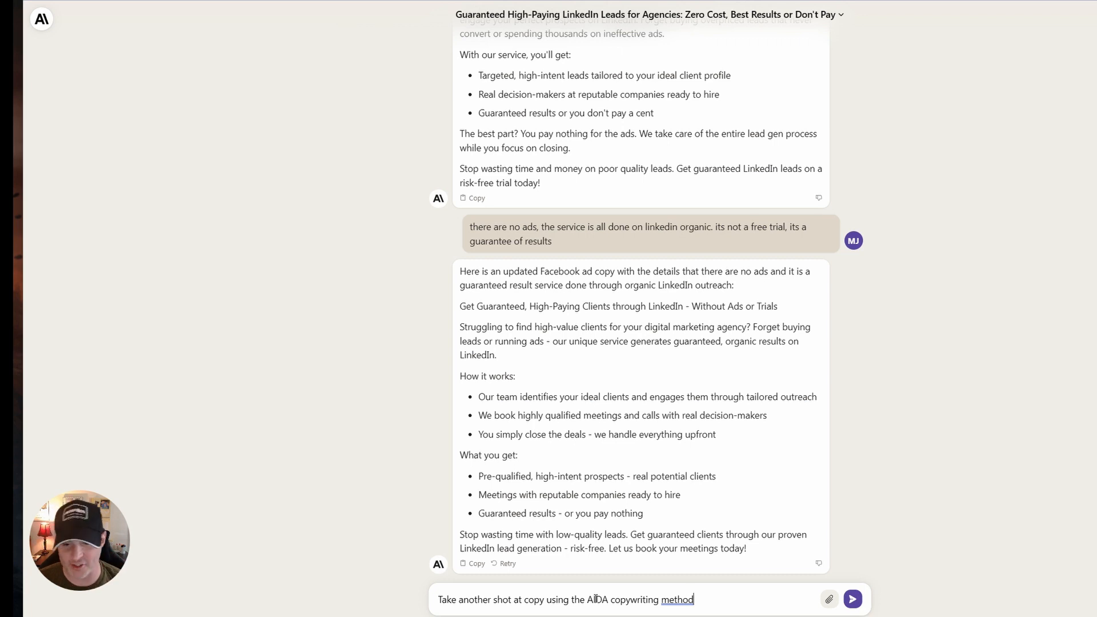
{"action": "key", "text": "Return"}
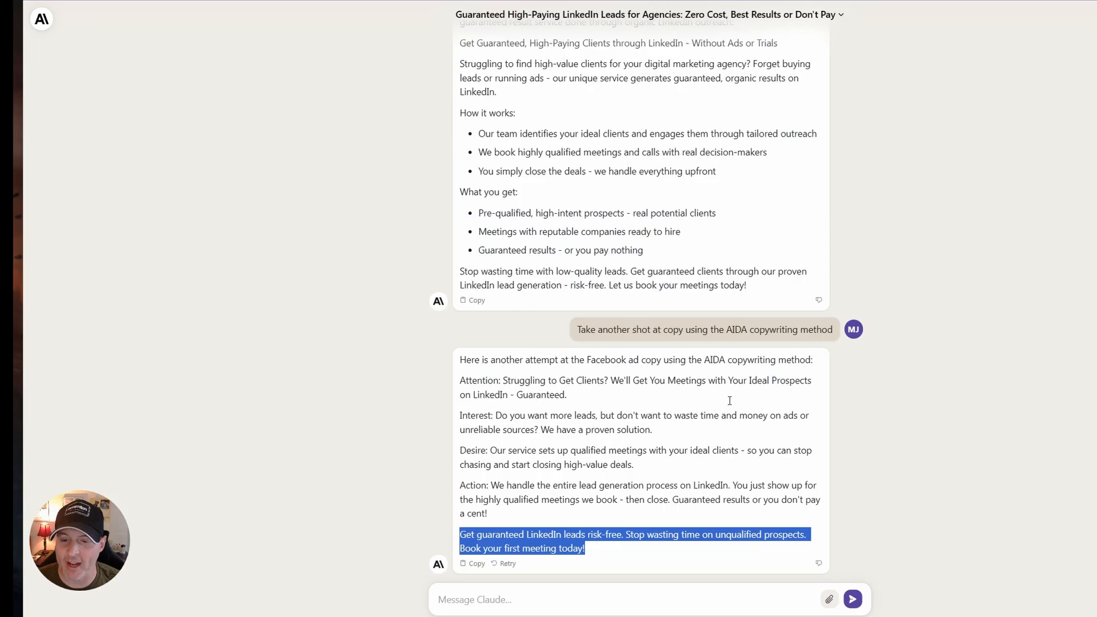
Return to the Claude conversation and ask it to "generate a headline" for the ad.
{"action": "left_click", "coordinate": [688, 594]}
{"action": "type", "text": "ge"}
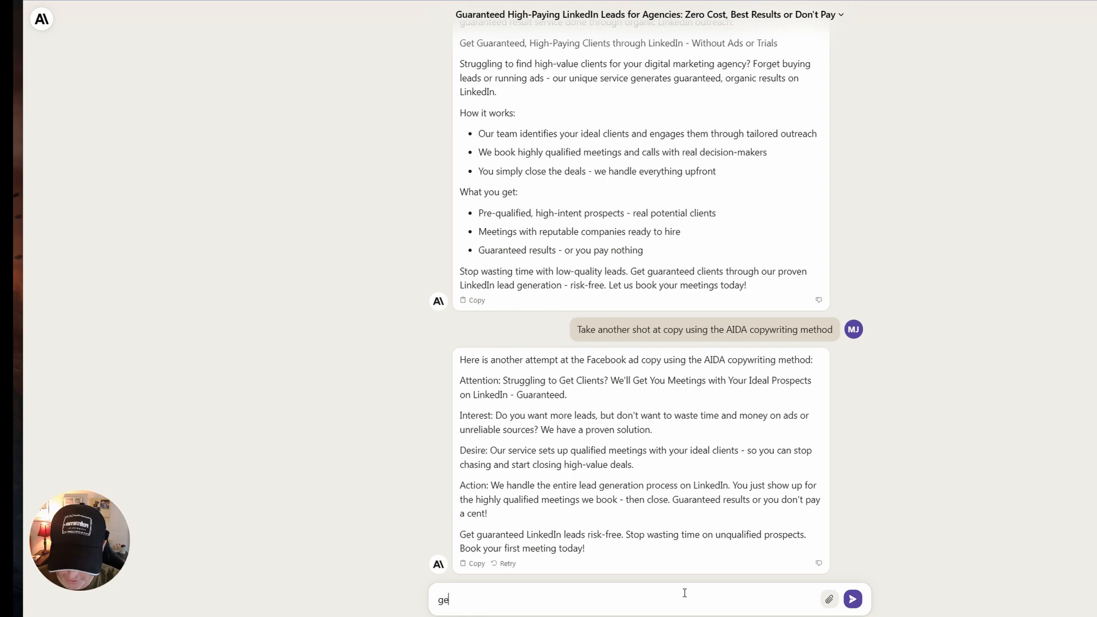
{"action": "type", "text": "nerate a headline"}
{"action": "key", "text": "Return"}
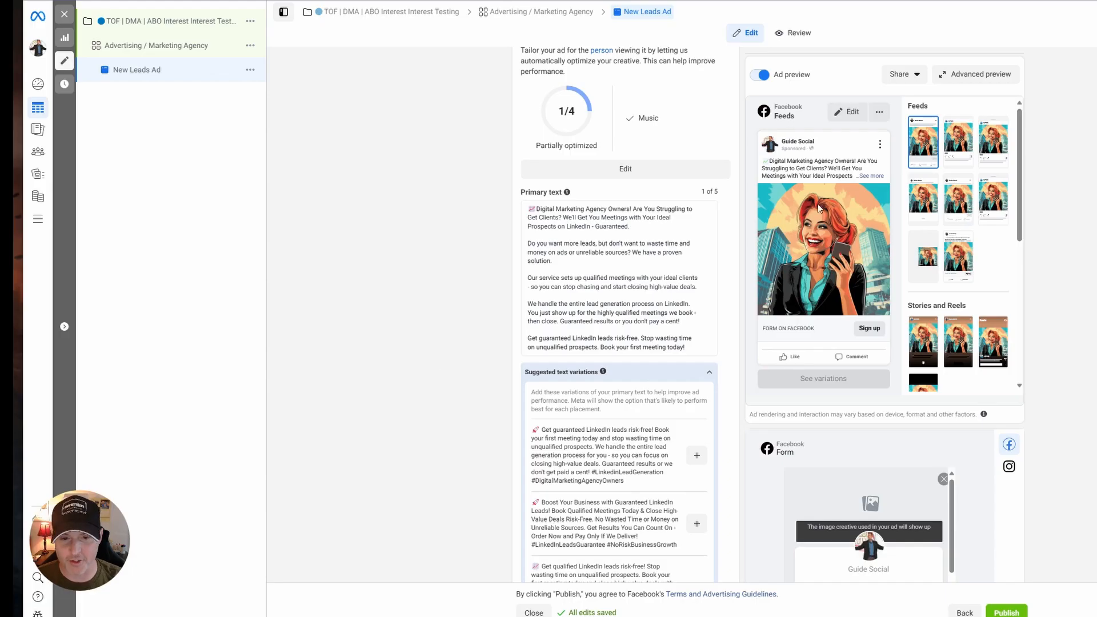
Switch to Ads Manager and fill the ad's headline with "Marketing Agency Leads On Demand - Pay on Results!".
{"action": "scroll", "coordinate": [444, 366], "scroll_direction": "down", "scroll_amount": 7}
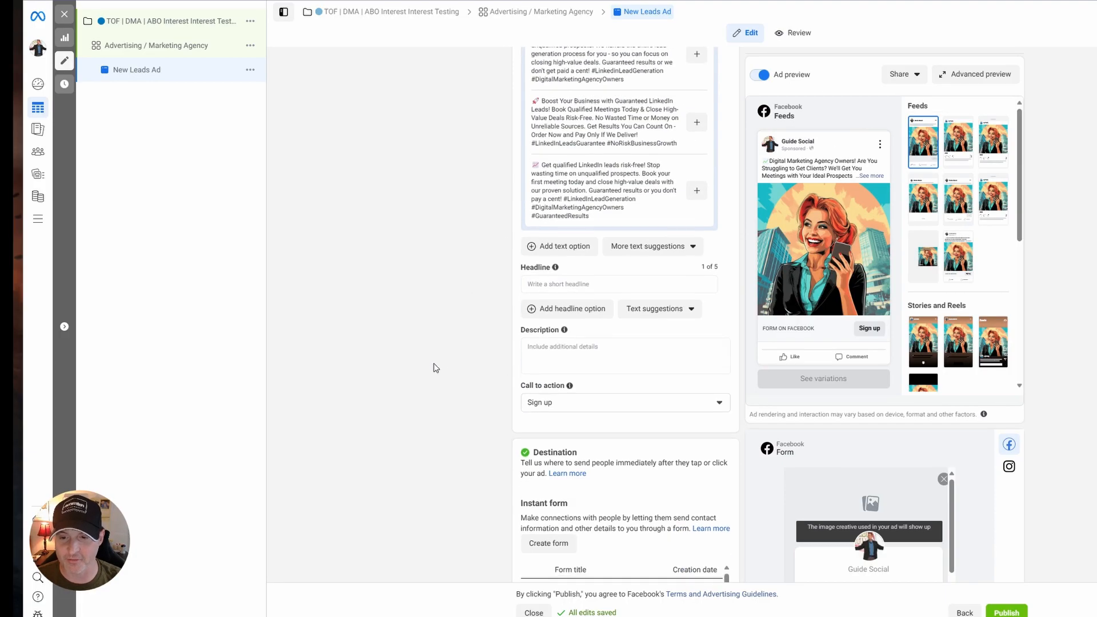
{"action": "left_click", "coordinate": [616, 283]}
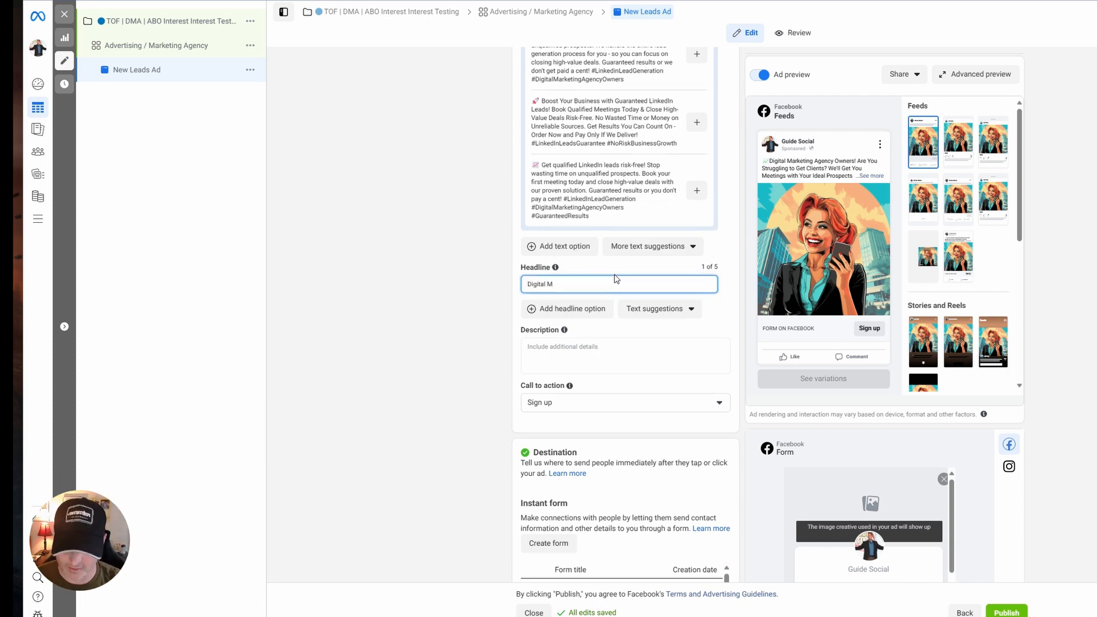
{"action": "key", "text": "BackSpace"}
{"action": "key", "text": "BackSpace"}
{"action": "key", "text": "BackSpace"}
{"action": "key", "text": "BackSpace"}
{"action": "key", "text": "BackSpace"}
{"action": "key", "text": "BackSpace"}
{"action": "key", "text": "BackSpace"}
{"action": "key", "text": "BackSpace"}
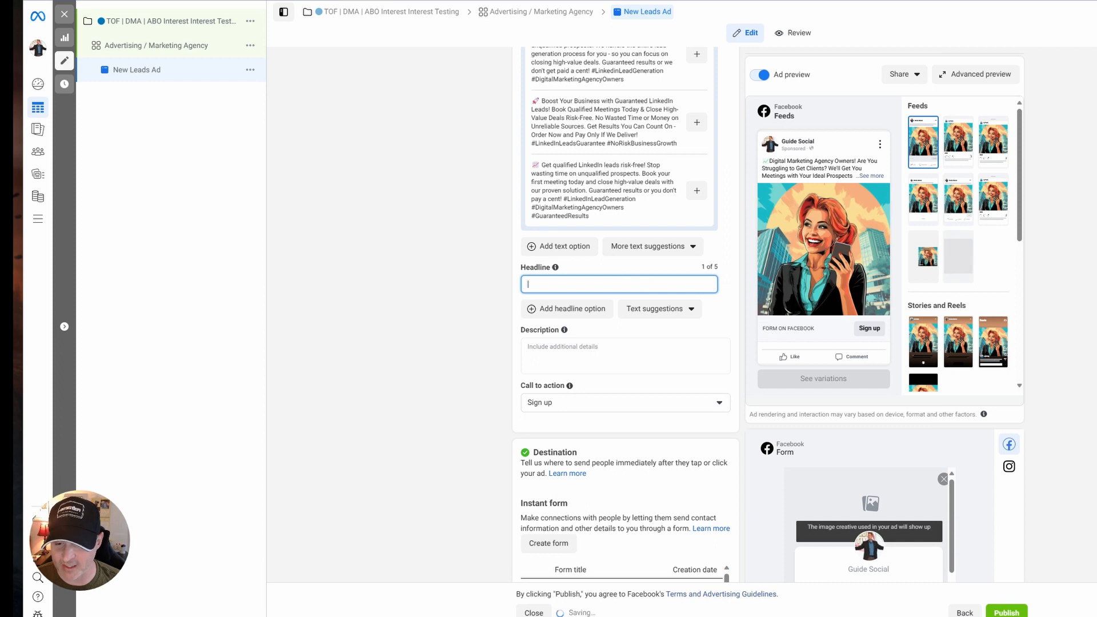
{"action": "type", "text": "Marketing Agency Leads On Demand - Pay on Results!"}
Change "On" before "Demand" to lowercase "on" in the ad's headline.
{"action": "left_click_drag", "start_coordinate": [708, 285], "coordinate": [527, 287]}
{"action": "left_click", "coordinate": [645, 302]}
{"action": "left_click", "coordinate": [625, 286]}
{"action": "left_click_drag", "start_coordinate": [640, 283], "coordinate": [697, 286]}
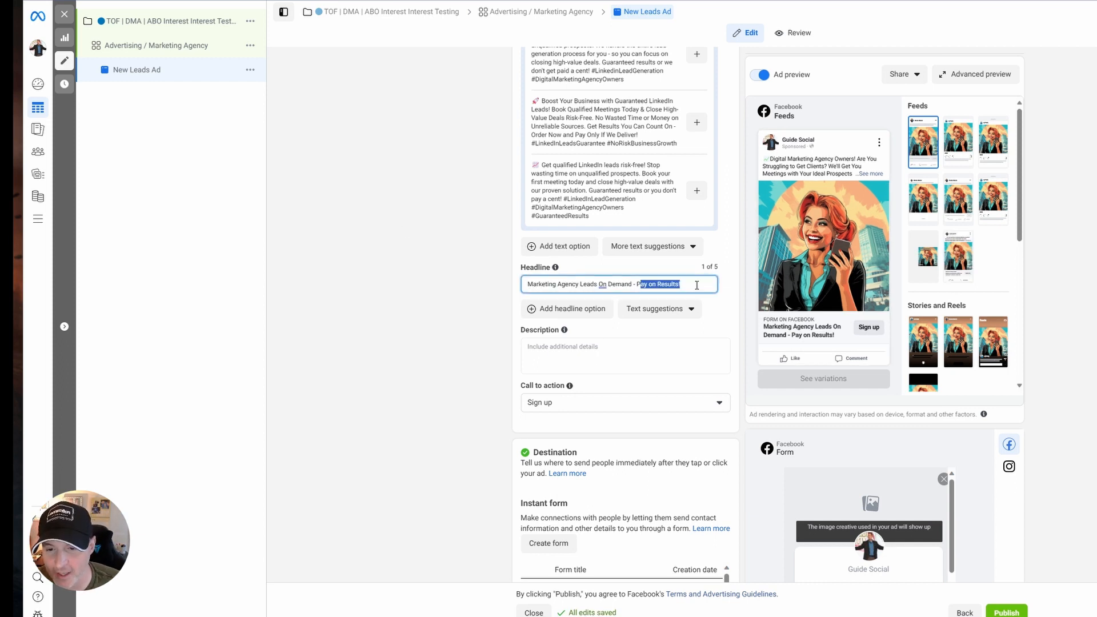
{"action": "left_click", "coordinate": [602, 283]}
{"action": "left_click", "coordinate": [617, 325]}
{"action": "left_click", "coordinate": [523, 285]}
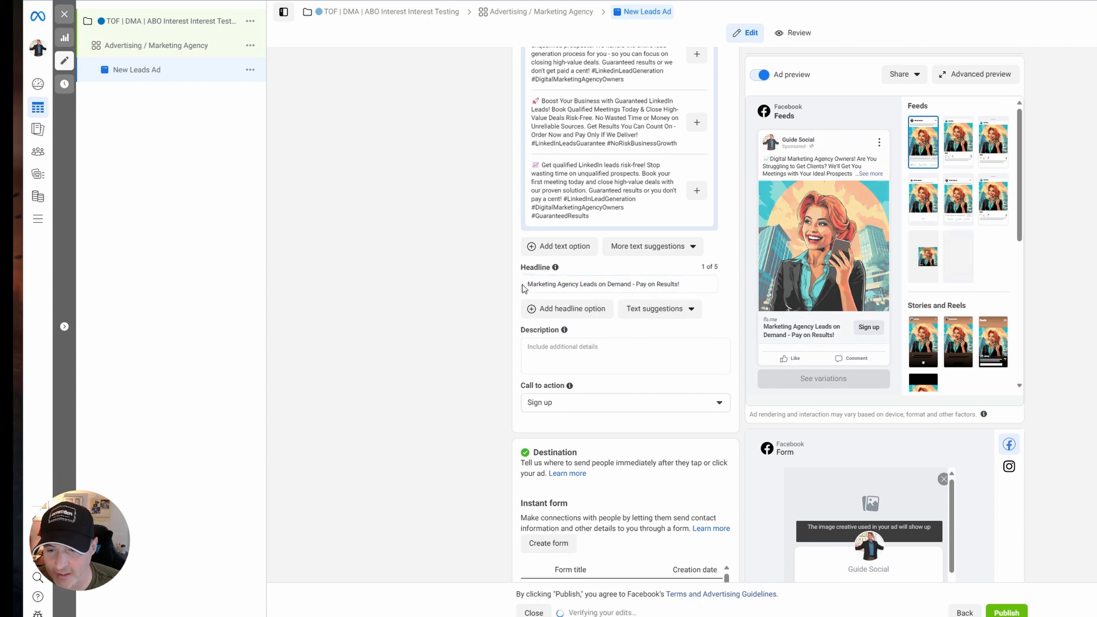
{"action": "left_click_drag", "start_coordinate": [523, 286], "coordinate": [565, 284]}
{"action": "left_click", "coordinate": [551, 285]}
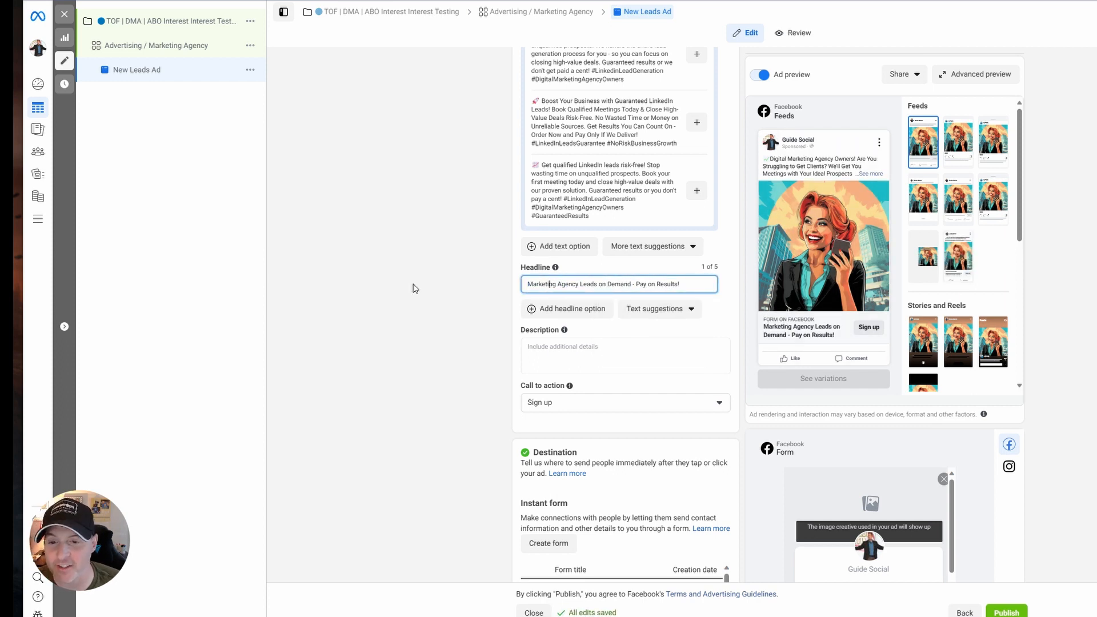
{"action": "left_click", "coordinate": [417, 283]}
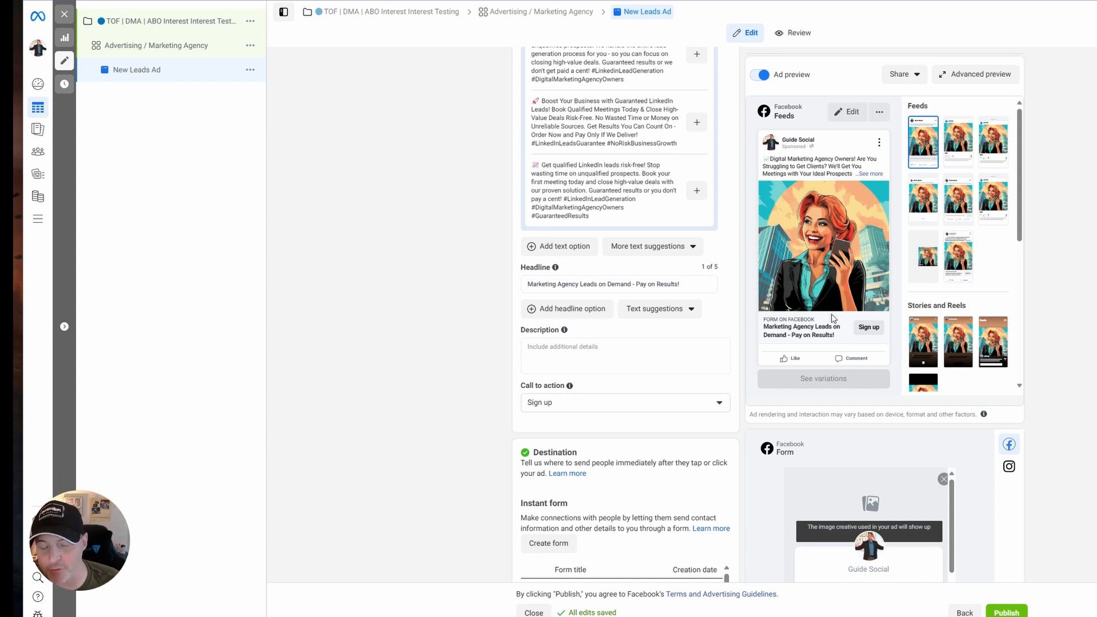
Test the headline's length in the preview with filler letters, and restore it to "Marketing Agency Leads on Demand - Pay on Results!".
{"action": "left_click", "coordinate": [697, 283]}
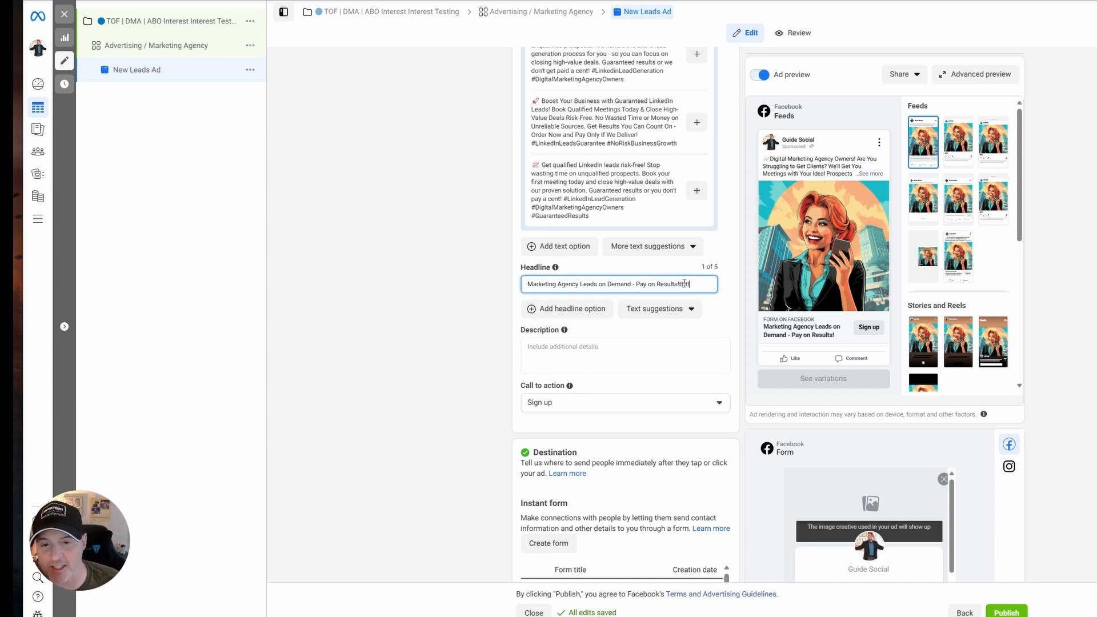
{"action": "type", "text": "tttttt"}
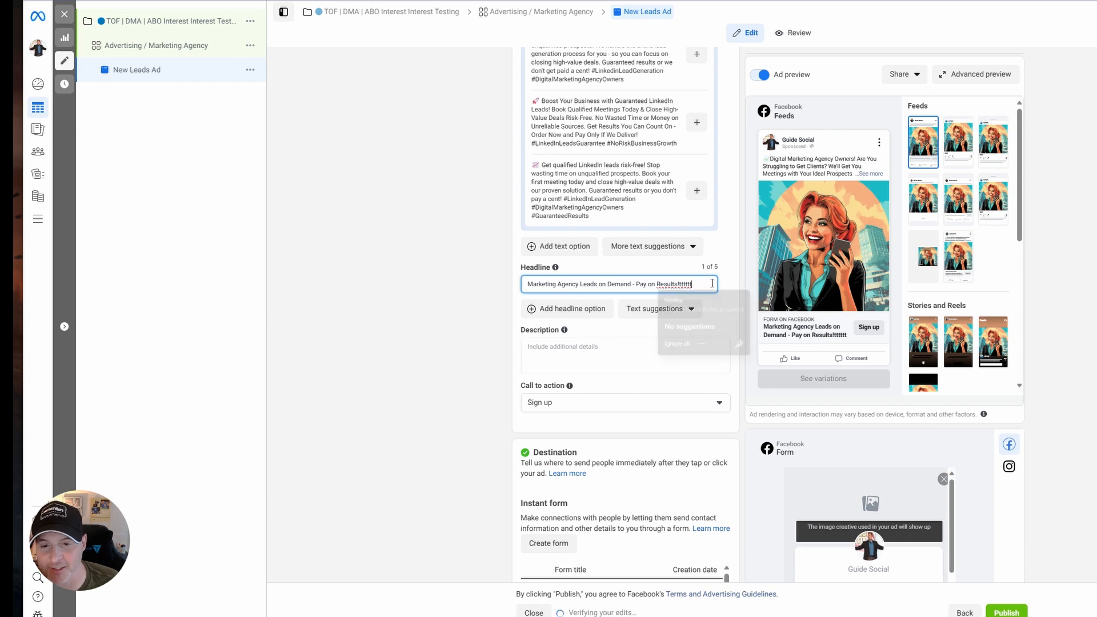
{"action": "type", "text": "teddjkyhuiujrftif"}
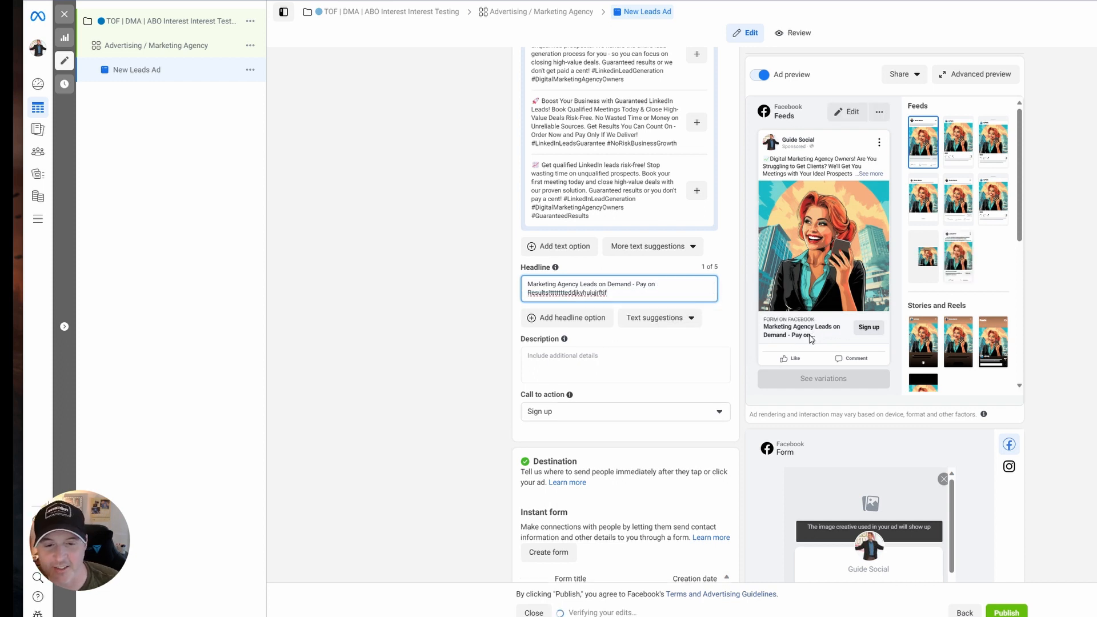
{"action": "left_click_drag", "start_coordinate": [620, 294], "coordinate": [555, 294]}
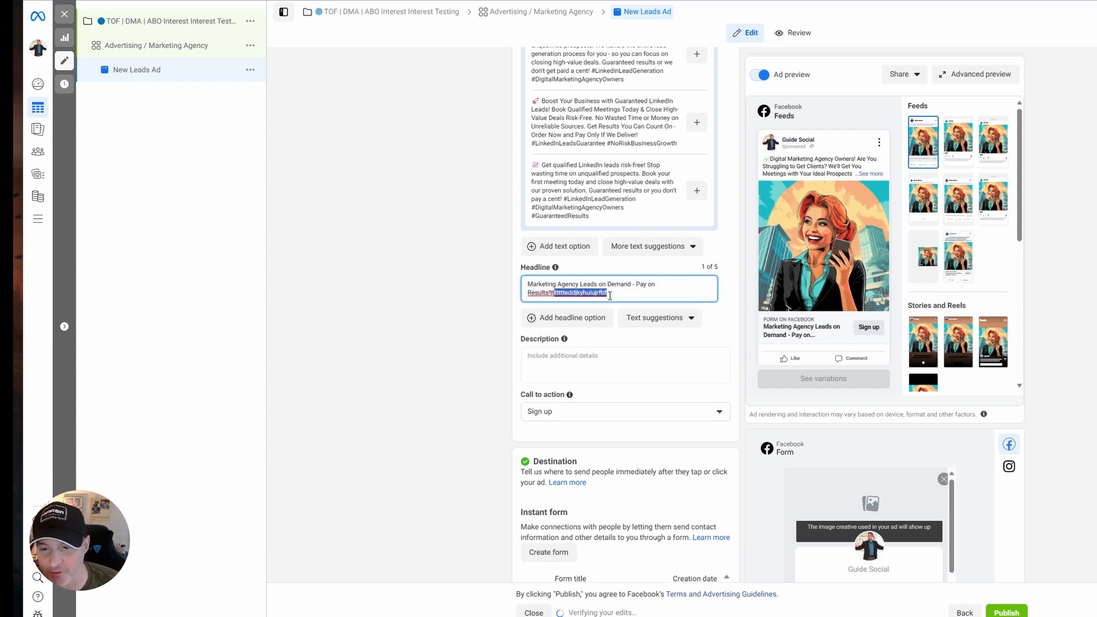
{"action": "key", "text": "BackSpace"}
{"action": "key", "text": "BackSpace"}
{"action": "key", "text": "BackSpace"}
{"action": "key", "text": "BackSpace"}
{"action": "type", "text": "!"}
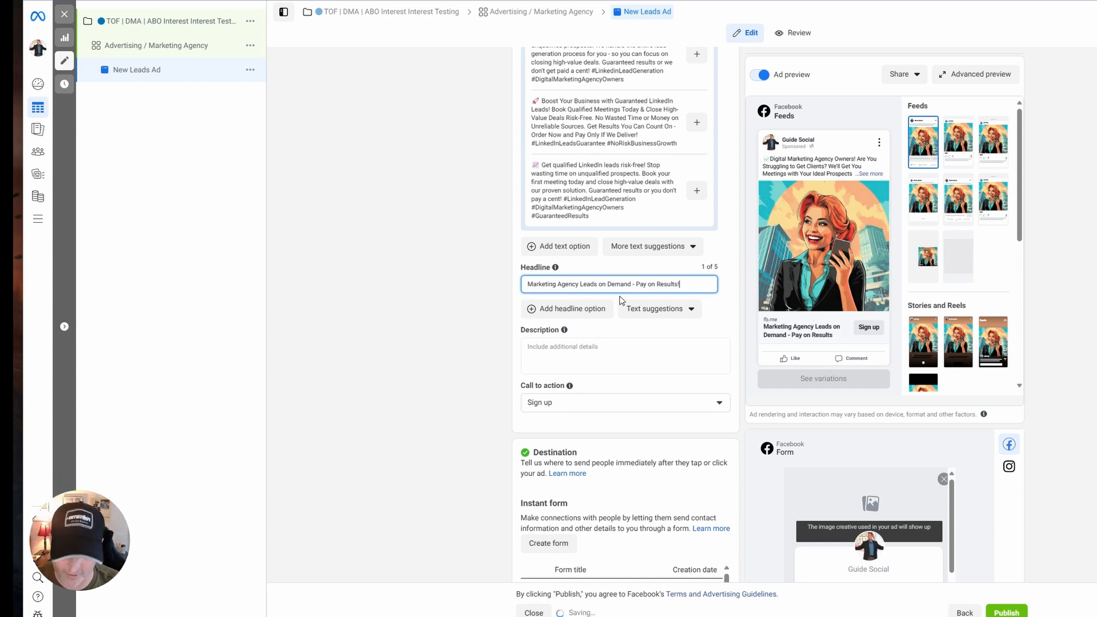
{"action": "left_click", "coordinate": [483, 340]}
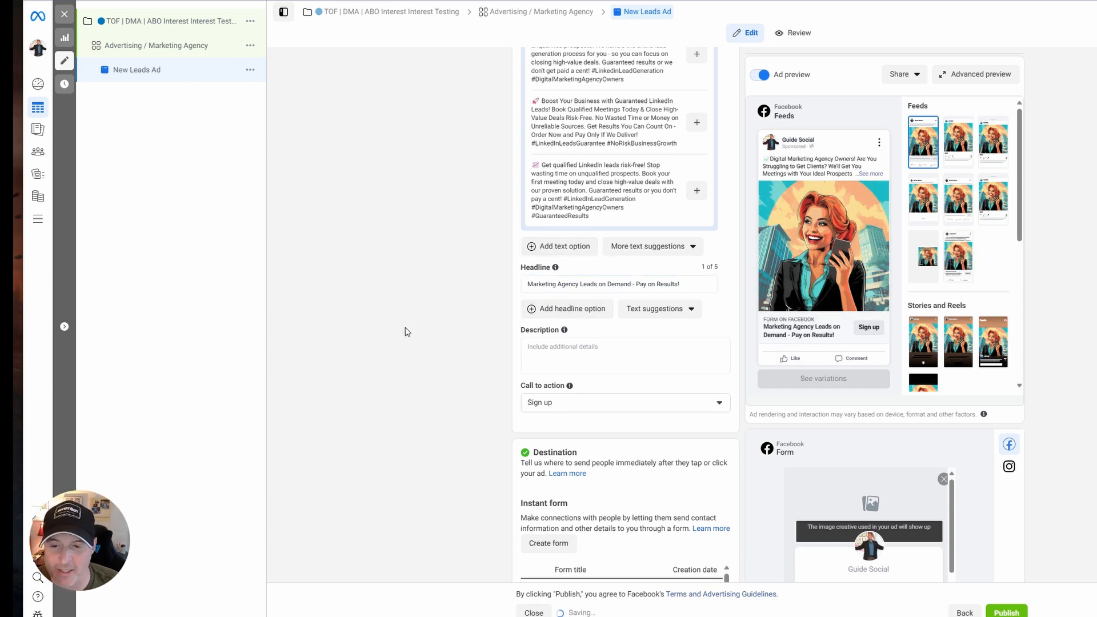
Enter "Done-for-you LinkedIn Lead Generation" as the ad's description.
{"action": "left_click", "coordinate": [598, 357]}
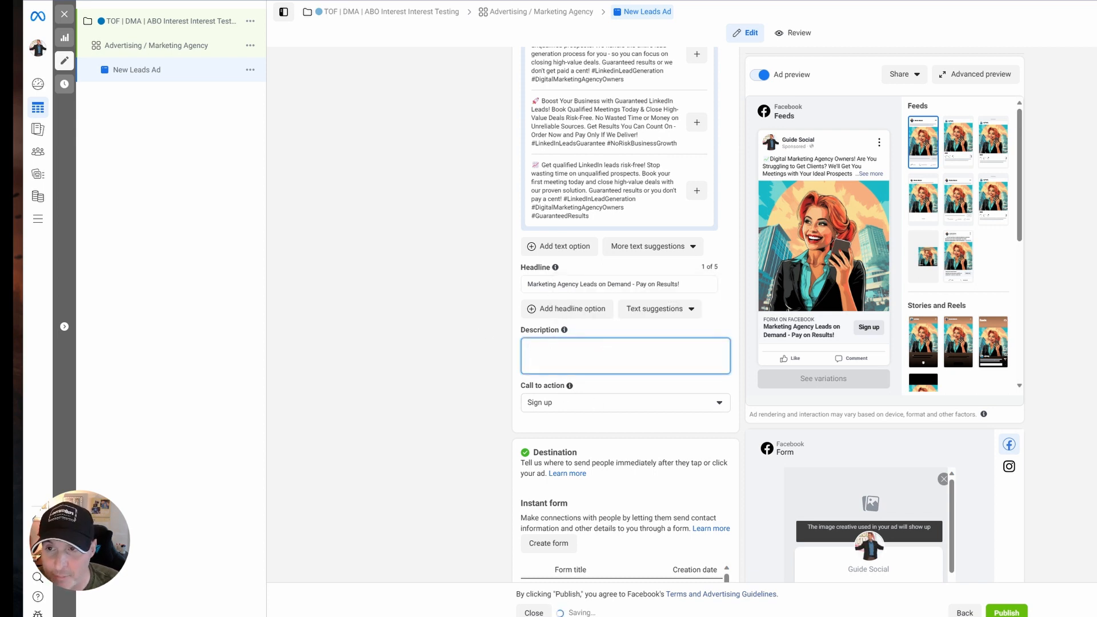
{"action": "type", "text": "Done-for-you Linke"}
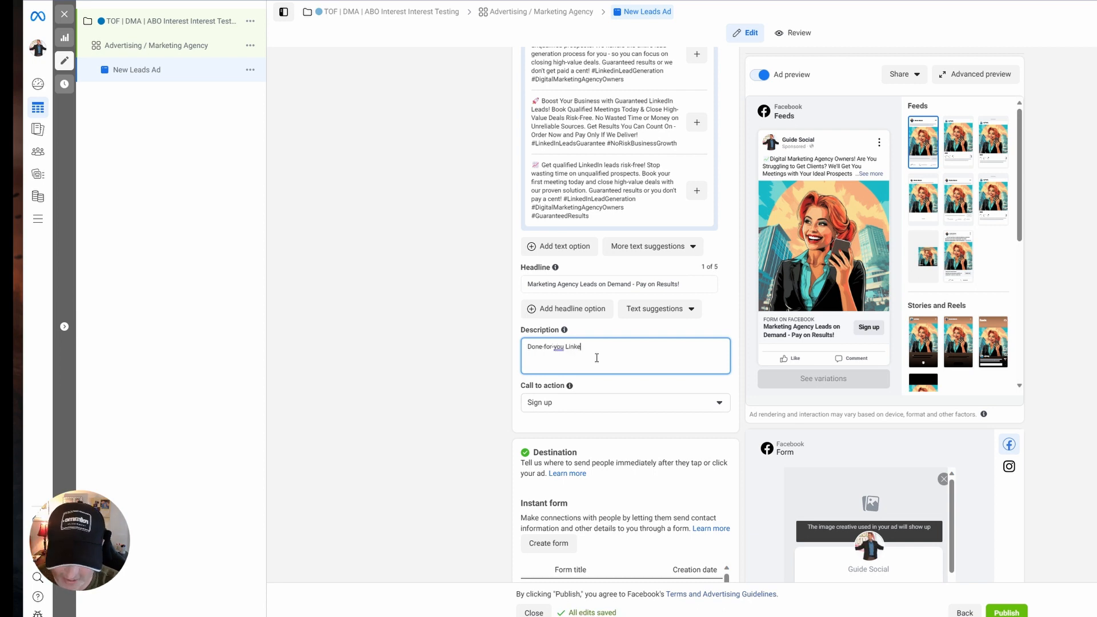
{"action": "type", "text": "dIn Lead Generation"}
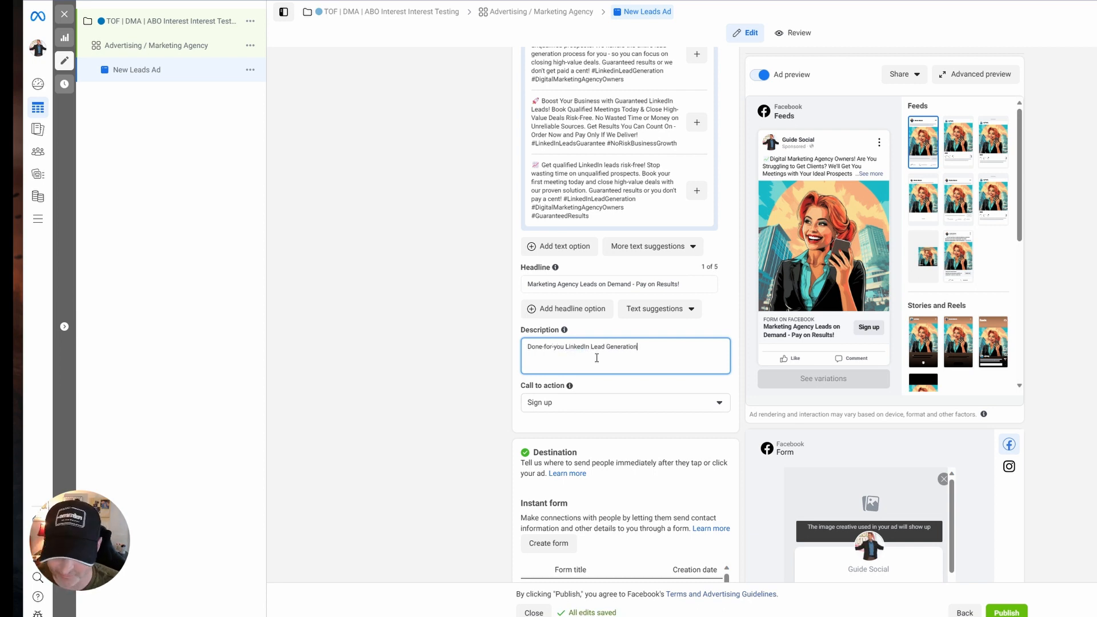
{"action": "left_click", "coordinate": [421, 351]}
Set the ad's call to action to "Learn more".
{"action": "left_click", "coordinate": [585, 404]}
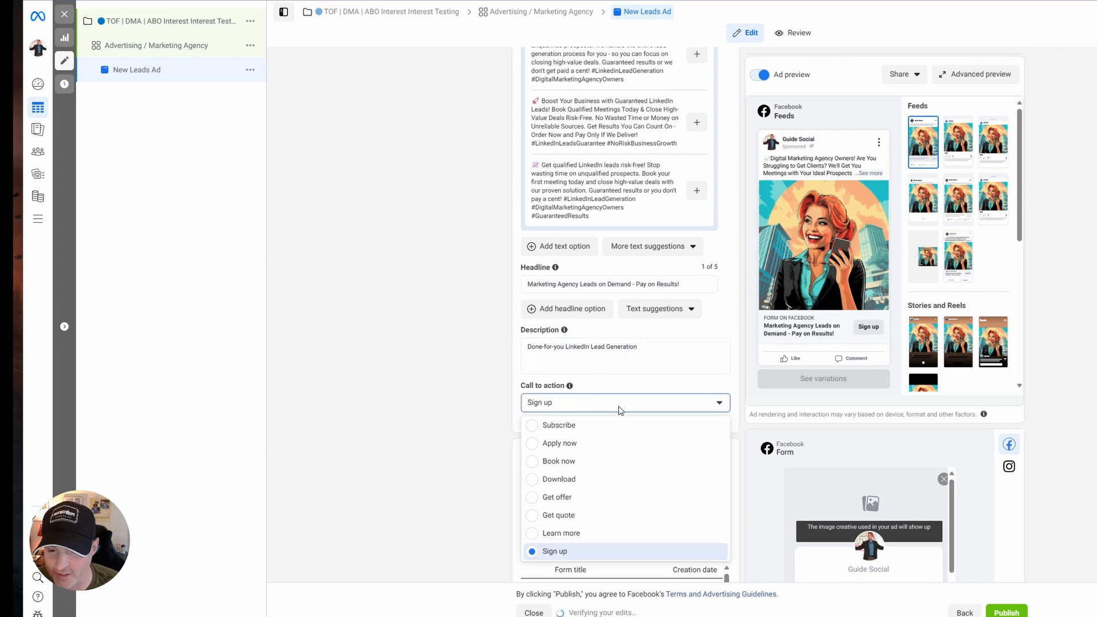
{"action": "left_click", "coordinate": [595, 533]}
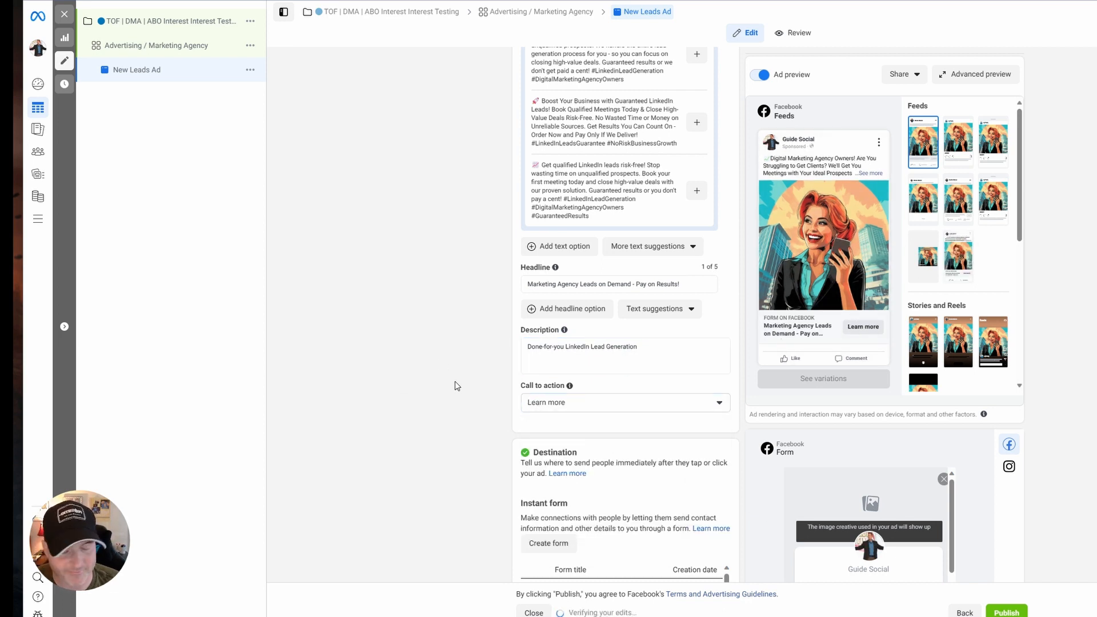
Enable Website Events tracking for the ad with the Guide Social Lead Gen Services Pixel.
{"action": "scroll", "coordinate": [490, 400], "scroll_direction": "down", "scroll_amount": 5}
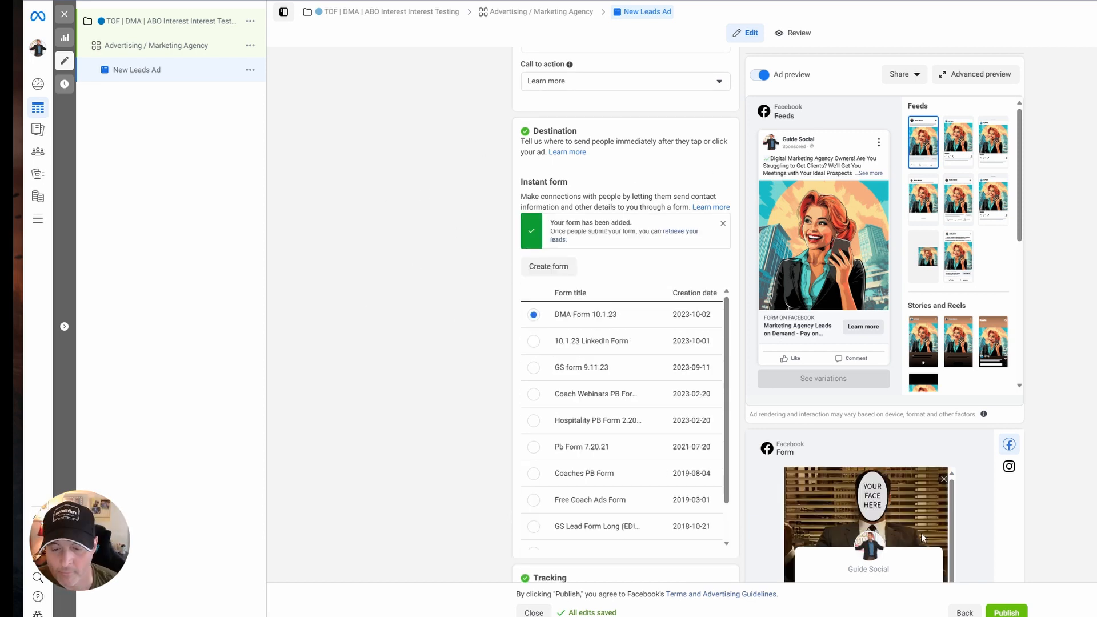
{"action": "scroll", "coordinate": [607, 486], "scroll_direction": "down", "scroll_amount": 8}
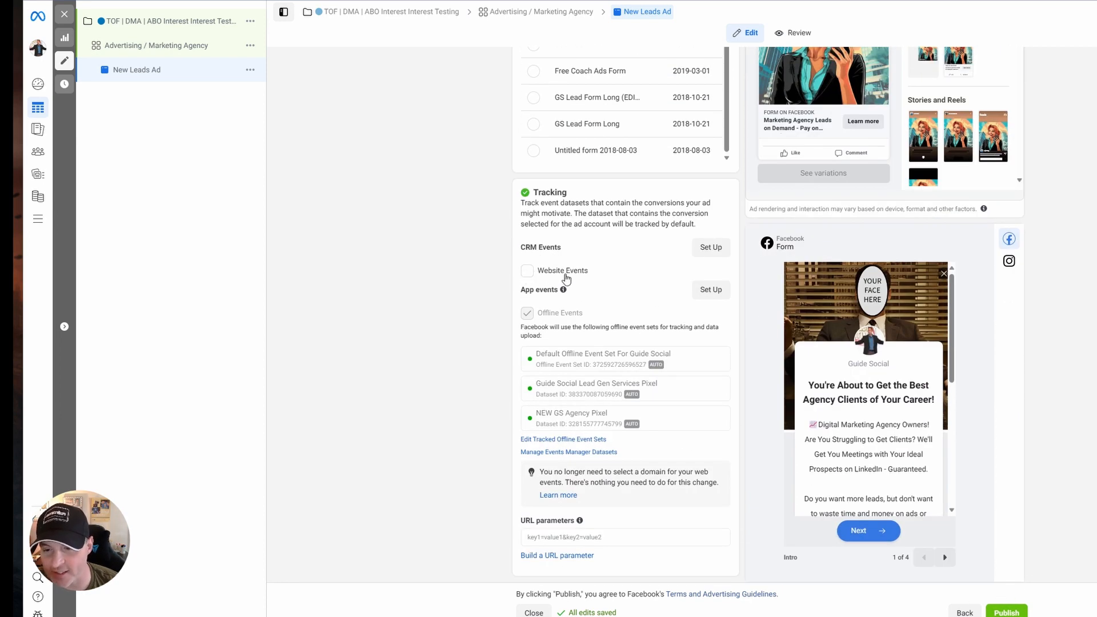
{"action": "left_click", "coordinate": [527, 273]}
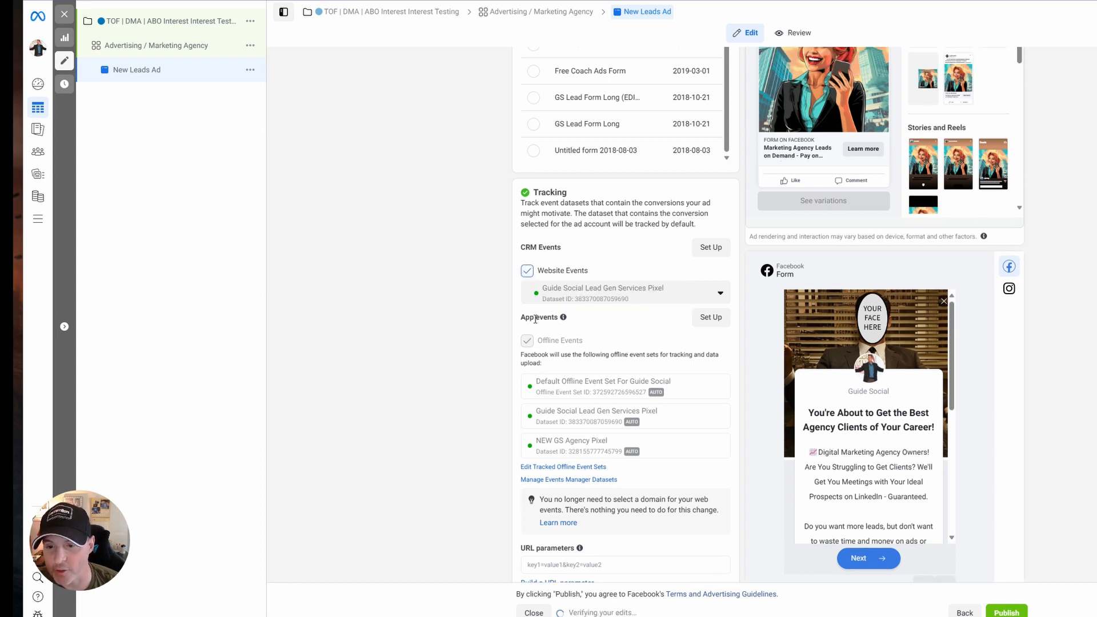
{"action": "left_click", "coordinate": [654, 298]}
{"action": "left_click", "coordinate": [622, 301]}
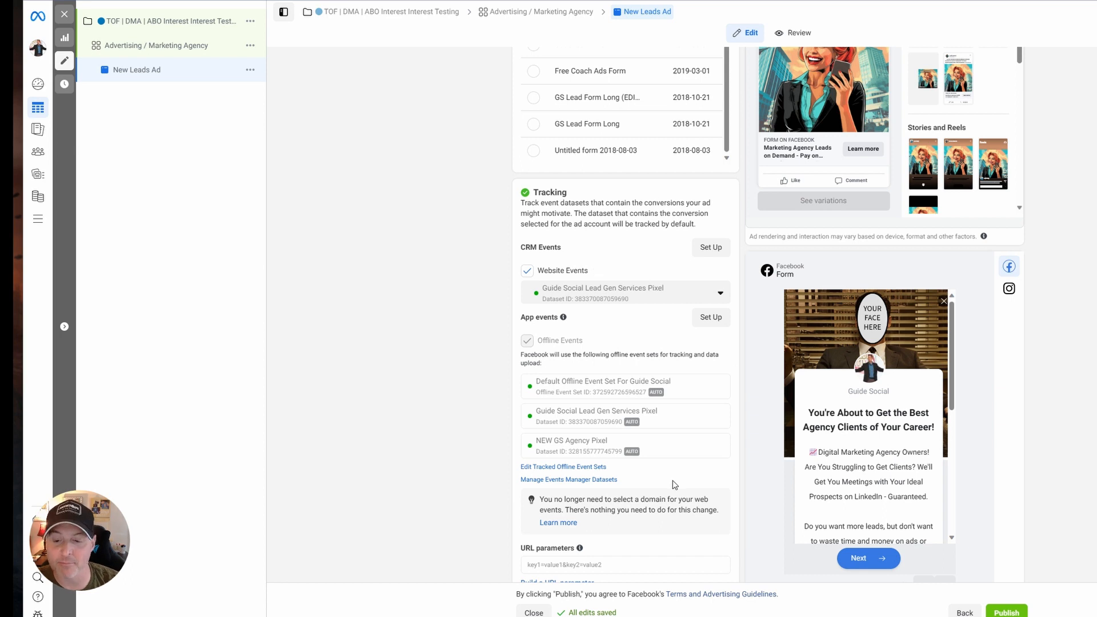
Set the ad's URL parameters to "utm_source=Facebook&utm_medium={{campaign.name}}&utm_campaign={{adset.name}}&utm_content={{ad.name}}".
{"action": "scroll", "coordinate": [675, 485], "scroll_direction": "down", "scroll_amount": 1}
{"action": "left_click", "coordinate": [577, 537]}
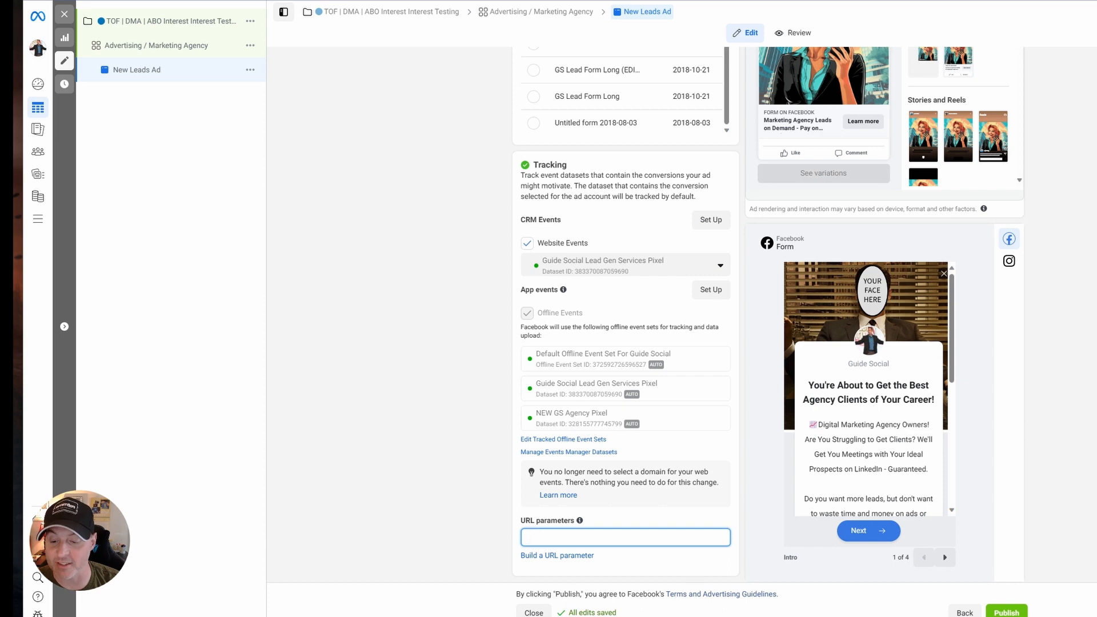
{"action": "type", "text": "utm_source=Facebook&utm_medium={{campaign.name}}&utm_campaign={{adset.name}}&utm_content={{ad.name}}"}
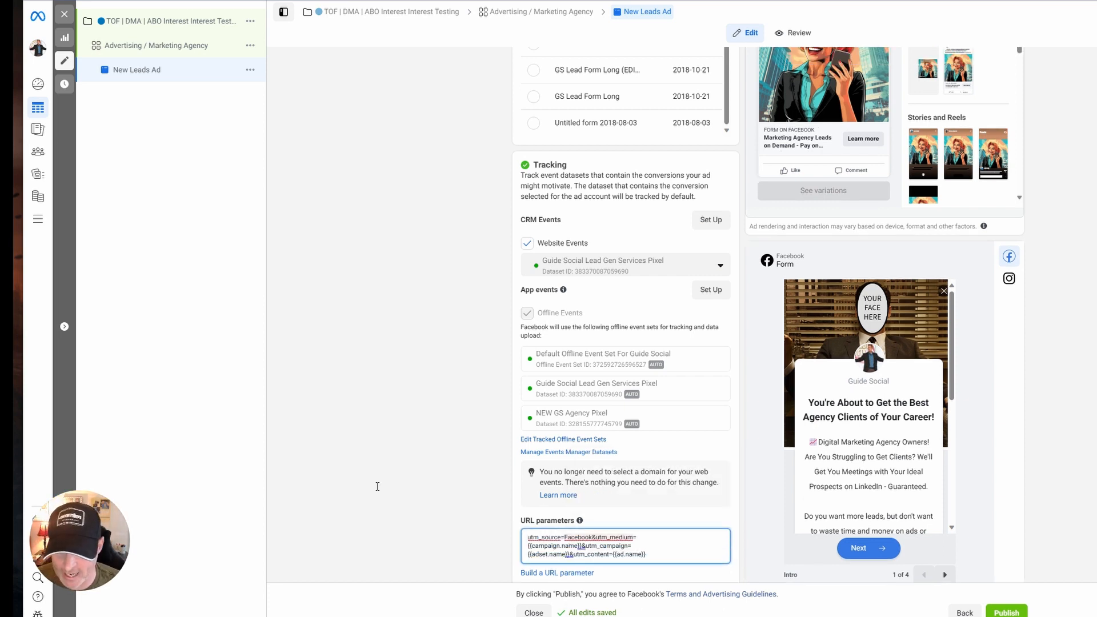
{"action": "left_click", "coordinate": [338, 351]}
Review the new leads ad's settings from name to destination and publish it.
{"action": "scroll", "coordinate": [376, 345], "scroll_direction": "down", "scroll_amount": 3}
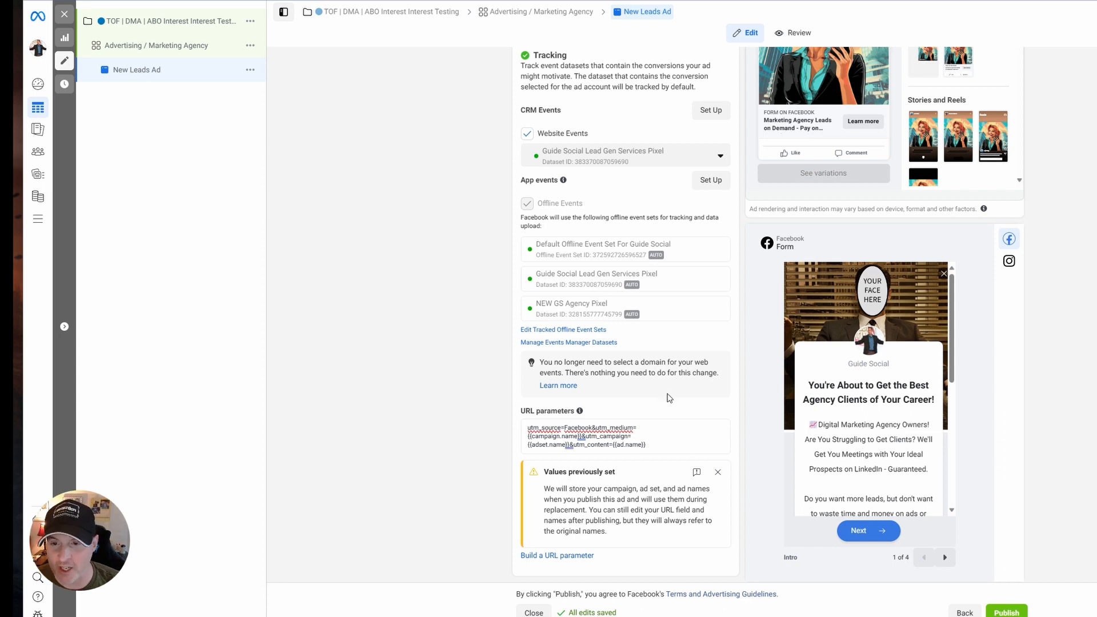
{"action": "scroll", "coordinate": [670, 398], "scroll_direction": "up", "scroll_amount": 20}
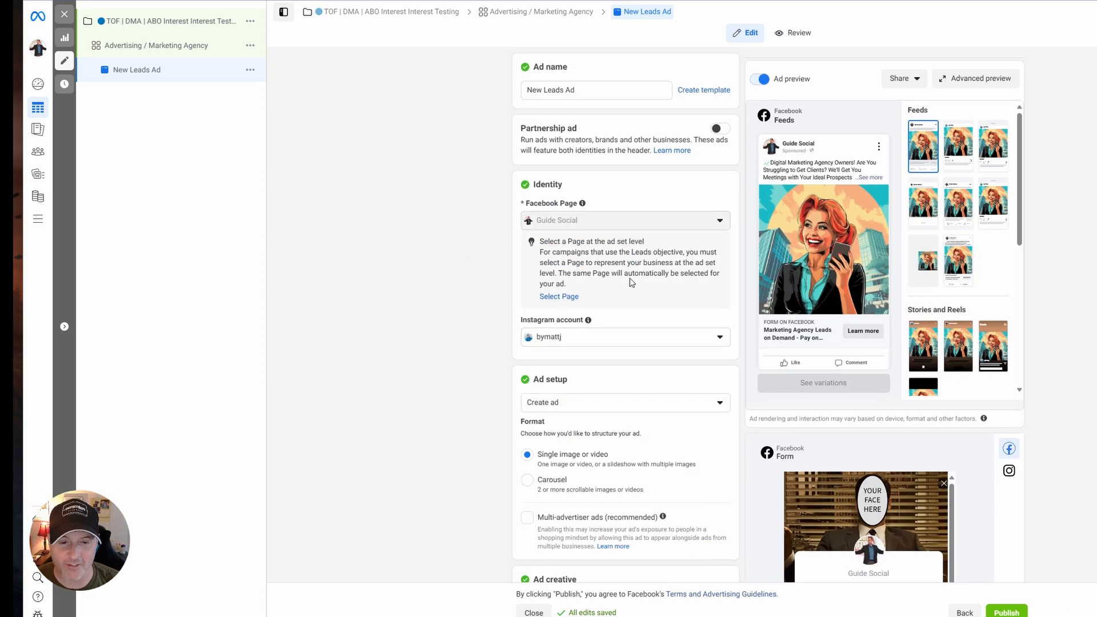
{"action": "scroll", "coordinate": [632, 283], "scroll_direction": "down", "scroll_amount": 12}
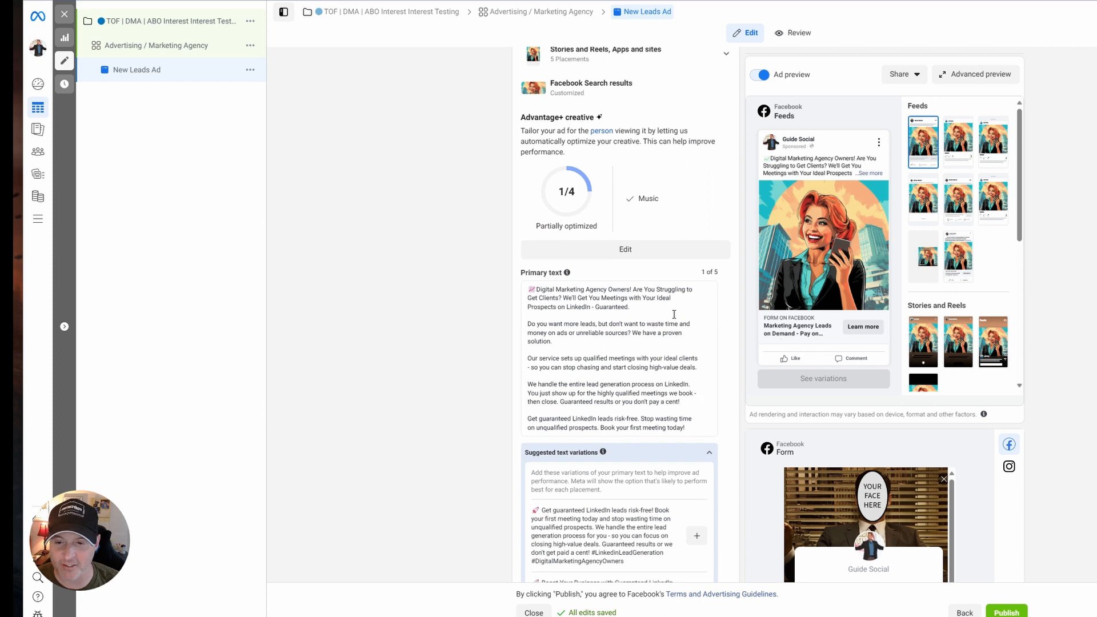
{"action": "scroll", "coordinate": [674, 315], "scroll_direction": "down", "scroll_amount": 10}
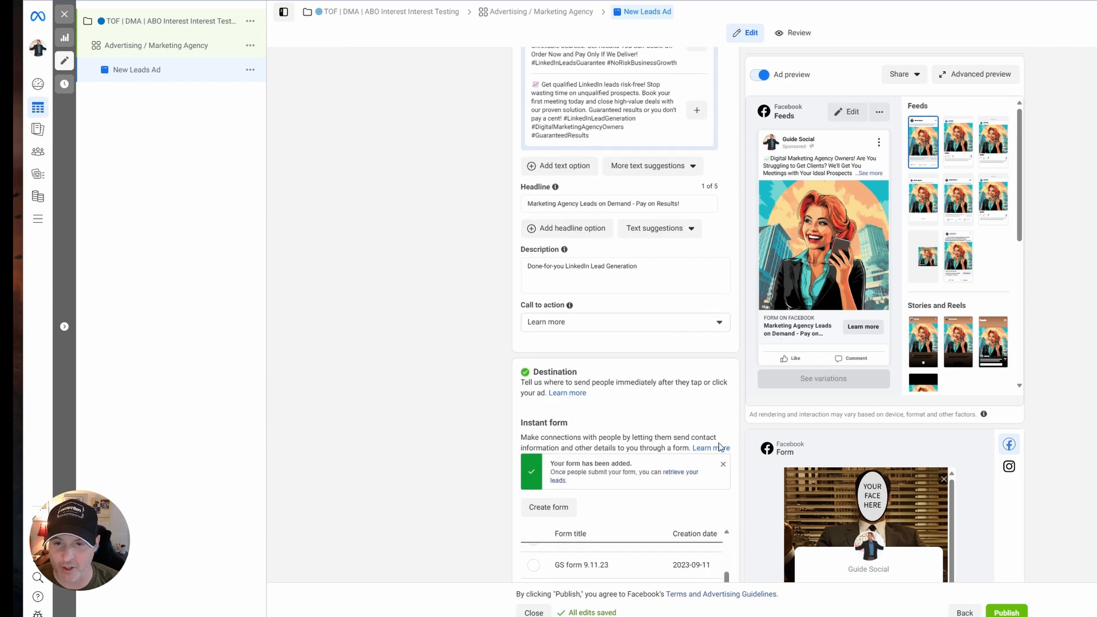
{"action": "left_click", "coordinate": [1006, 610]}
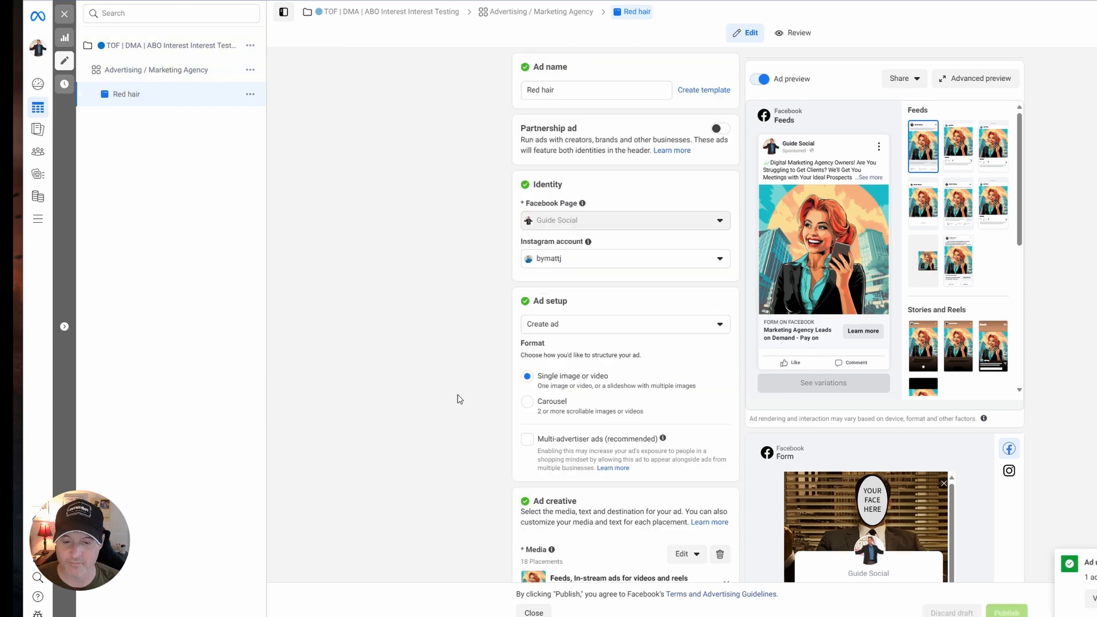
Duplicate the Red hair ad within the Advertising / Marketing Agency ad set.
{"action": "left_click", "coordinate": [204, 70]}
{"action": "left_click", "coordinate": [132, 95]}
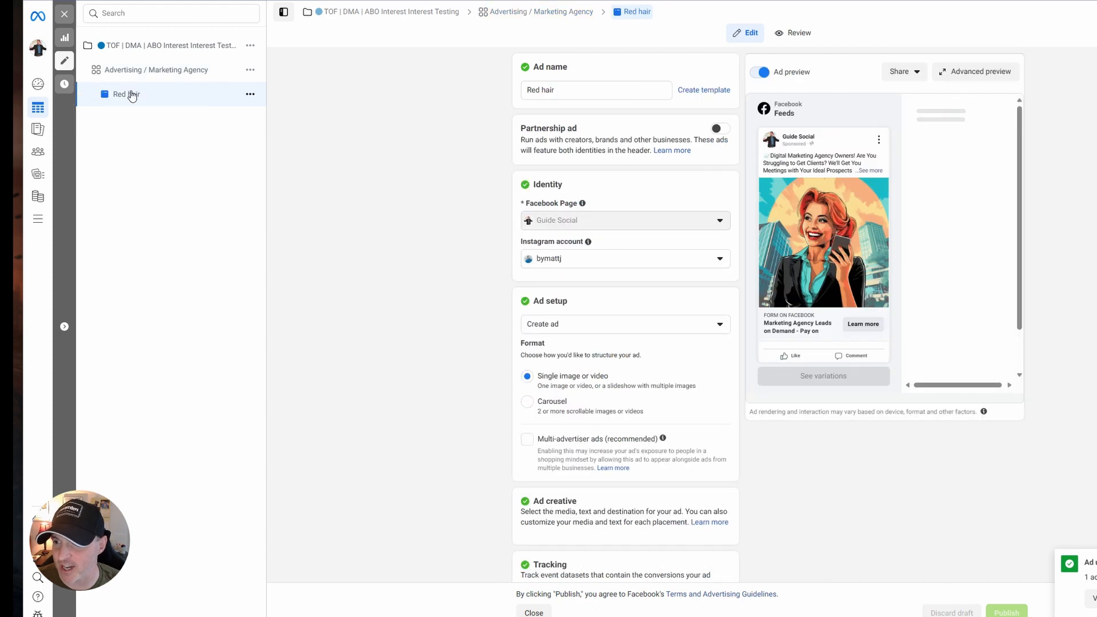
{"action": "left_click", "coordinate": [587, 88]}
{"action": "left_click", "coordinate": [445, 124]}
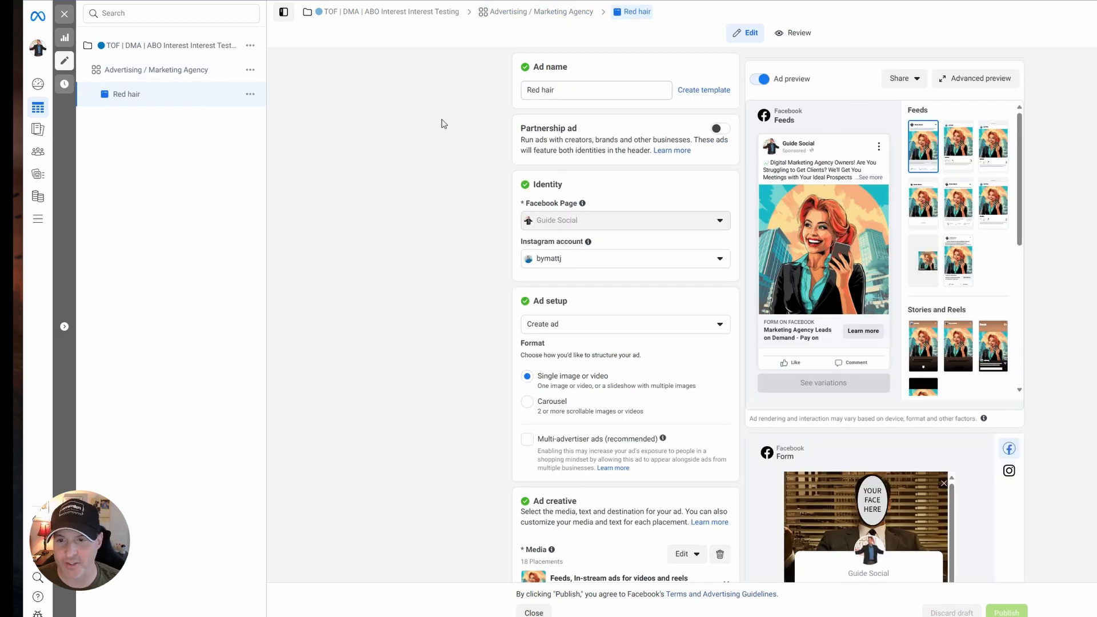
{"action": "left_click", "coordinate": [251, 93]}
{"action": "left_click", "coordinate": [320, 136]}
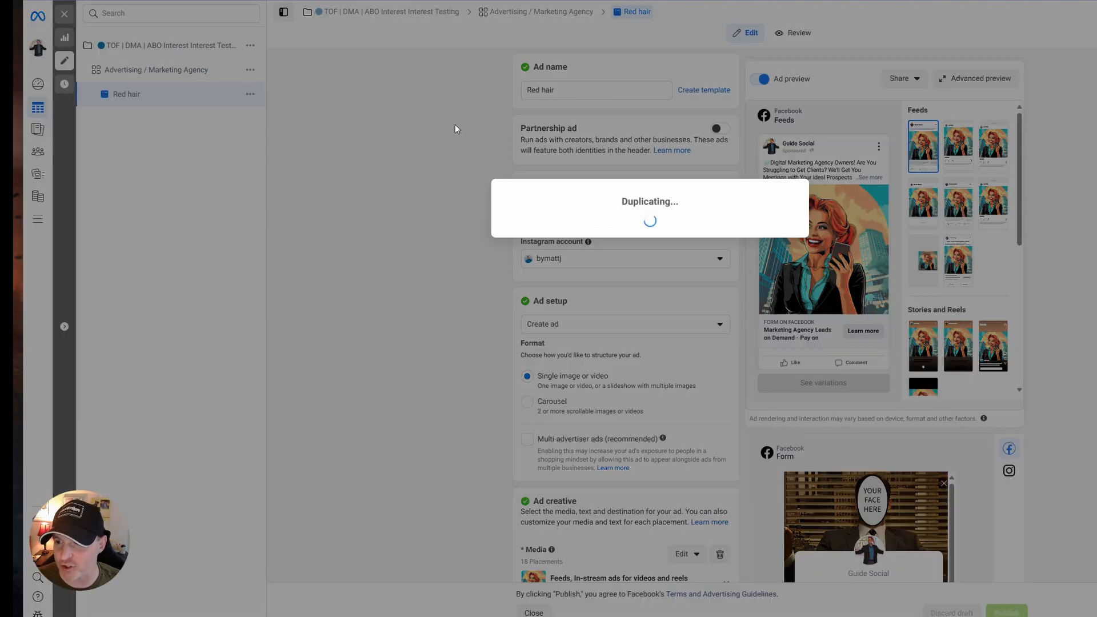
Replace the duplicated ad's media with the suited-man "YOUR FACE HERE" image, accepting the suggested placement crops and leaving the all-optimizations option off.
{"action": "scroll", "coordinate": [495, 357], "scroll_direction": "down", "scroll_amount": 3}
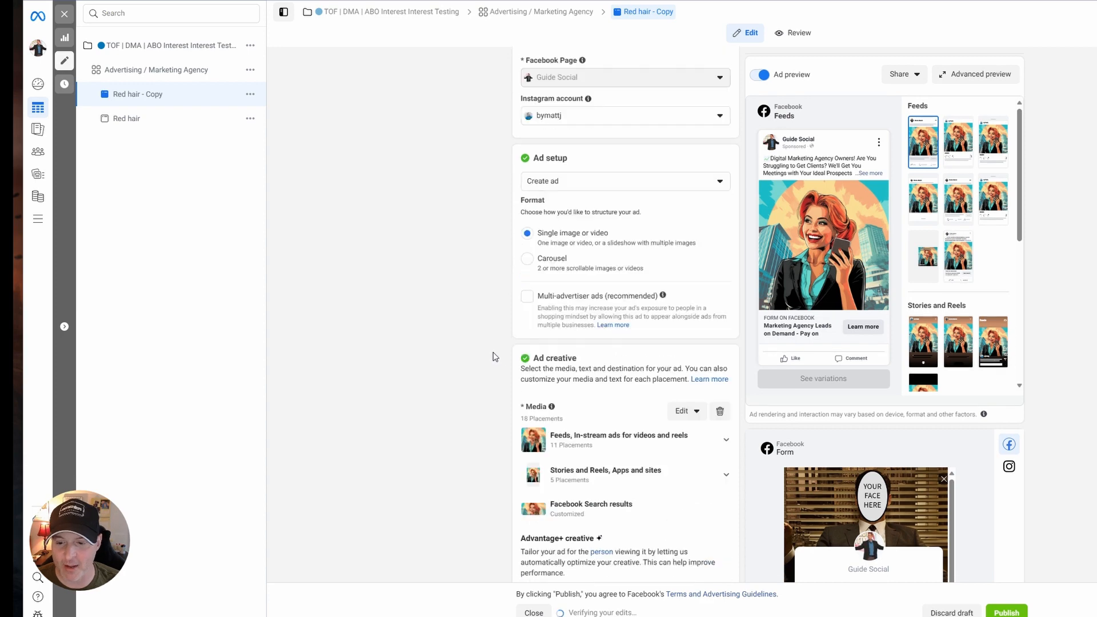
{"action": "scroll", "coordinate": [495, 357], "scroll_direction": "down", "scroll_amount": 5}
{"action": "left_click", "coordinate": [720, 72]}
{"action": "left_click", "coordinate": [583, 84]}
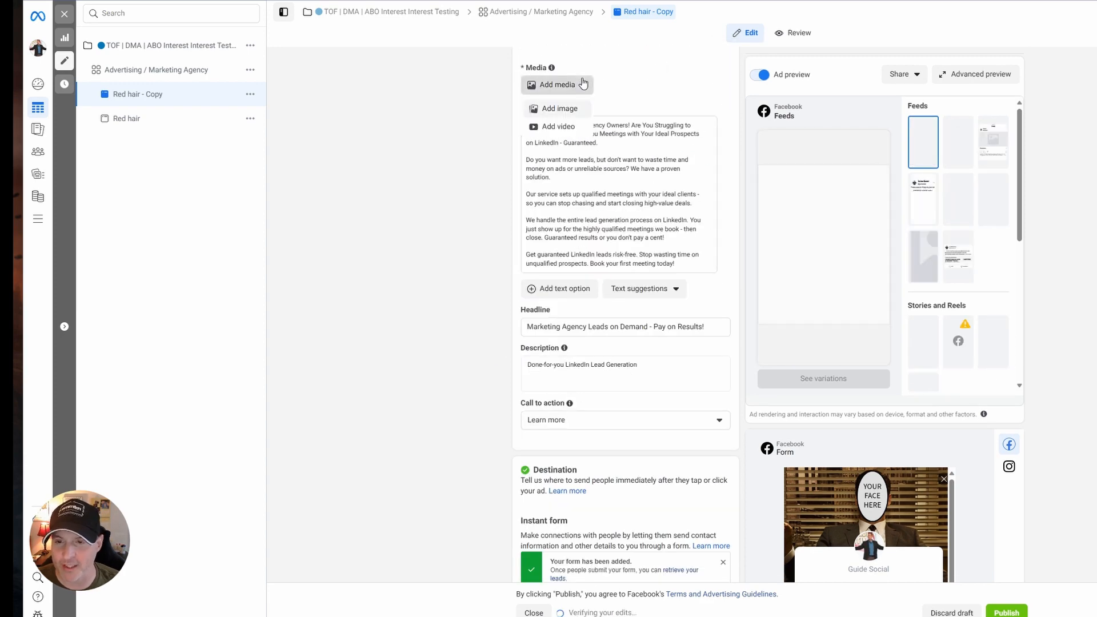
{"action": "left_click", "coordinate": [559, 108]}
{"action": "left_click", "coordinate": [943, 475]}
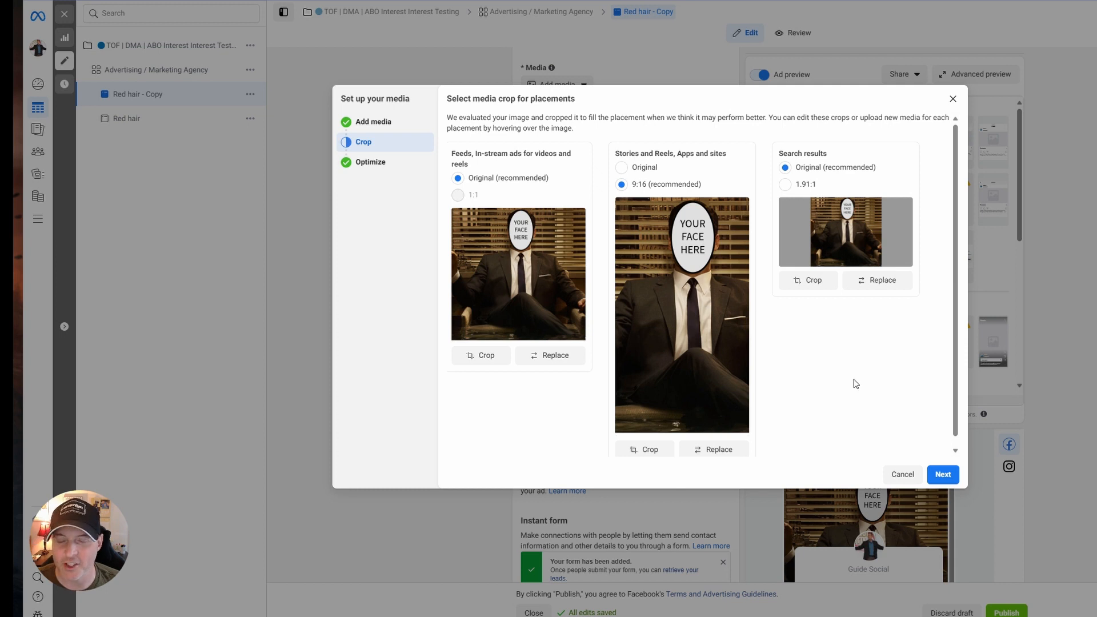
{"action": "left_click", "coordinate": [943, 475]}
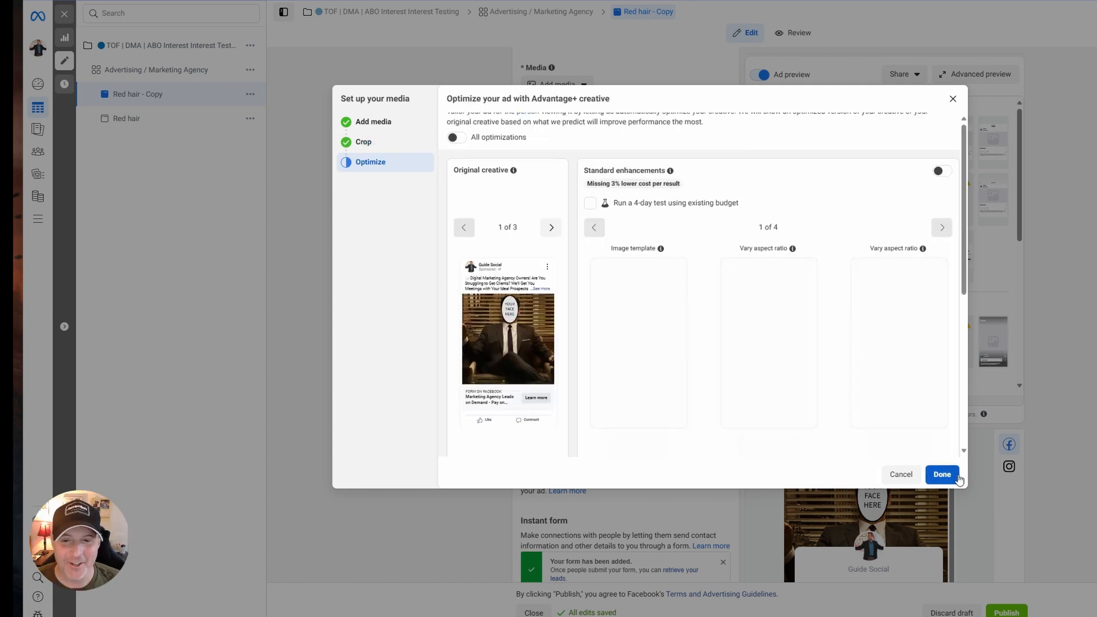
{"action": "left_click", "coordinate": [957, 476]}
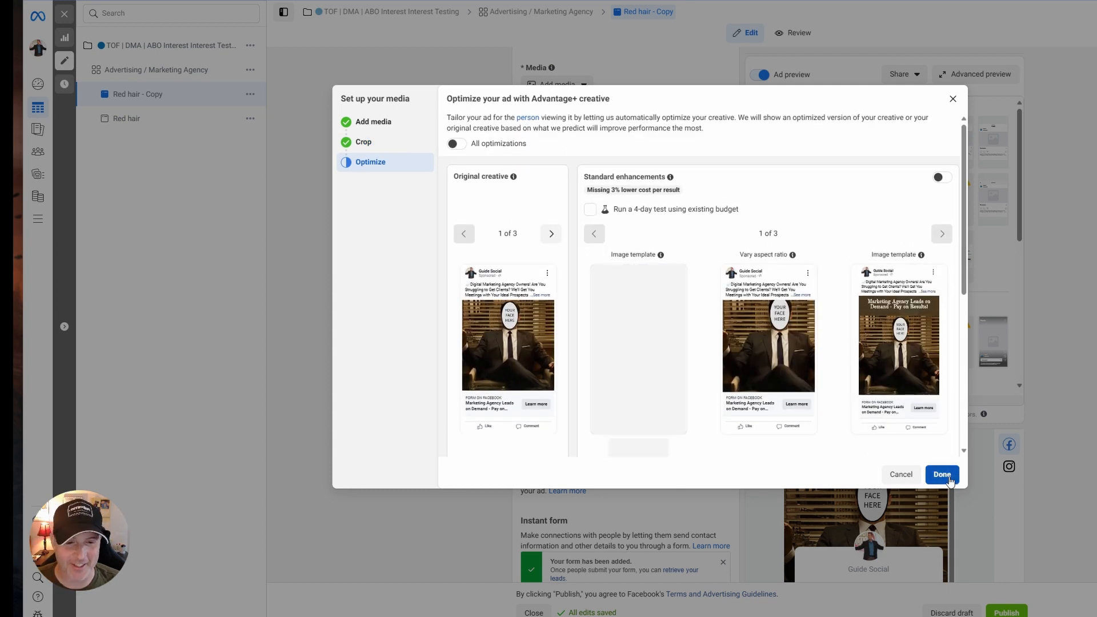
{"action": "right_click", "coordinate": [490, 198]}
{"action": "right_click", "coordinate": [401, 171]}
{"action": "left_click", "coordinate": [396, 173]}
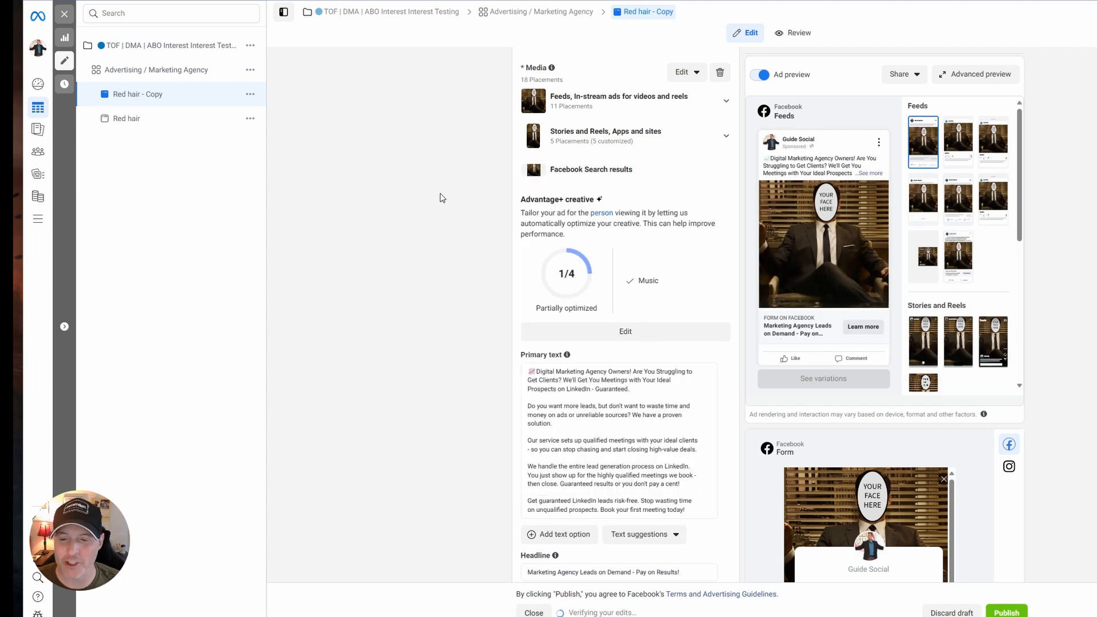
Rename the duplicated ad as "Draper Pic" and publish it.
{"action": "scroll", "coordinate": [436, 251], "scroll_direction": "up", "scroll_amount": 8}
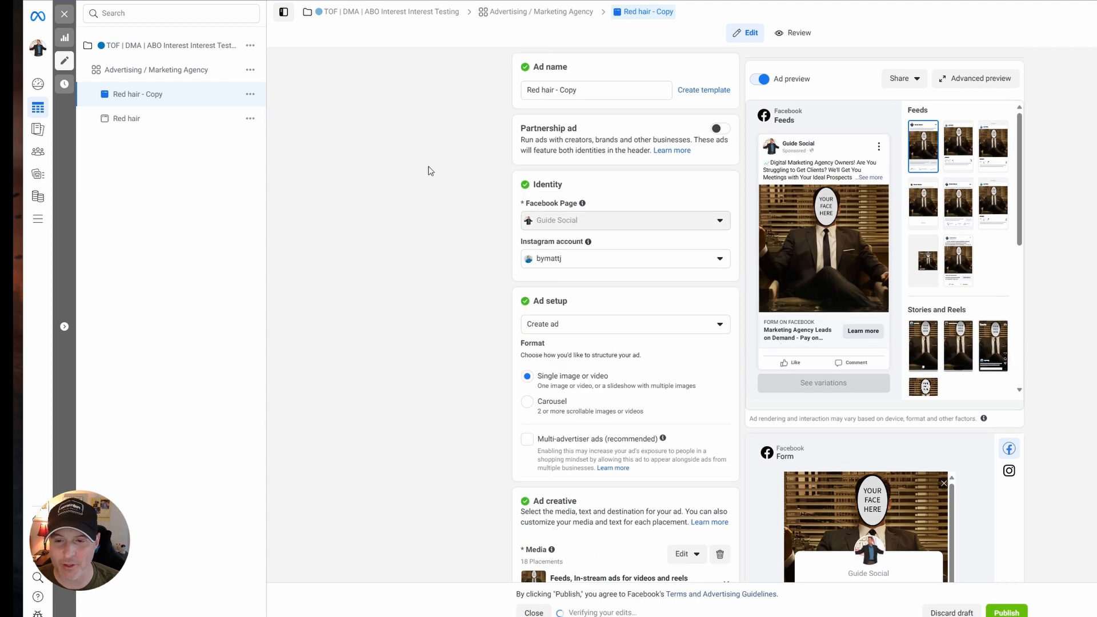
{"action": "left_click_drag", "start_coordinate": [598, 90], "coordinate": [444, 80]}
{"action": "type", "text": "Dra"}
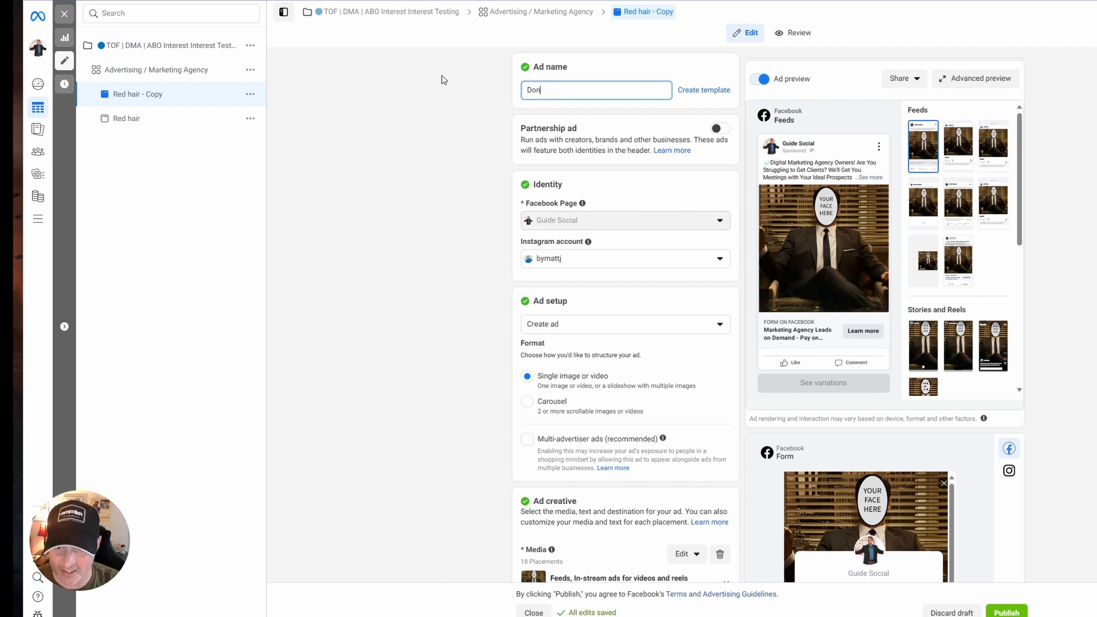
{"action": "key", "text": "BackSpace"}
{"action": "key", "text": "BackSpace"}
{"action": "key", "text": "BackSpace"}
{"action": "type", "text": "Draper Pic"}
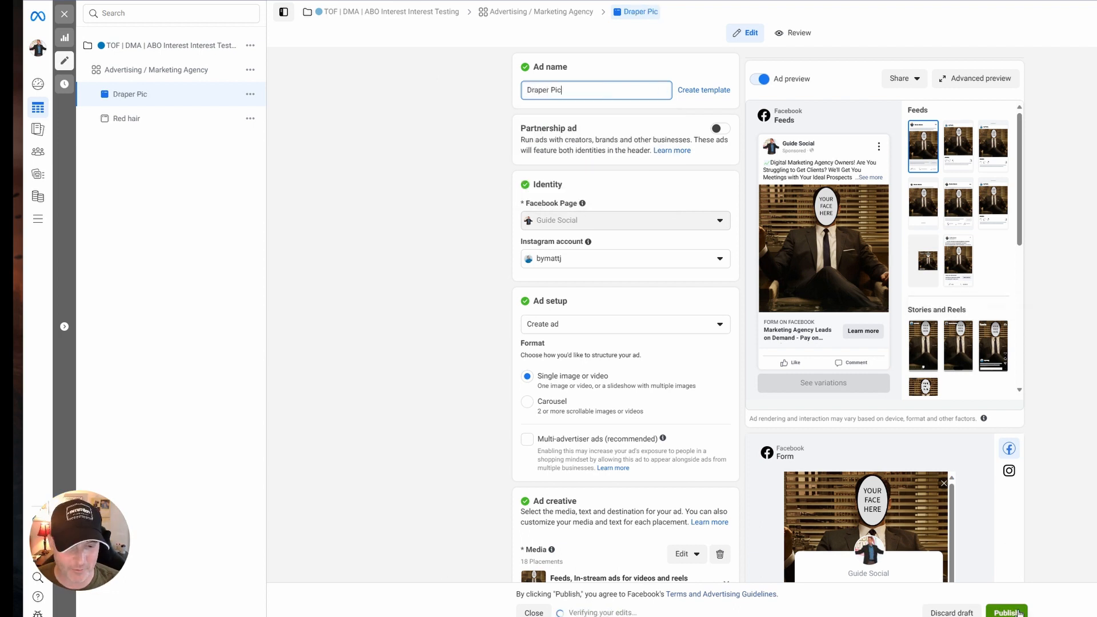
{"action": "left_click", "coordinate": [372, 313]}
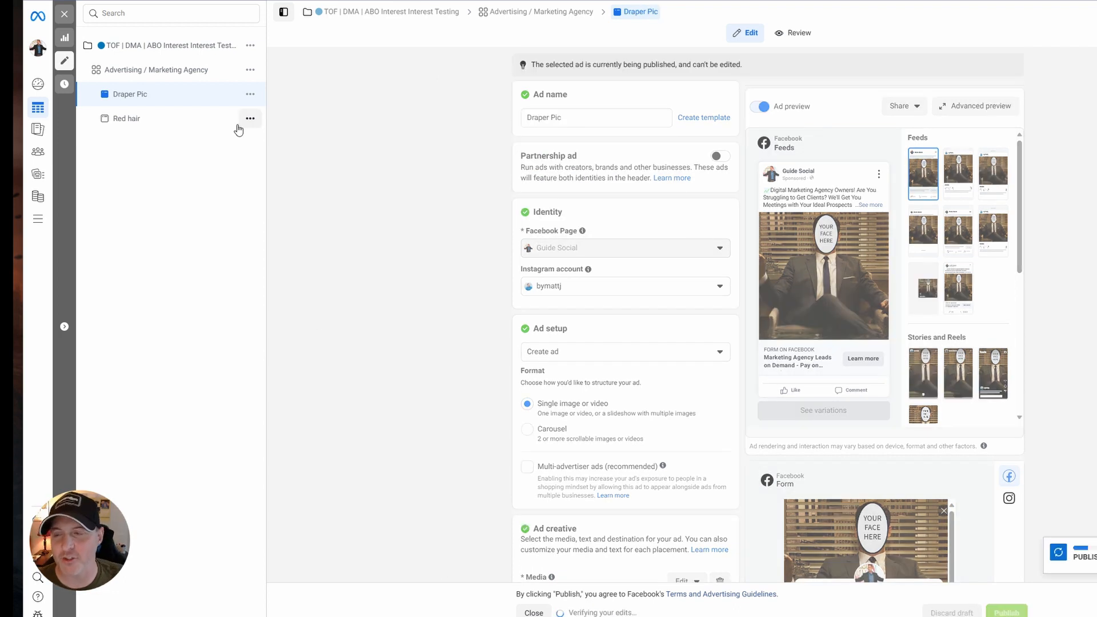
Duplicate an existing ad in the set as a third ad named "Brown Hair" and publish it.
{"action": "left_click", "coordinate": [251, 94]}
{"action": "left_click", "coordinate": [438, 116]}
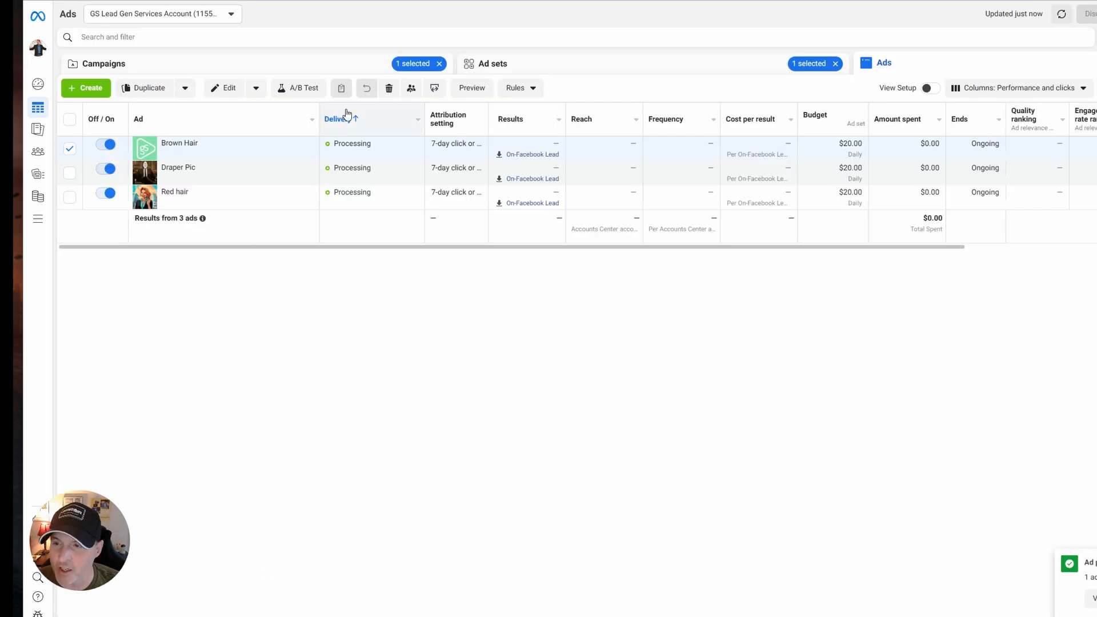
Return to the campaign list and clear the selection of the TOF | DMA | ABO Interest Interest Testing campaign.
{"action": "left_click", "coordinate": [338, 61]}
{"action": "left_click", "coordinate": [69, 150]}
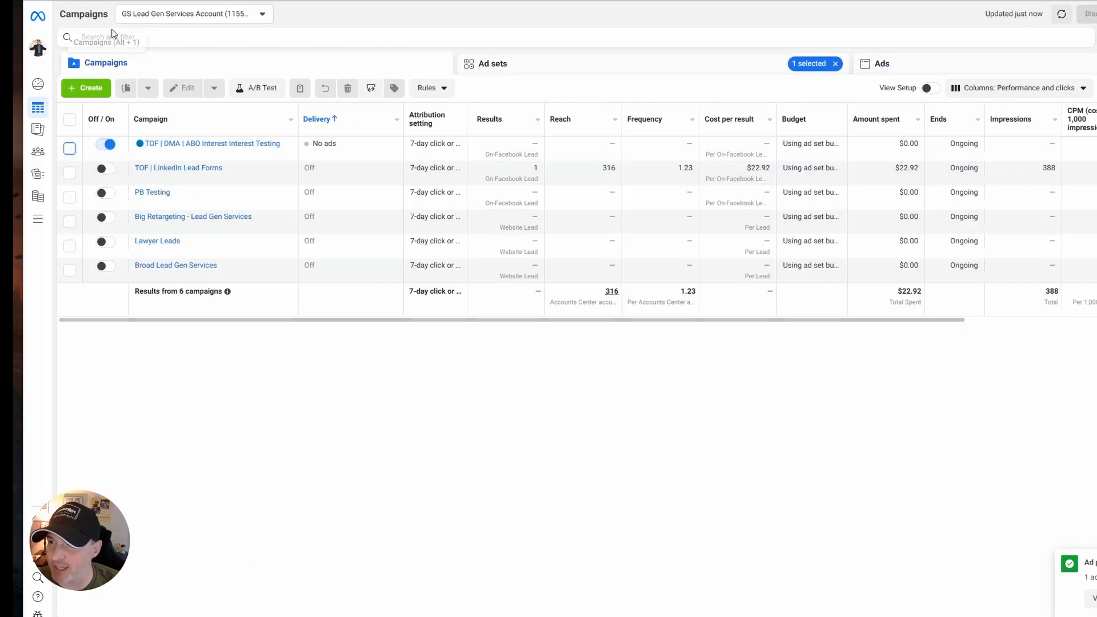
{"action": "left_click", "coordinate": [80, 36]}
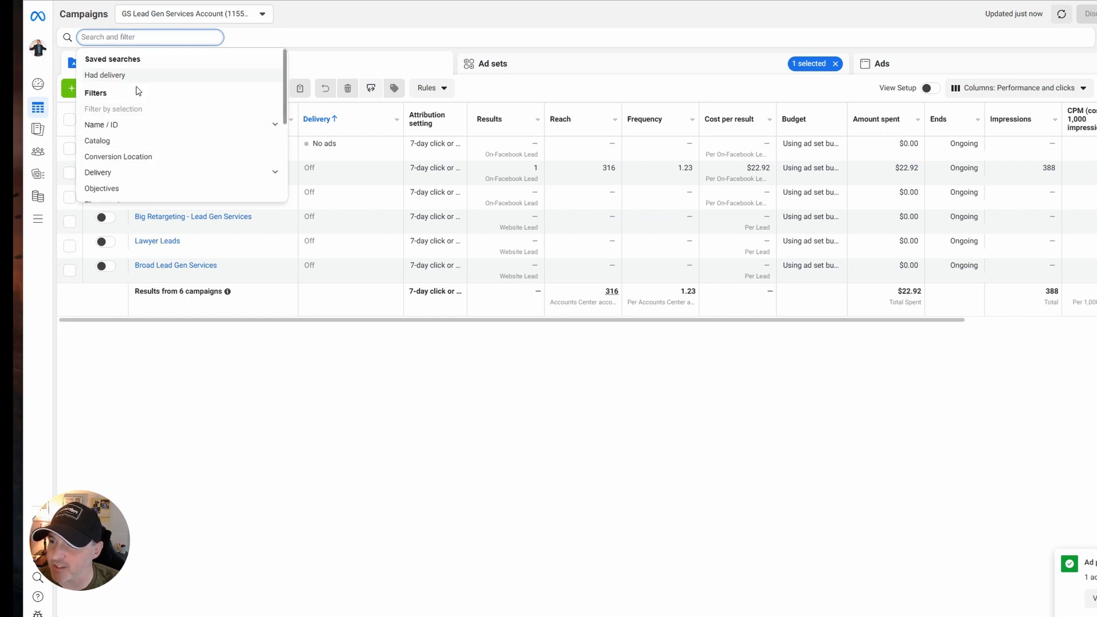
{"action": "left_click", "coordinate": [303, 140]}
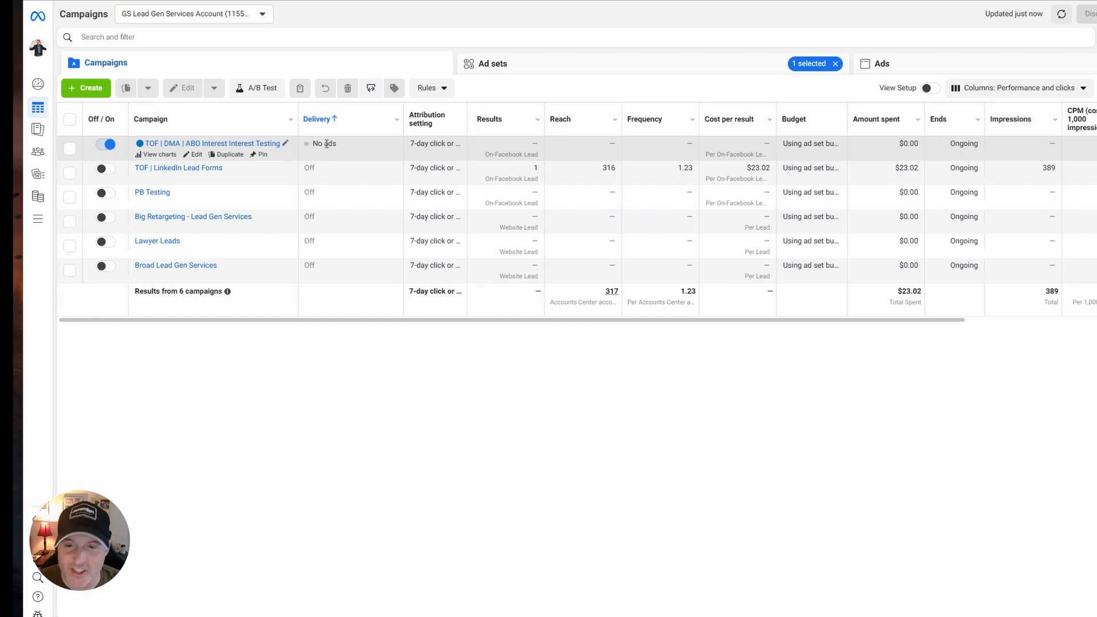
Open the ad sets of the TOF | DMA | ABO Interest Interest Testing campaign and select the Advertising / Marketing Agency ad set.
{"action": "left_click", "coordinate": [271, 143]}
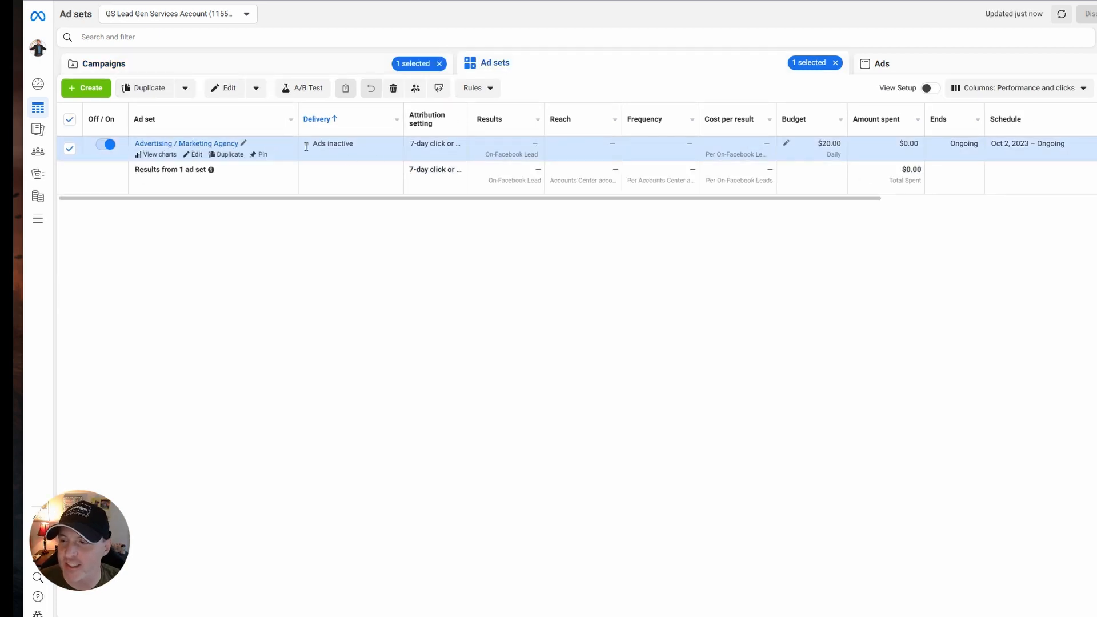
{"action": "left_click", "coordinate": [204, 146]}
{"action": "left_click", "coordinate": [632, 67]}
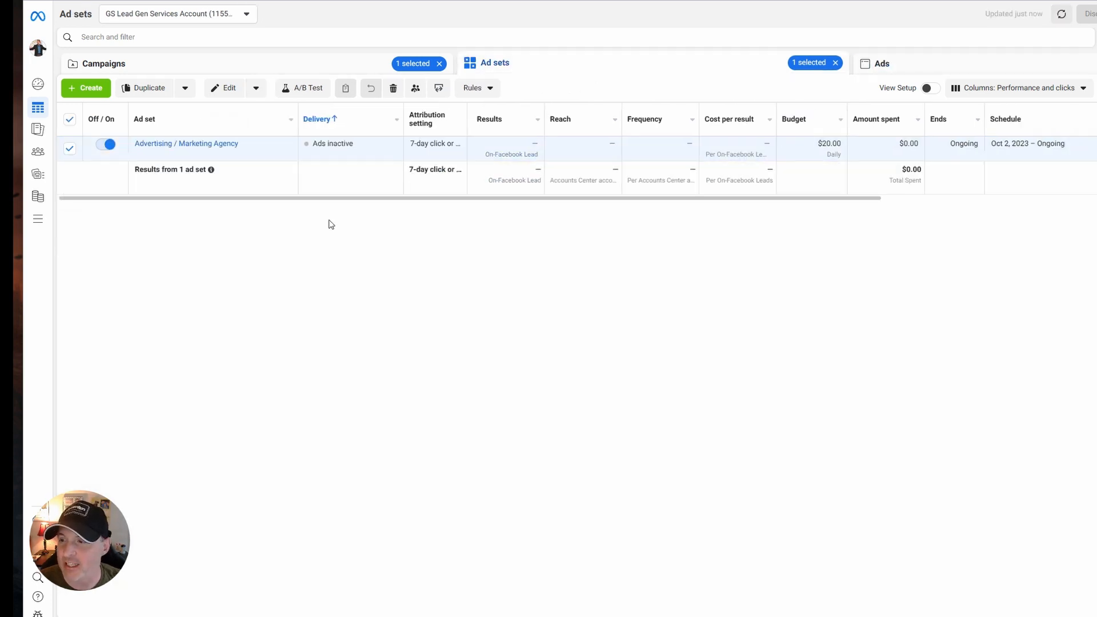
{"action": "left_click", "coordinate": [71, 152]}
{"action": "left_click", "coordinate": [274, 149]}
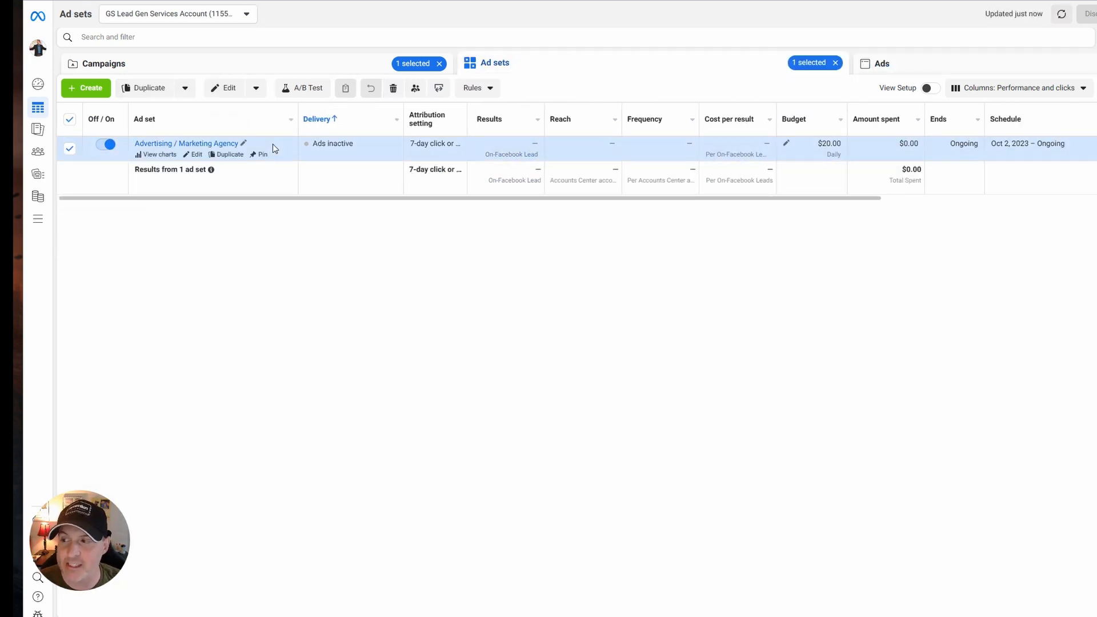
{"action": "left_click", "coordinate": [69, 120]}
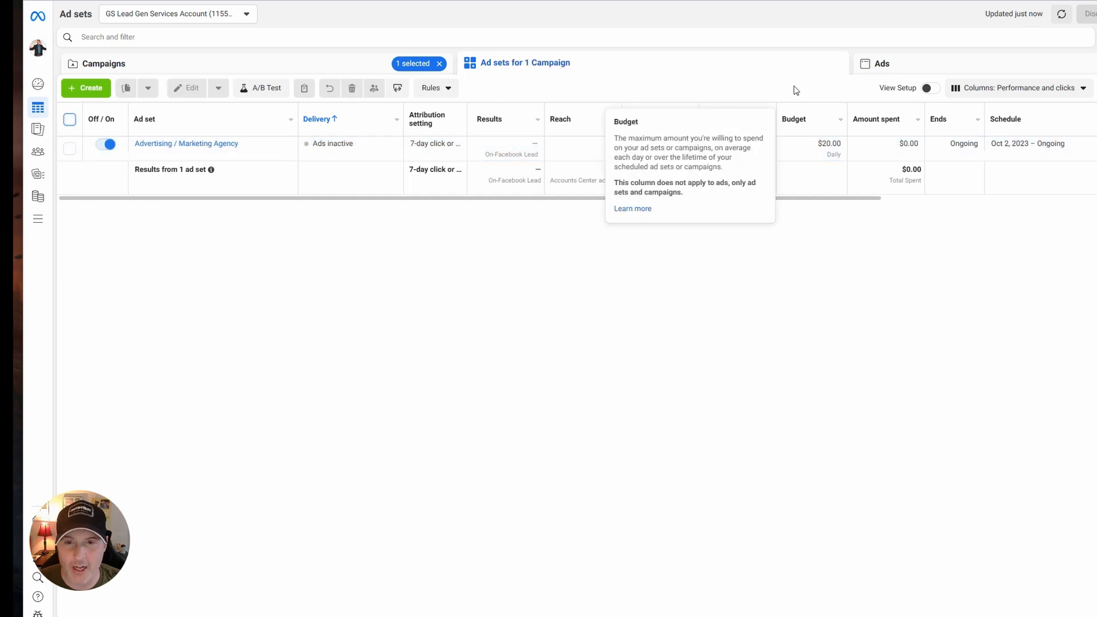
{"action": "left_click", "coordinate": [273, 147]}
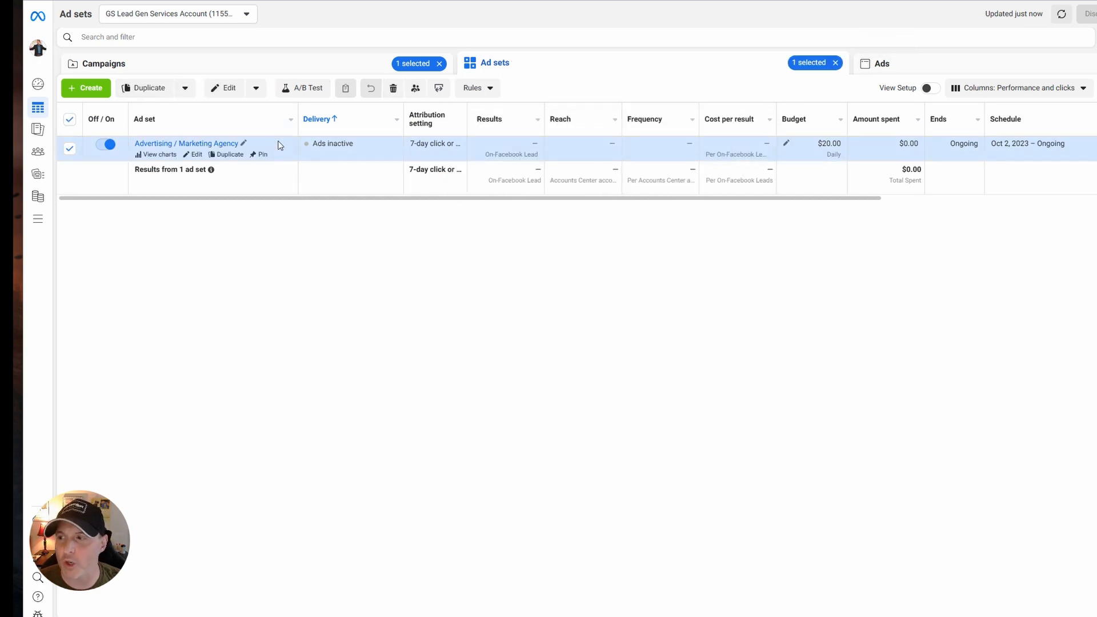
Duplicate the selected Advertising / Marketing Agency ad set.
{"action": "left_click", "coordinate": [184, 88]}
{"action": "left_click", "coordinate": [149, 138]}
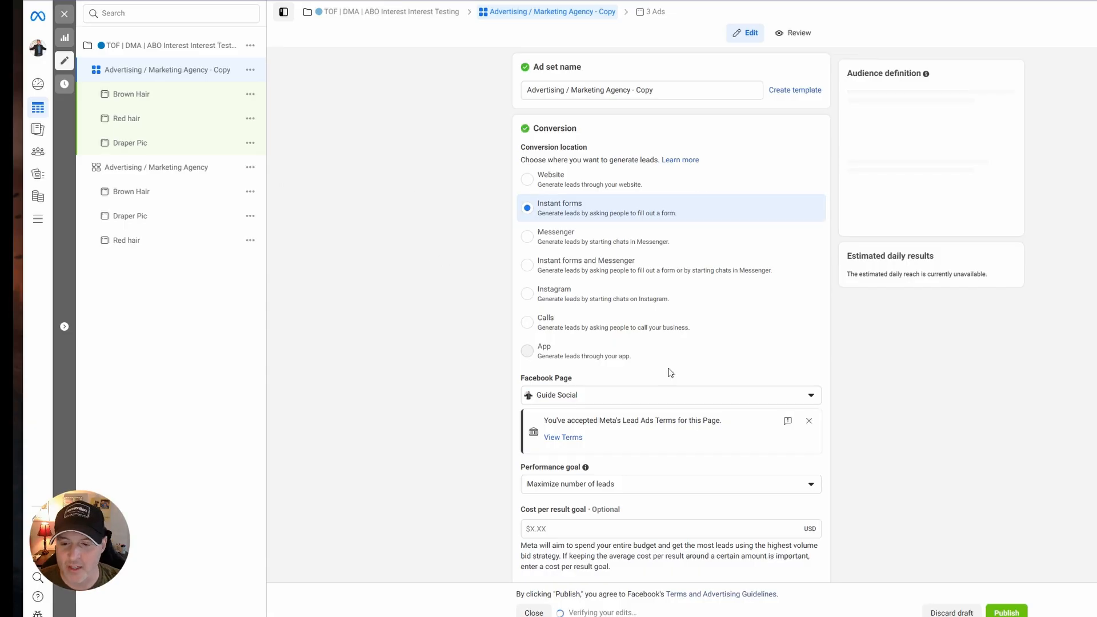
Turn off Advantage detailed targeting in the copied ad set and remove its Advertising agency and Media agency interests.
{"action": "scroll", "coordinate": [669, 373], "scroll_direction": "down", "scroll_amount": 2}
{"action": "scroll", "coordinate": [668, 372], "scroll_direction": "down", "scroll_amount": 10}
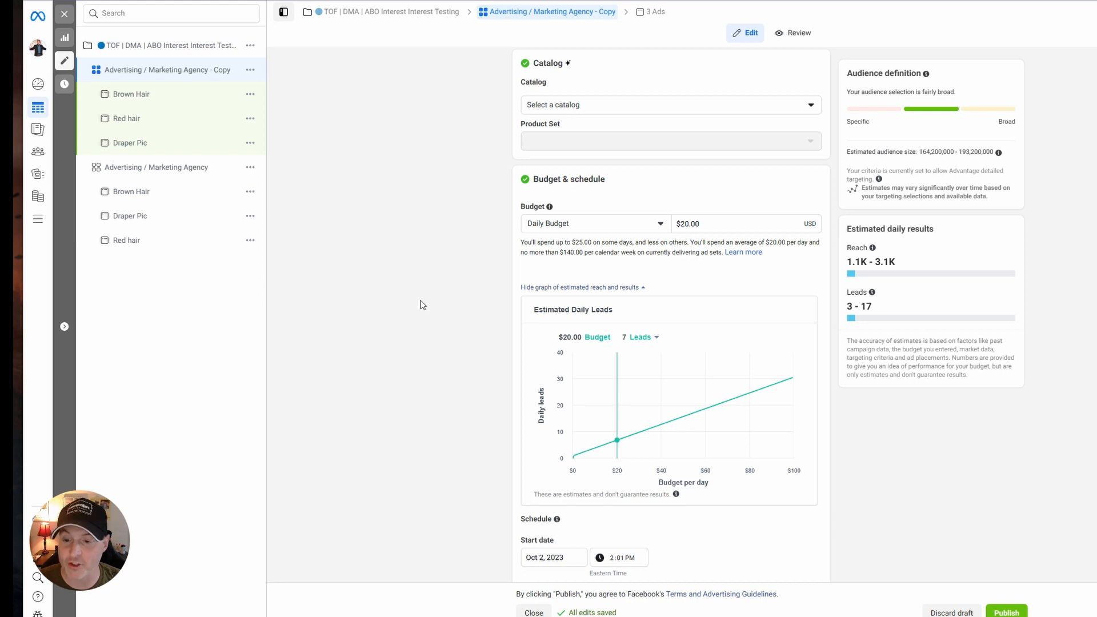
{"action": "scroll", "coordinate": [544, 347], "scroll_direction": "down", "scroll_amount": 13}
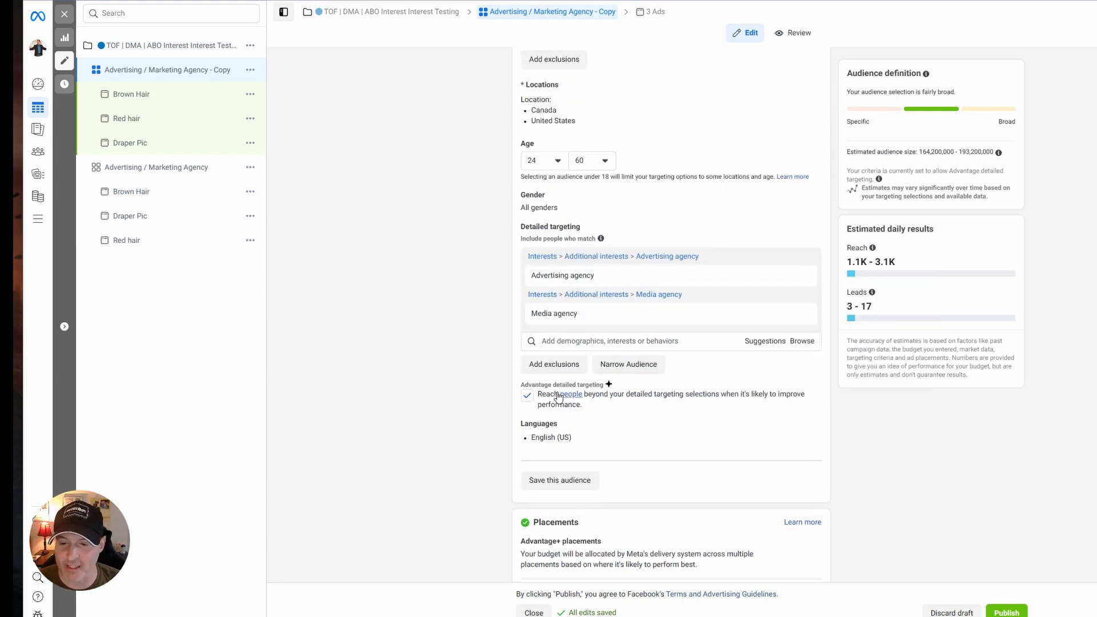
{"action": "left_click", "coordinate": [532, 400]}
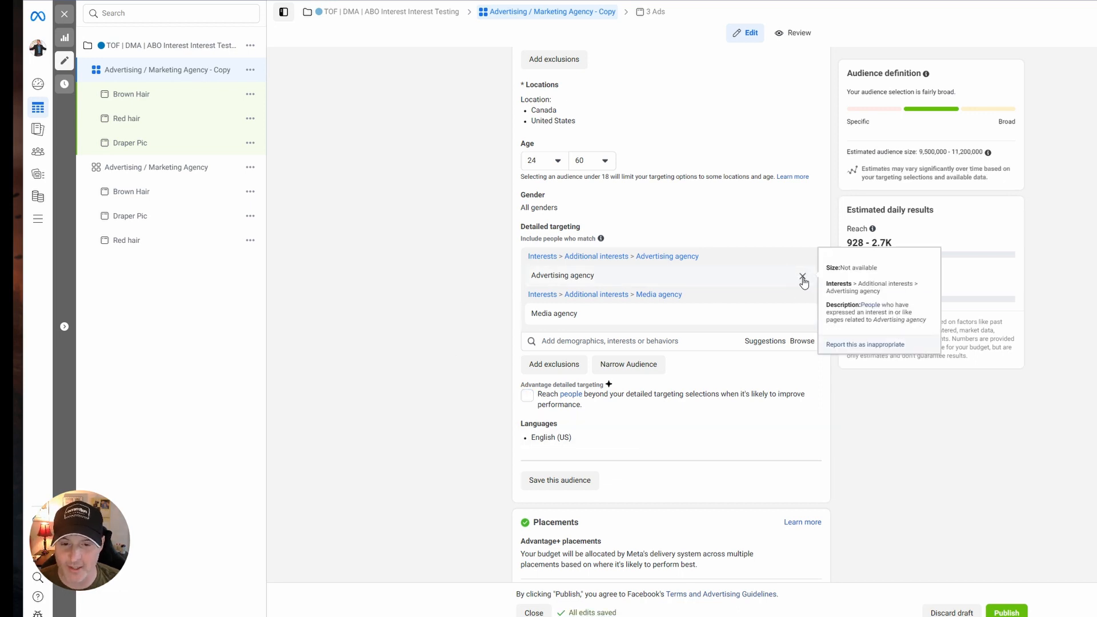
{"action": "left_click", "coordinate": [803, 258]}
{"action": "left_click", "coordinate": [803, 258]}
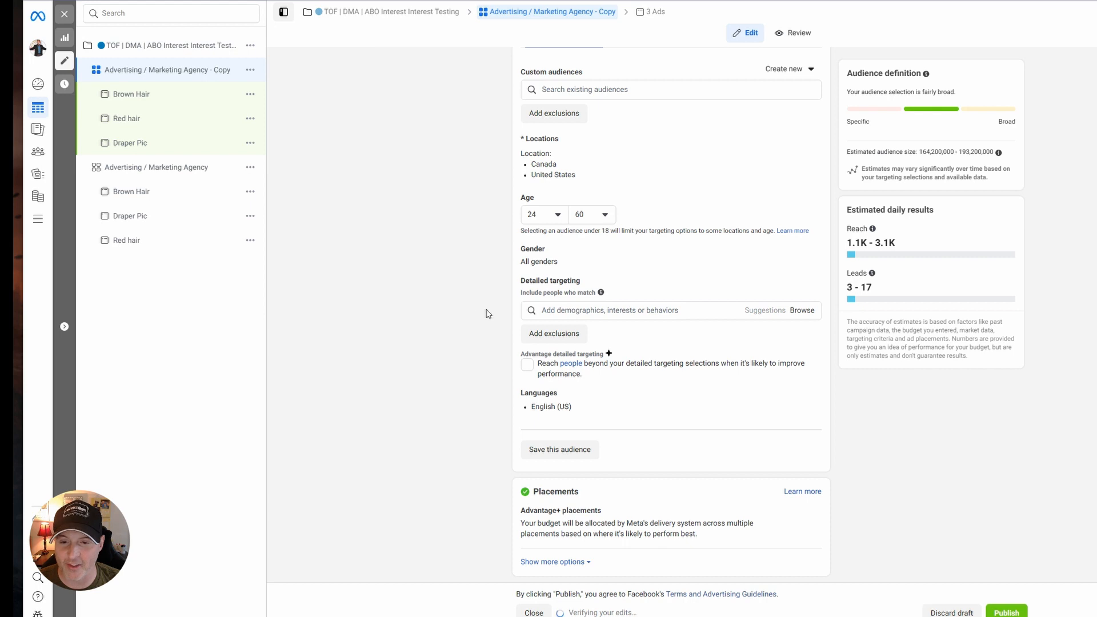
Search detailed targeting for "marketing" and add the Digital marketing (marketing) interest.
{"action": "left_click", "coordinate": [718, 310]}
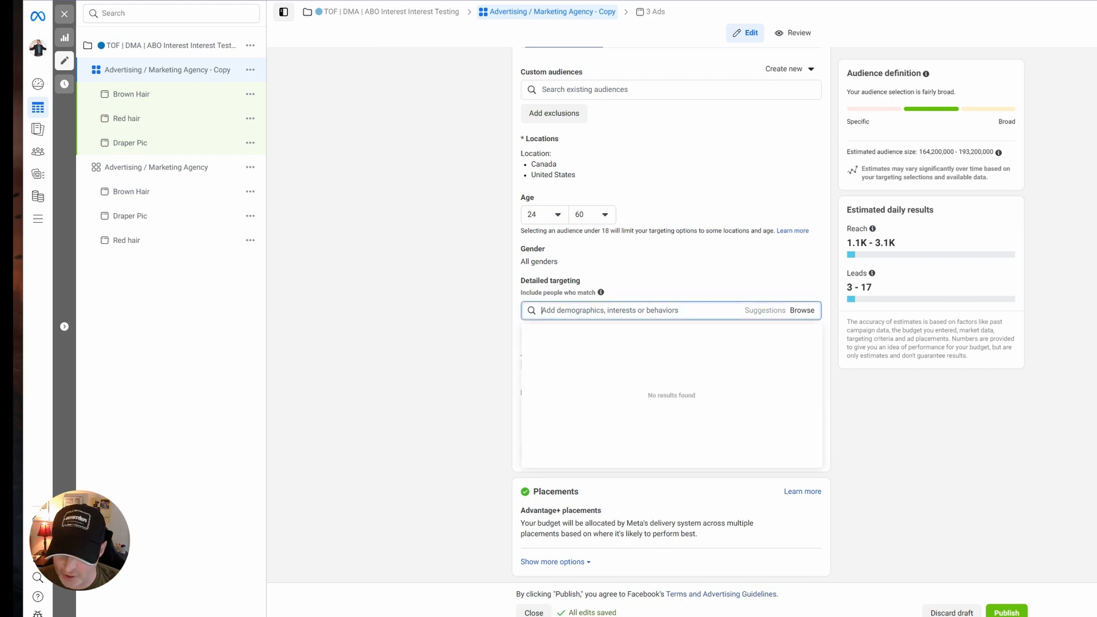
{"action": "type", "text": "marketing"}
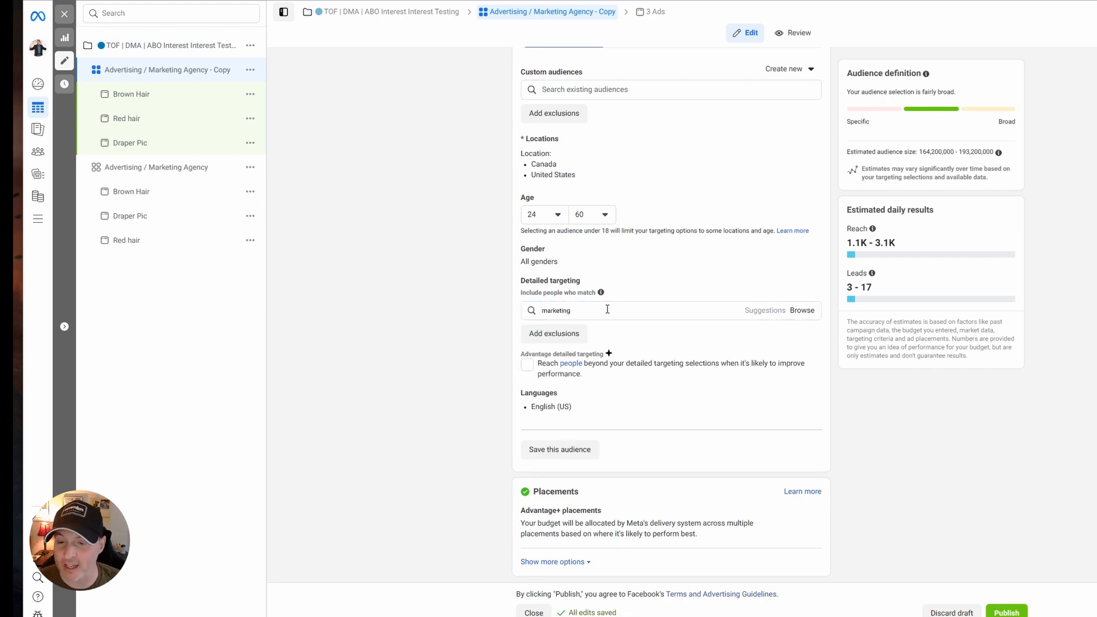
{"action": "double_click", "coordinate": [607, 309]}
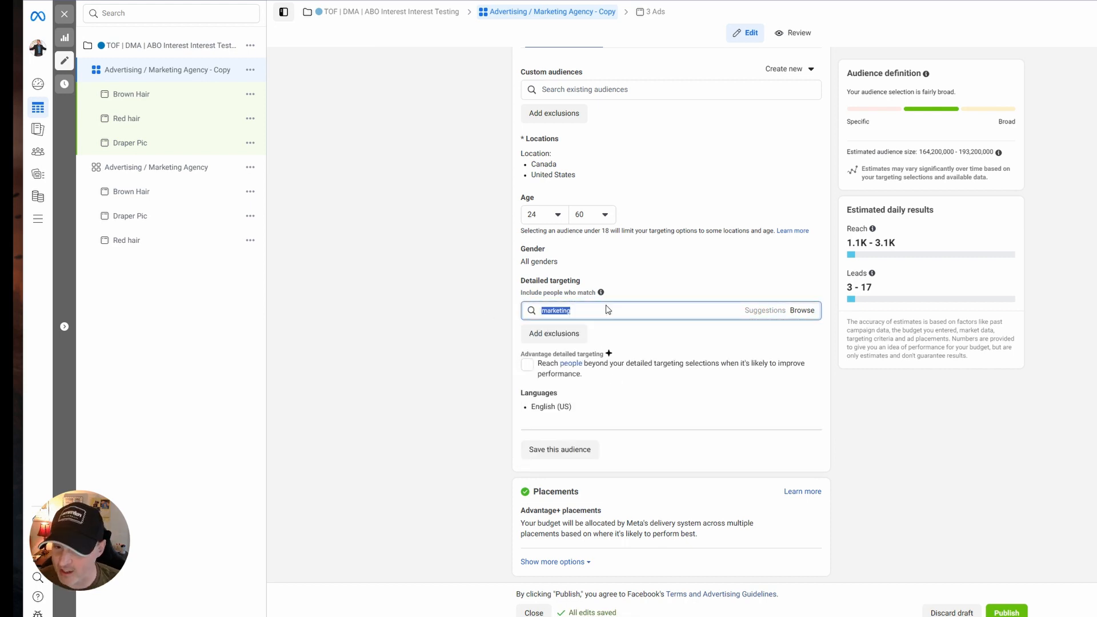
{"action": "key", "text": "BackSpace"}
{"action": "left_click", "coordinate": [667, 309]}
{"action": "type", "text": "m"}
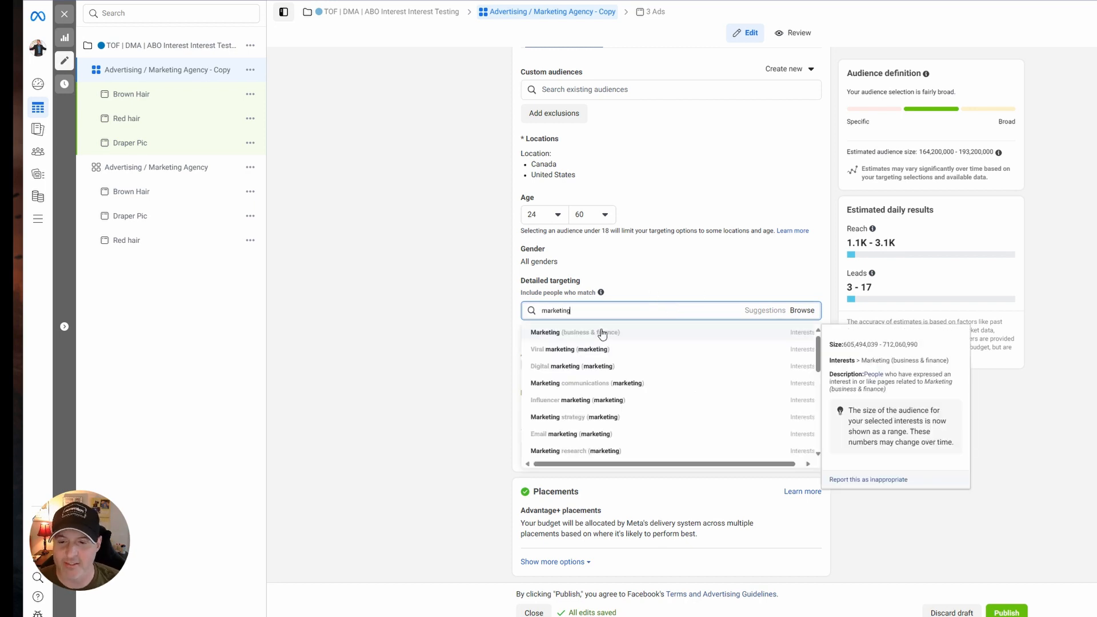
{"action": "left_click", "coordinate": [597, 367]}
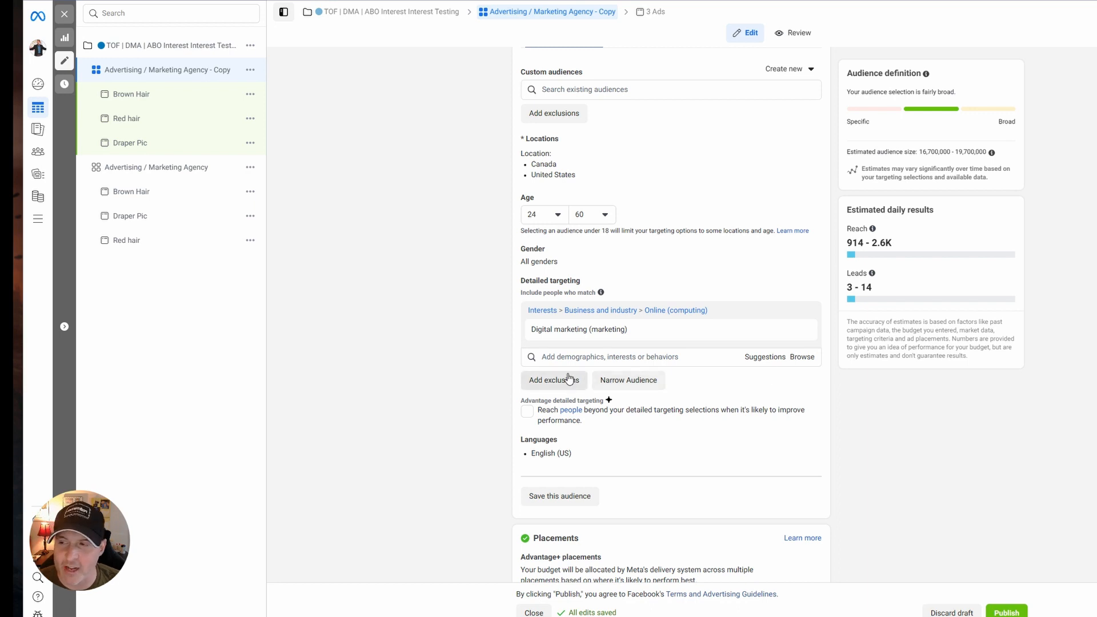
Narrow the audience so people must also match the Entrepreneurship (business & finance) interest.
{"action": "mouse_move", "coordinate": [574, 339]}
{"action": "left_click", "coordinate": [628, 380]}
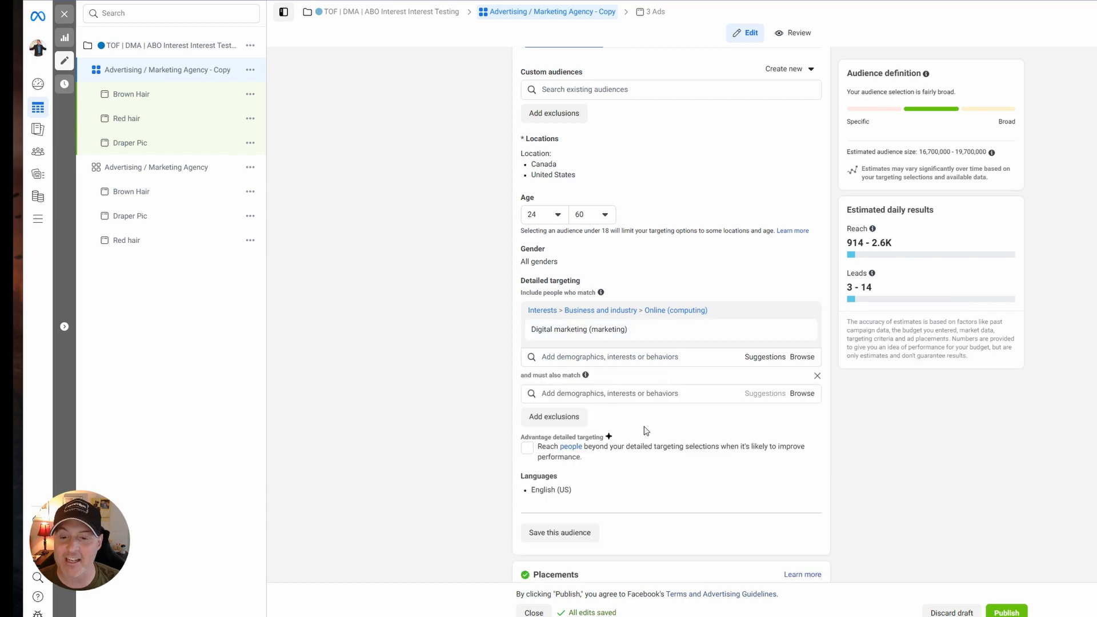
{"action": "left_click", "coordinate": [591, 394]}
{"action": "type", "text": "er"}
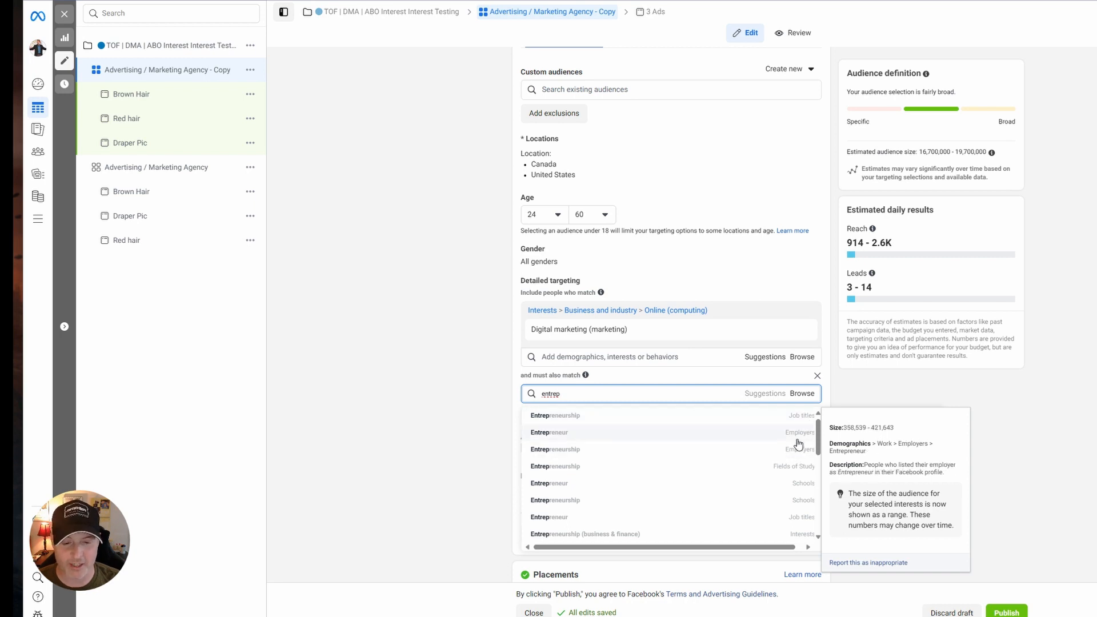
{"action": "scroll", "coordinate": [790, 512], "scroll_direction": "down", "scroll_amount": 1}
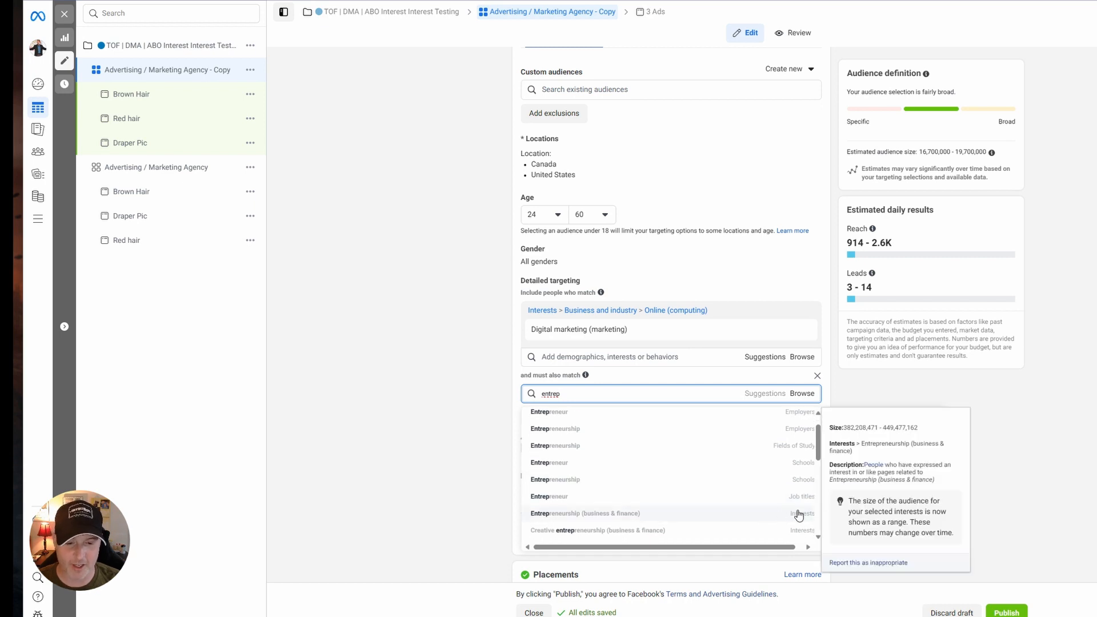
{"action": "left_click", "coordinate": [799, 514]}
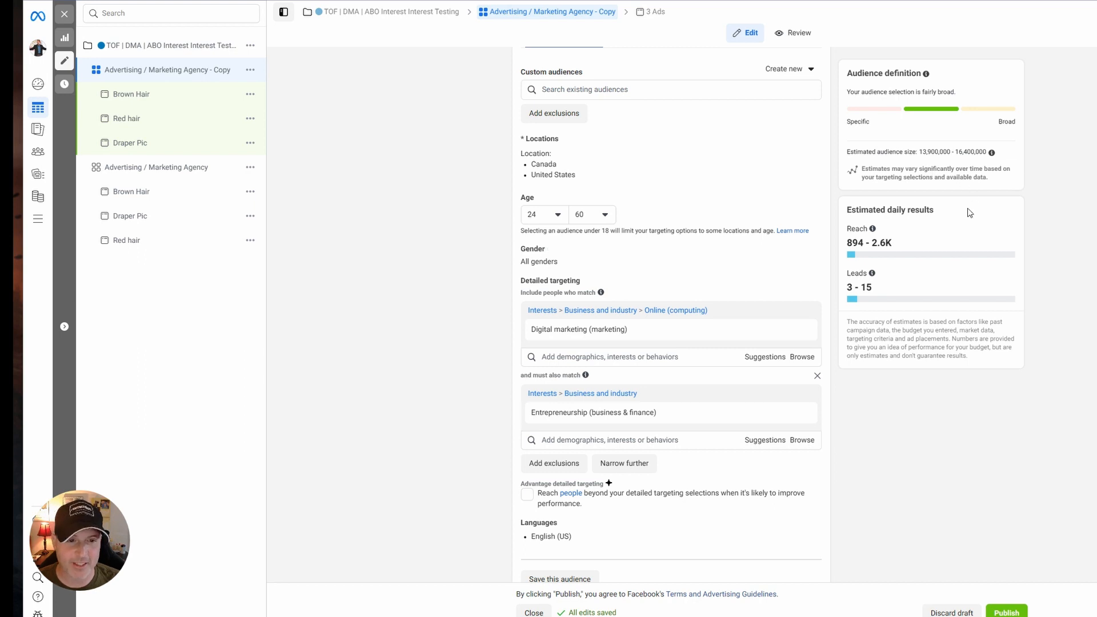
Rename the copied ad set as "Broad Marketing \ Entreprneurship" and publish it.
{"action": "scroll", "coordinate": [702, 470], "scroll_direction": "down", "scroll_amount": 3}
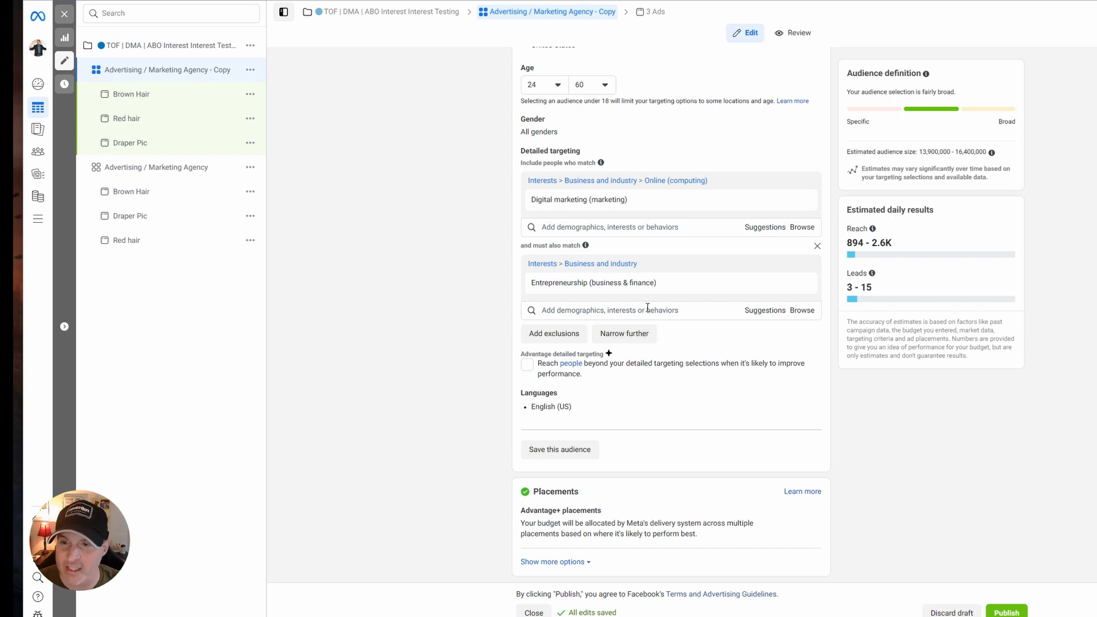
{"action": "scroll", "coordinate": [649, 312], "scroll_direction": "up", "scroll_amount": 15}
{"action": "left_click_drag", "start_coordinate": [655, 90], "coordinate": [505, 85]}
{"action": "type", "text": "Braoa"}
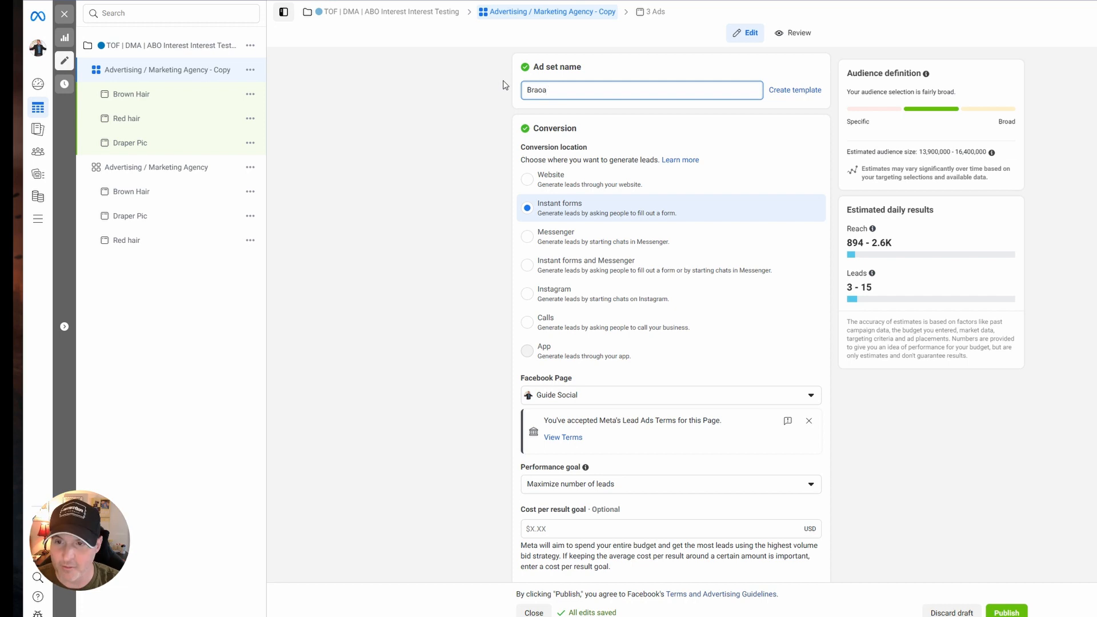
{"action": "type", "text": "d Marketin"}
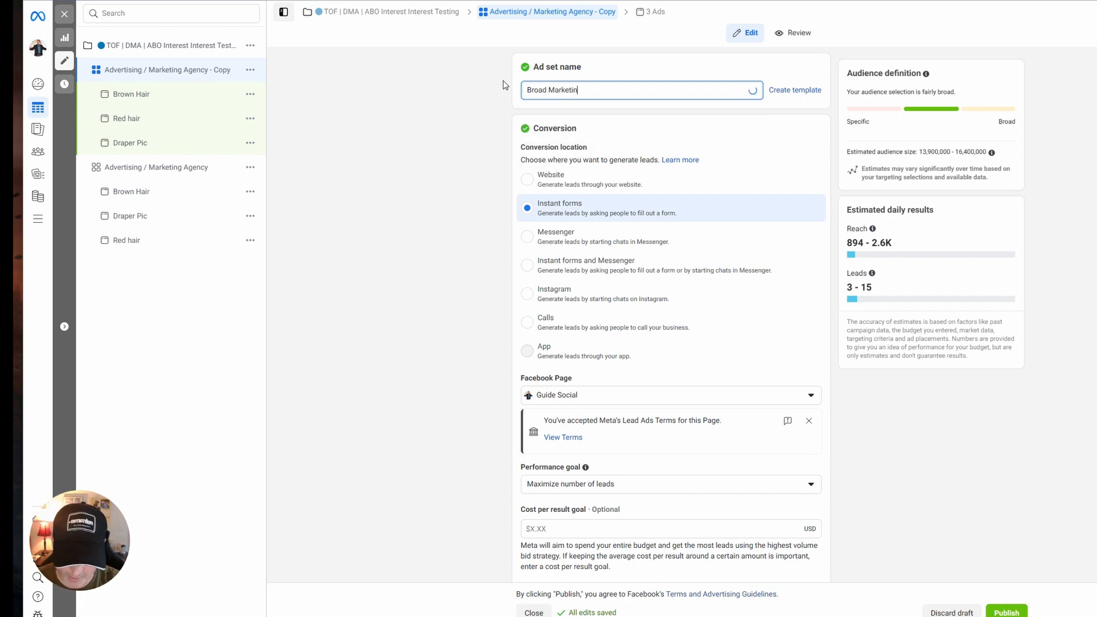
{"action": "type", "text": "g \\ Entr"}
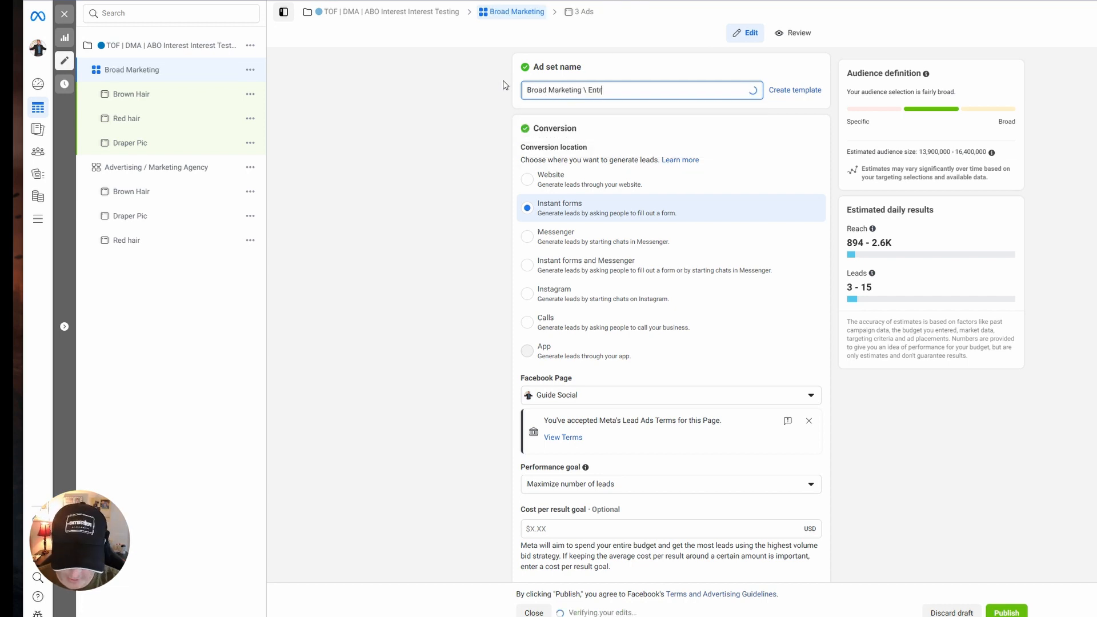
{"action": "type", "text": "eprneurship"}
{"action": "left_click", "coordinate": [461, 262]}
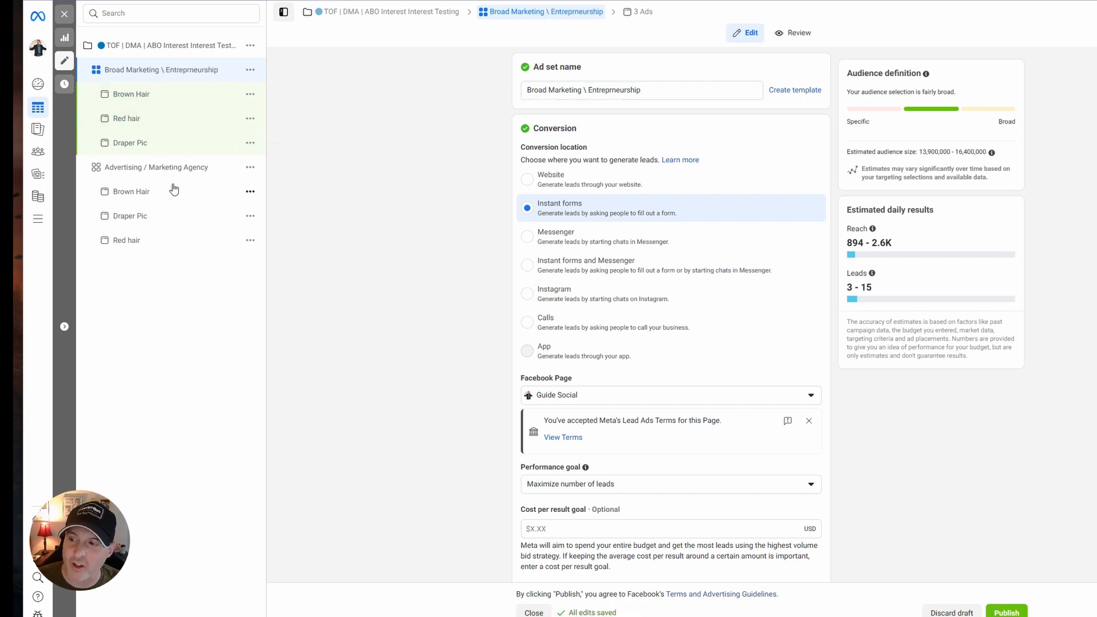
{"action": "left_click", "coordinate": [1009, 608]}
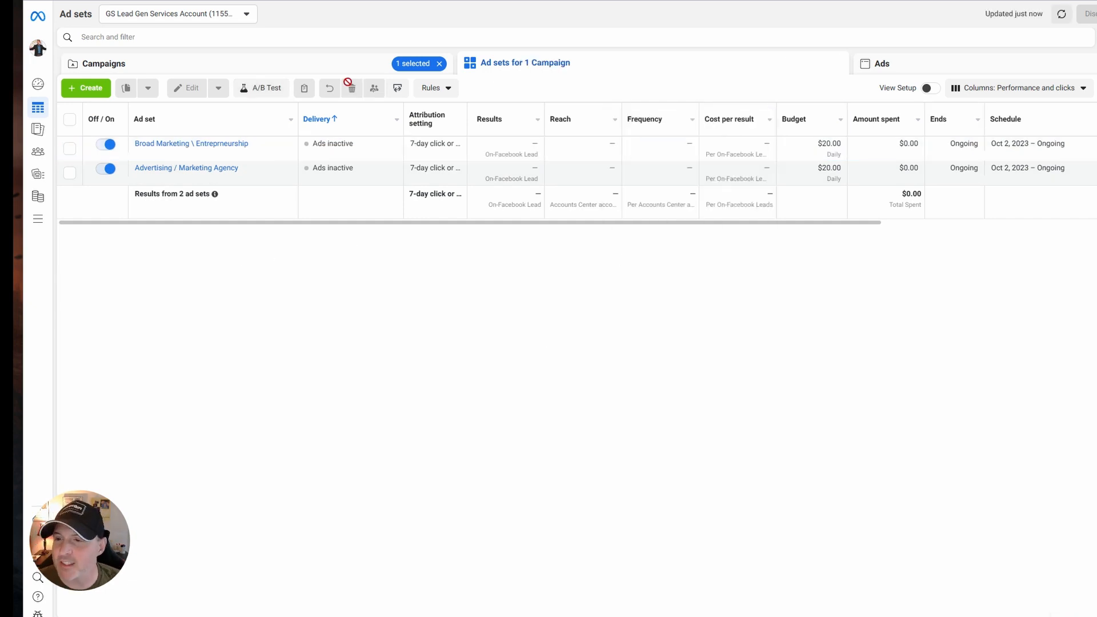
Open column customization for the campaign list and move Cost per result directly after Results.
{"action": "left_click", "coordinate": [319, 73]}
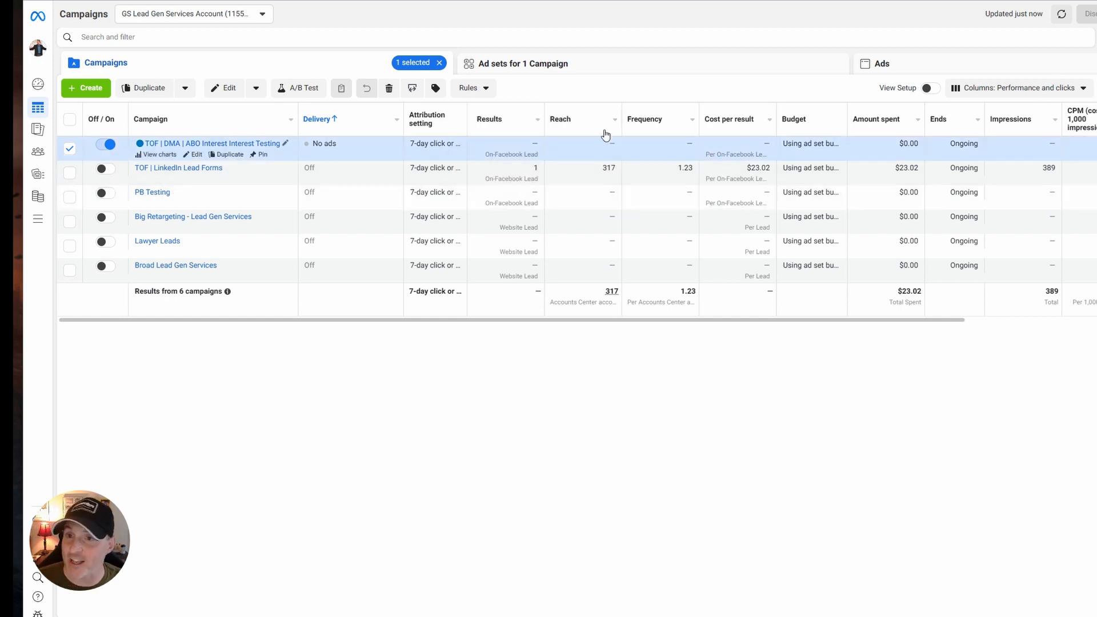
{"action": "left_click", "coordinate": [1063, 90]}
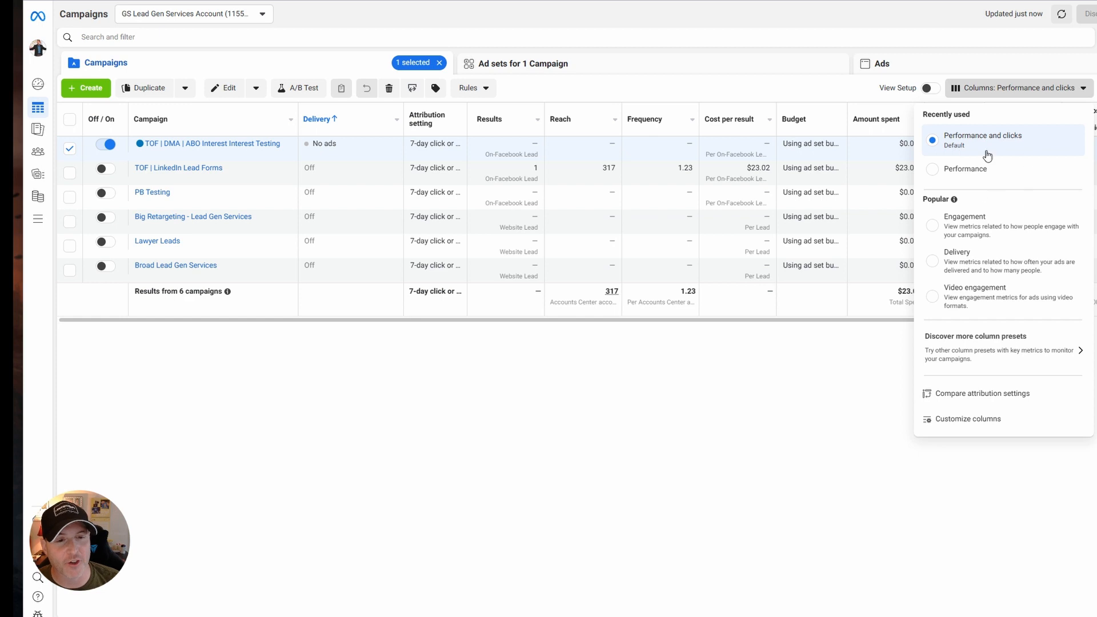
{"action": "left_click", "coordinate": [978, 146]}
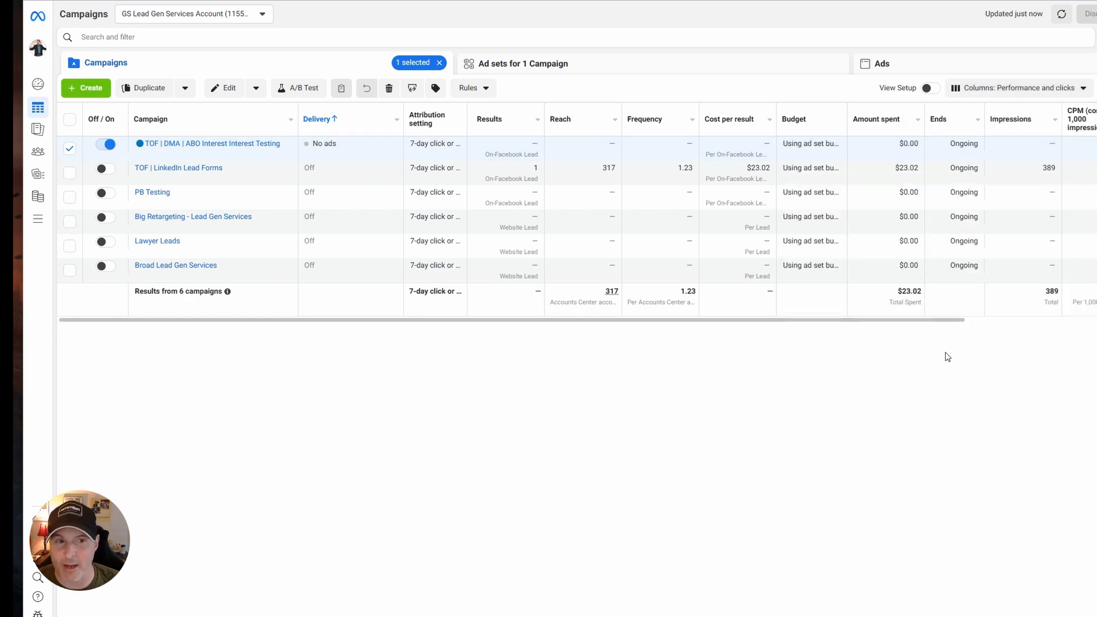
{"action": "left_click", "coordinate": [1011, 88]}
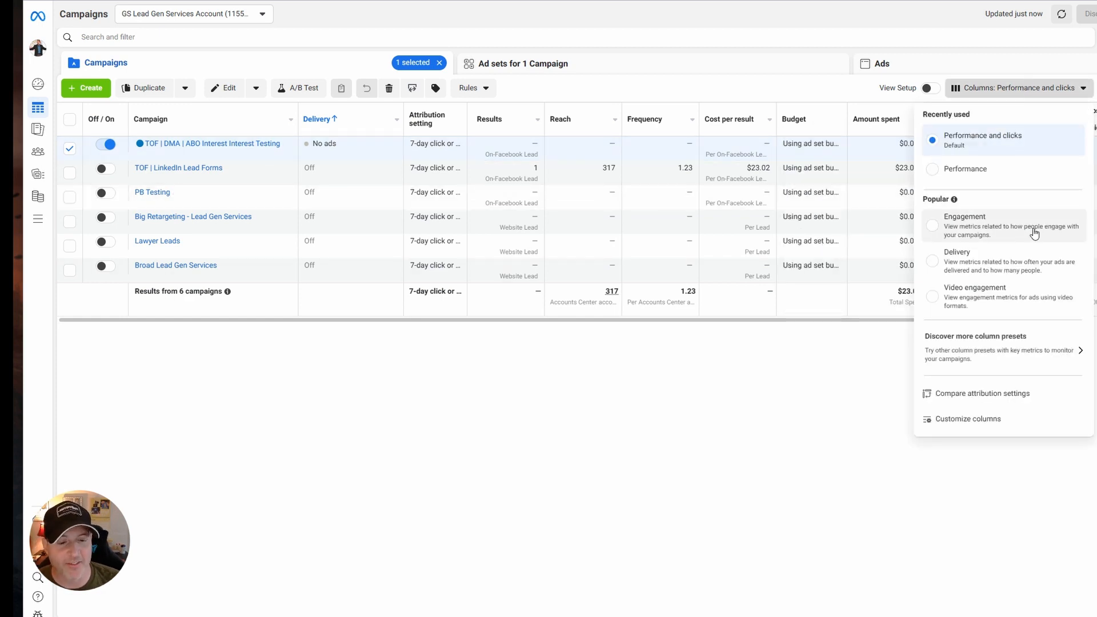
{"action": "left_click", "coordinate": [972, 422]}
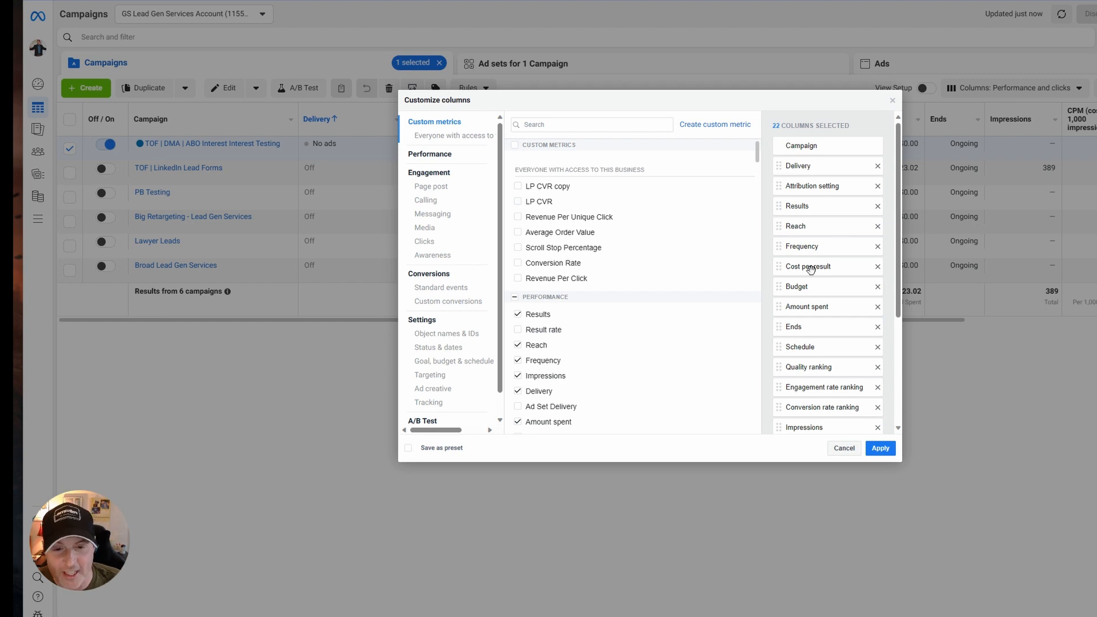
{"action": "left_click_drag", "start_coordinate": [810, 269], "coordinate": [812, 222]}
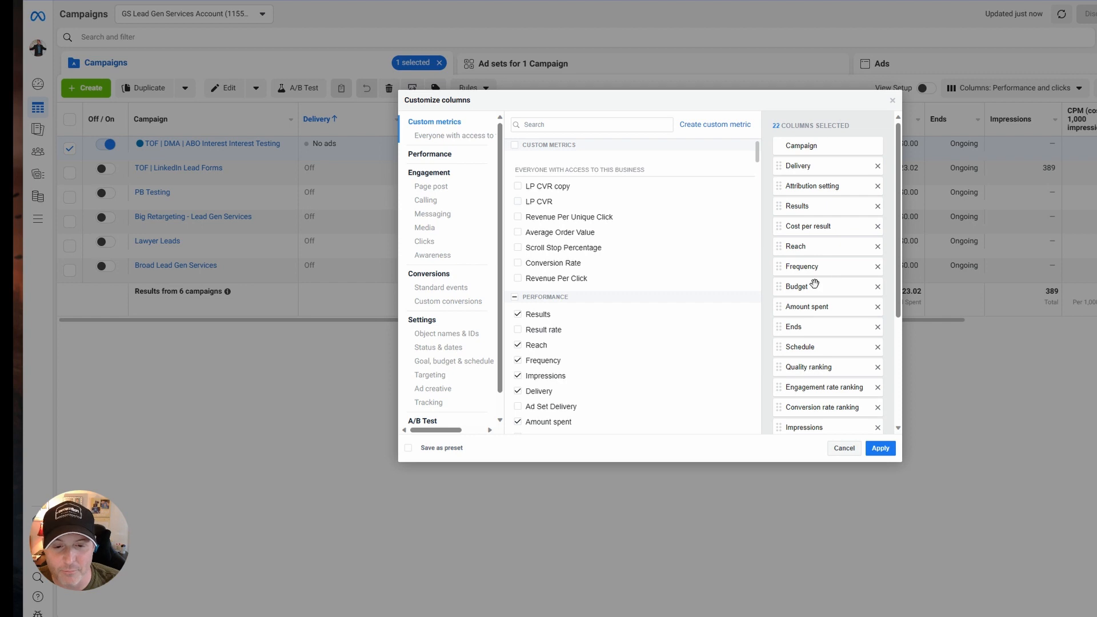
Remove the Ends, Schedule, Quality ranking, Engagement rate ranking and Conversion rate ranking columns from the selected columns.
{"action": "left_click", "coordinate": [878, 327]}
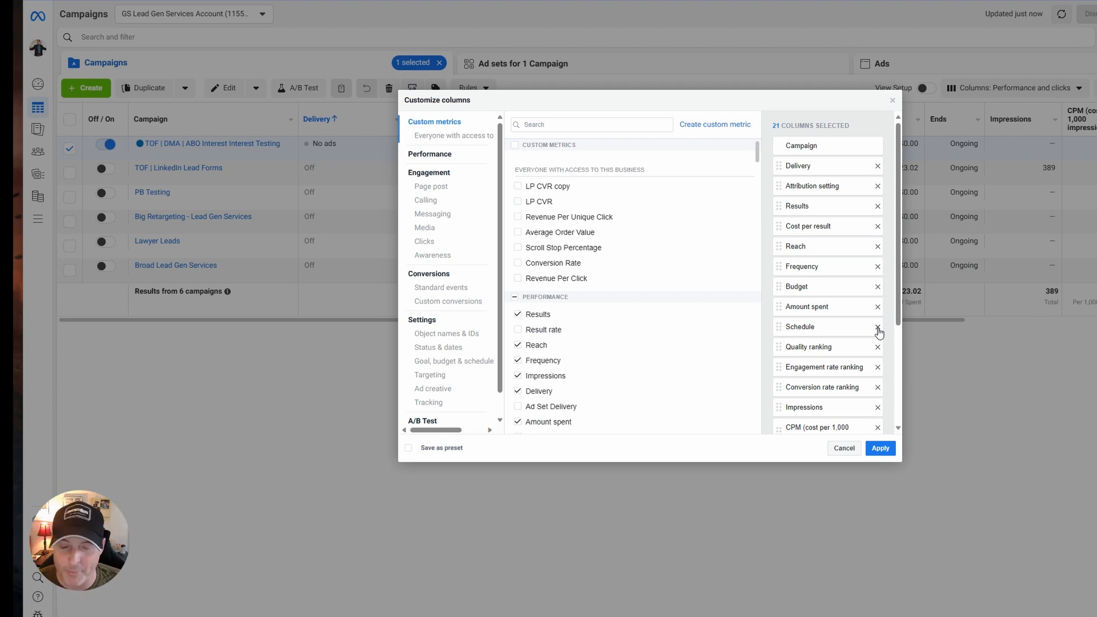
{"action": "left_click", "coordinate": [878, 328]}
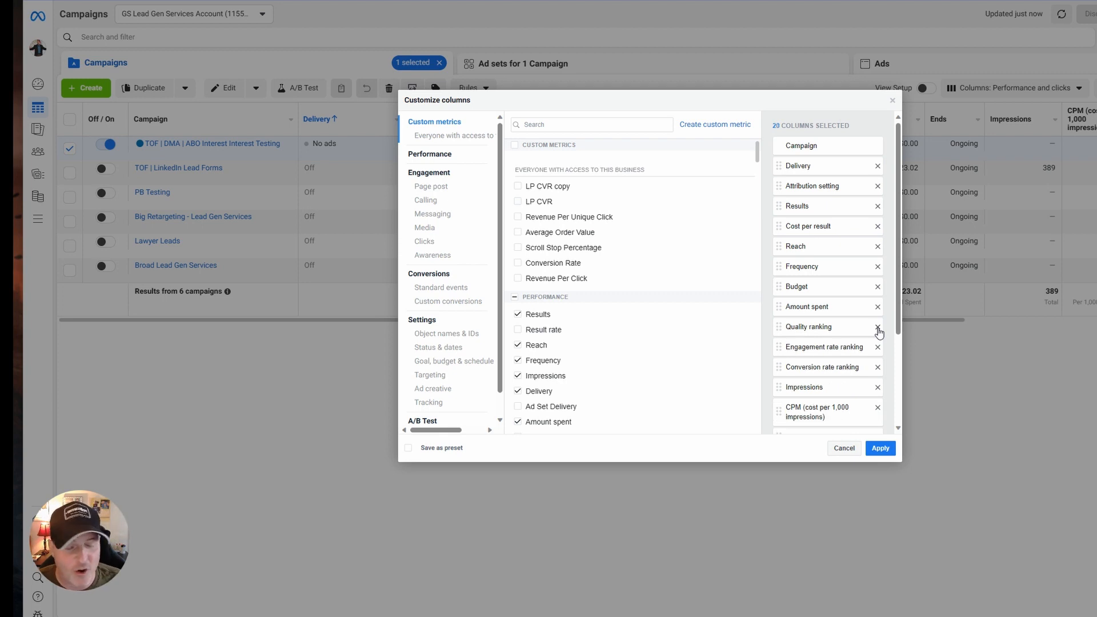
{"action": "left_click", "coordinate": [878, 328]}
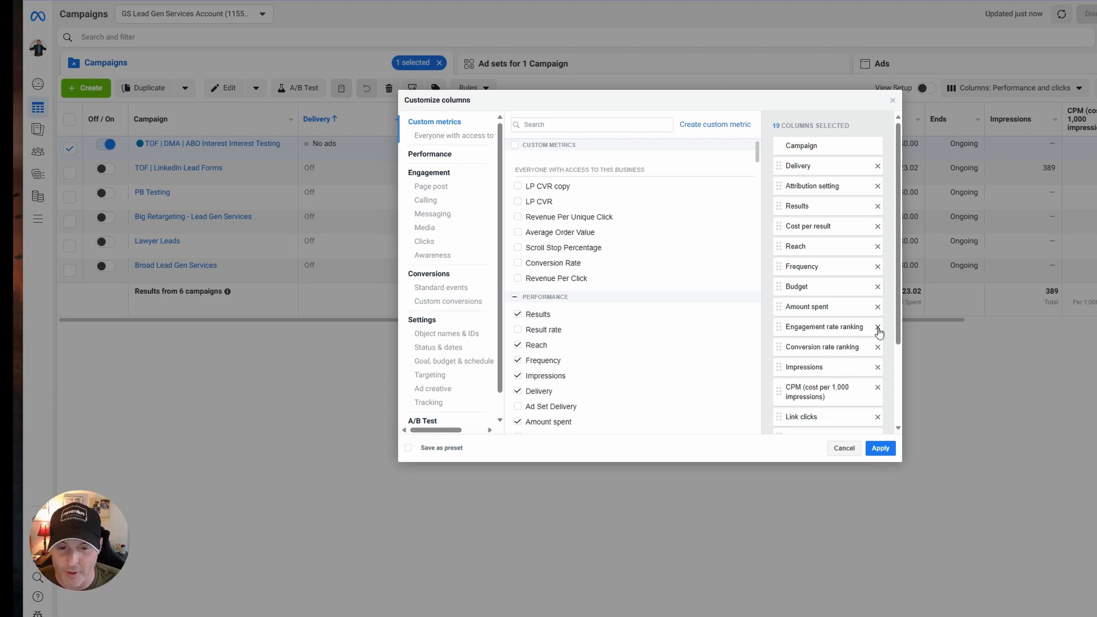
{"action": "left_click", "coordinate": [878, 327]}
{"action": "left_click", "coordinate": [878, 327]}
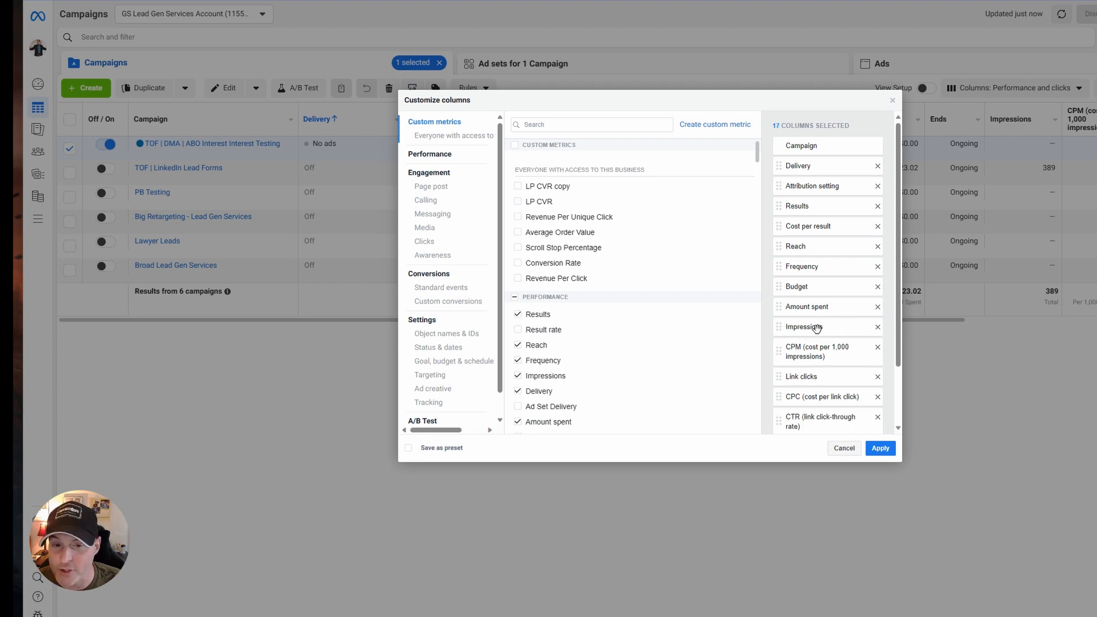
Move Impressions directly before Reach and remove the Clicks (all), CTR (all) and CPC (All) columns.
{"action": "left_click_drag", "start_coordinate": [821, 326], "coordinate": [825, 264]}
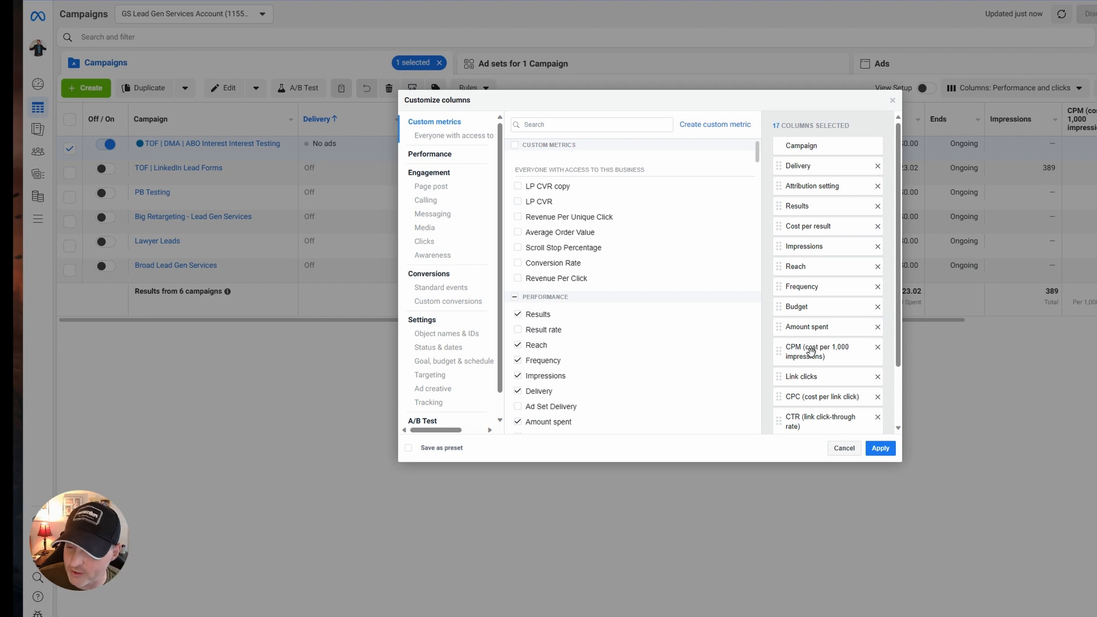
{"action": "scroll", "coordinate": [823, 358], "scroll_direction": "down", "scroll_amount": 1}
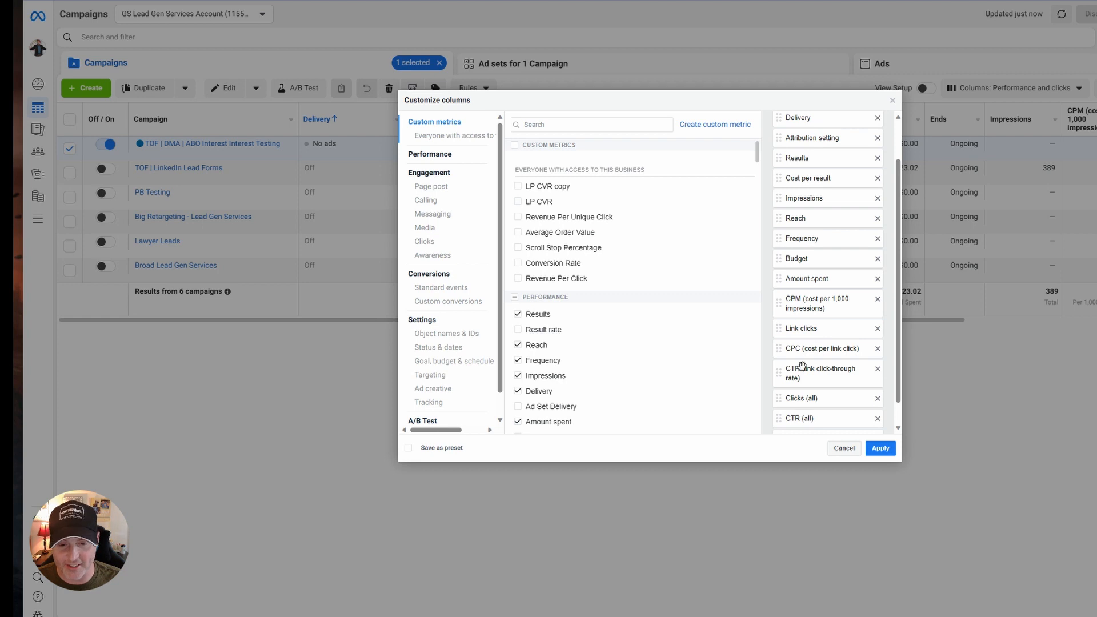
{"action": "scroll", "coordinate": [829, 385], "scroll_direction": "down", "scroll_amount": 1}
{"action": "left_click", "coordinate": [878, 374]}
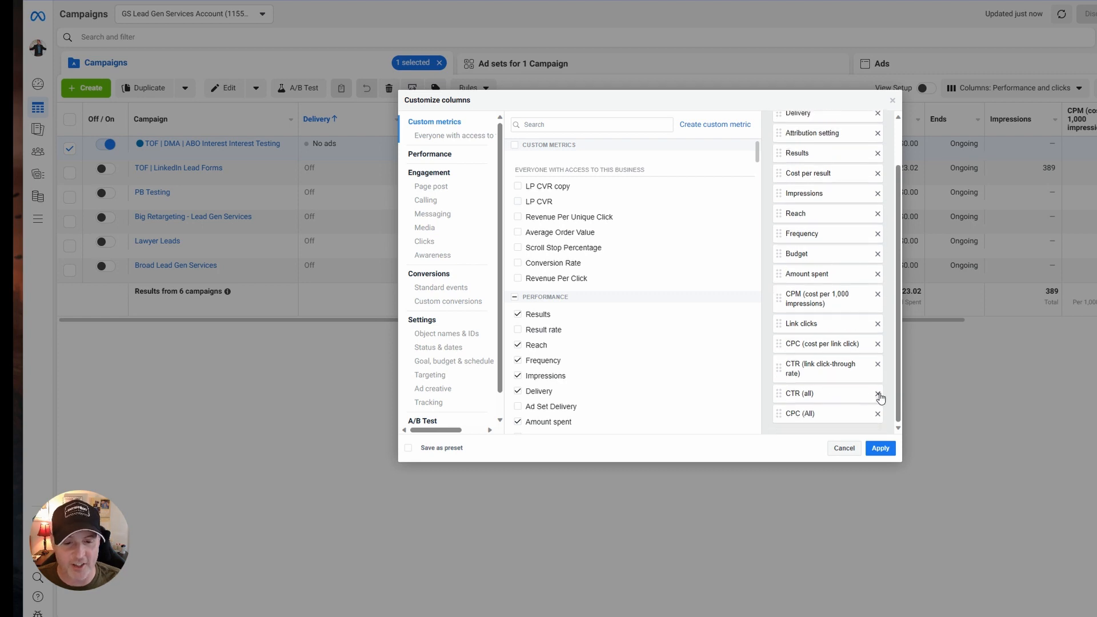
{"action": "left_click", "coordinate": [877, 394]}
{"action": "left_click", "coordinate": [878, 414]}
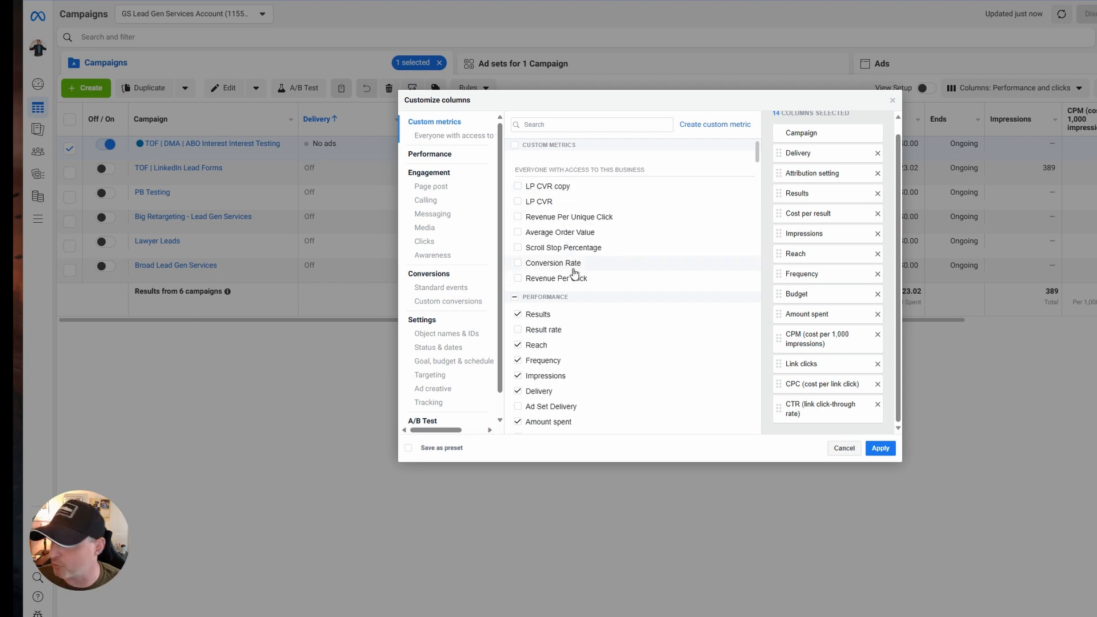
{"action": "mouse_move", "coordinate": [573, 270]}
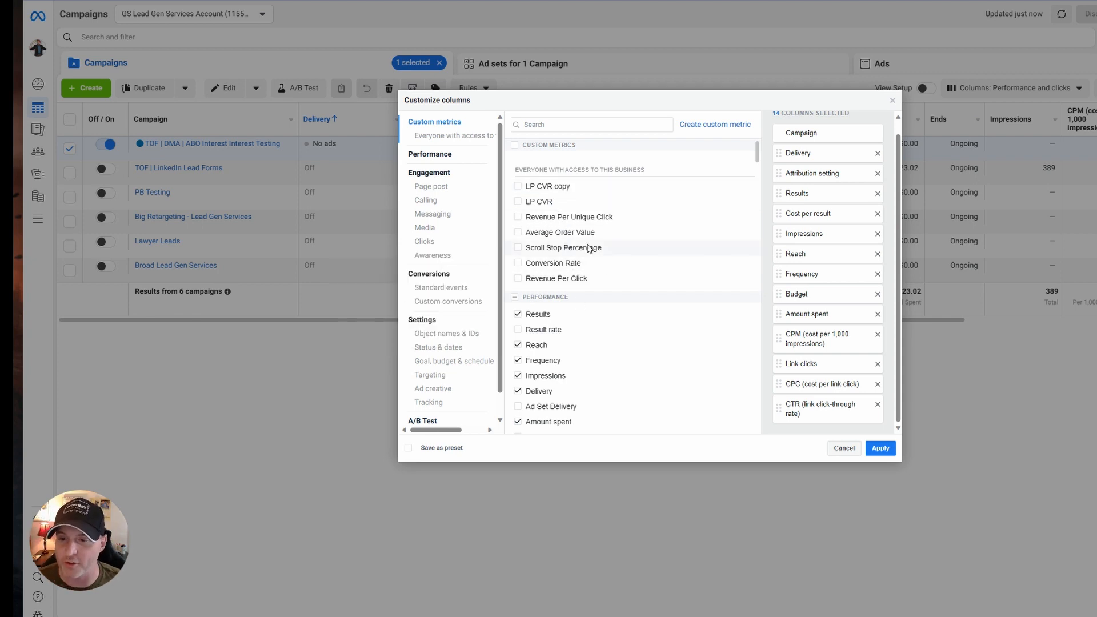
{"action": "mouse_move", "coordinate": [589, 248]}
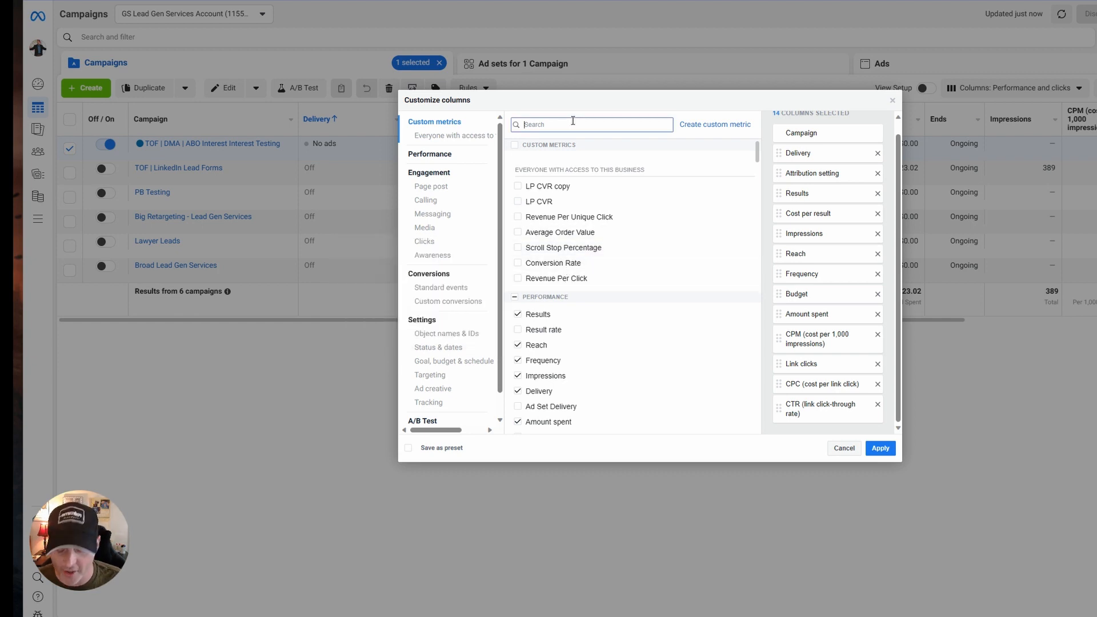
Add the Schedule column plus the Total and Cost metrics for Appointments scheduled to the selected columns.
{"action": "type", "text": "sched"}
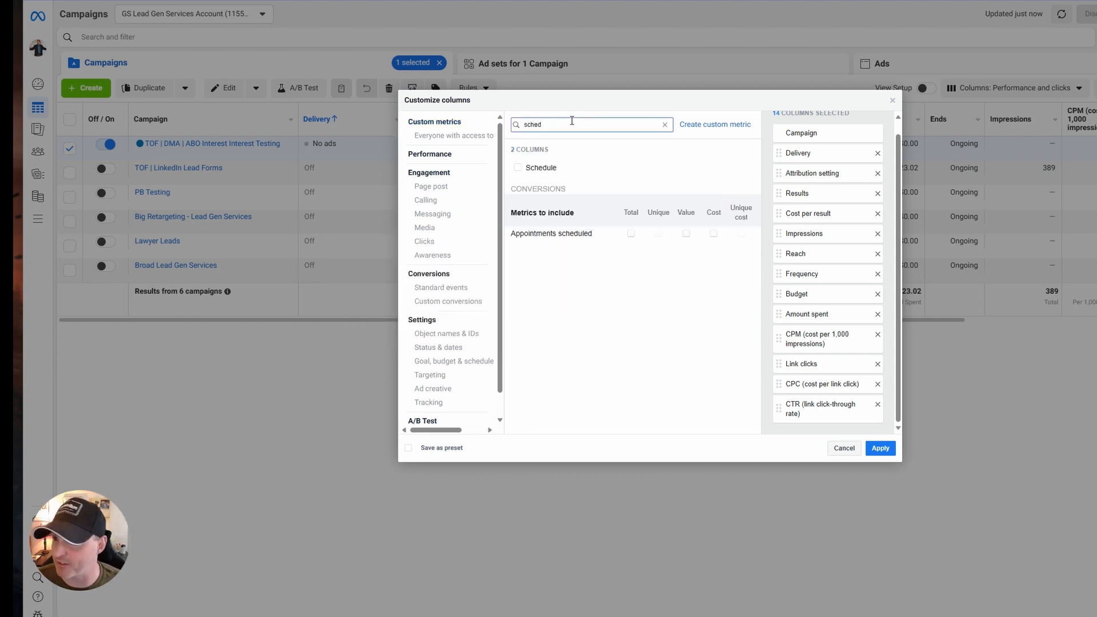
{"action": "left_click", "coordinate": [543, 167]}
{"action": "left_click", "coordinate": [631, 233]}
{"action": "left_click", "coordinate": [714, 233]}
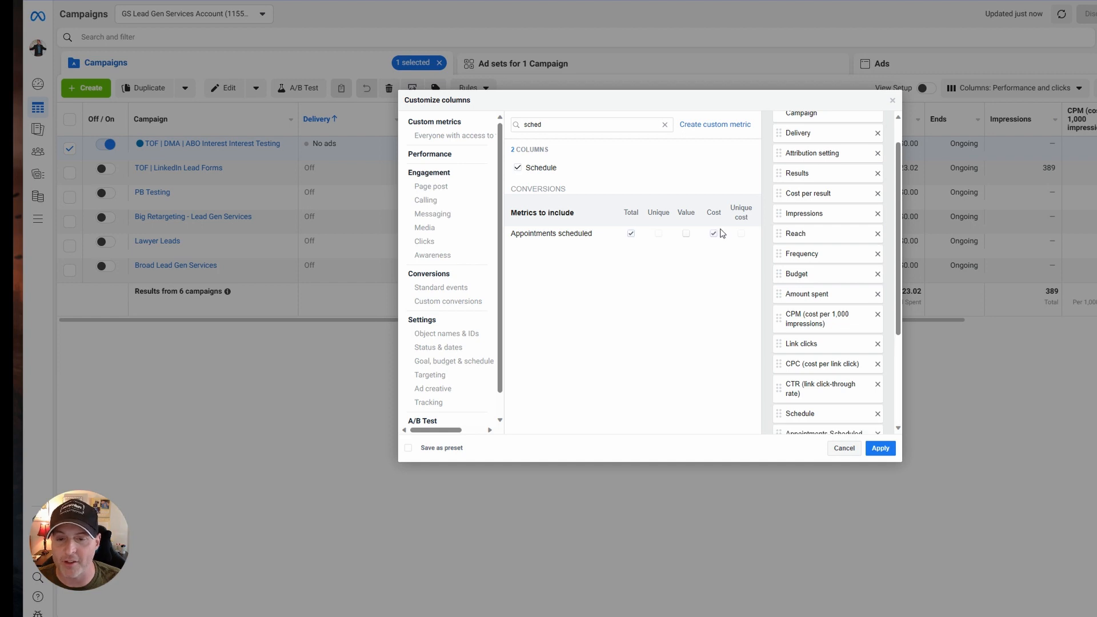
{"action": "scroll", "coordinate": [832, 338], "scroll_direction": "down", "scroll_amount": 3}
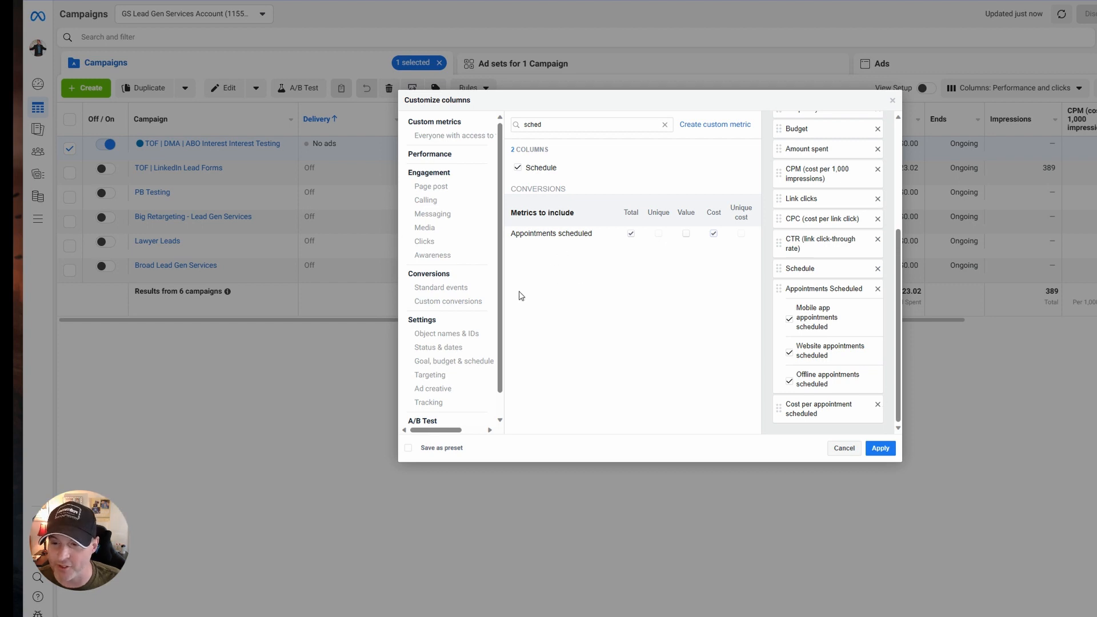
Save the column selection as a preset named "LG MASTER" and apply it to the campaign list.
{"action": "left_click", "coordinate": [460, 289]}
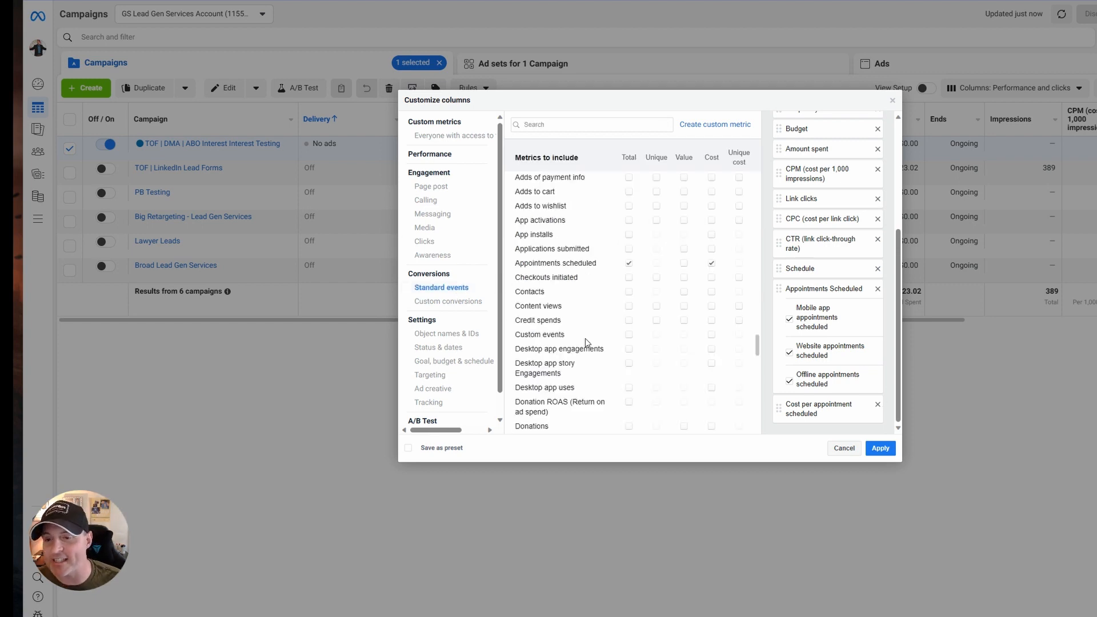
{"action": "scroll", "coordinate": [589, 343], "scroll_direction": "down", "scroll_amount": 3}
{"action": "scroll", "coordinate": [606, 309], "scroll_direction": "up", "scroll_amount": 6}
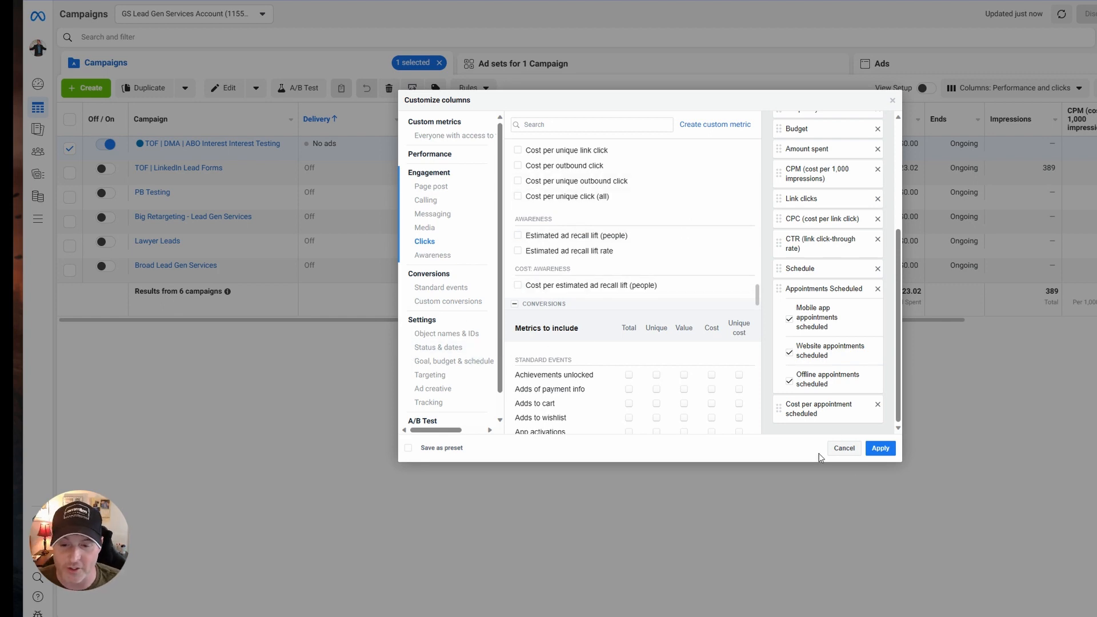
{"action": "left_click", "coordinate": [408, 448]}
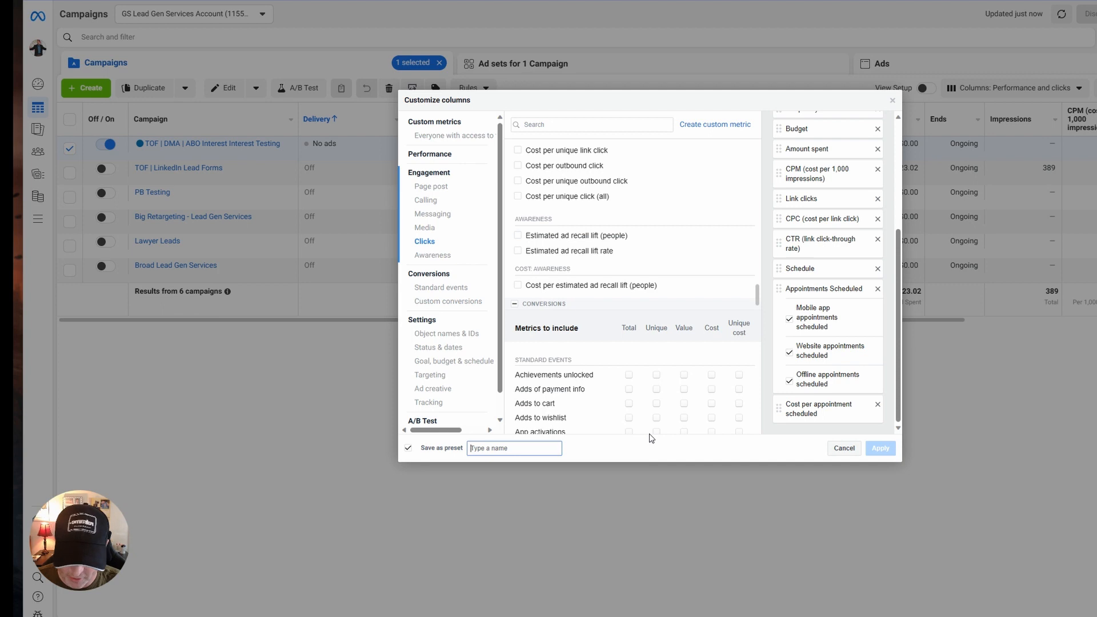
{"action": "type", "text": "LG MASTER"}
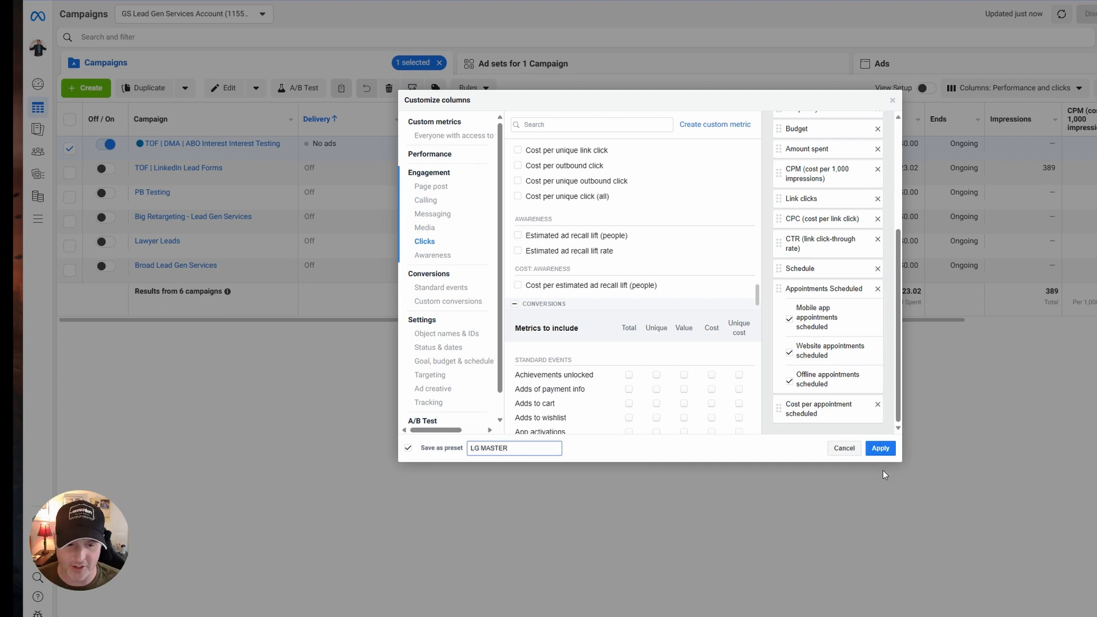
{"action": "left_click", "coordinate": [880, 448]}
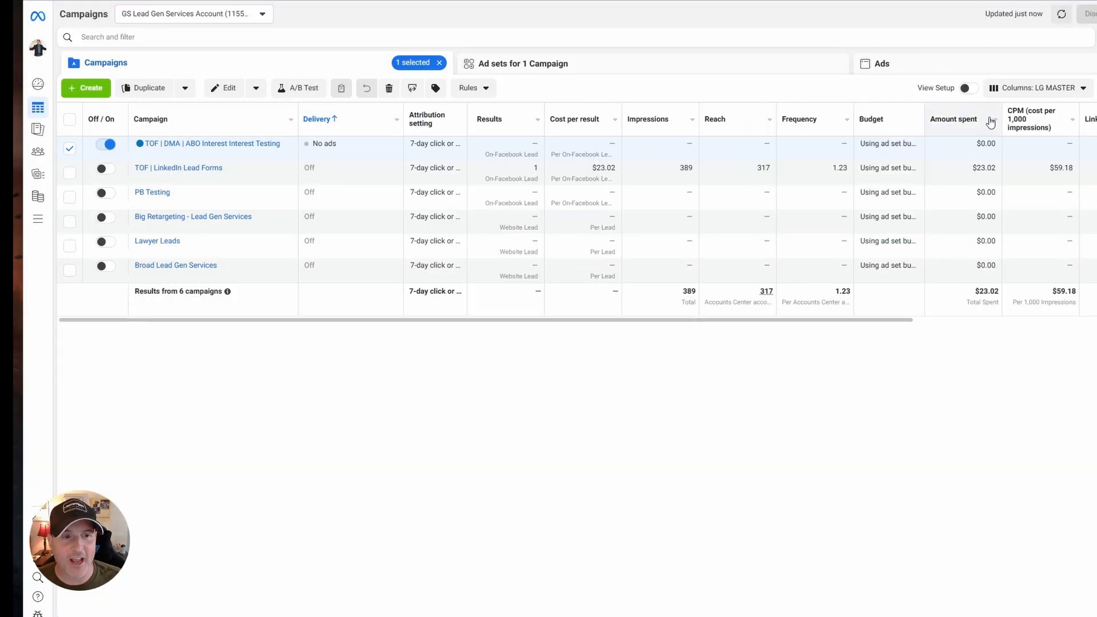
{"action": "left_click", "coordinate": [1050, 92]}
{"action": "left_click", "coordinate": [620, 366]}
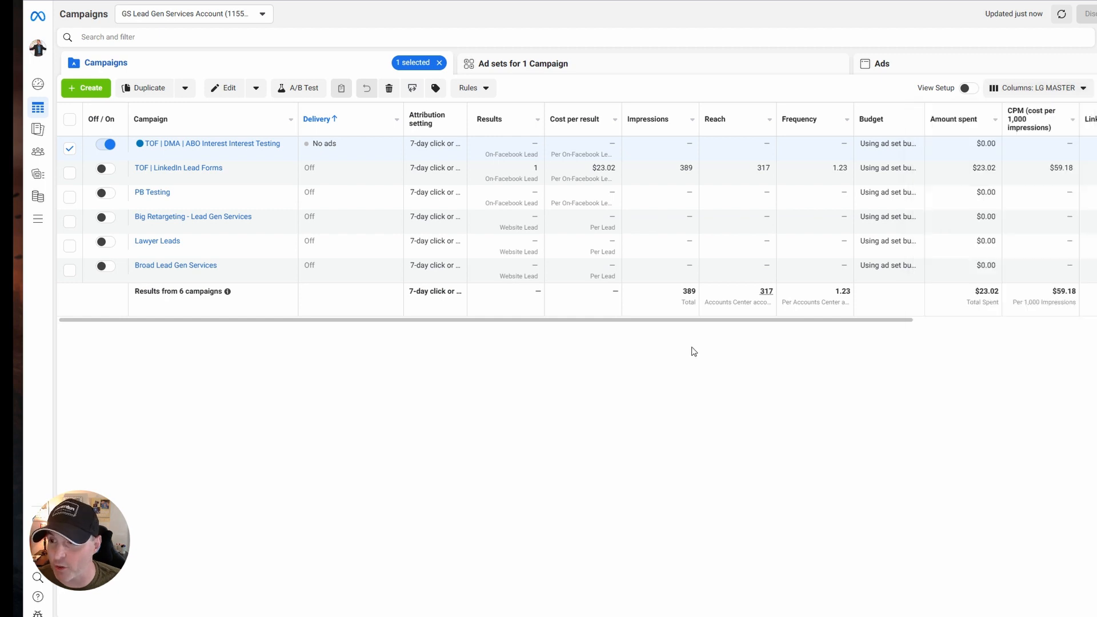
Filter the campaign list to campaigns whose delivery is Active and choose the LG MASTER column preset.
{"action": "left_click", "coordinate": [209, 36]}
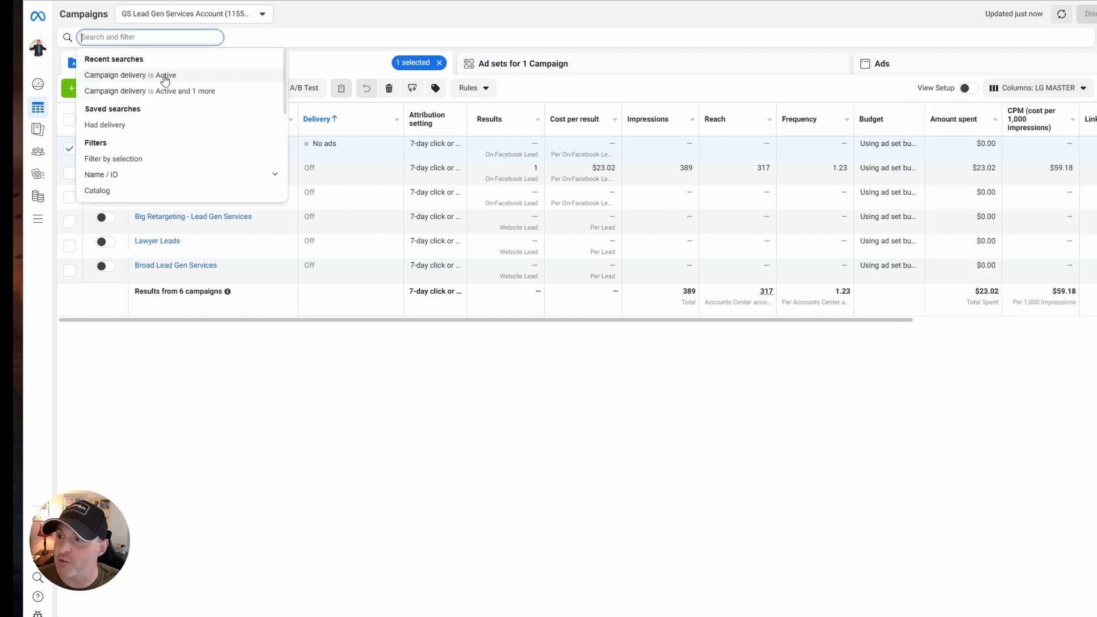
{"action": "left_click", "coordinate": [129, 76]}
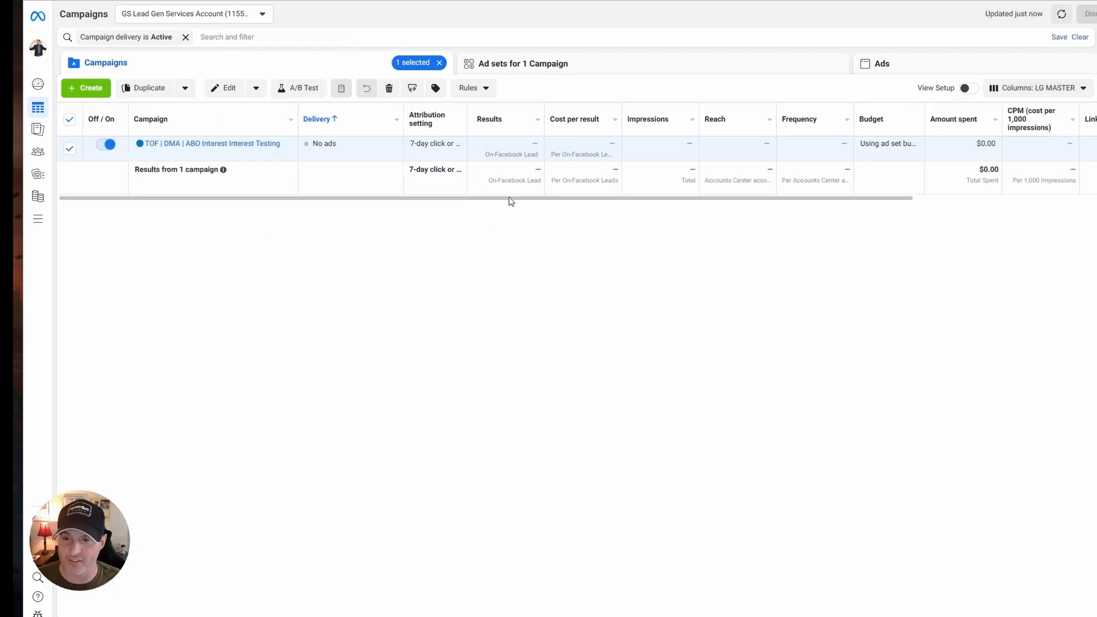
{"action": "left_click", "coordinate": [1046, 87]}
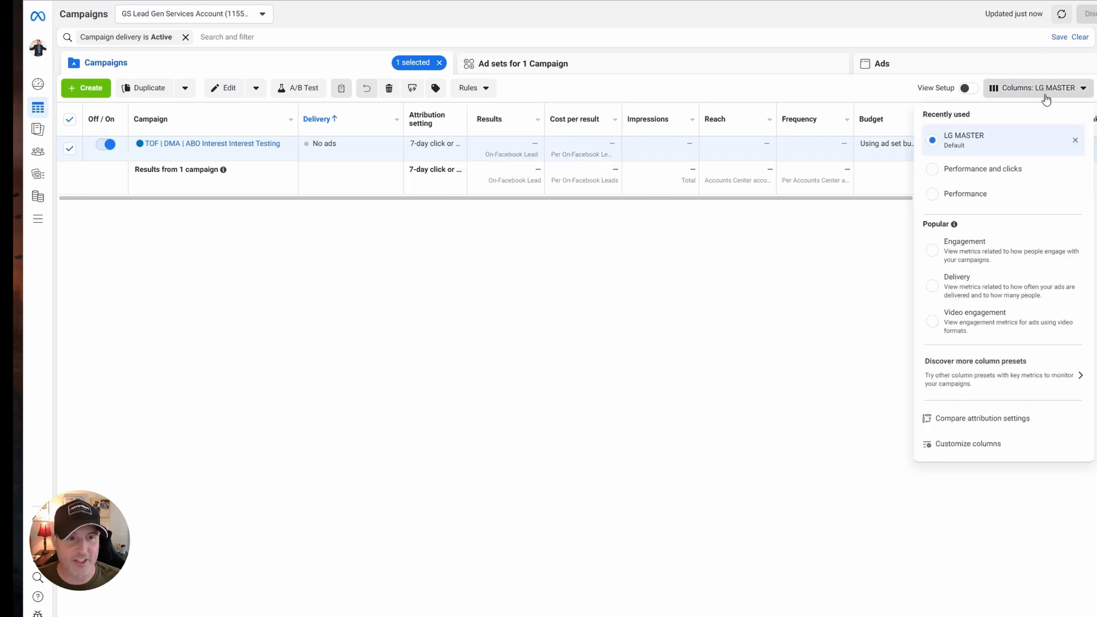
{"action": "left_click", "coordinate": [970, 151]}
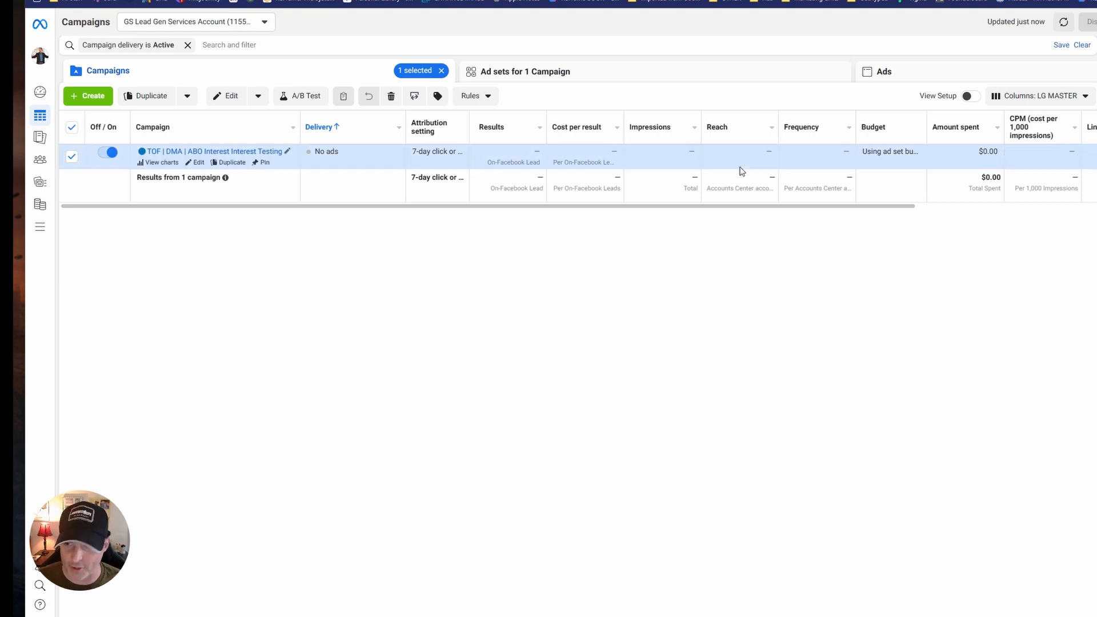
Examine all the reporting columns of the active campaign, from Delivery and Results through to the appointments scheduled metrics.
{"action": "left_click_drag", "start_coordinate": [863, 214], "coordinate": [1059, 206]}
{"action": "left_click", "coordinate": [972, 230]}
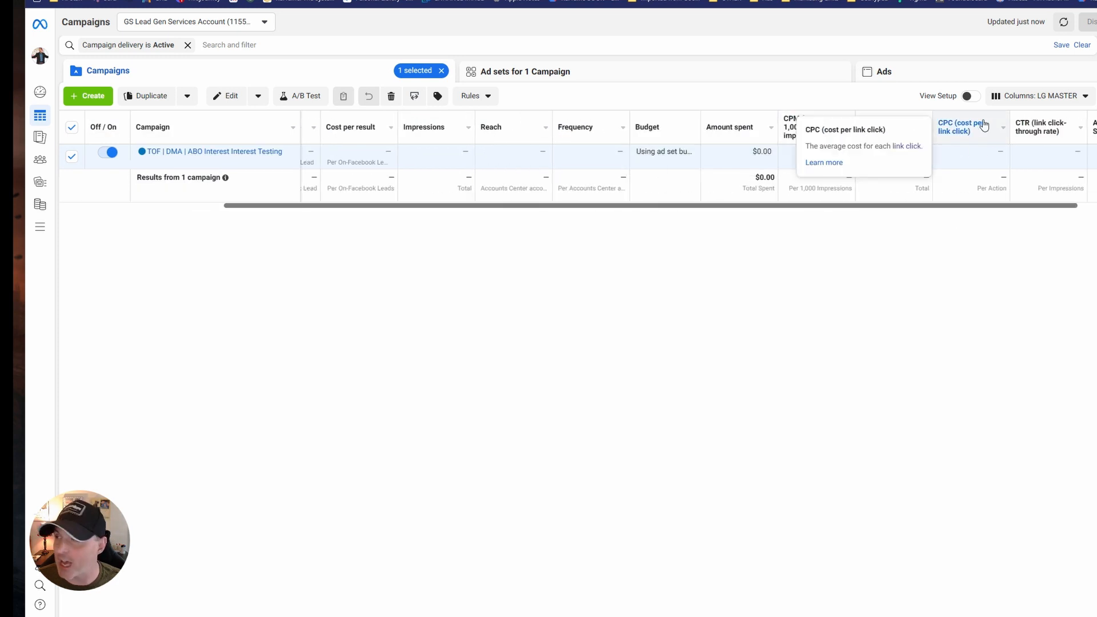
{"action": "left_click_drag", "start_coordinate": [968, 206], "coordinate": [1096, 206]}
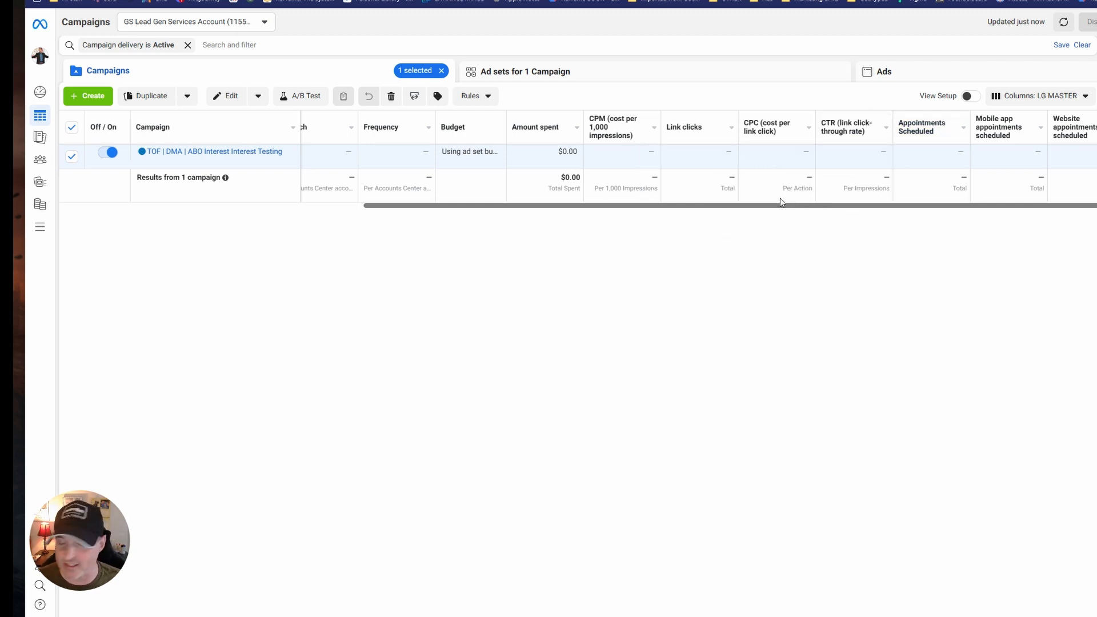
{"action": "left_click_drag", "start_coordinate": [786, 206], "coordinate": [381, 233]}
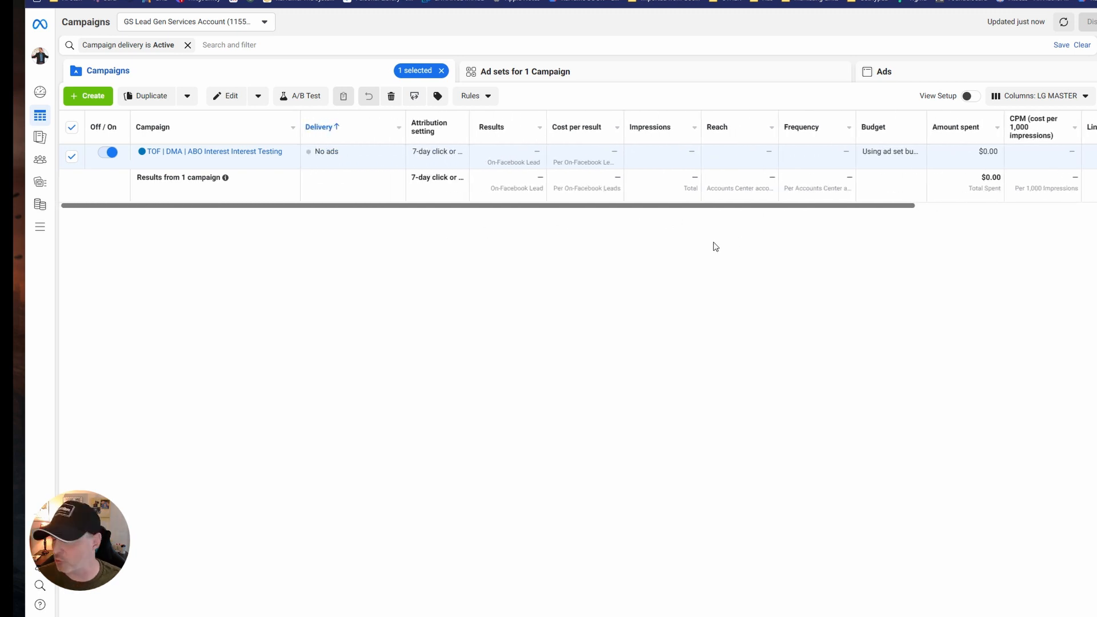
{"action": "left_click_drag", "start_coordinate": [610, 207], "coordinate": [840, 216]}
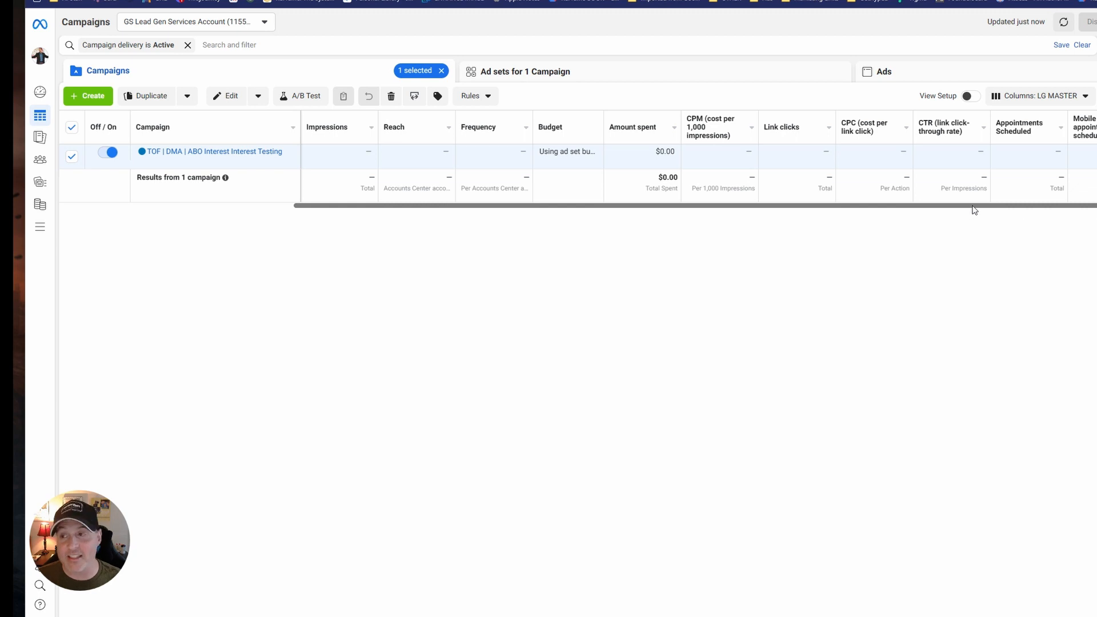
{"action": "left_click_drag", "start_coordinate": [973, 207], "coordinate": [777, 221]}
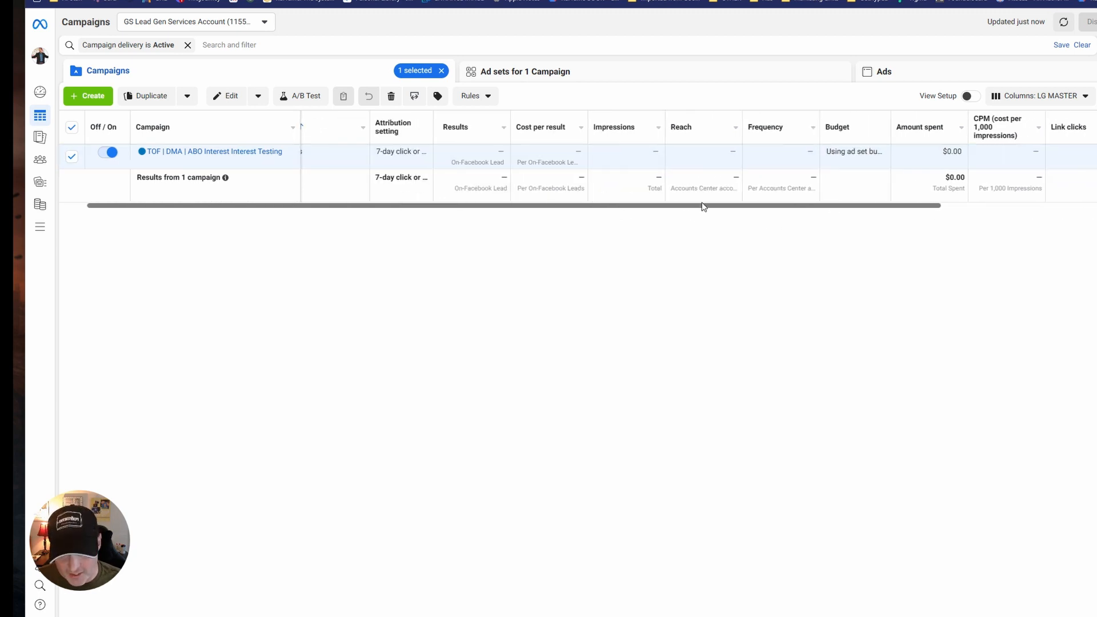
{"action": "left_click_drag", "start_coordinate": [704, 207], "coordinate": [1086, 192]}
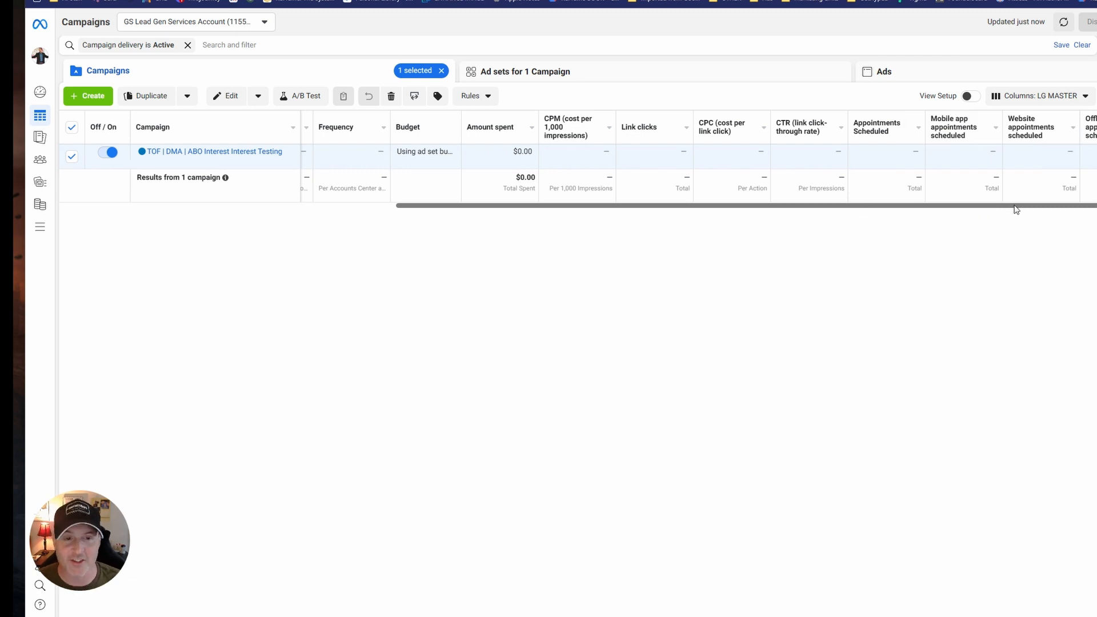
{"action": "left_click_drag", "start_coordinate": [1046, 211], "coordinate": [662, 529]}
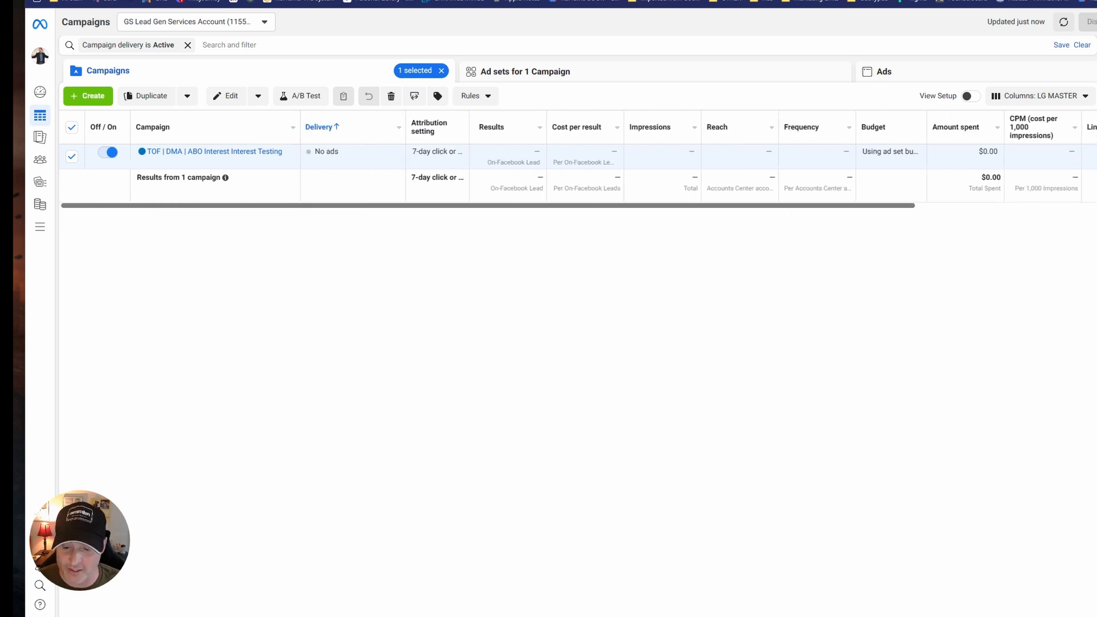
Open the ABO Interest Testing campaign's "Advertising / Marketing Agency" ad set and review its ads' reporting columns.
{"action": "left_click", "coordinate": [268, 151]}
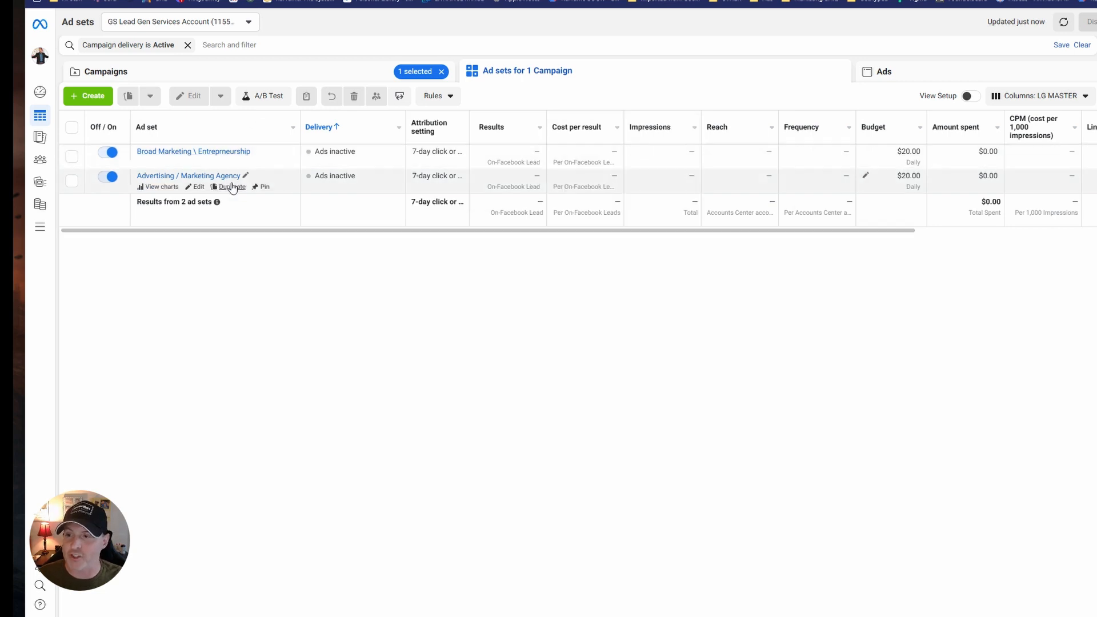
{"action": "left_click", "coordinate": [216, 178]}
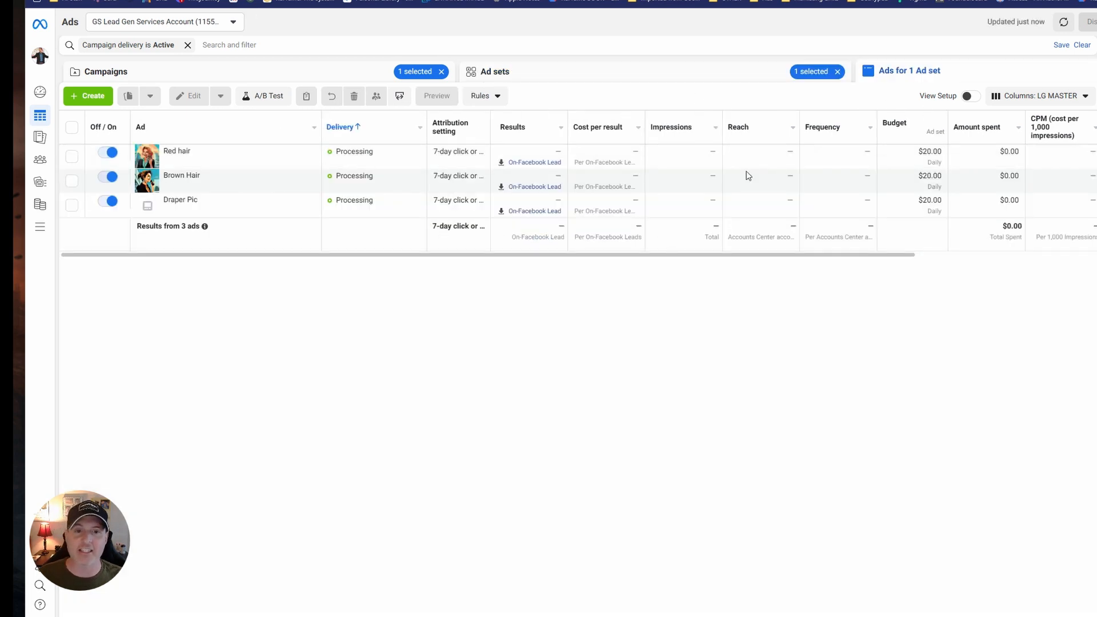
{"action": "scroll", "coordinate": [587, 258], "scroll_direction": "right", "scroll_amount": 1}
{"action": "scroll", "coordinate": [586, 254], "scroll_direction": "right", "scroll_amount": 3}
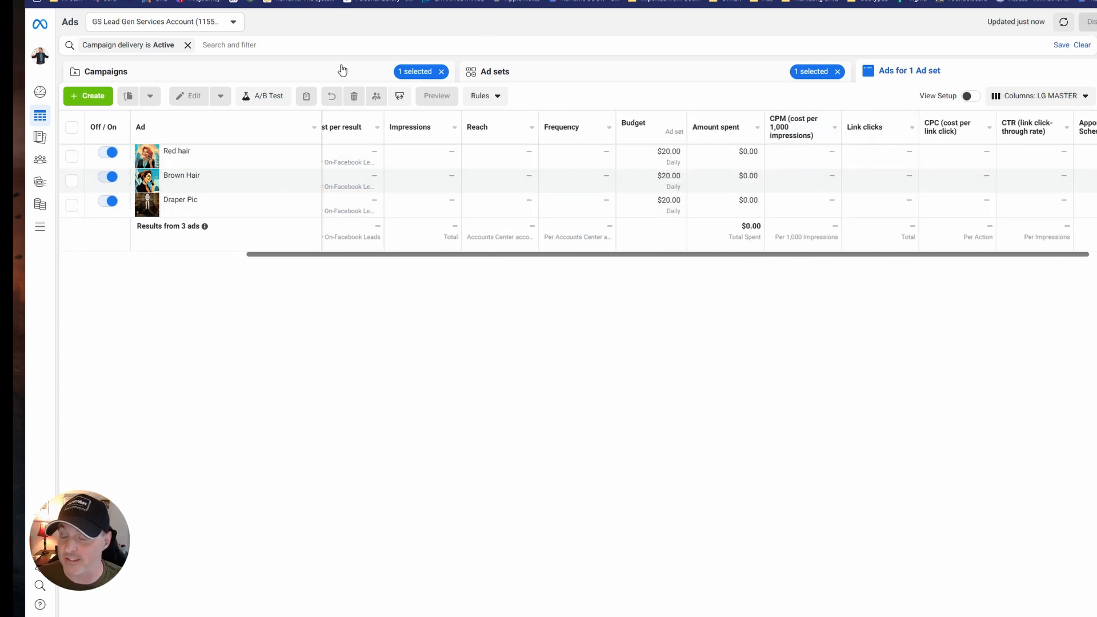
{"action": "left_click", "coordinate": [493, 71]}
{"action": "left_click", "coordinate": [966, 81]}
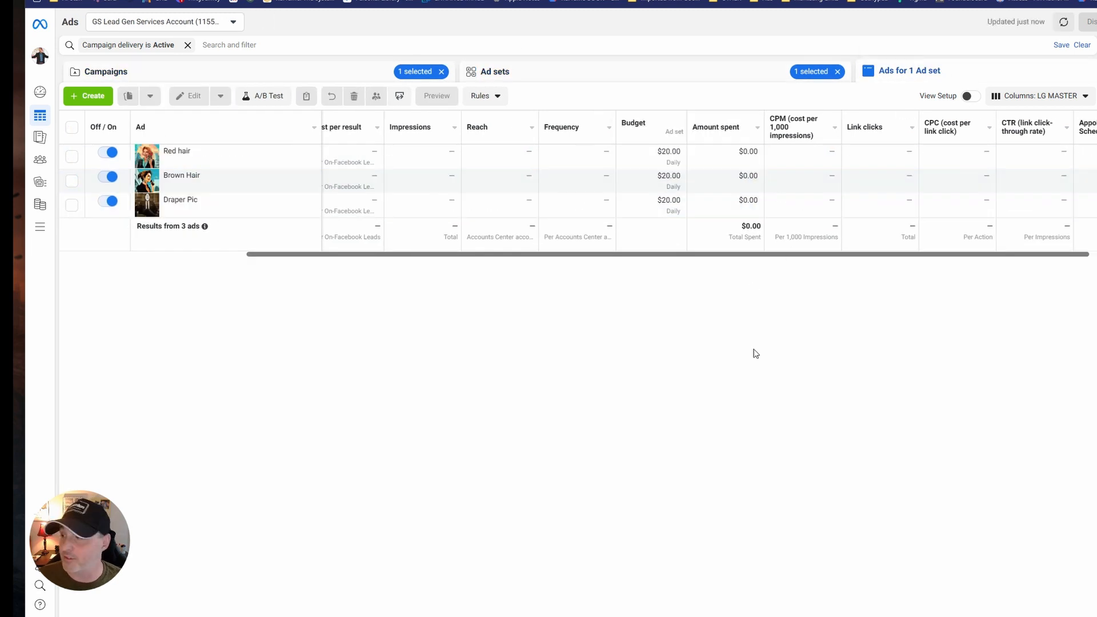
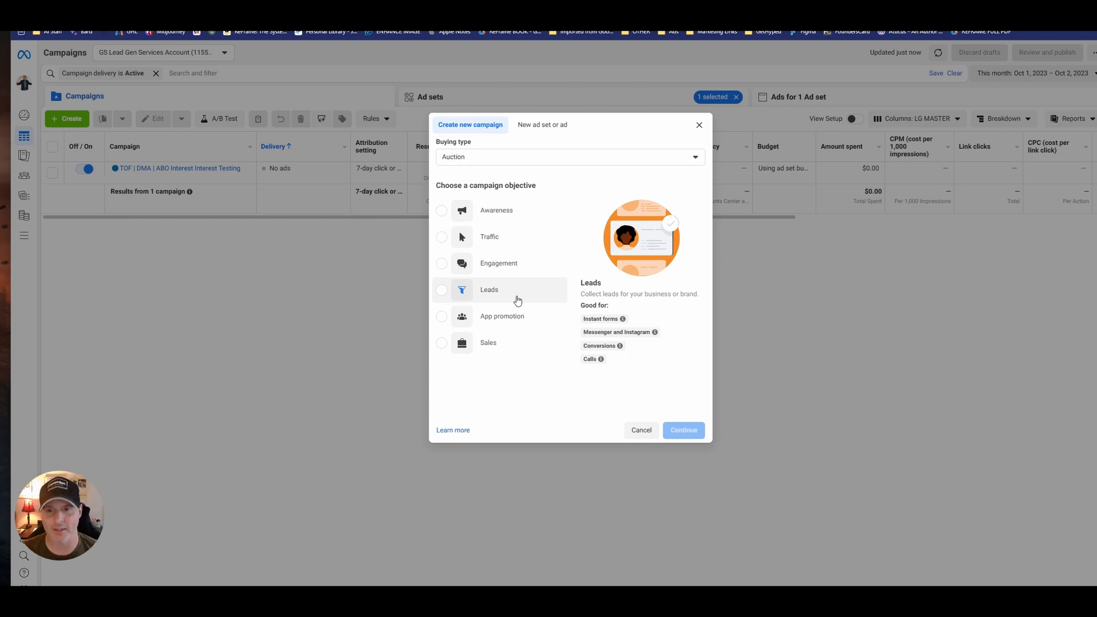
Create a new auction campaign with the Leads objective.
{"action": "left_click", "coordinate": [506, 291]}
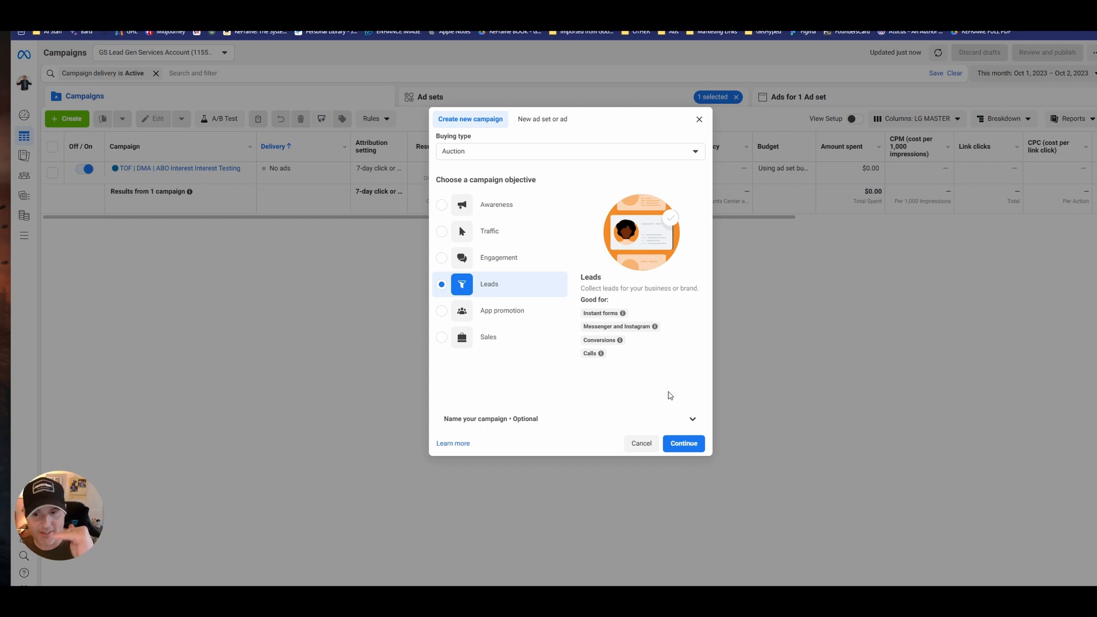
{"action": "left_click", "coordinate": [684, 443]}
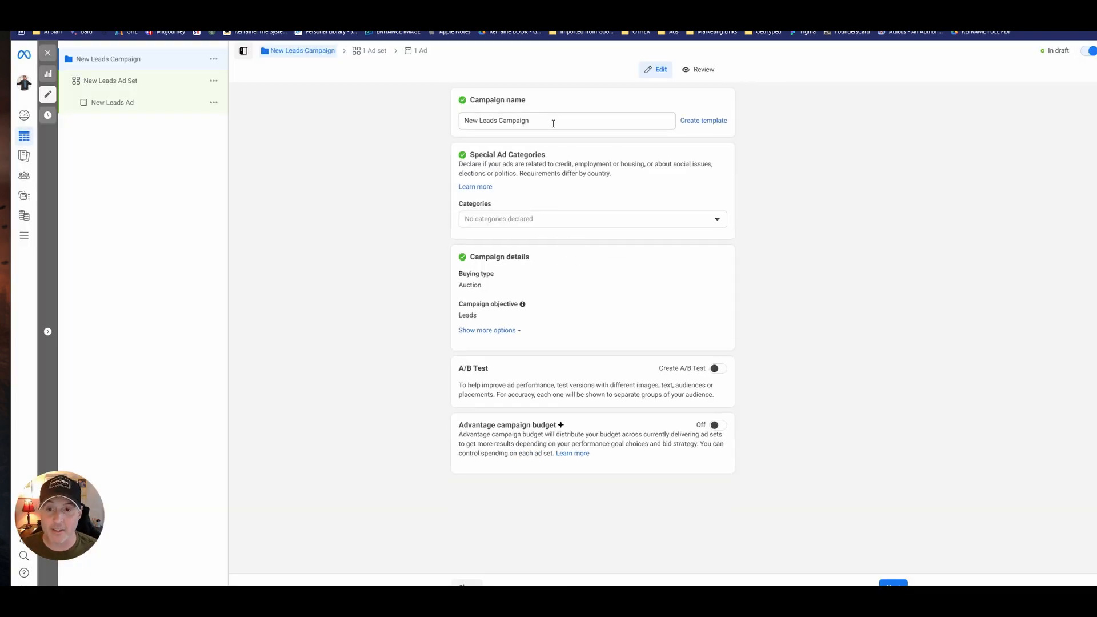
Name the campaign "MOF | DMA Retargeting" with an orange circle emoji in front, and continue to its ad set.
{"action": "left_click_drag", "start_coordinate": [554, 123], "coordinate": [436, 113]}
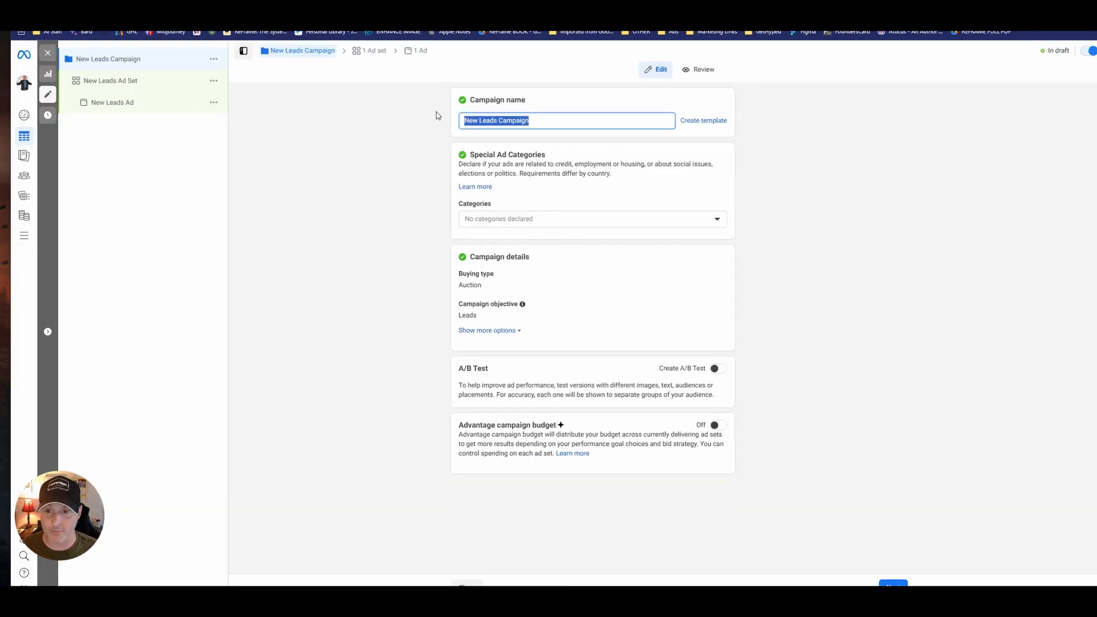
{"action": "key", "text": "BackSpace"}
{"action": "key", "text": "super+period"}
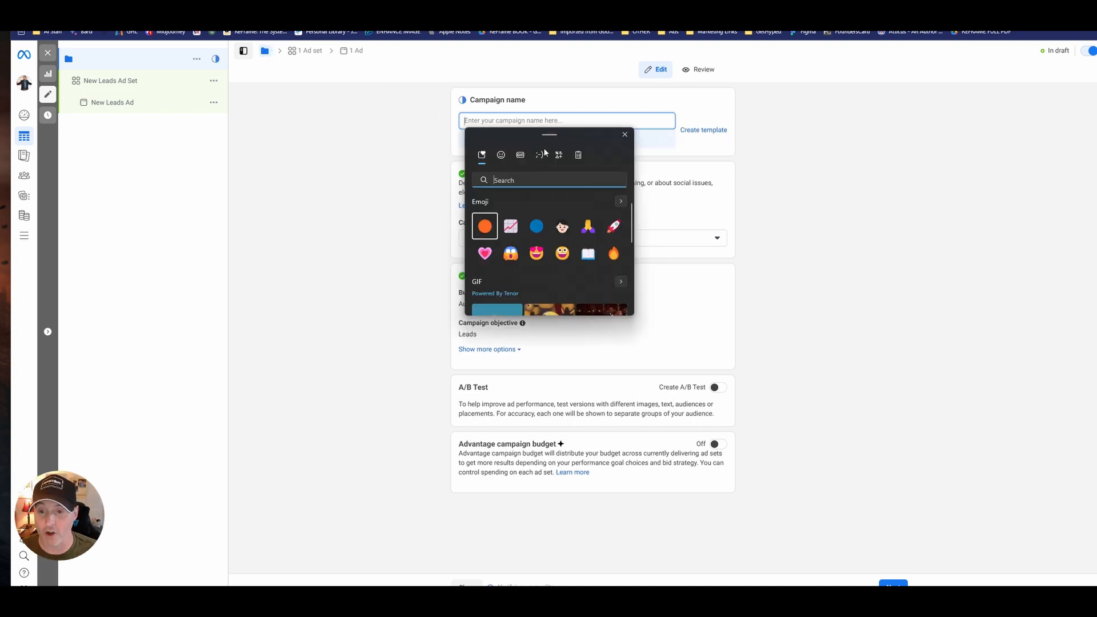
{"action": "double_click", "coordinate": [485, 226]}
{"action": "left_click", "coordinate": [492, 120]}
{"action": "key", "text": "BackSpace"}
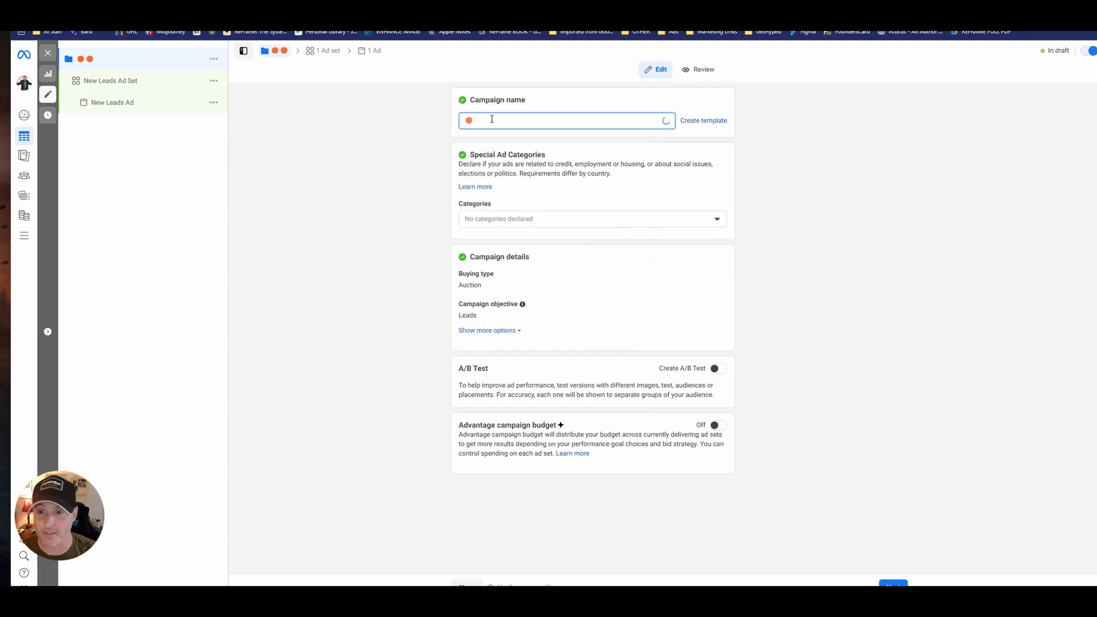
{"action": "type", "text": "MOF"}
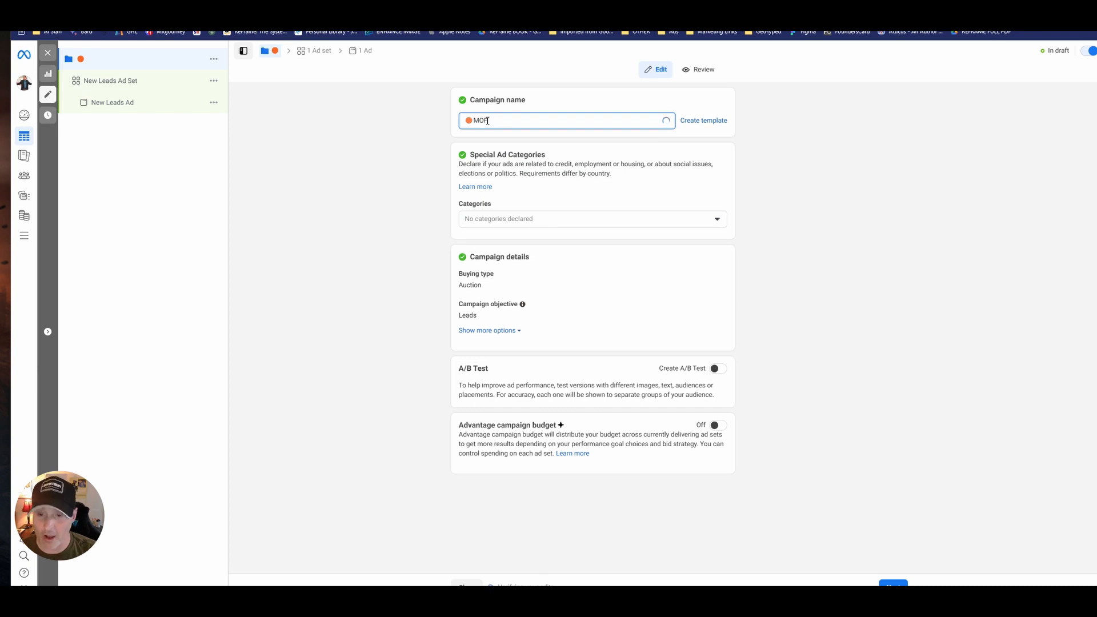
{"action": "type", "text": " |"}
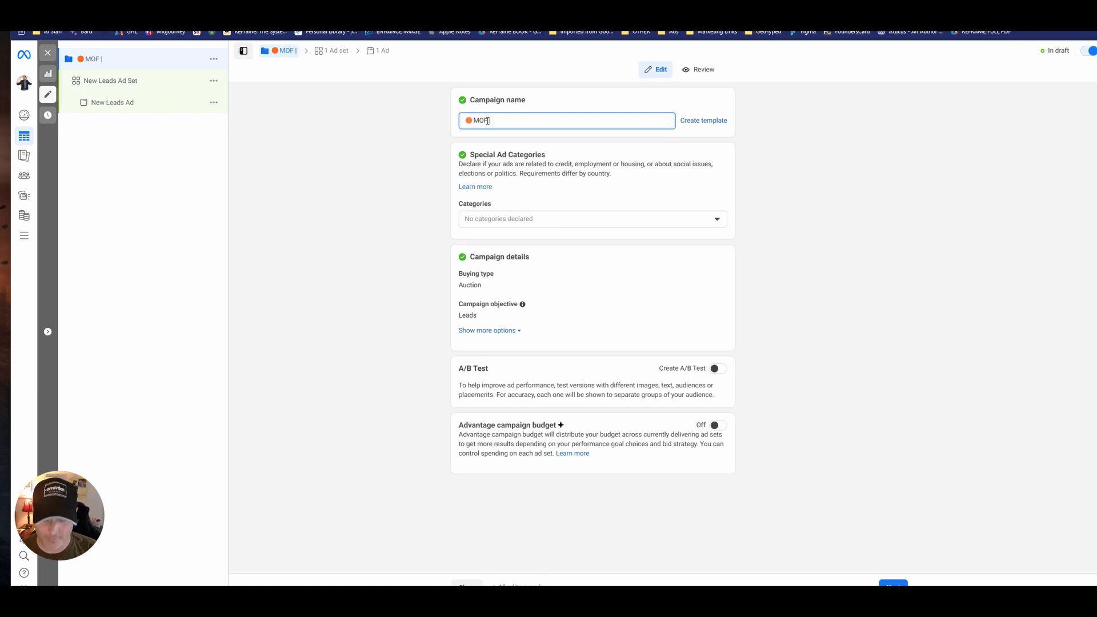
{"action": "type", "text": " DMA"}
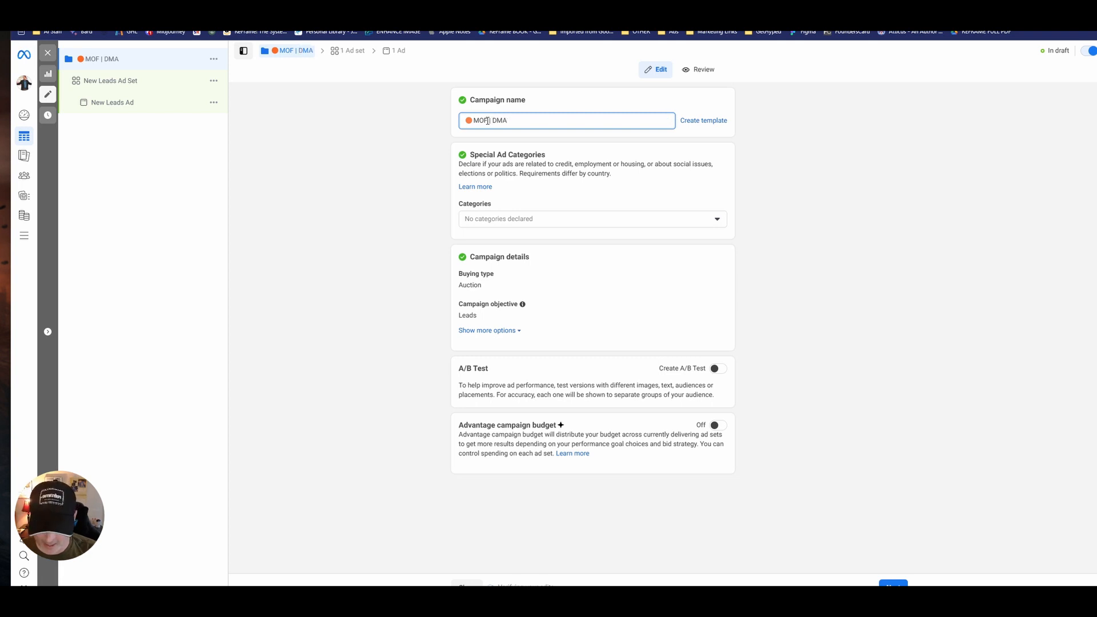
{"action": "type", "text": " Retargetr"}
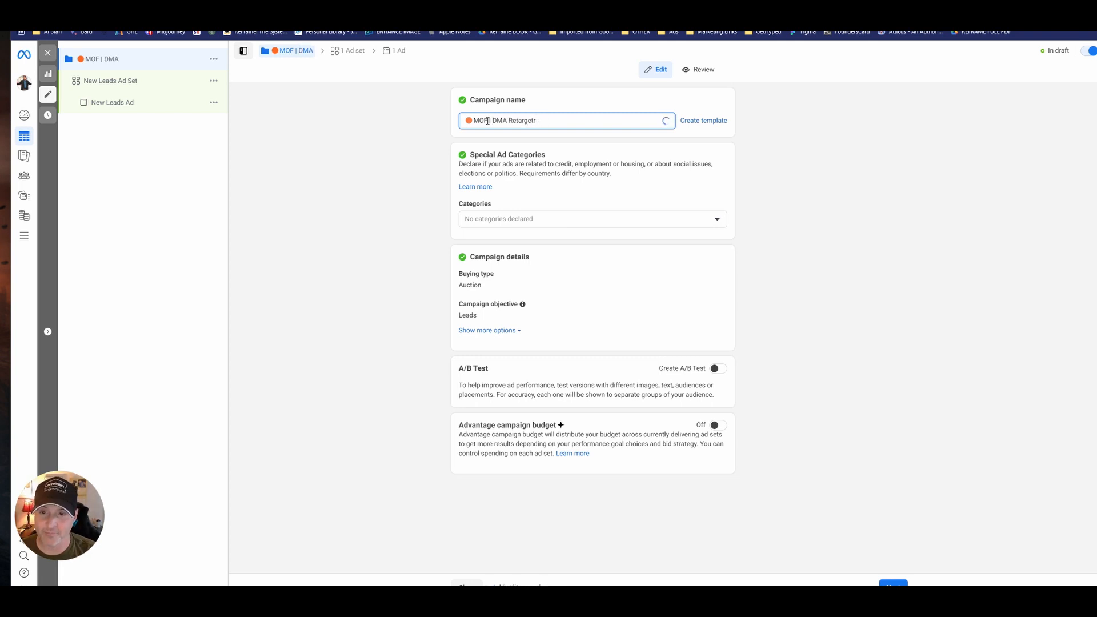
{"action": "key", "text": "BackSpace"}
{"action": "type", "text": "ing"}
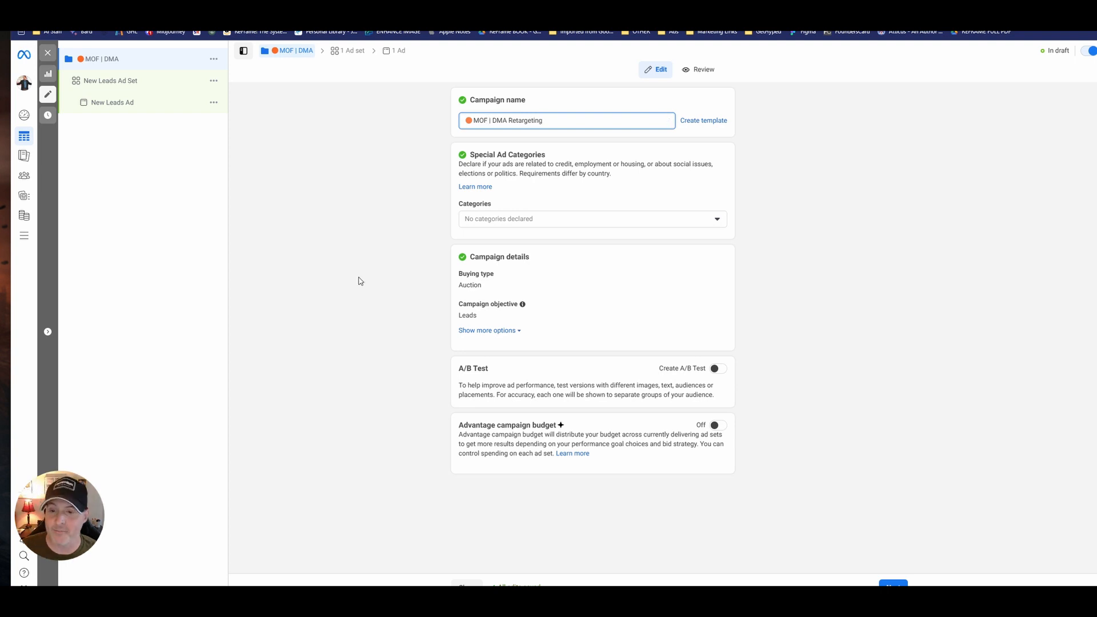
{"action": "left_click", "coordinate": [359, 281]}
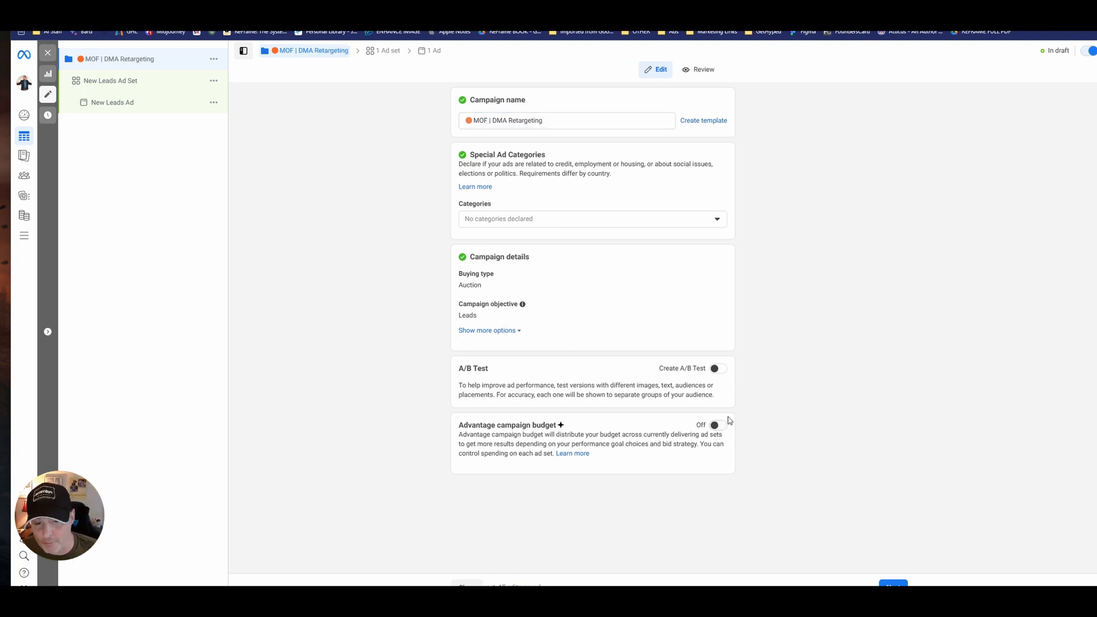
{"action": "left_click", "coordinate": [893, 584]}
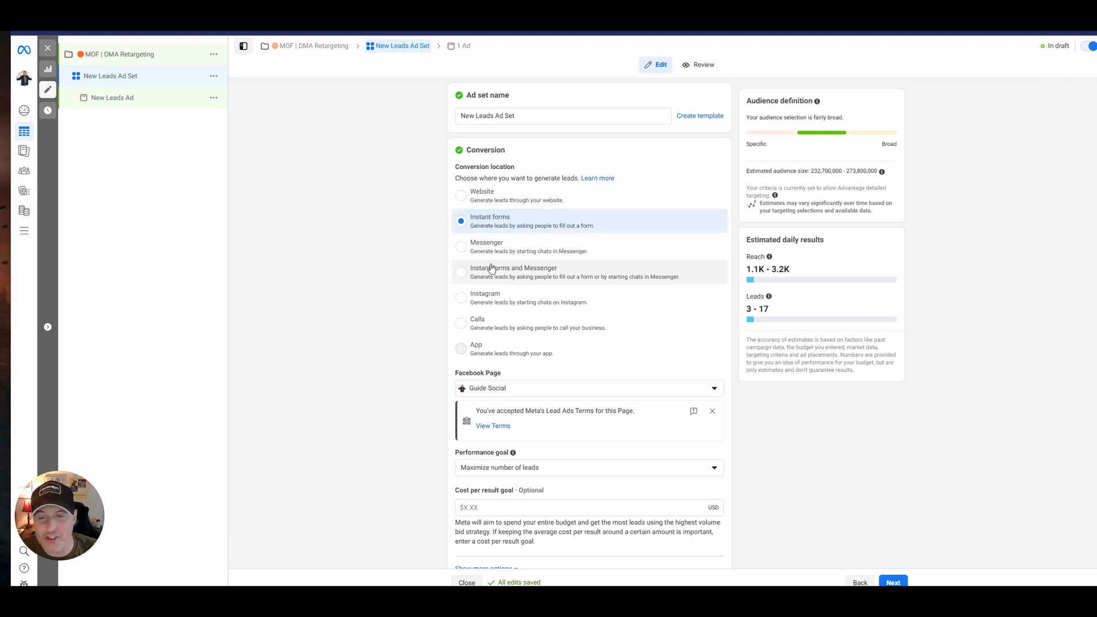
Try the Website conversion location with the Guide Social Lead Gen Services Pixel and look through the conversion events.
{"action": "left_click", "coordinate": [493, 194]}
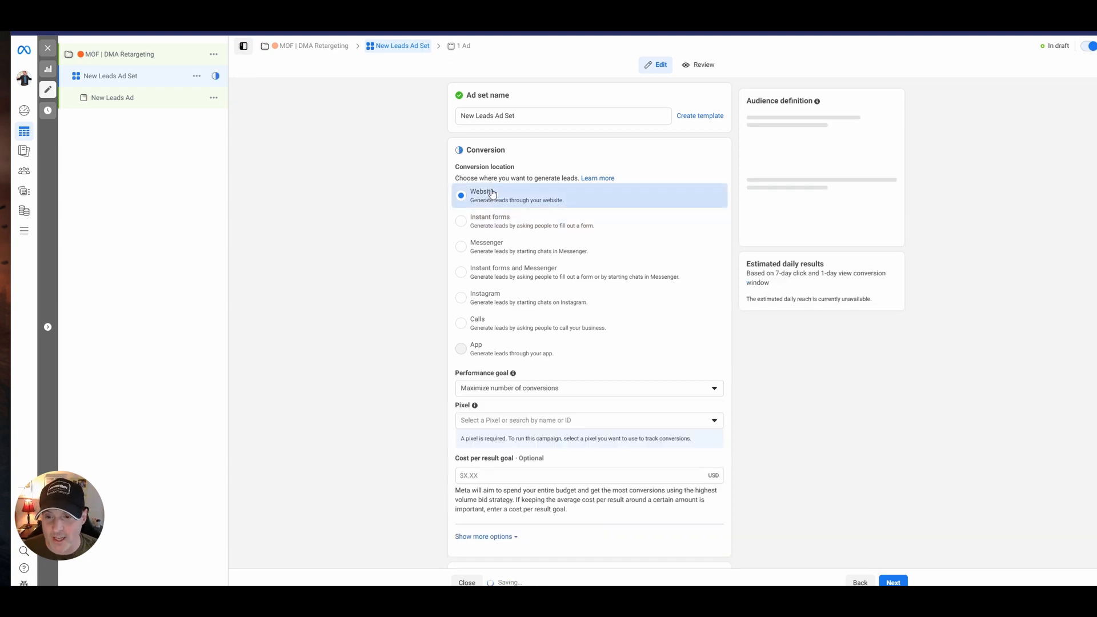
{"action": "scroll", "coordinate": [474, 396], "scroll_direction": "down", "scroll_amount": 1}
{"action": "scroll", "coordinate": [473, 396], "scroll_direction": "down", "scroll_amount": 2}
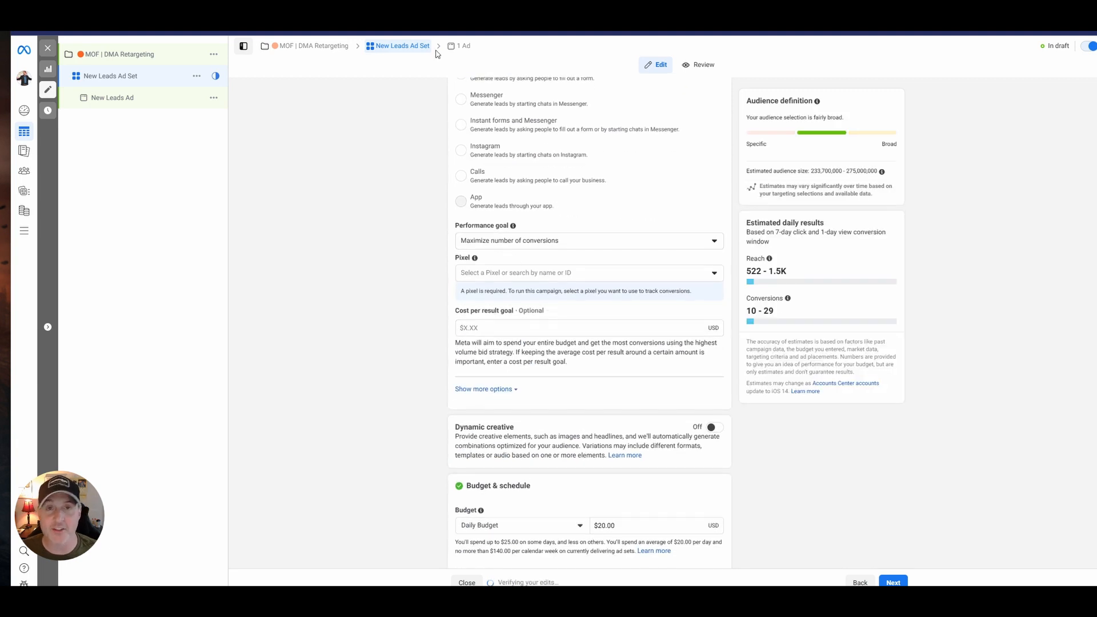
{"action": "left_click", "coordinate": [520, 282]}
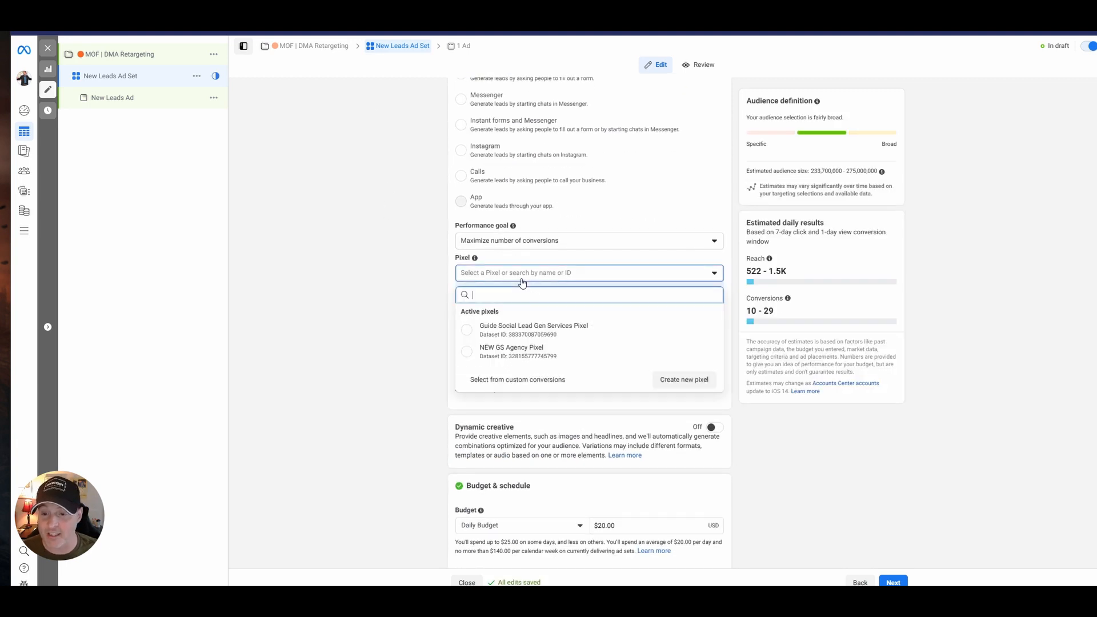
{"action": "left_click", "coordinate": [526, 318]}
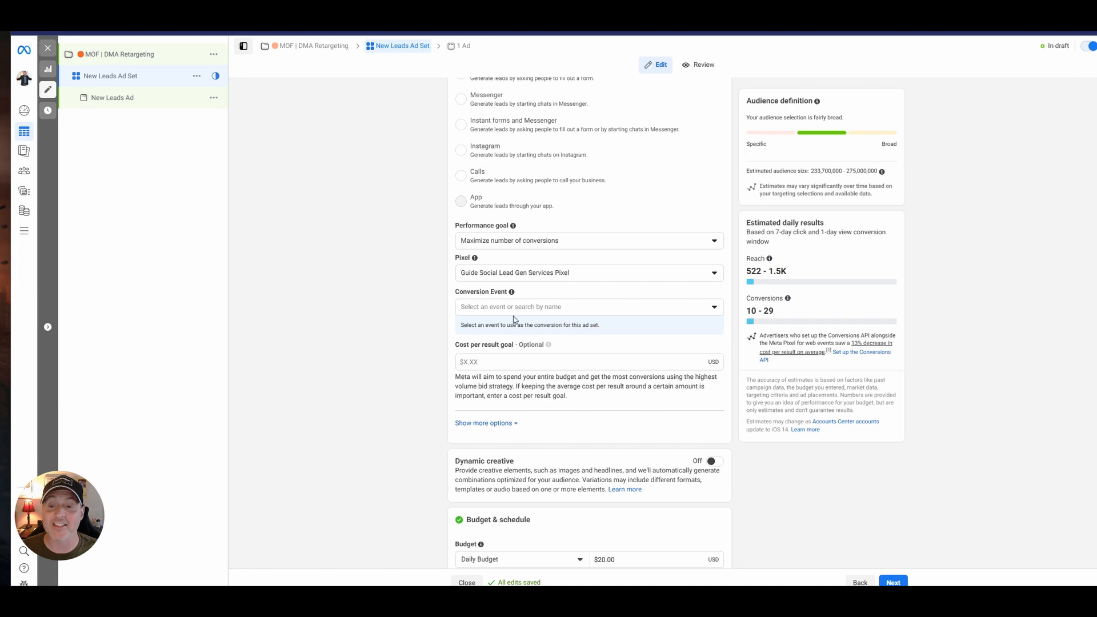
{"action": "left_click", "coordinate": [514, 310]}
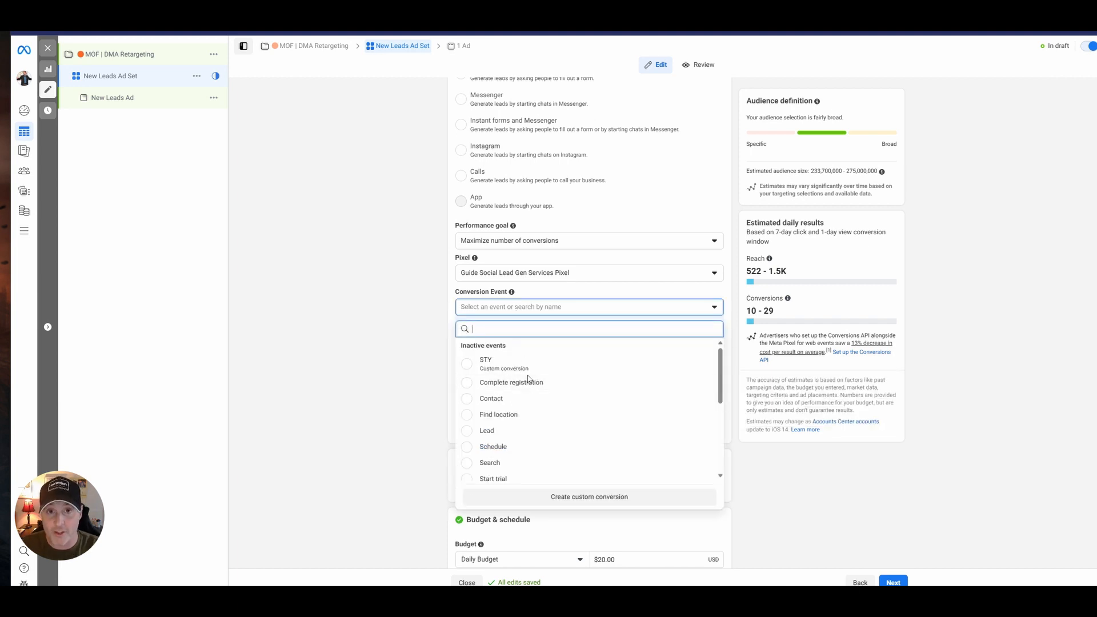
{"action": "left_click", "coordinate": [415, 347]}
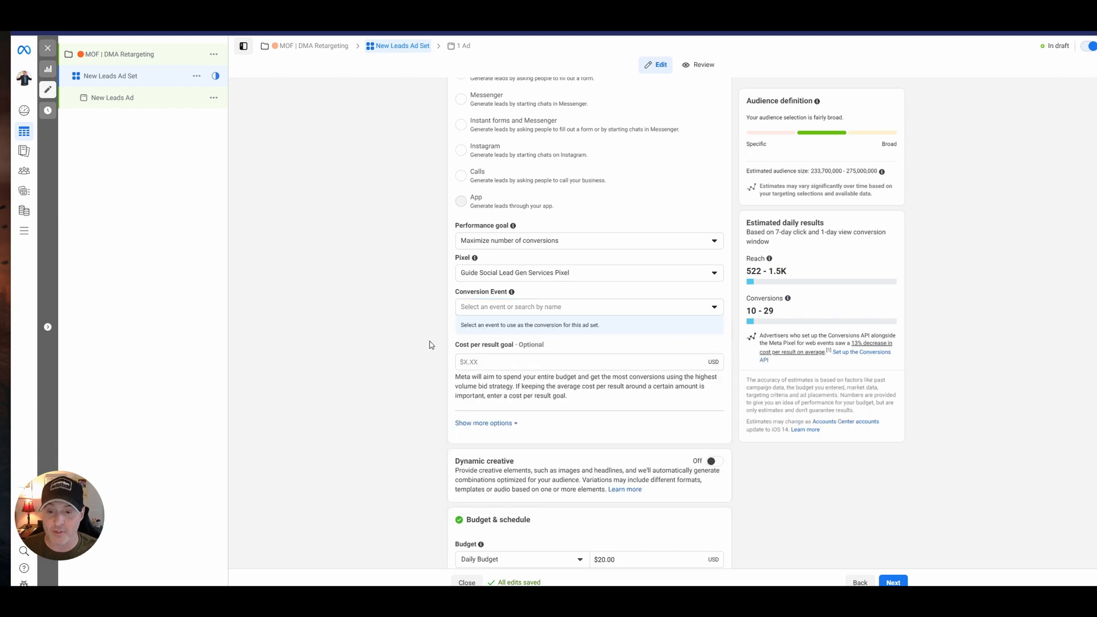
Set the ad set's conversion location to Instant forms and Messenger and its daily budget to $10.00.
{"action": "scroll", "coordinate": [497, 200], "scroll_direction": "up", "scroll_amount": 3}
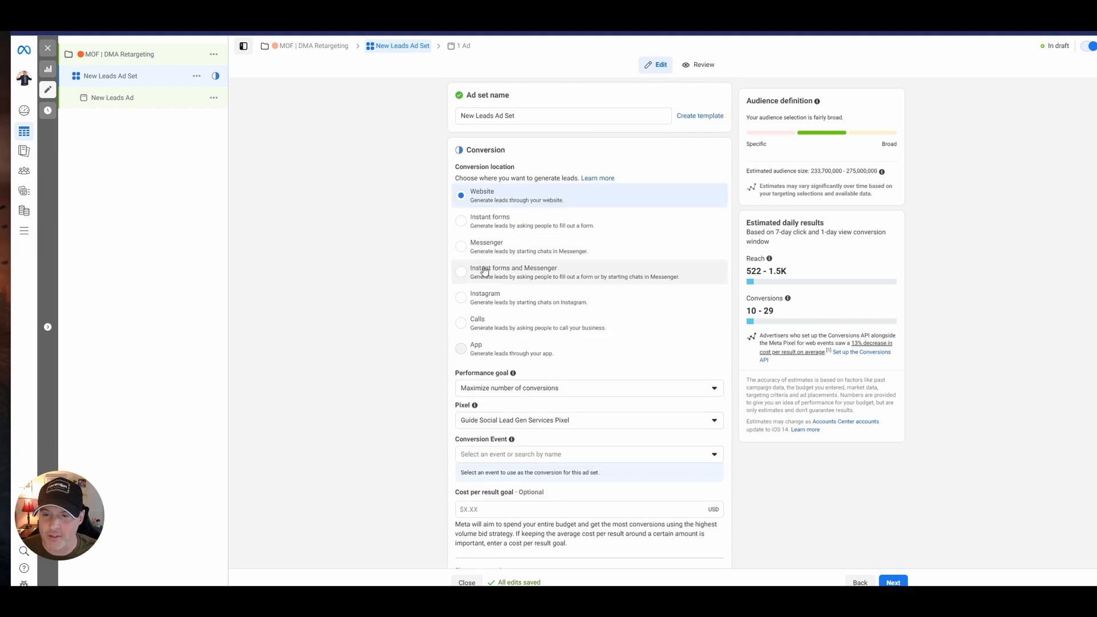
{"action": "left_click", "coordinate": [483, 269]}
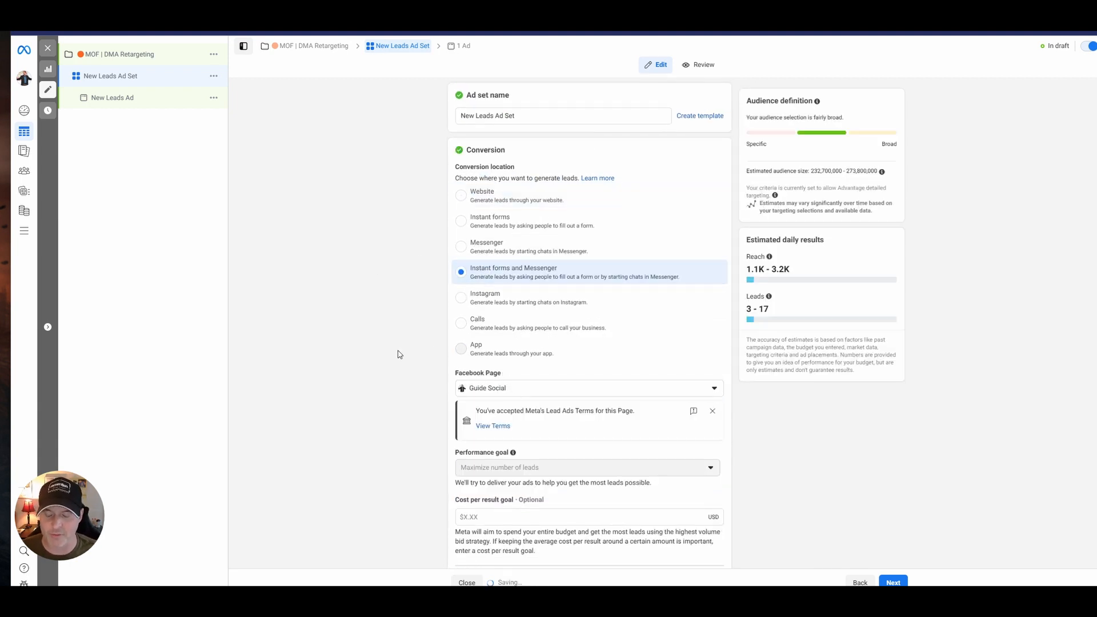
{"action": "scroll", "coordinate": [400, 354], "scroll_direction": "down", "scroll_amount": 7}
{"action": "scroll", "coordinate": [402, 354], "scroll_direction": "down", "scroll_amount": 3}
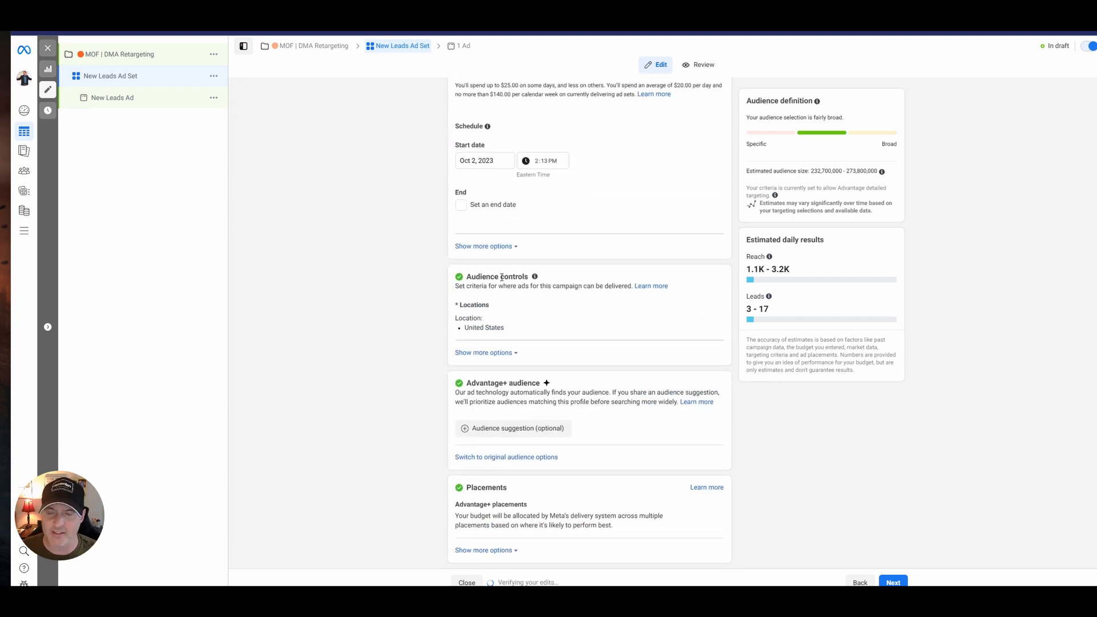
{"action": "scroll", "coordinate": [649, 293], "scroll_direction": "up", "scroll_amount": 3}
{"action": "left_click_drag", "start_coordinate": [645, 219], "coordinate": [574, 222]}
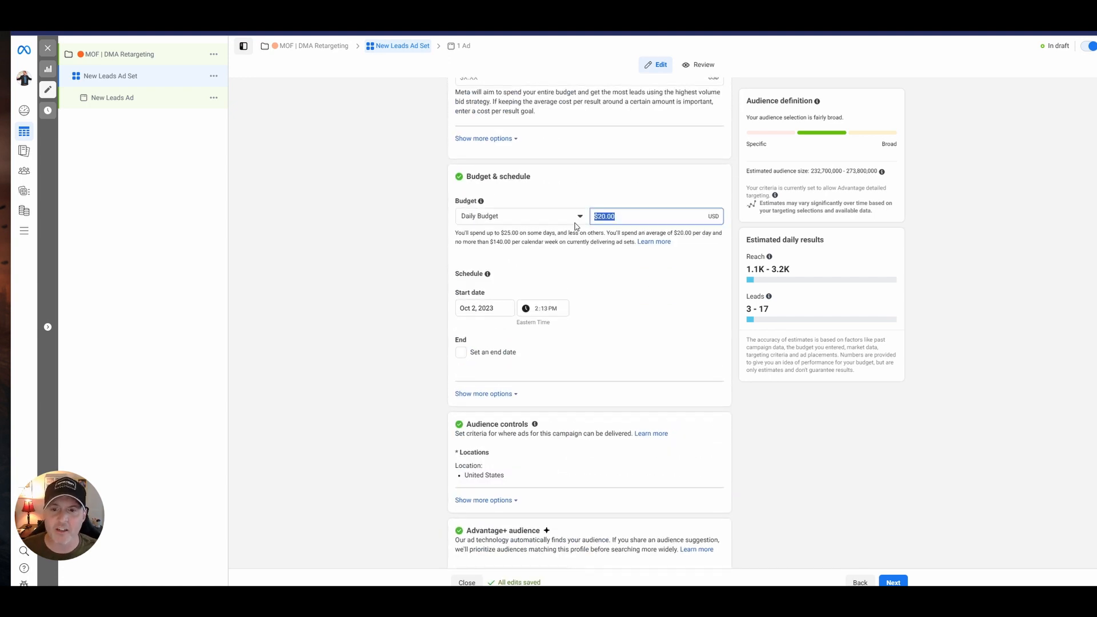
{"action": "left_click", "coordinate": [357, 267]}
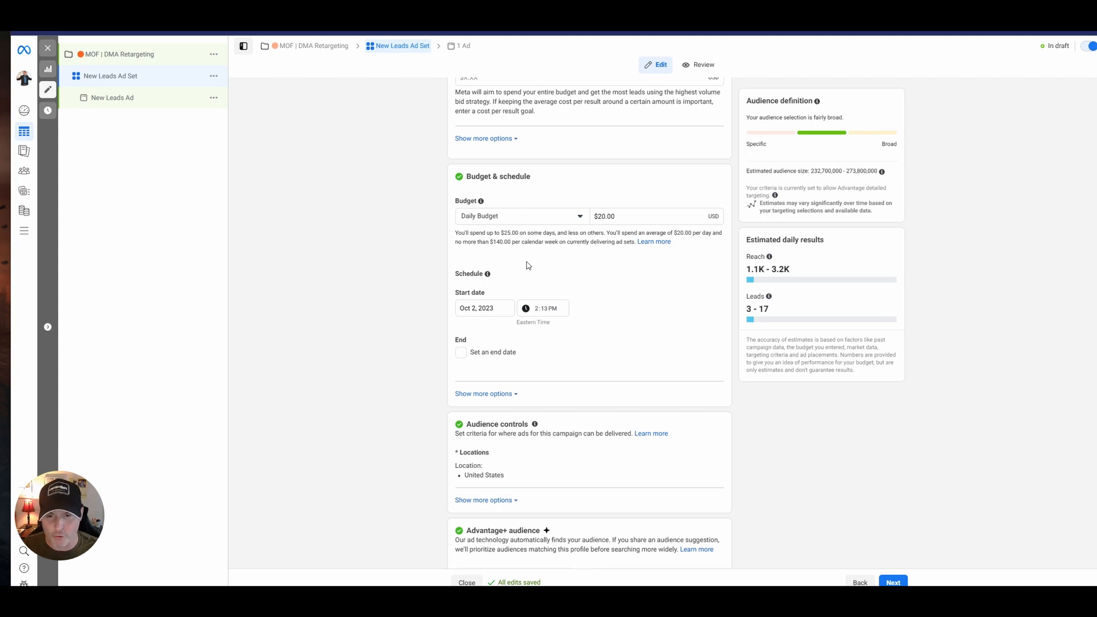
{"action": "left_click_drag", "start_coordinate": [629, 218], "coordinate": [591, 219]}
{"action": "type", "text": "10"}
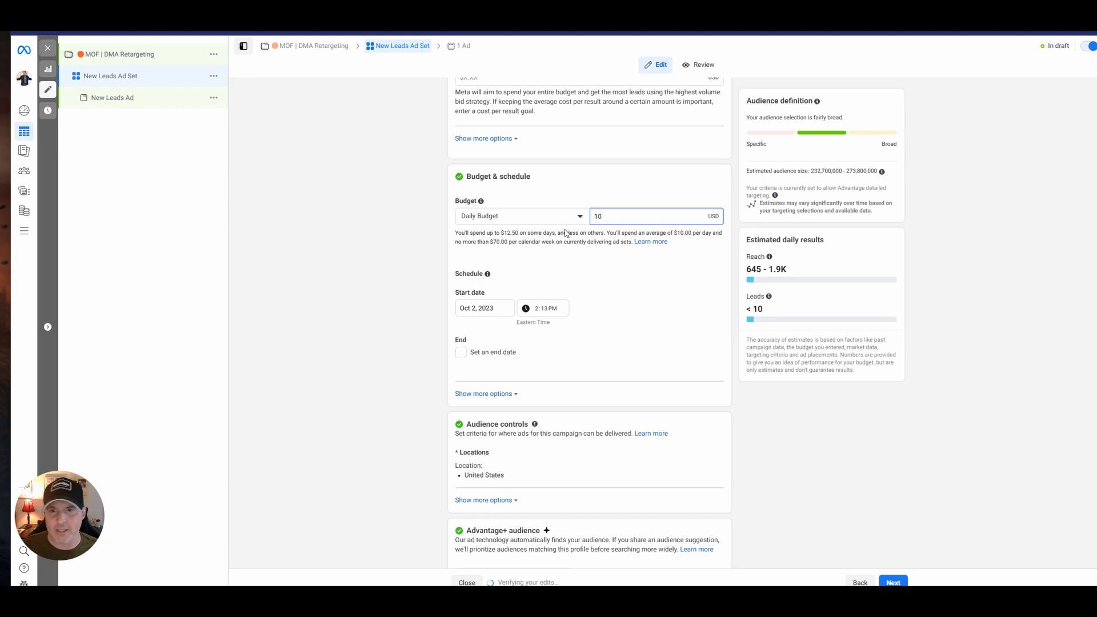
{"action": "left_click", "coordinate": [406, 270]}
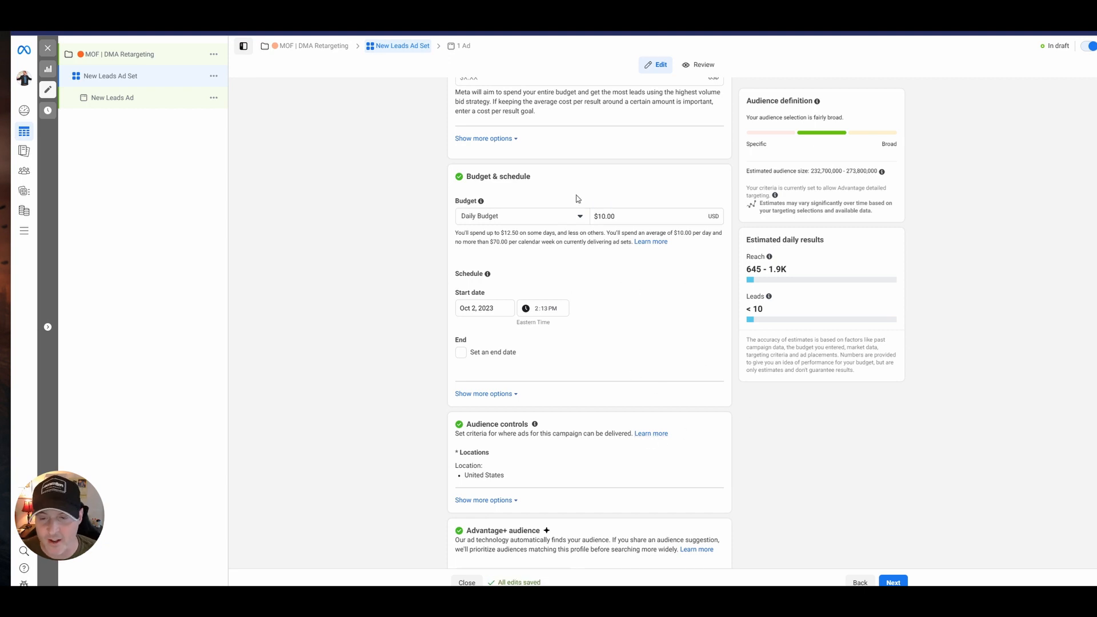
Add the country Canada to the ad set's included audience locations alongside the United States.
{"action": "scroll", "coordinate": [598, 309], "scroll_direction": "down", "scroll_amount": 2}
{"action": "scroll", "coordinate": [597, 309], "scroll_direction": "down", "scroll_amount": 1}
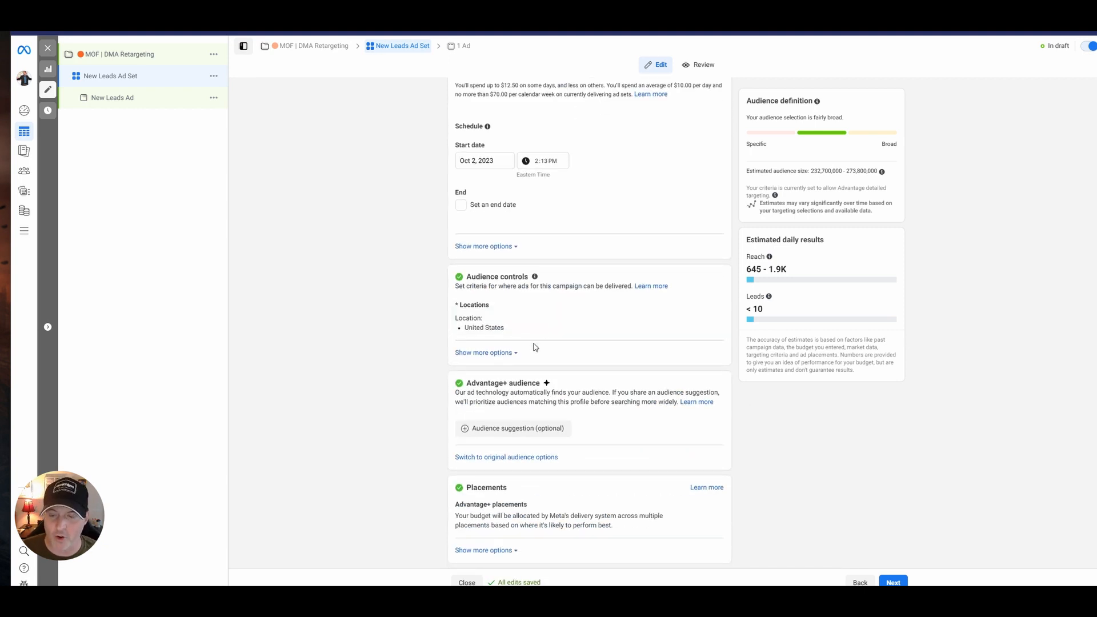
{"action": "left_click", "coordinate": [707, 308]}
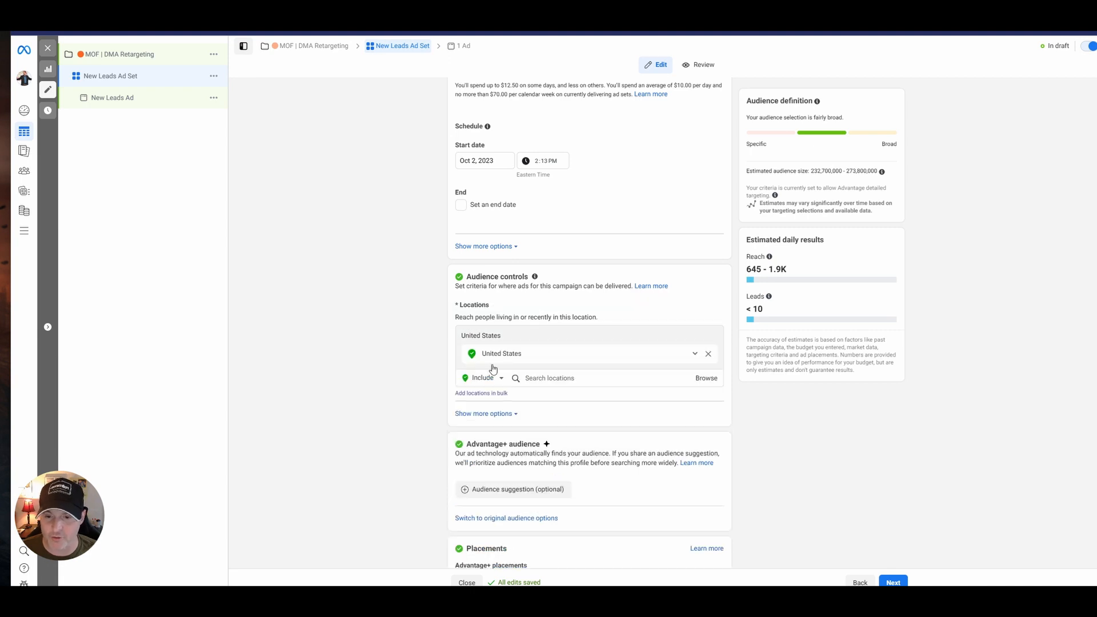
{"action": "left_click", "coordinate": [593, 378]}
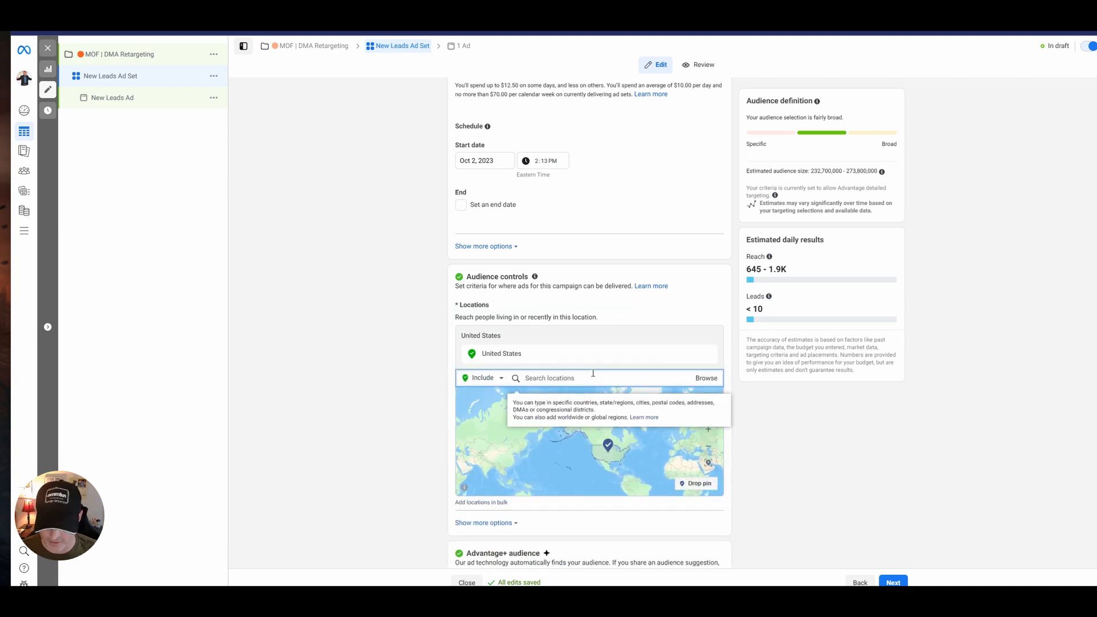
{"action": "type", "text": "cana"}
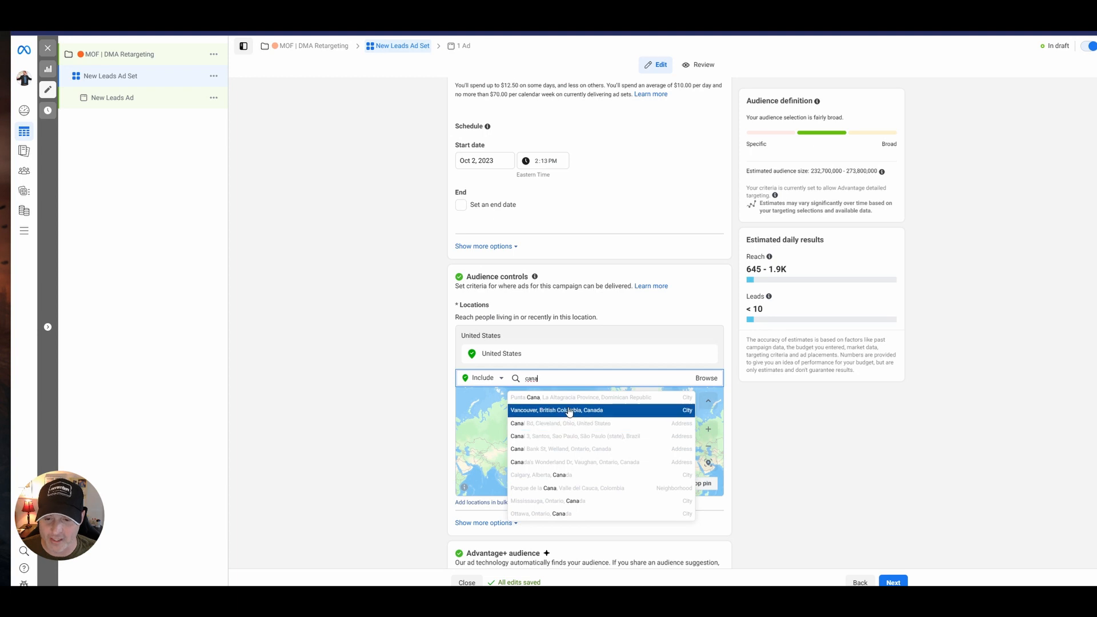
{"action": "type", "text": "da"}
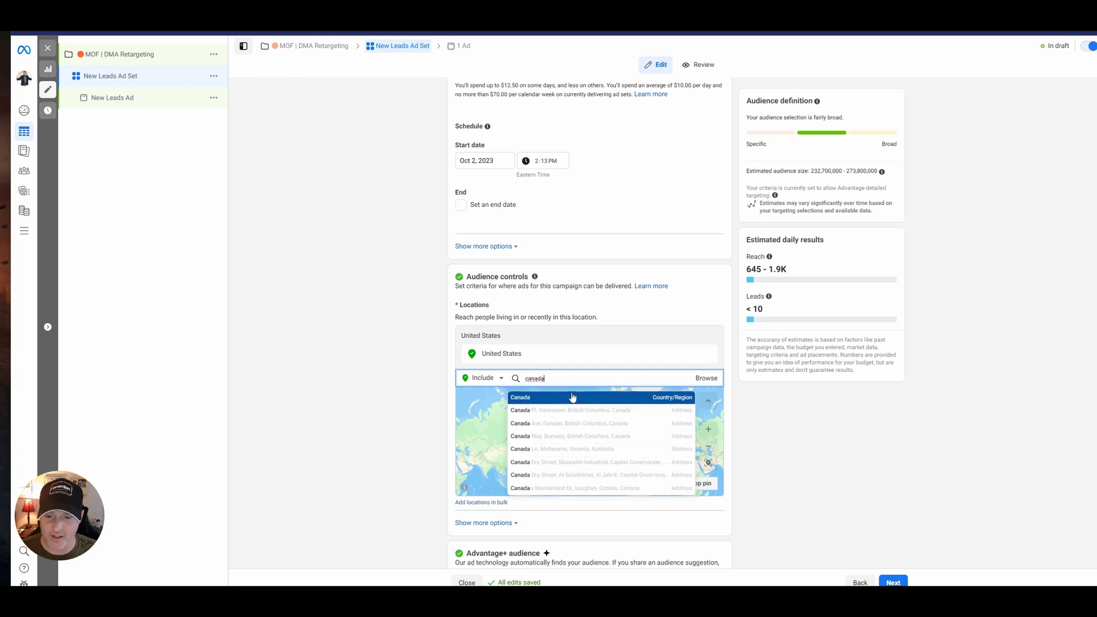
{"action": "left_click", "coordinate": [571, 397]}
{"action": "scroll", "coordinate": [349, 387], "scroll_direction": "down", "scroll_amount": 4}
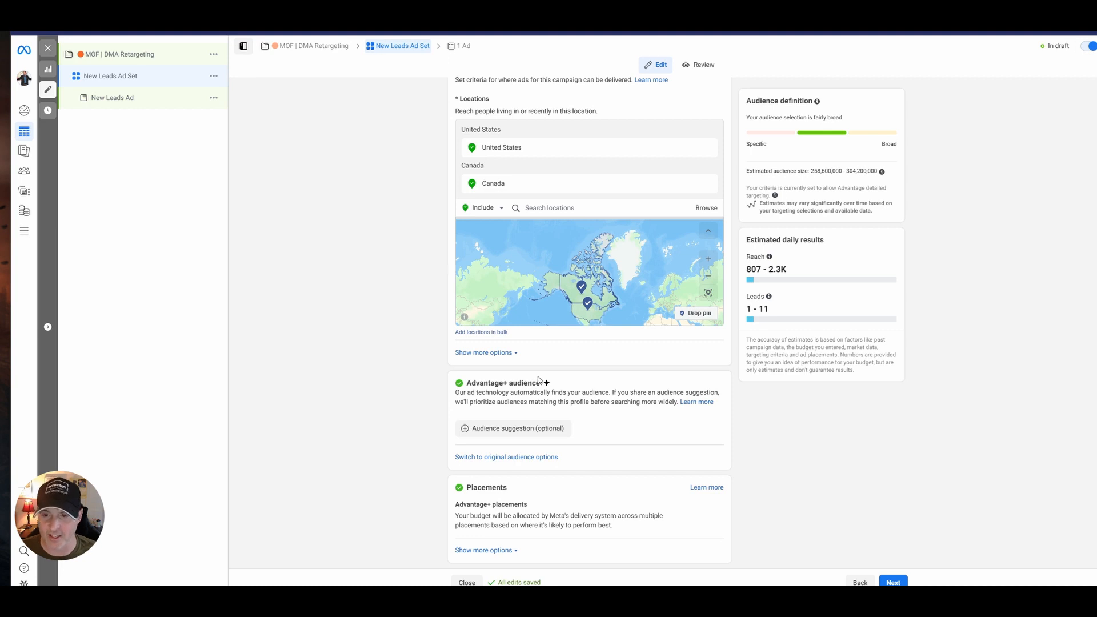
Switch the ad set from Advantage+ audience to the original audience options and go to its custom audiences.
{"action": "scroll", "coordinate": [537, 382], "scroll_direction": "up", "scroll_amount": 8}
{"action": "scroll", "coordinate": [591, 285], "scroll_direction": "up", "scroll_amount": 4}
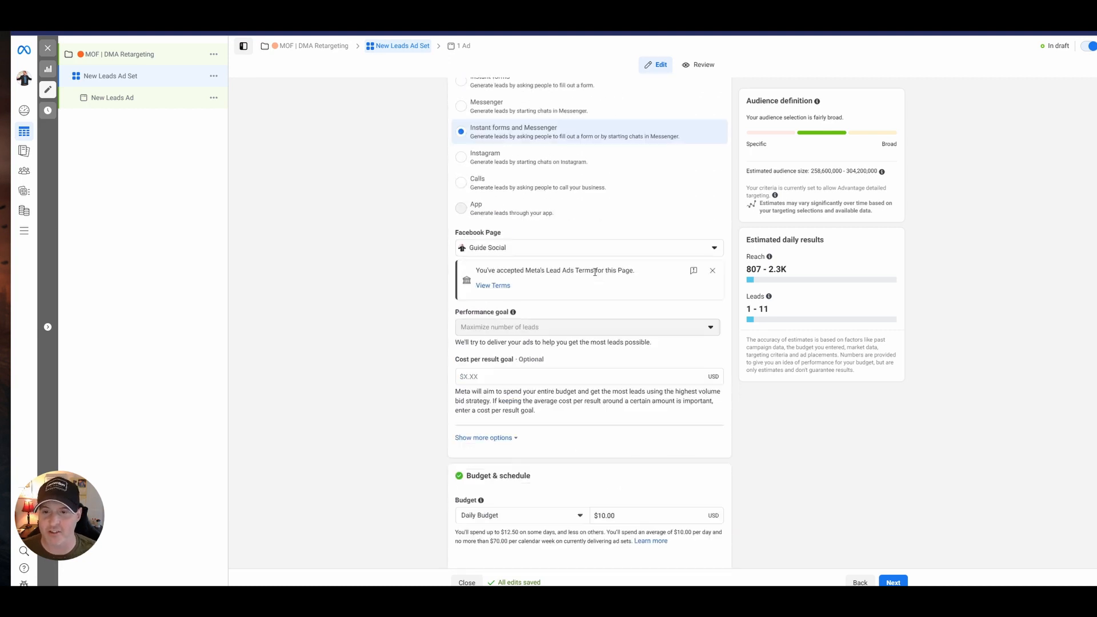
{"action": "scroll", "coordinate": [591, 286], "scroll_direction": "down", "scroll_amount": 11}
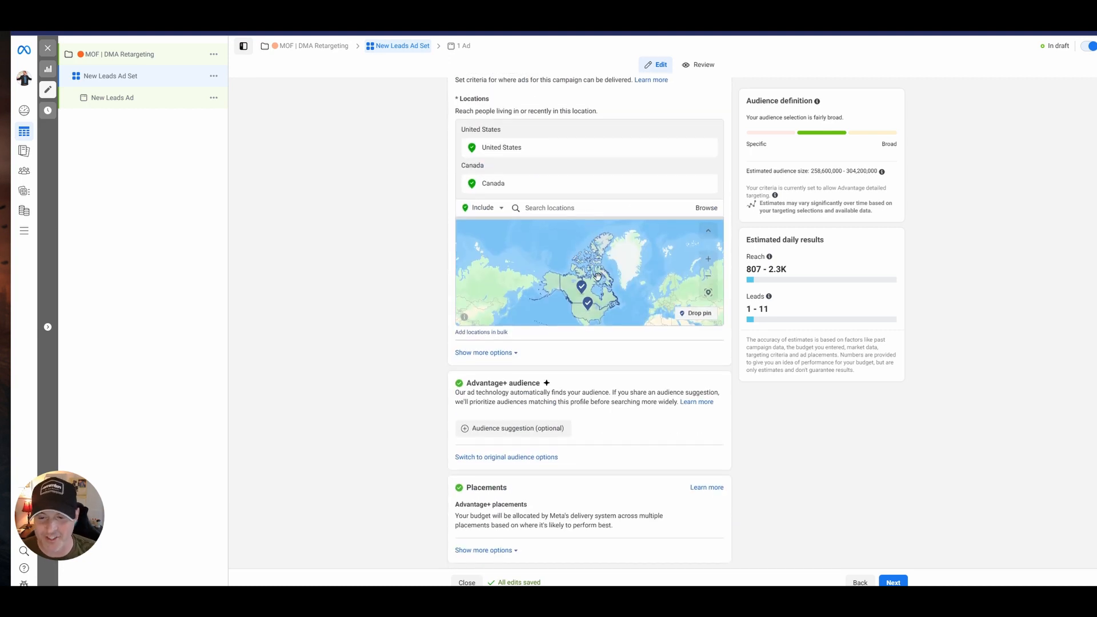
{"action": "left_click", "coordinate": [541, 459]}
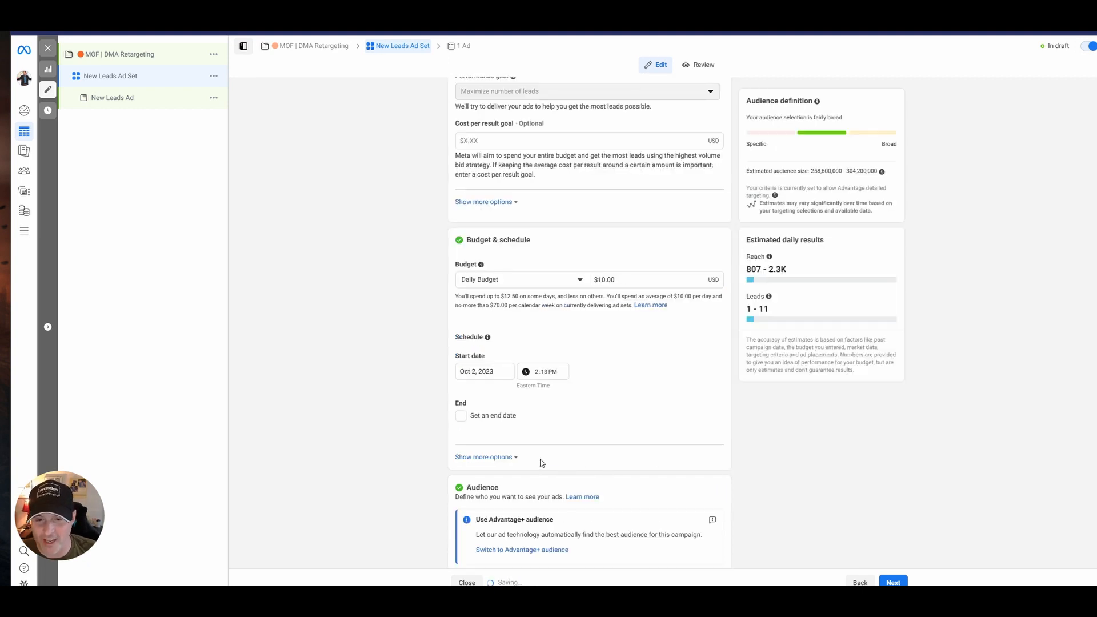
{"action": "scroll", "coordinate": [608, 417], "scroll_direction": "down", "scroll_amount": 6}
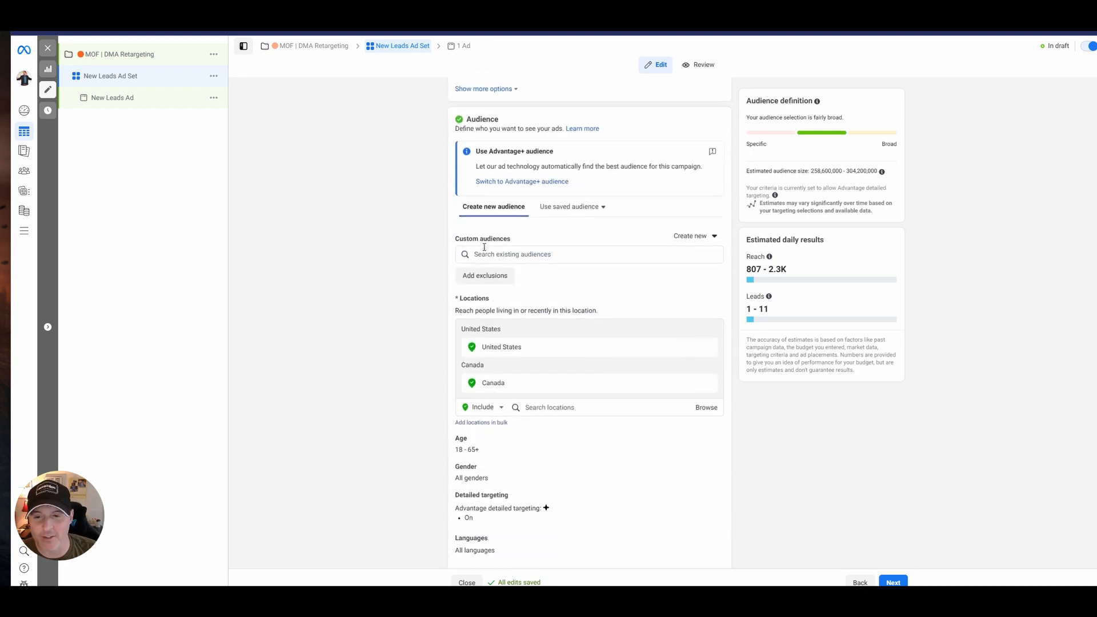
Start a website custom audience of all website visitors from the Guide Social Lead Gen Services Pixel with a retention of 180 days.
{"action": "mouse_move", "coordinate": [517, 240]}
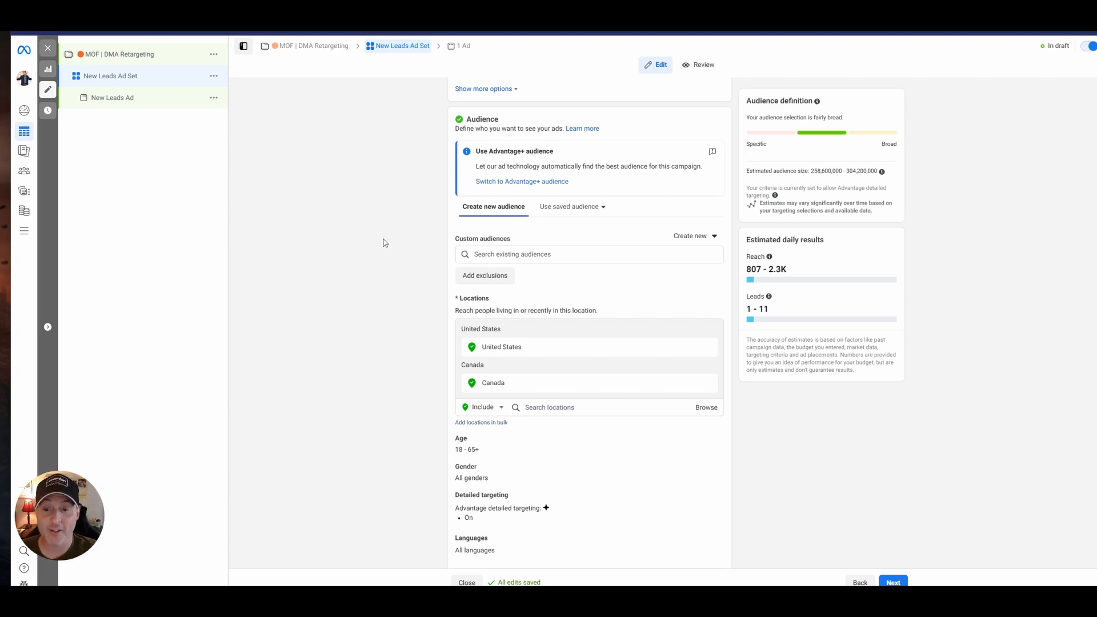
{"action": "left_click", "coordinate": [715, 236]}
{"action": "left_click", "coordinate": [709, 266]}
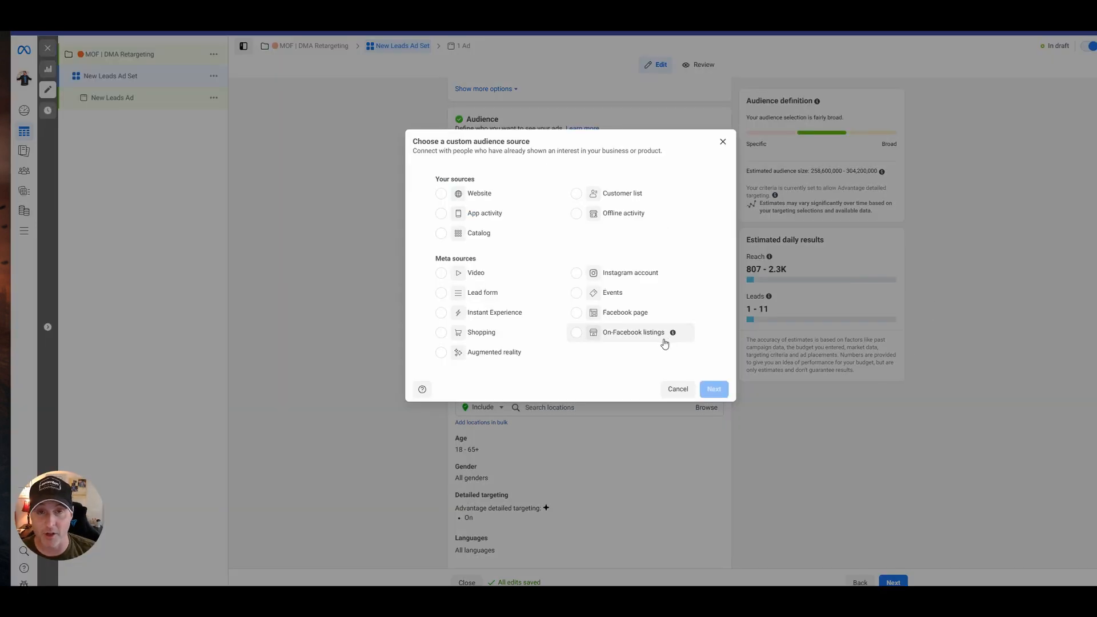
{"action": "left_click", "coordinate": [483, 194]}
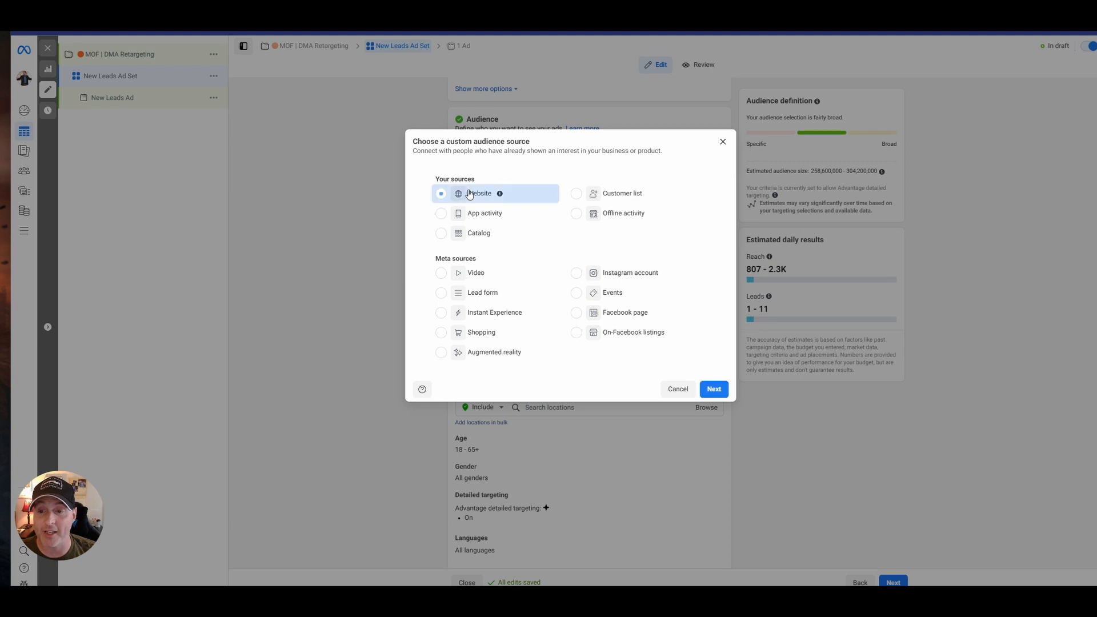
{"action": "left_click", "coordinate": [715, 390]}
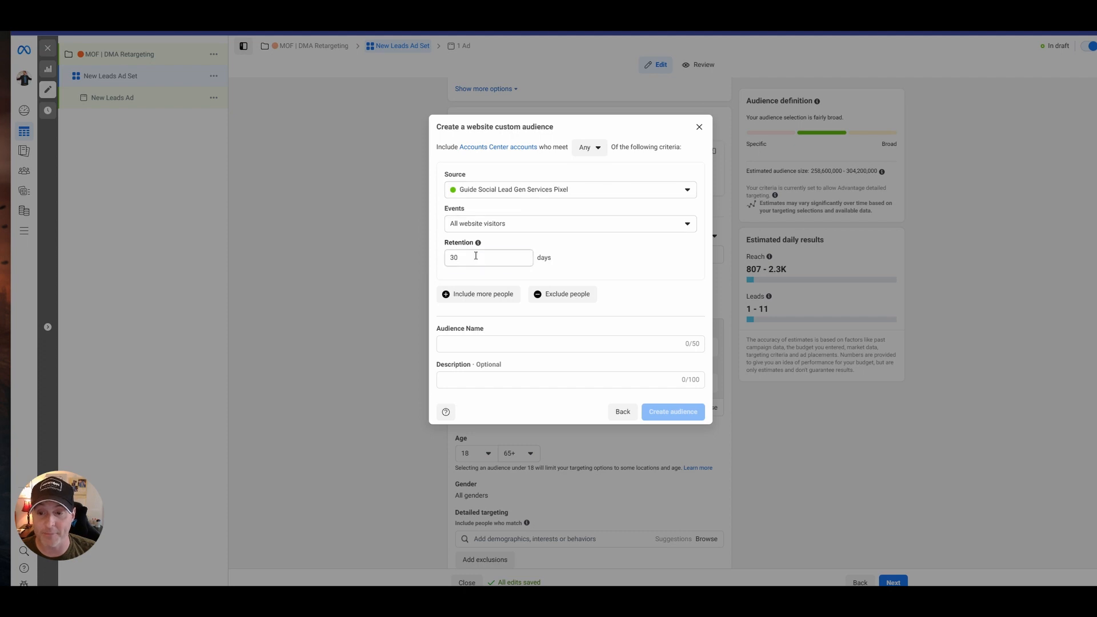
{"action": "double_click", "coordinate": [458, 257]}
{"action": "type", "text": "180"}
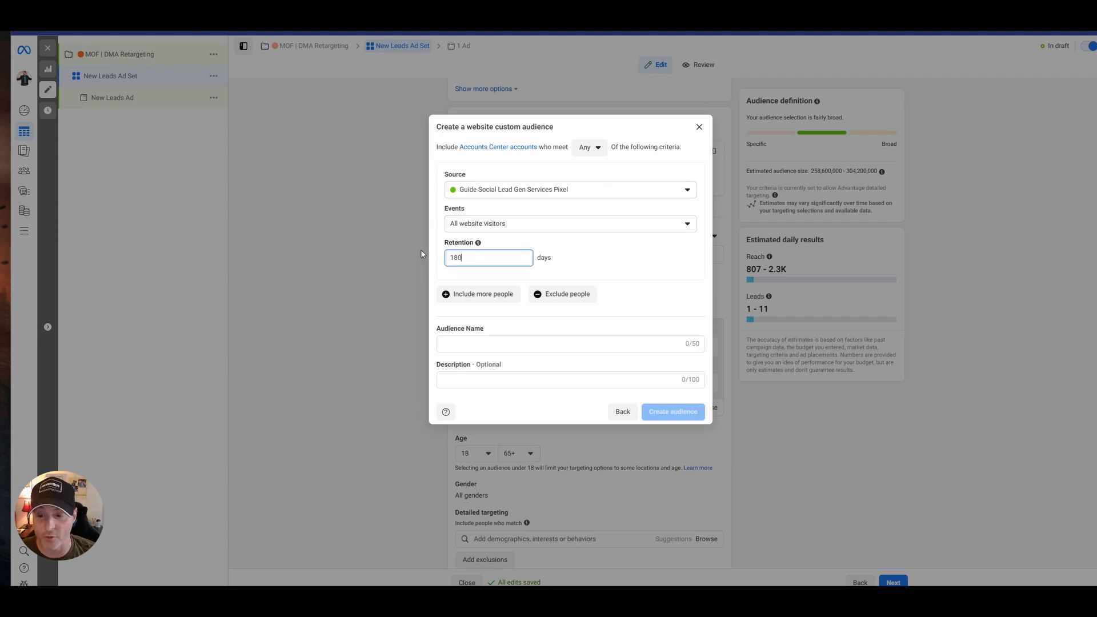
Name the website custom audience "GS | Website | 180" and create it.
{"action": "left_click", "coordinate": [468, 341]}
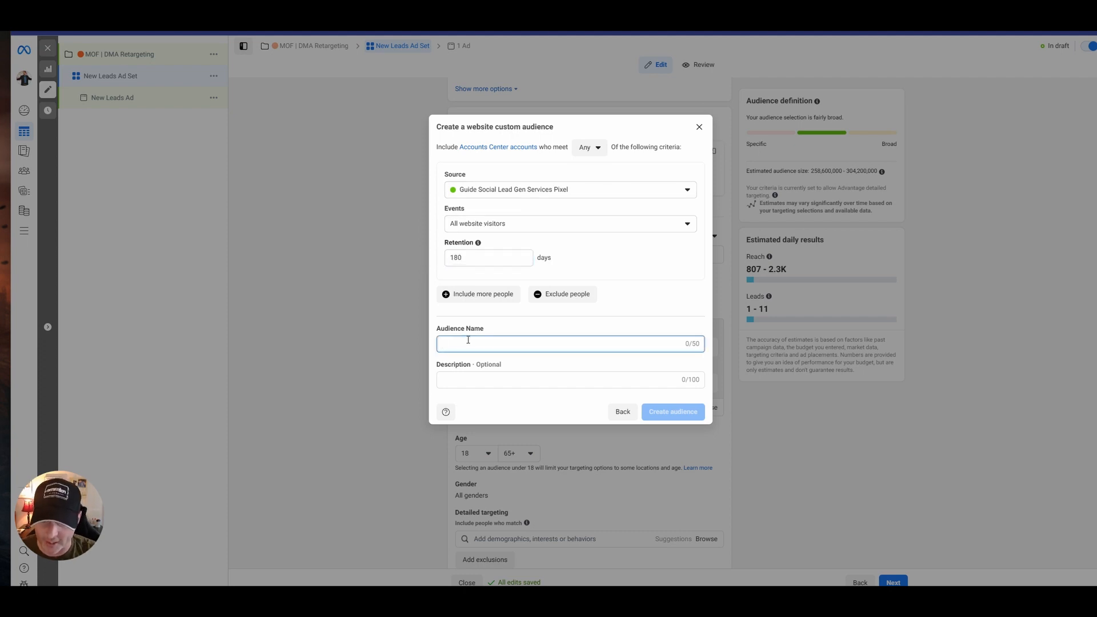
{"action": "type", "text": "GS"}
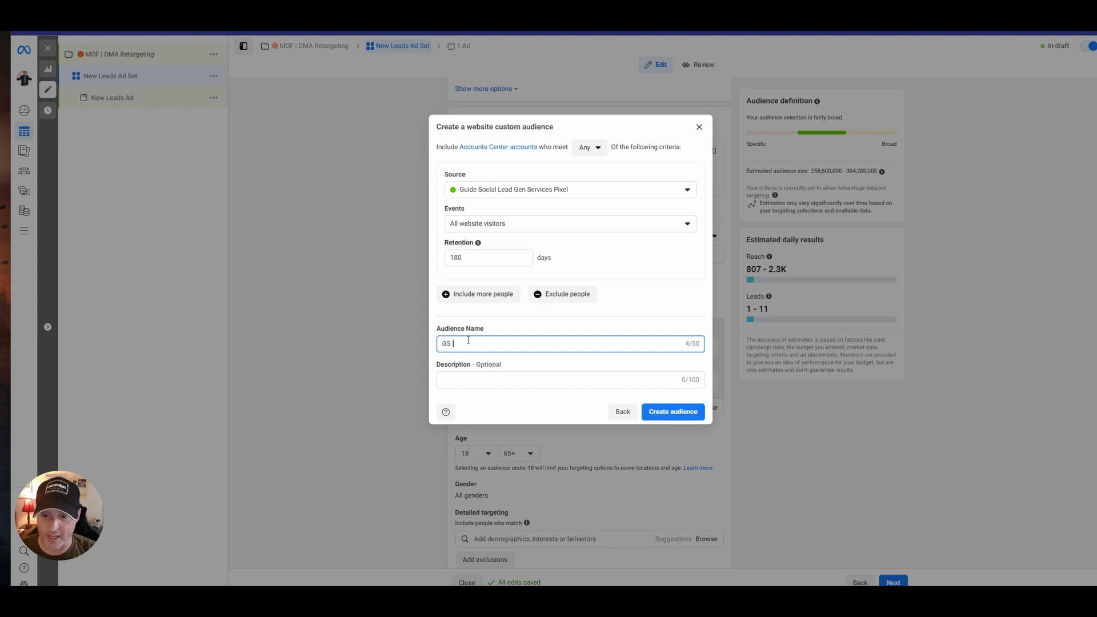
{"action": "type", "text": " | Website "}
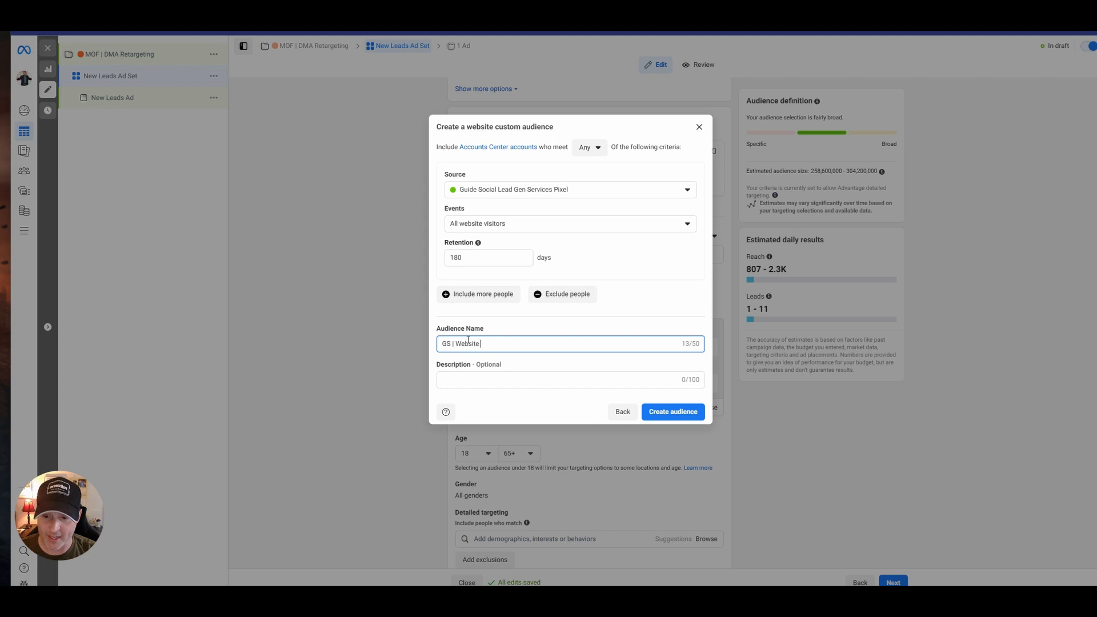
{"action": "type", "text": "| 180"}
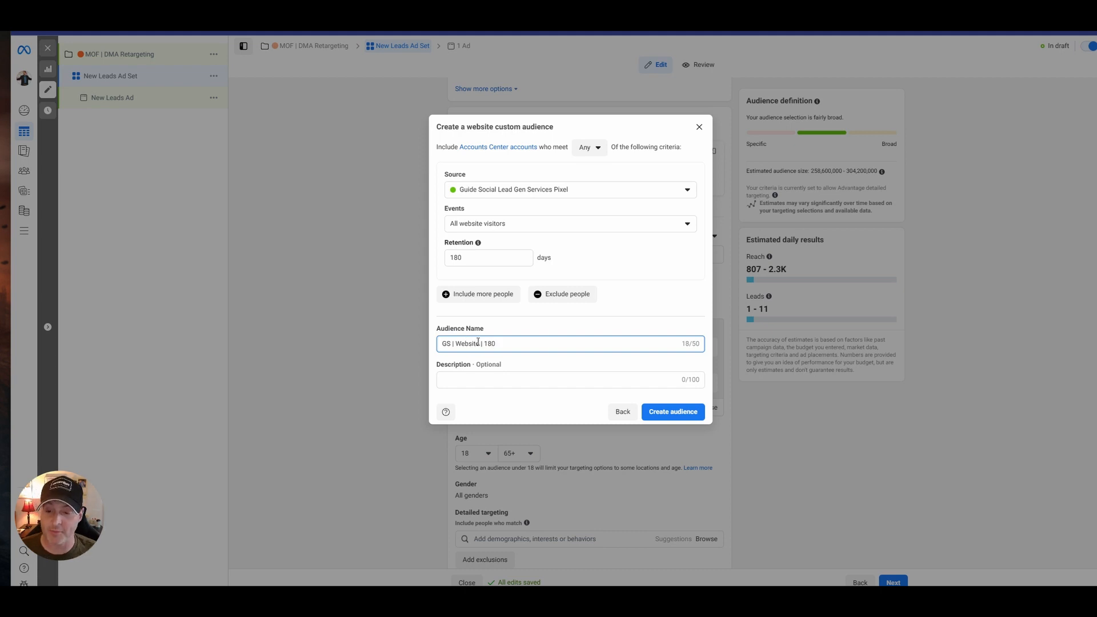
{"action": "mouse_move", "coordinate": [477, 341]}
{"action": "left_mouse_down"}
{"action": "mouse_move", "coordinate": [465, 342]}
{"action": "mouse_move", "coordinate": [485, 344]}
{"action": "left_mouse_up"}
{"action": "left_click", "coordinate": [496, 344]}
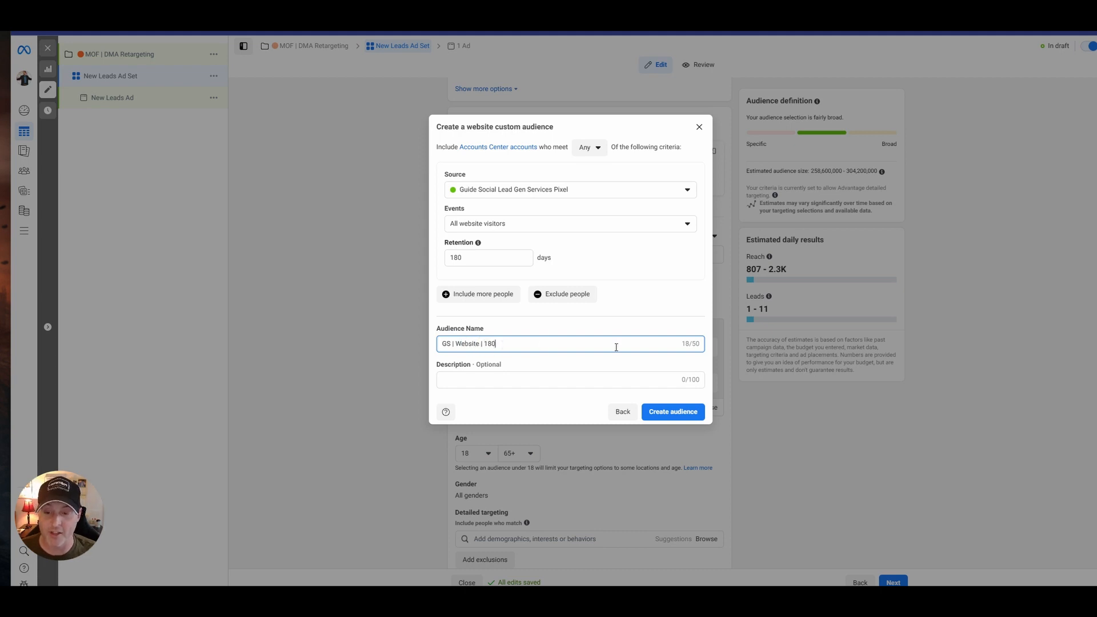
{"action": "left_click", "coordinate": [677, 413]}
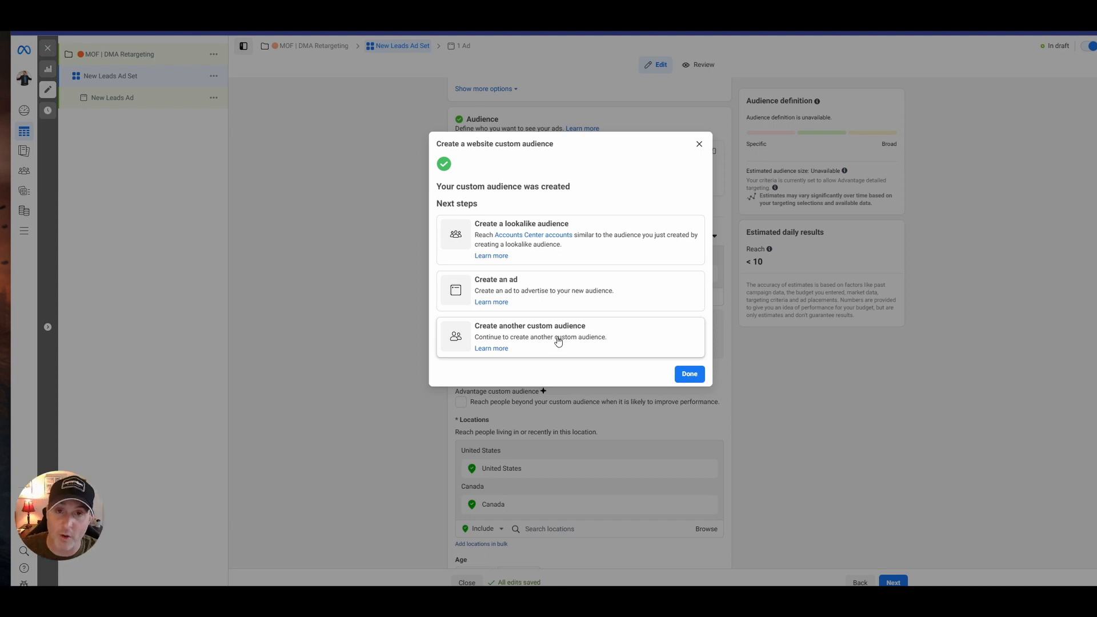
Start another custom audience with the Facebook page source and select the Guide Social page.
{"action": "left_click", "coordinate": [560, 339]}
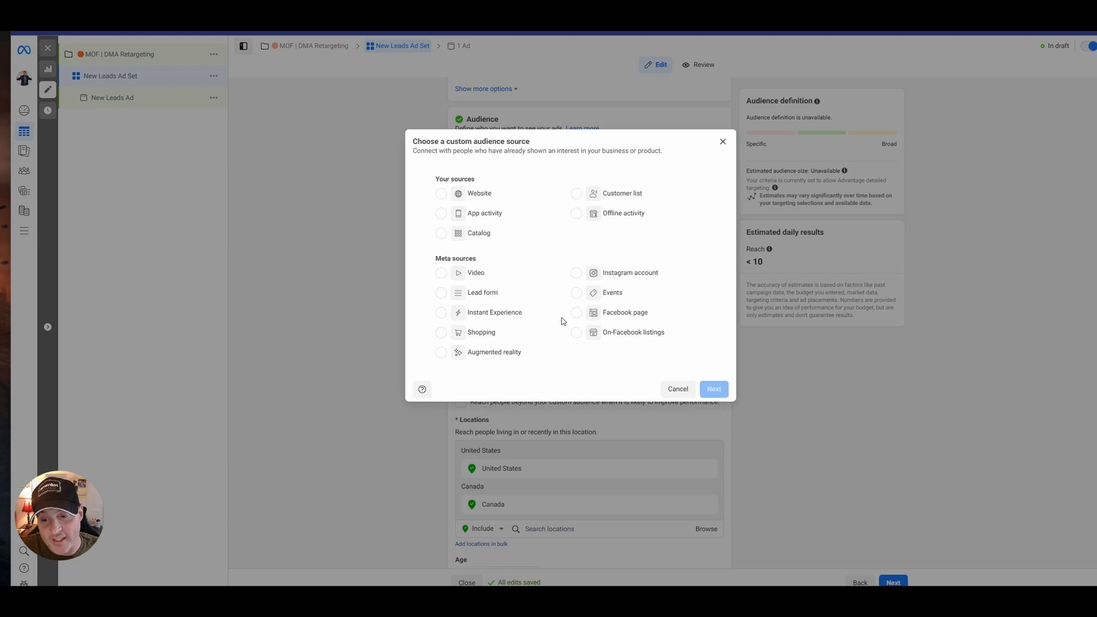
{"action": "left_click", "coordinate": [604, 200]}
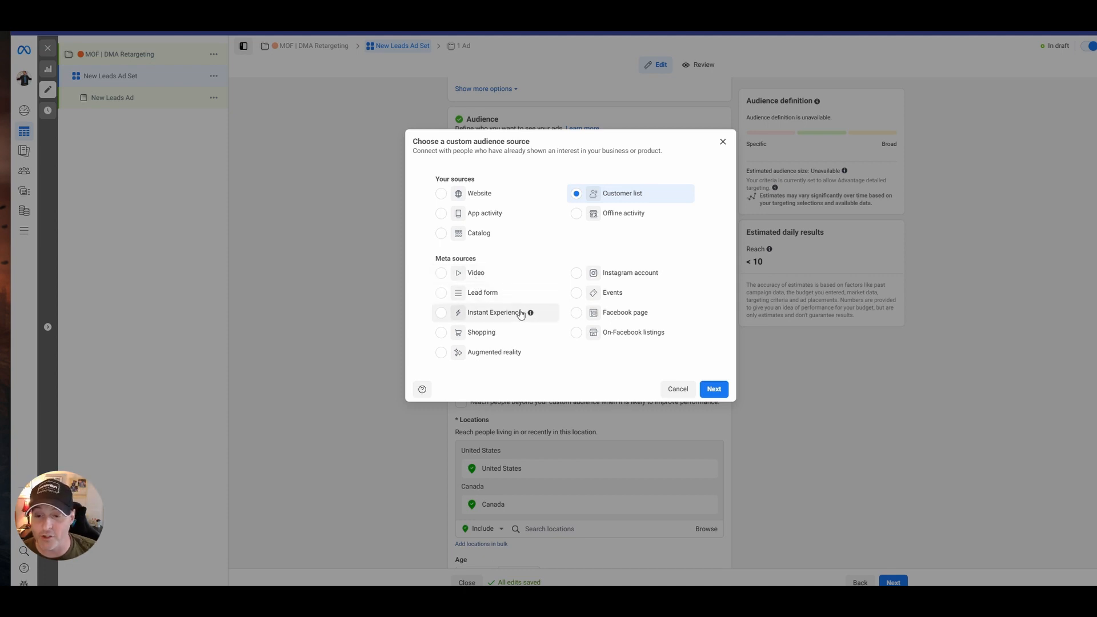
{"action": "left_click", "coordinate": [614, 312]}
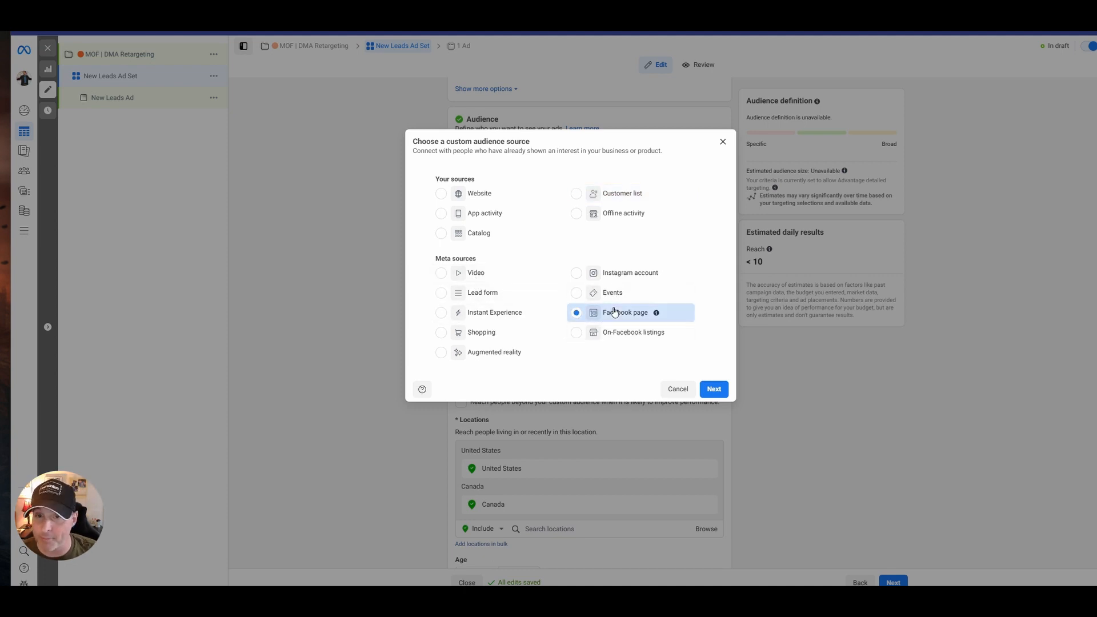
{"action": "left_click", "coordinate": [714, 394]}
{"action": "left_click", "coordinate": [527, 197]}
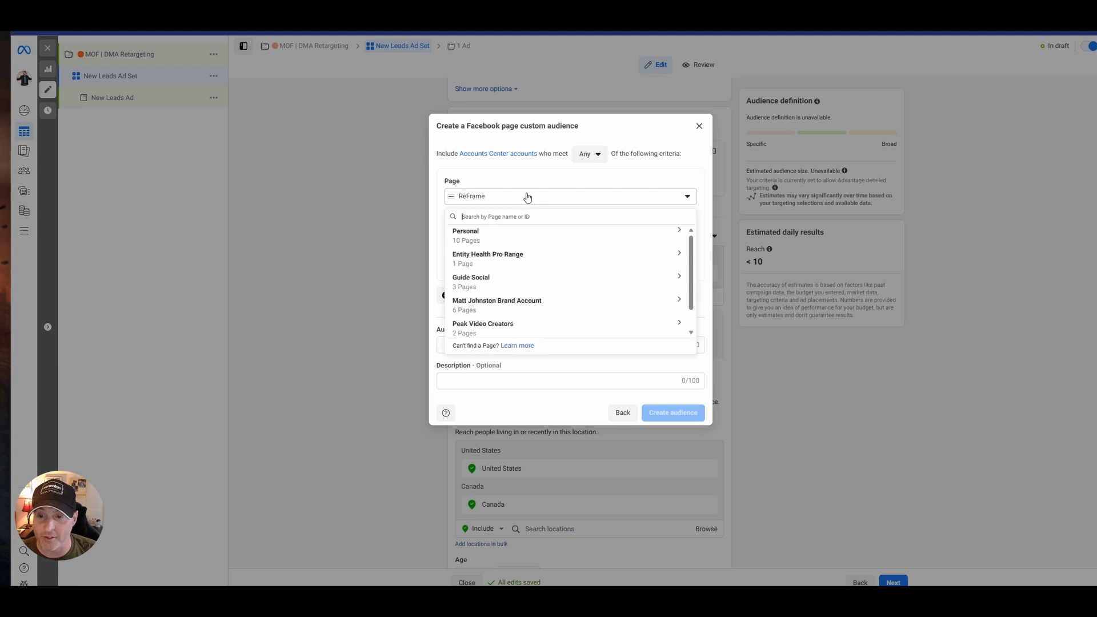
{"action": "left_click", "coordinate": [524, 196]}
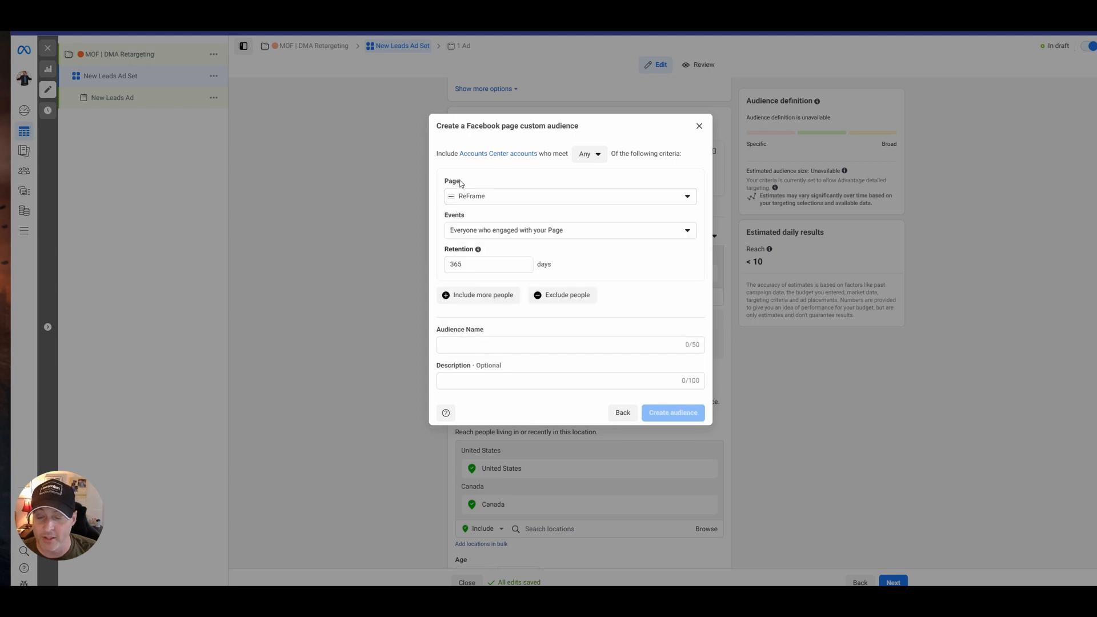
{"action": "left_click", "coordinate": [491, 201]}
{"action": "left_click", "coordinate": [486, 201]}
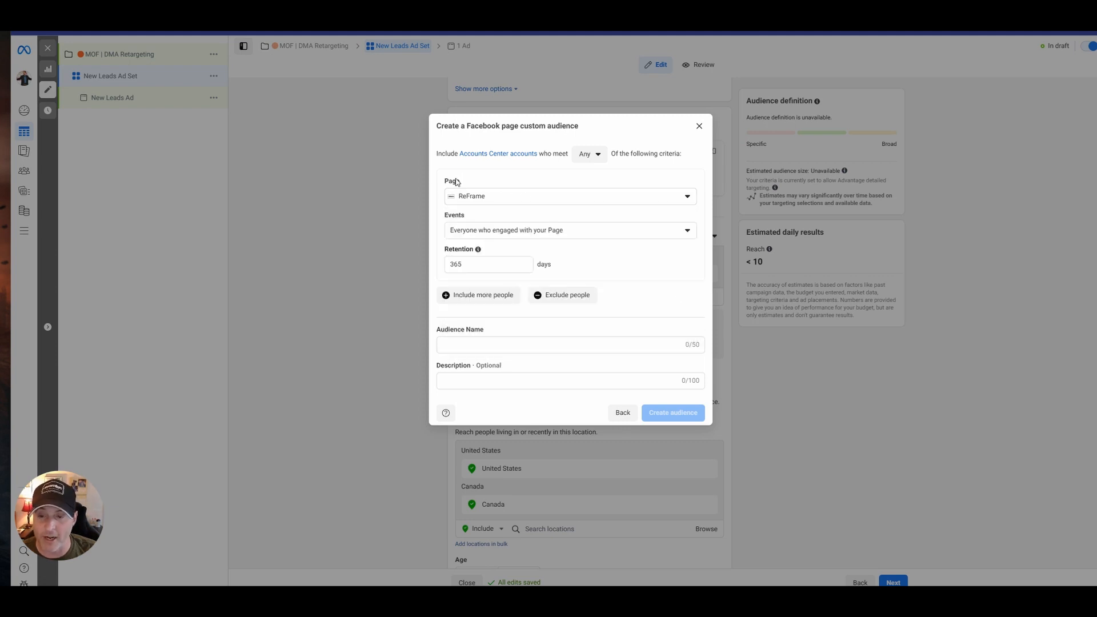
{"action": "left_click", "coordinate": [492, 200]}
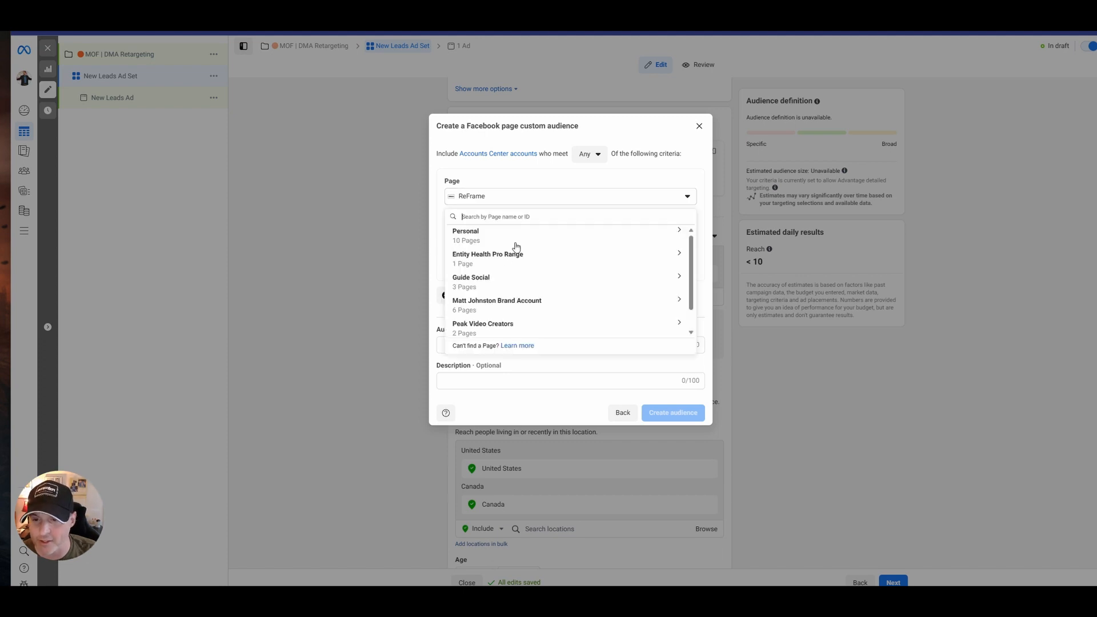
{"action": "left_click", "coordinate": [479, 279]}
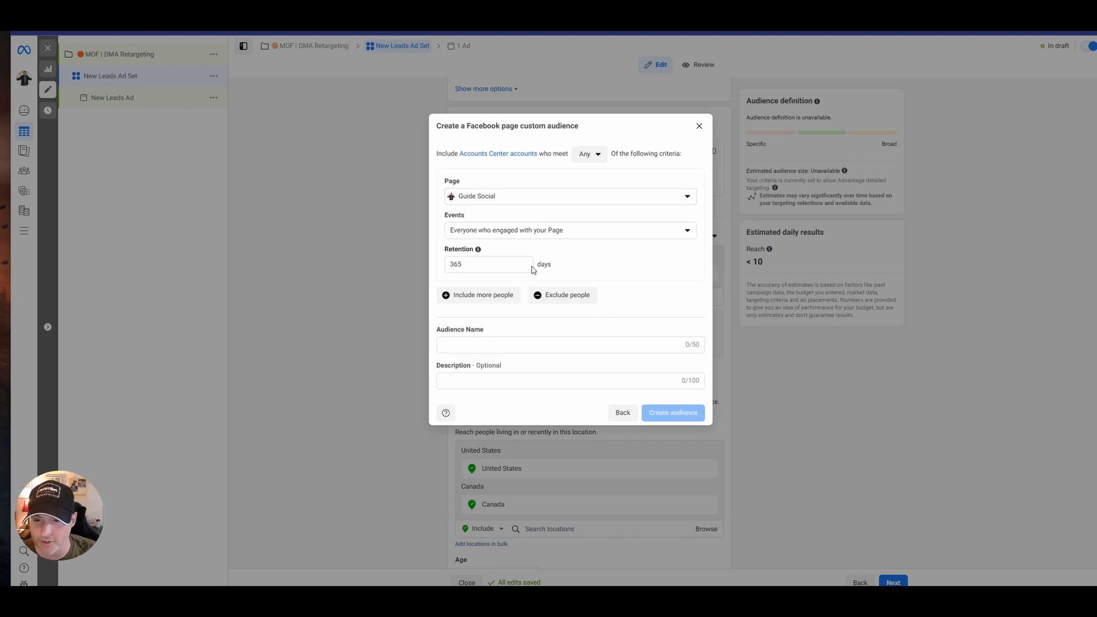
Set the page audience's retention to 180 days, name it "GS | FB Engage | 180" and finish creating it.
{"action": "left_click_drag", "start_coordinate": [531, 268], "coordinate": [410, 264]}
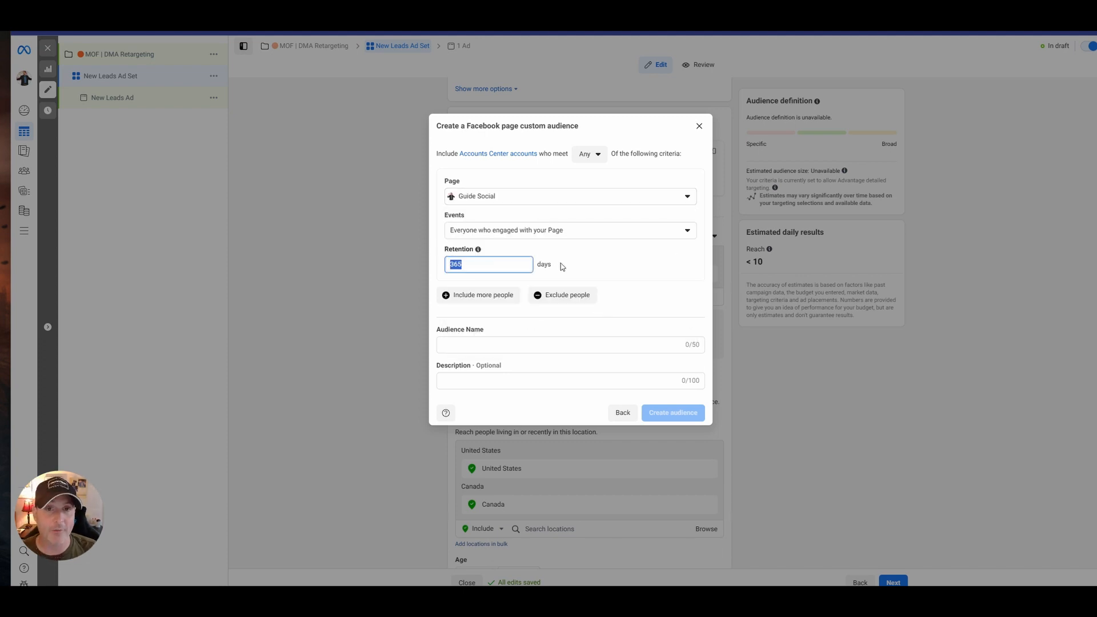
{"action": "type", "text": "180"}
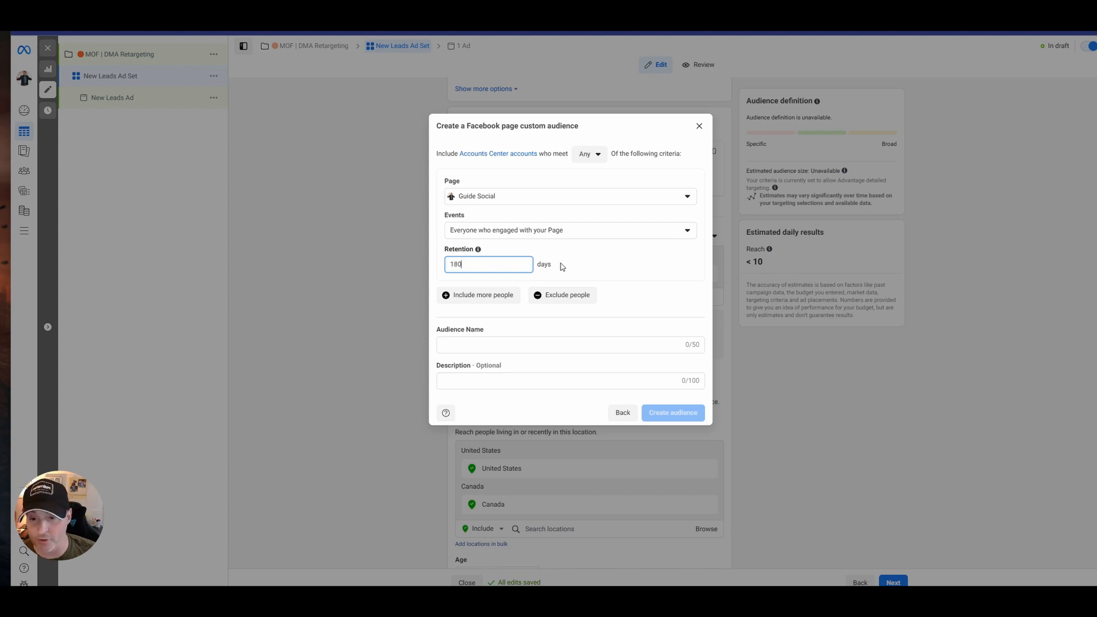
{"action": "left_click", "coordinate": [487, 342]}
{"action": "type", "text": "GS | FB Engage | 180"}
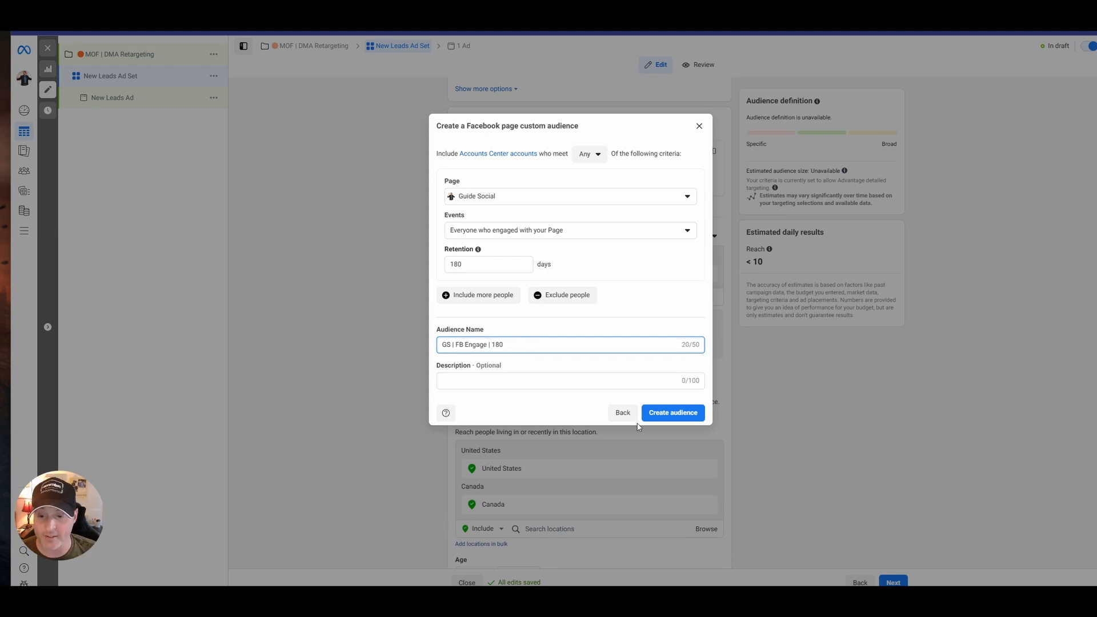
{"action": "left_click", "coordinate": [655, 416]}
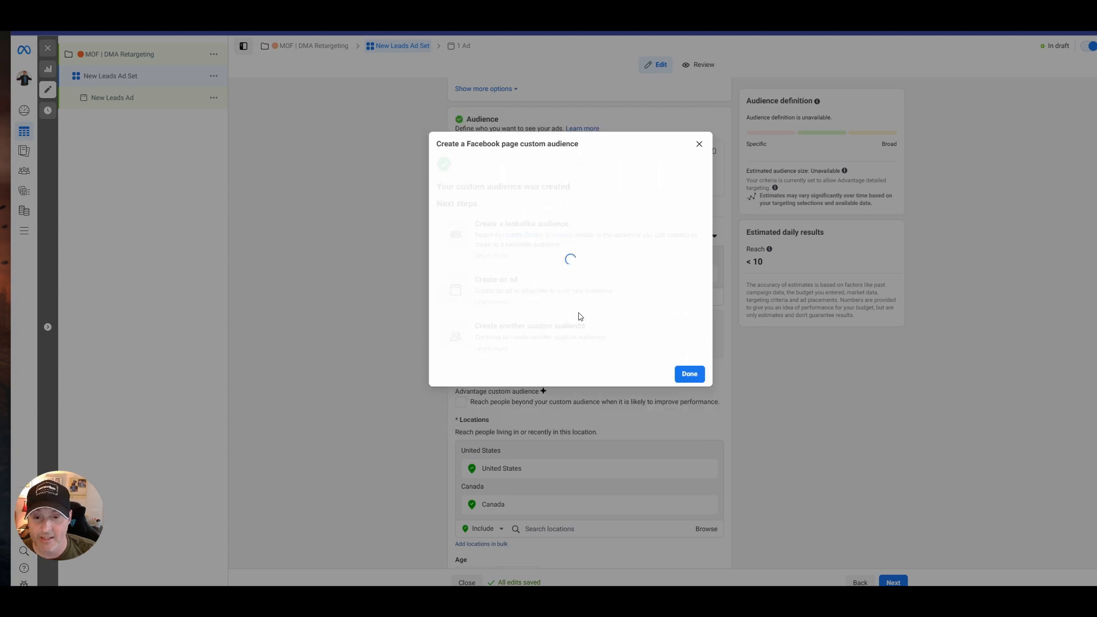
{"action": "left_click", "coordinate": [690, 374]}
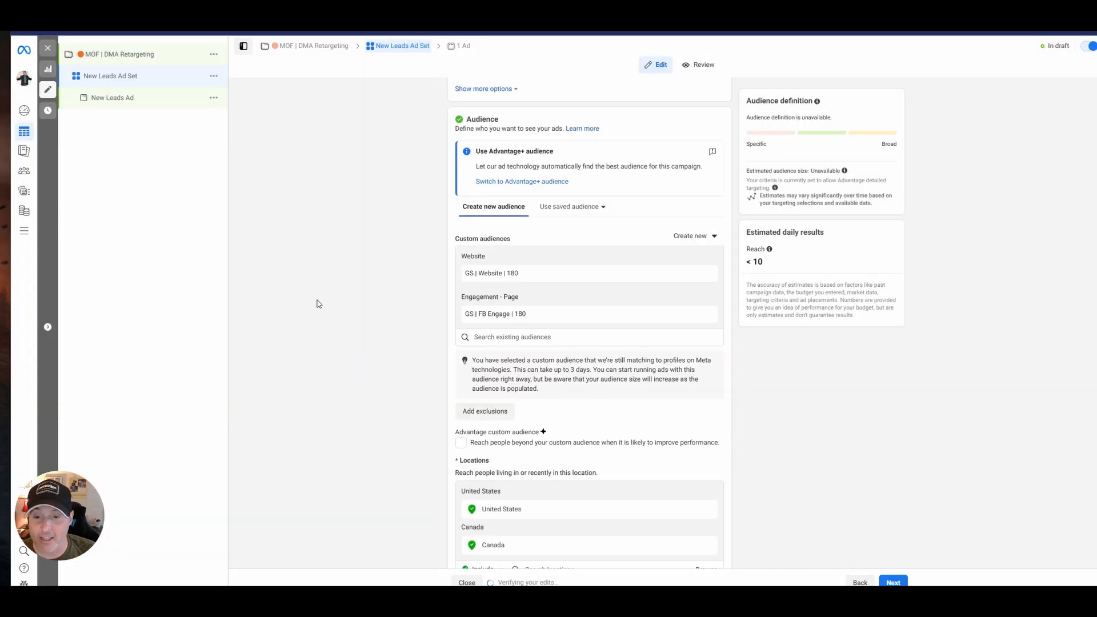
Try a video engagement custom audience of people who watched 25% of a video and look at the selectable videos.
{"action": "left_click", "coordinate": [689, 236]}
{"action": "left_click", "coordinate": [698, 260]}
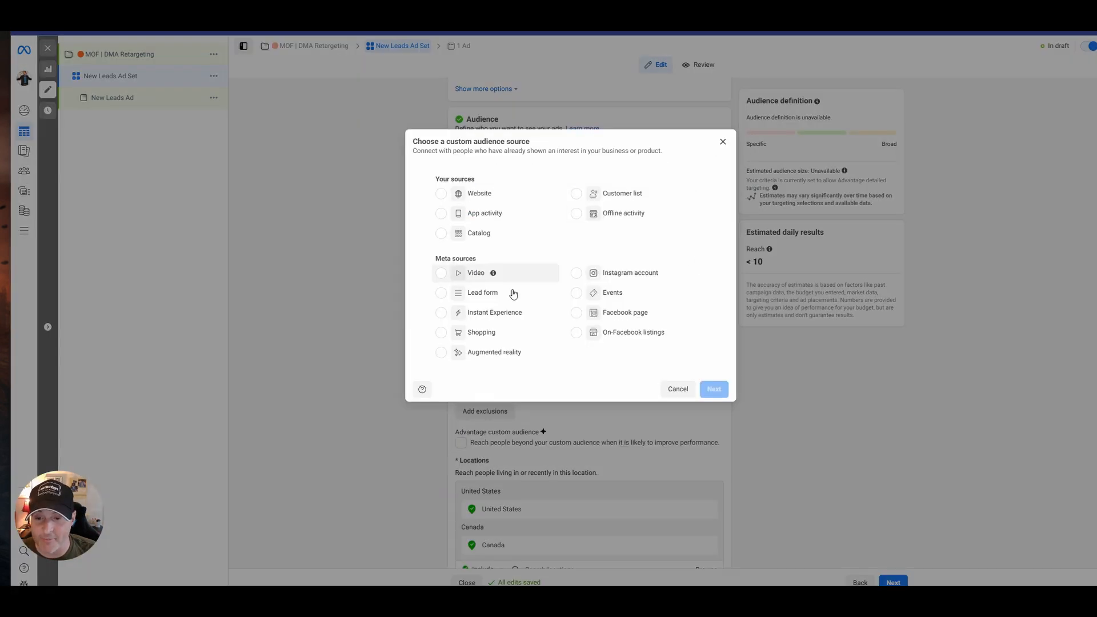
{"action": "left_click", "coordinate": [616, 279]}
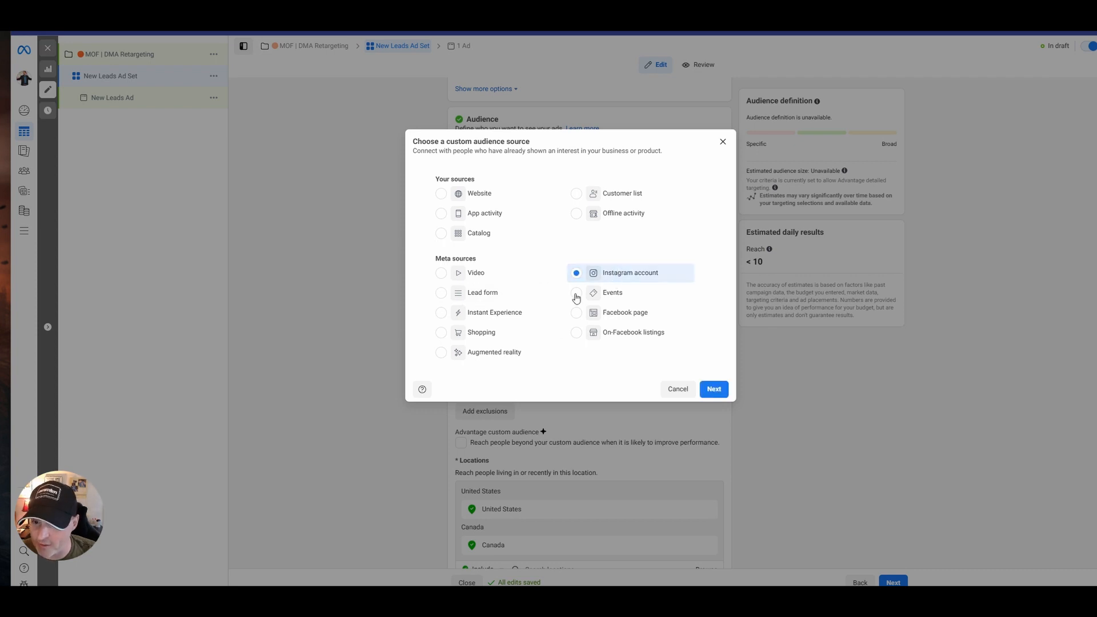
{"action": "left_click", "coordinate": [482, 279]}
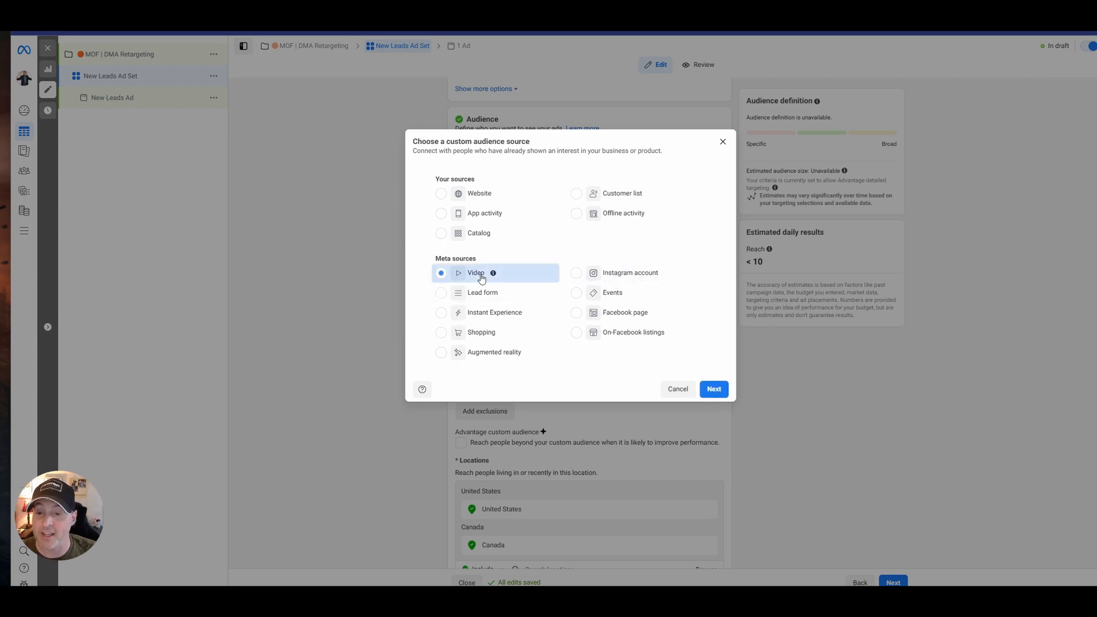
{"action": "left_click", "coordinate": [713, 389]}
{"action": "left_click", "coordinate": [460, 210]}
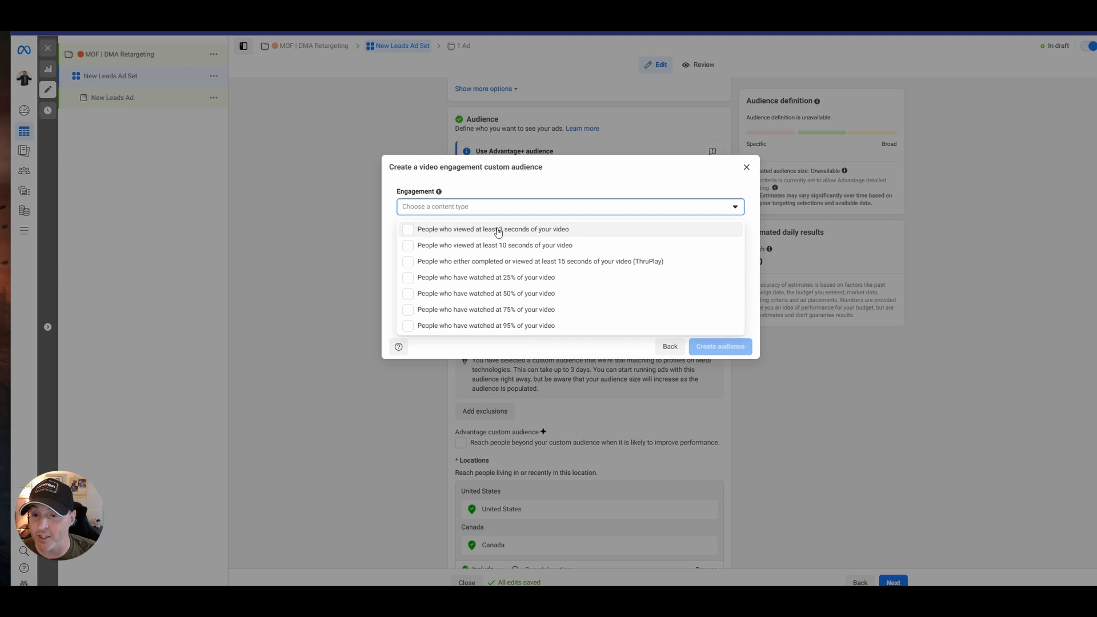
{"action": "left_click", "coordinate": [522, 279]}
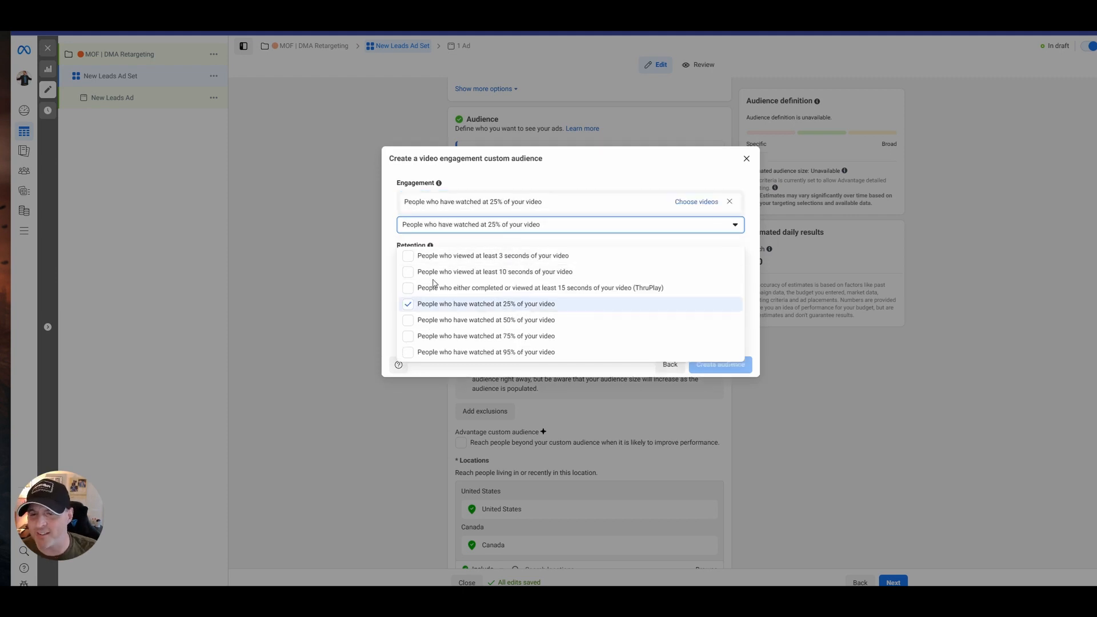
{"action": "left_click", "coordinate": [694, 201]}
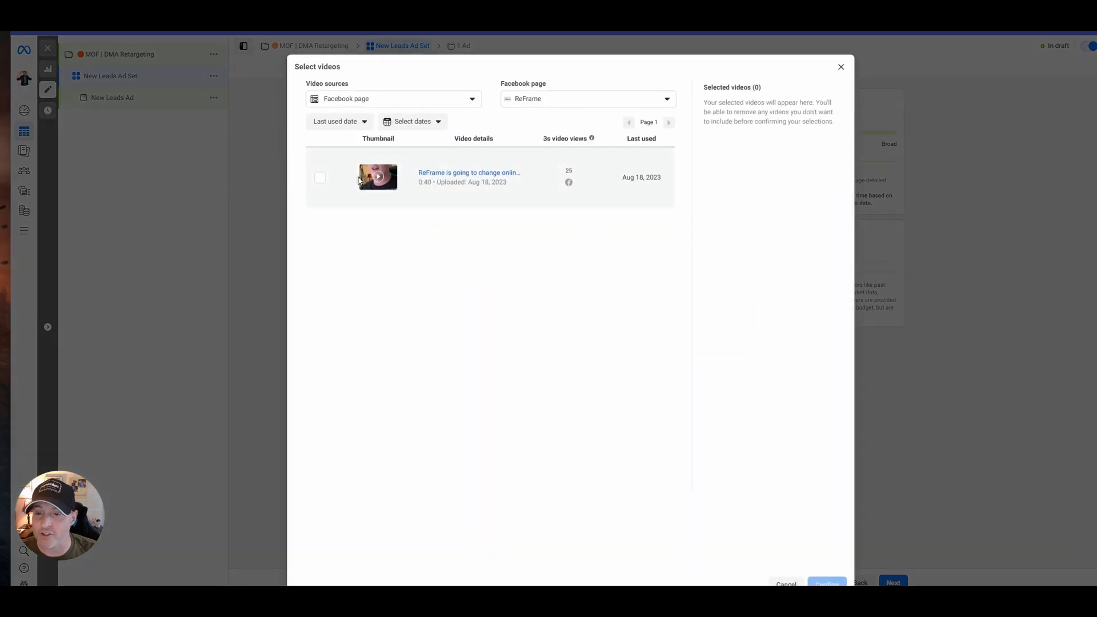
{"action": "left_click", "coordinate": [841, 67]}
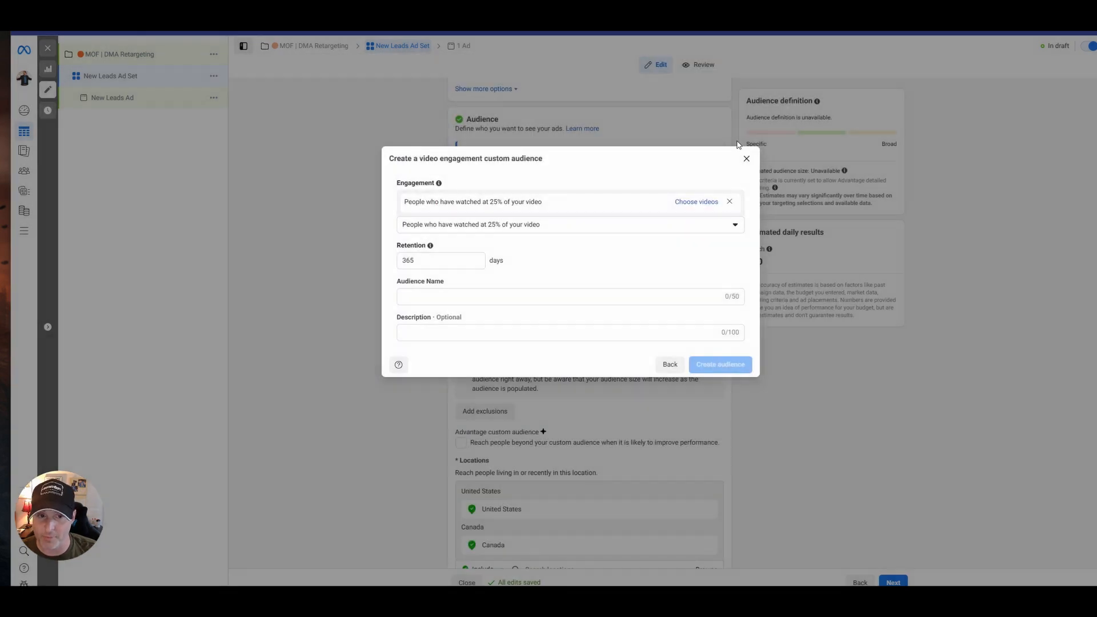
{"action": "left_click", "coordinate": [746, 158]}
{"action": "left_click", "coordinate": [709, 236]}
{"action": "left_click", "coordinate": [686, 260]}
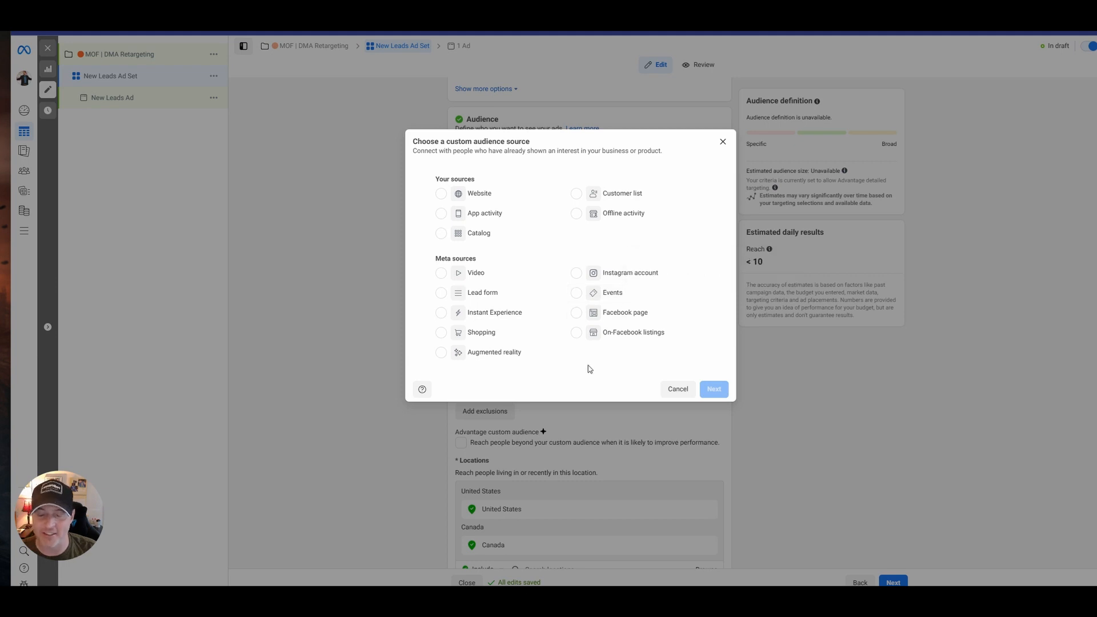
{"action": "left_click", "coordinate": [678, 390]}
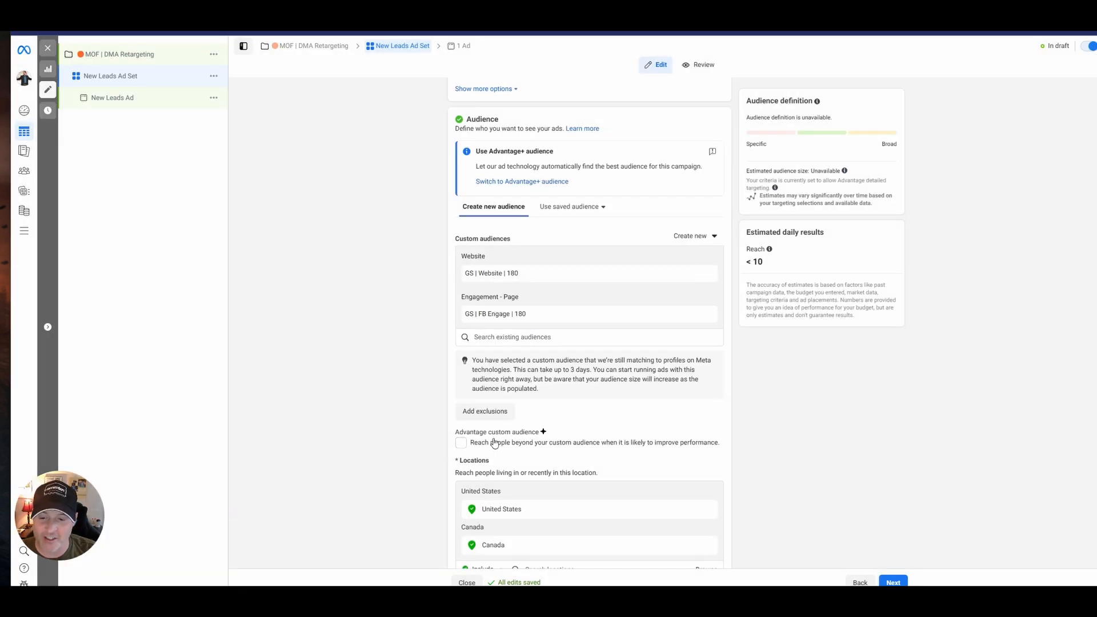
Turn off Advantage detailed targeting for the ad set and review its audience settings.
{"action": "scroll", "coordinate": [532, 413], "scroll_direction": "down", "scroll_amount": 6}
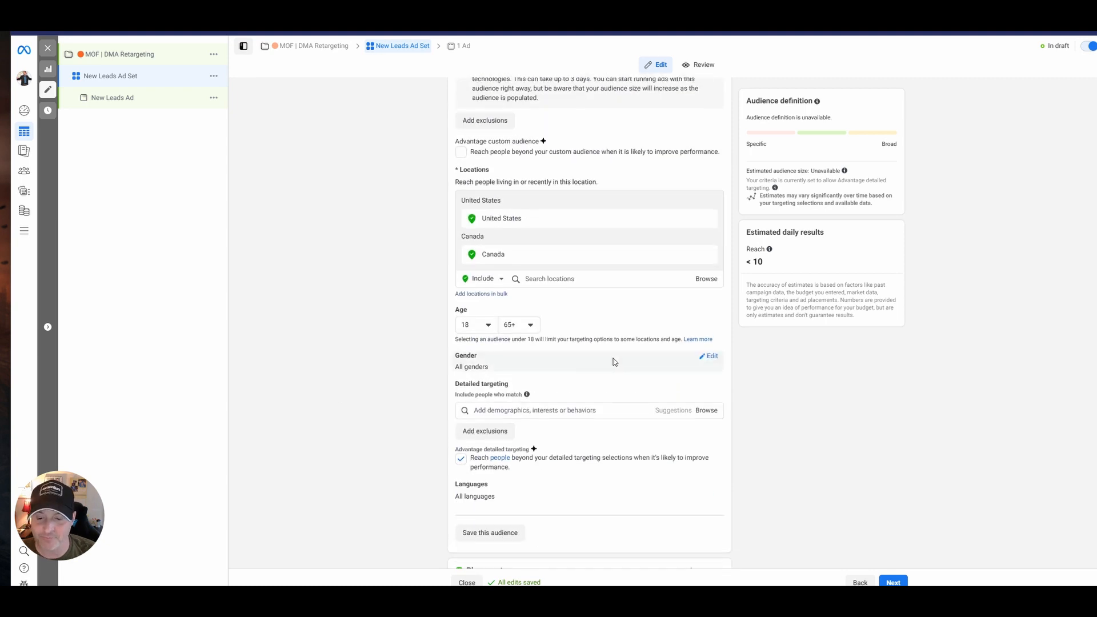
{"action": "left_click", "coordinate": [462, 377]}
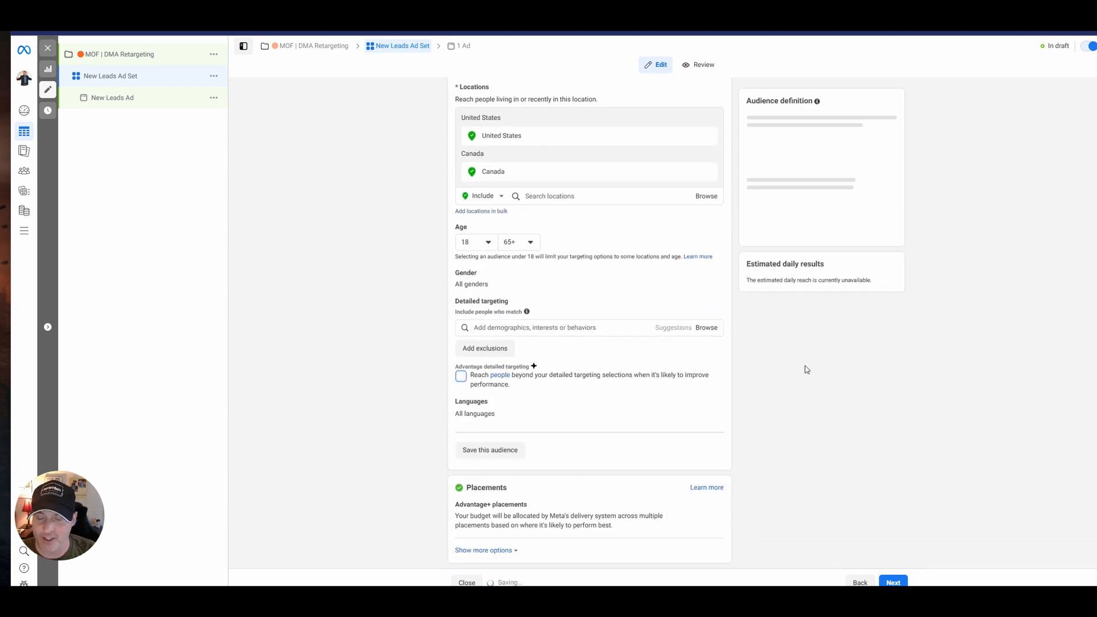
{"action": "scroll", "coordinate": [558, 379], "scroll_direction": "up", "scroll_amount": 6}
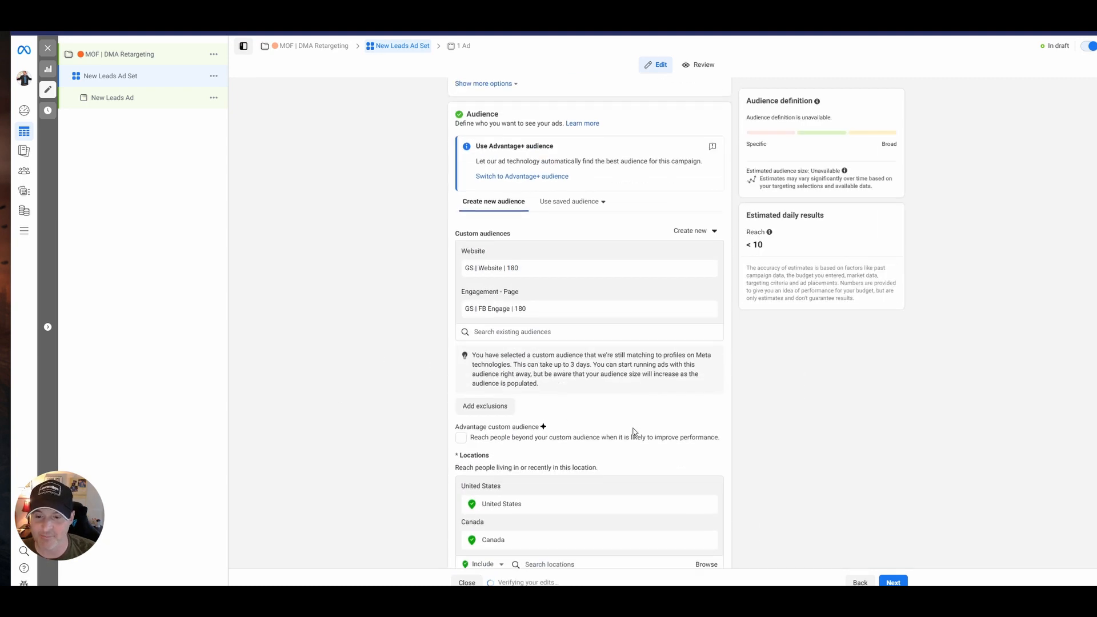
{"action": "scroll", "coordinate": [631, 434], "scroll_direction": "down", "scroll_amount": 6}
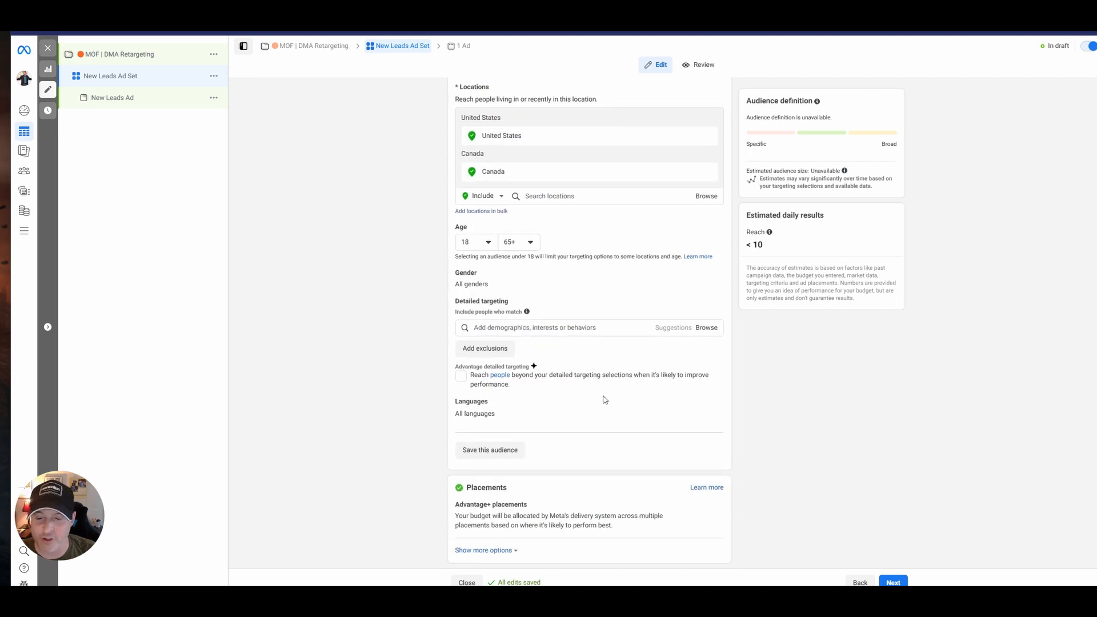
{"action": "scroll", "coordinate": [616, 330], "scroll_direction": "up", "scroll_amount": 6}
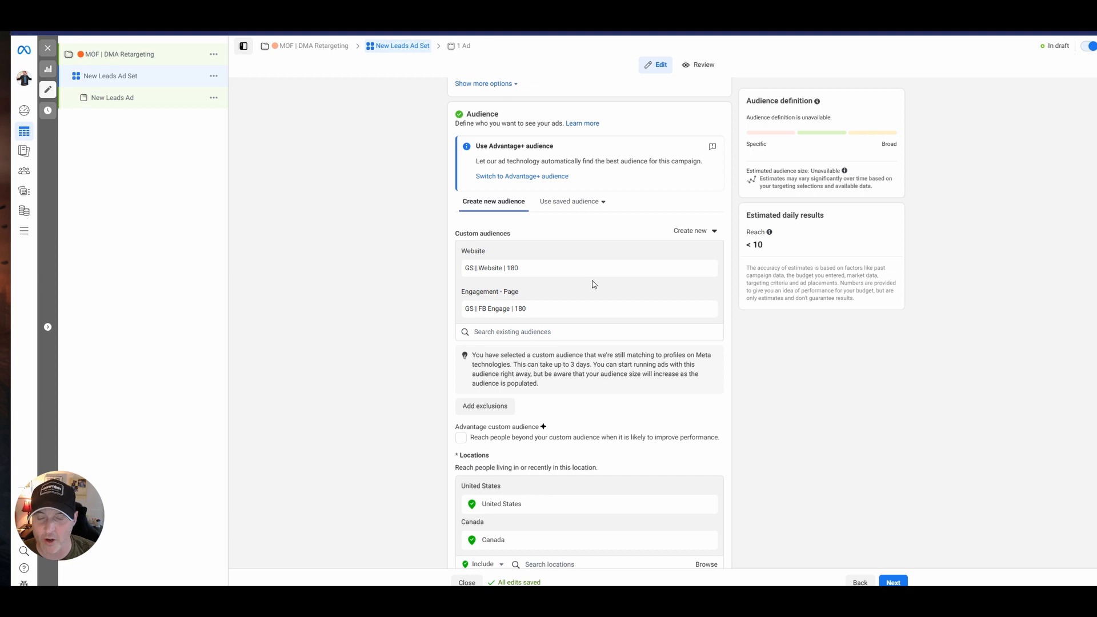
{"action": "scroll", "coordinate": [591, 309], "scroll_direction": "down", "scroll_amount": 6}
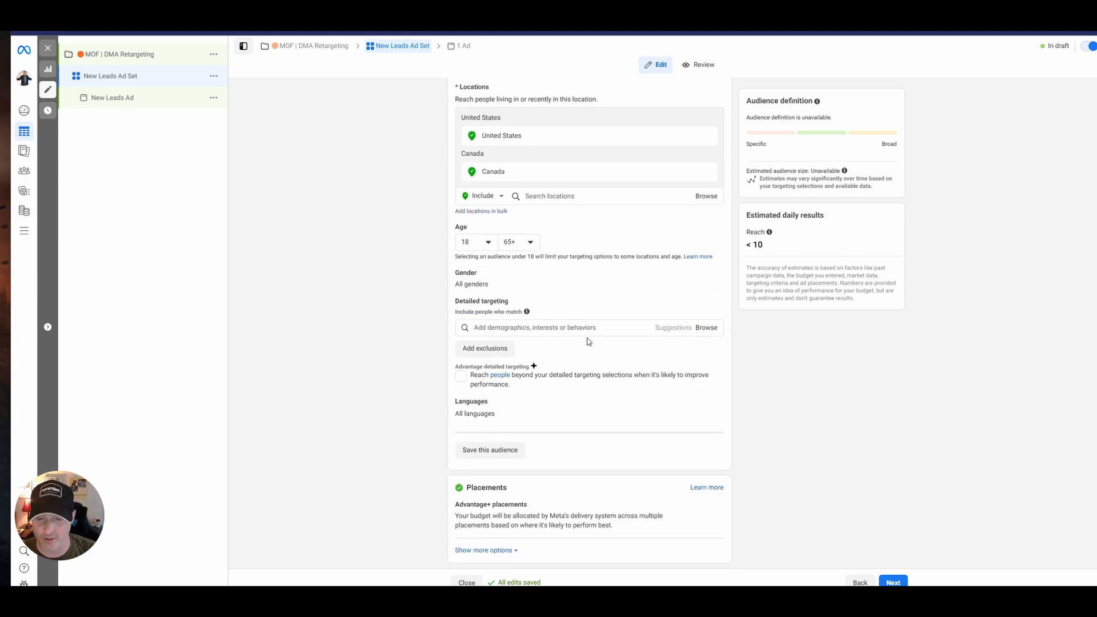
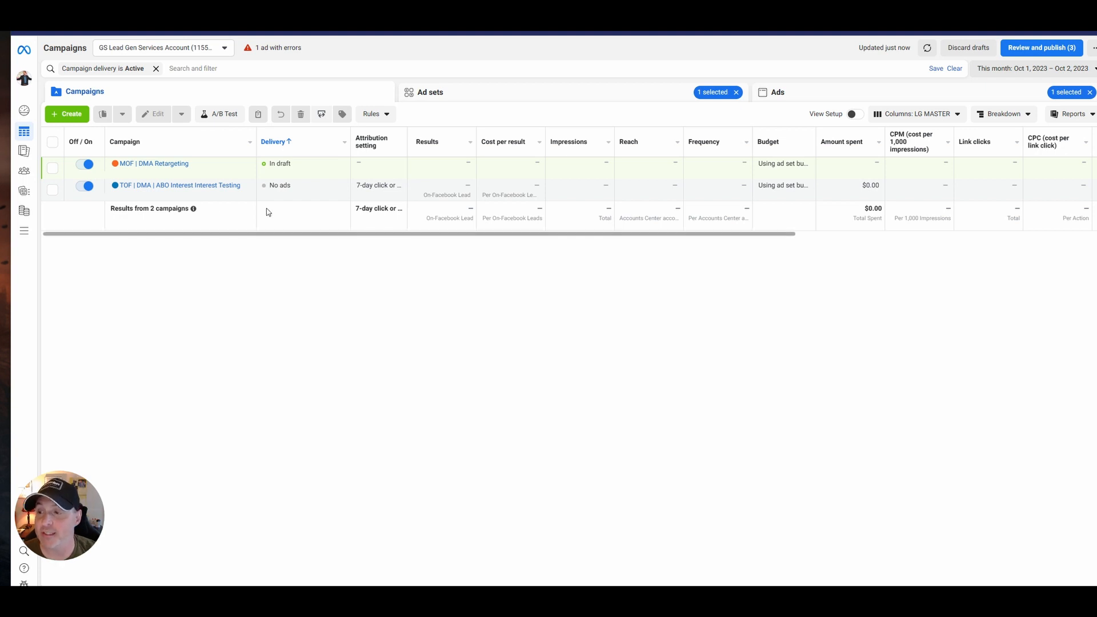
Open the "TOF | DMA | ABO Interest Interest Testing" campaign and select its Broad Marketing \ Entreprneurship and Advertising / Marketing Agency ad sets.
{"action": "mouse_move", "coordinate": [182, 186]}
{"action": "mouse_move", "coordinate": [181, 163]}
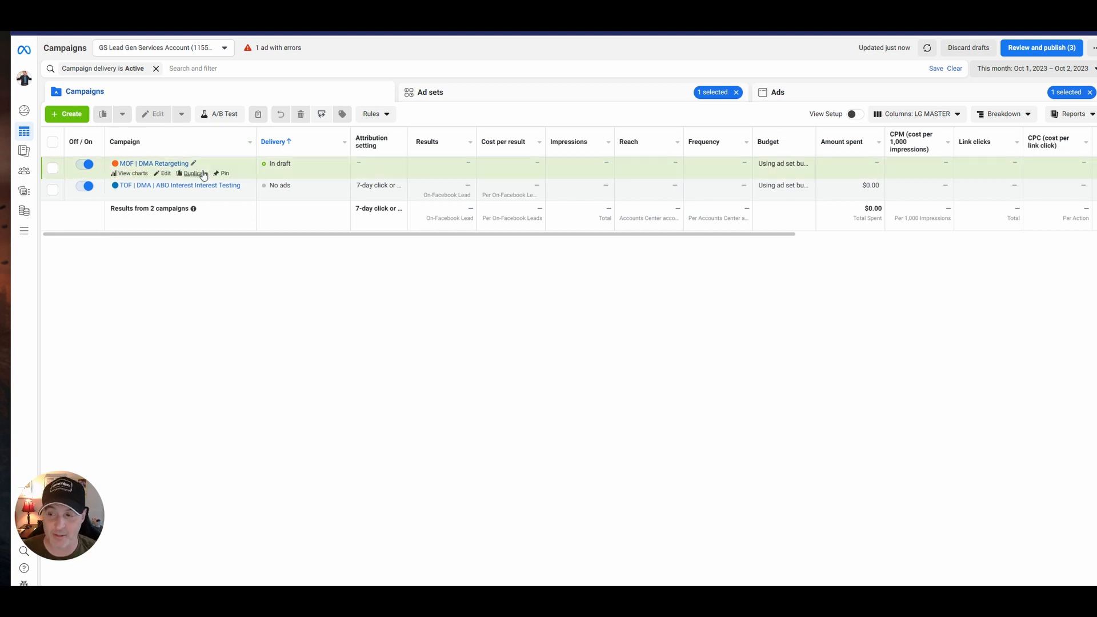
{"action": "left_click", "coordinate": [164, 186]}
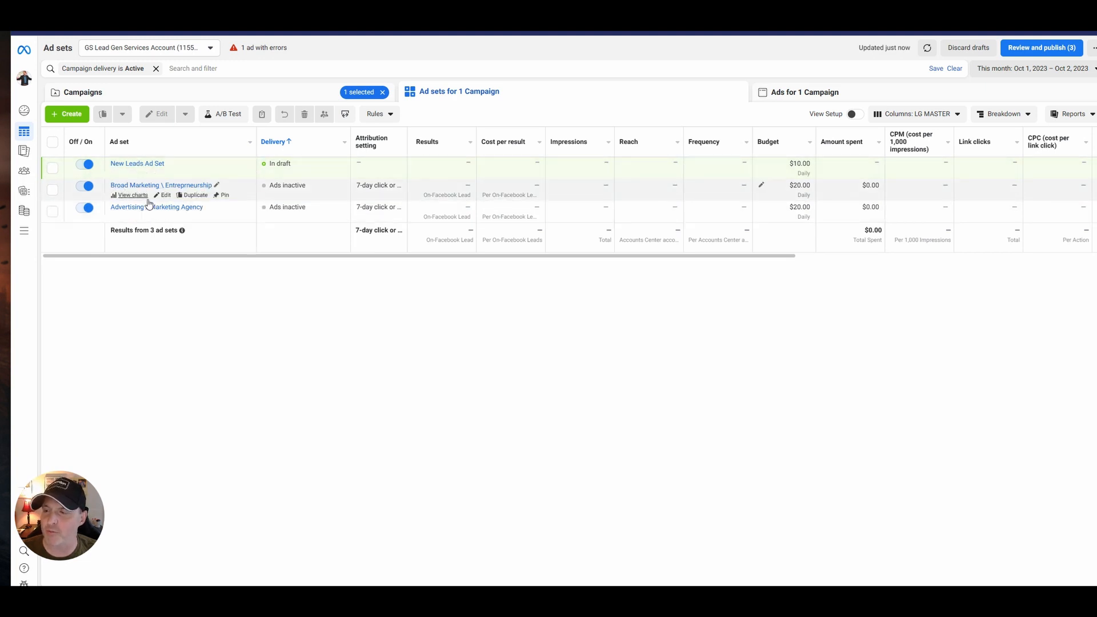
{"action": "left_click", "coordinate": [52, 190]}
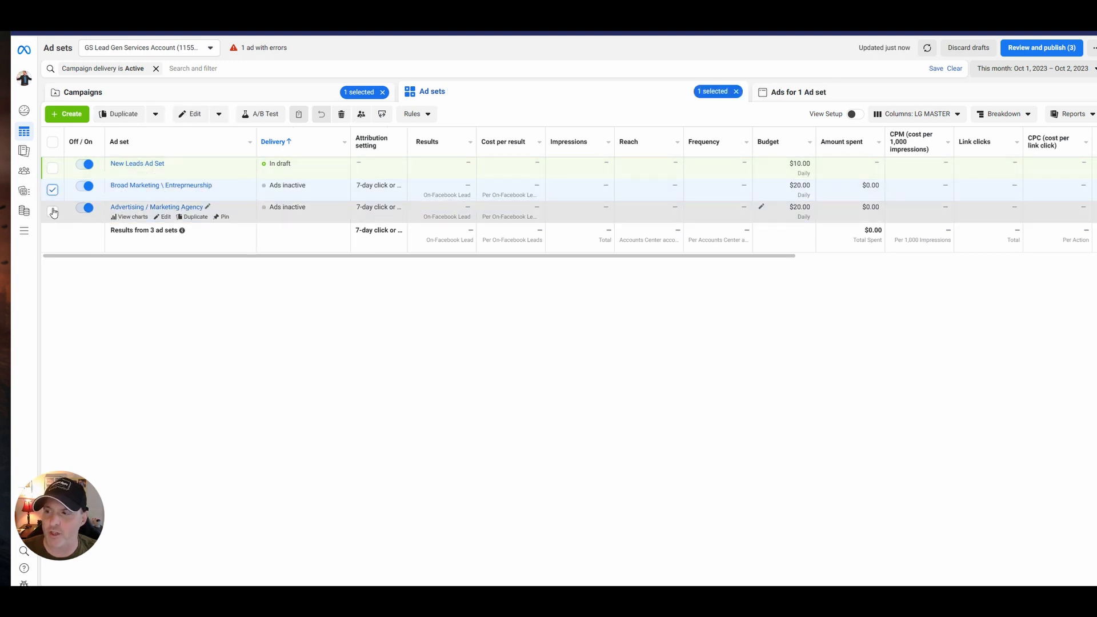
{"action": "left_click", "coordinate": [52, 190]}
{"action": "left_click", "coordinate": [799, 91]}
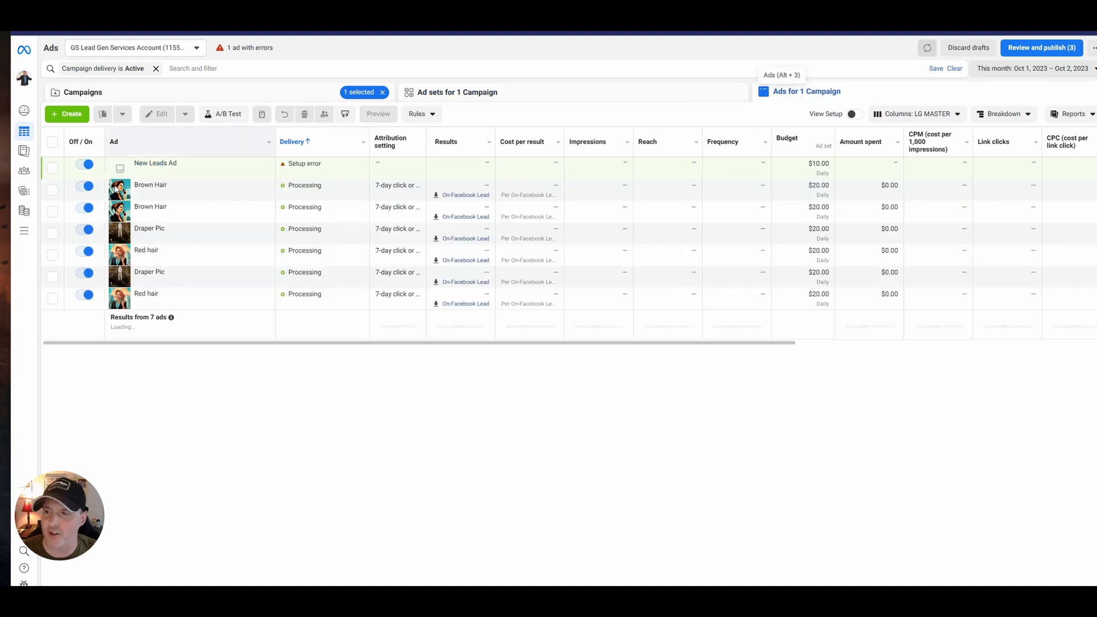
{"action": "left_click", "coordinate": [514, 93]}
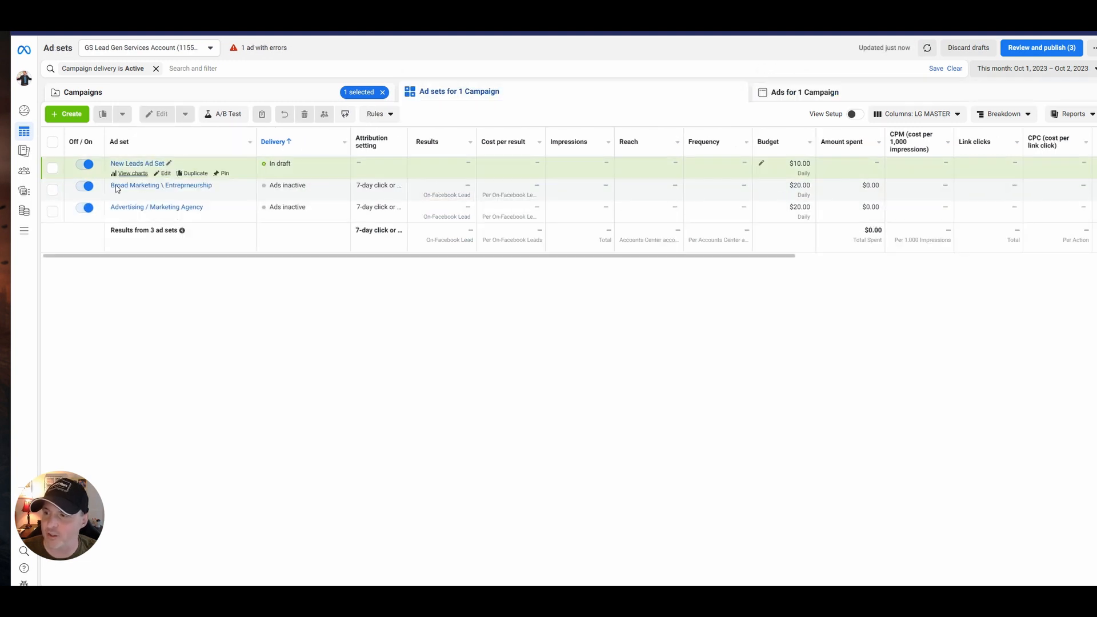
{"action": "left_click", "coordinate": [52, 190]}
{"action": "left_click", "coordinate": [52, 211]}
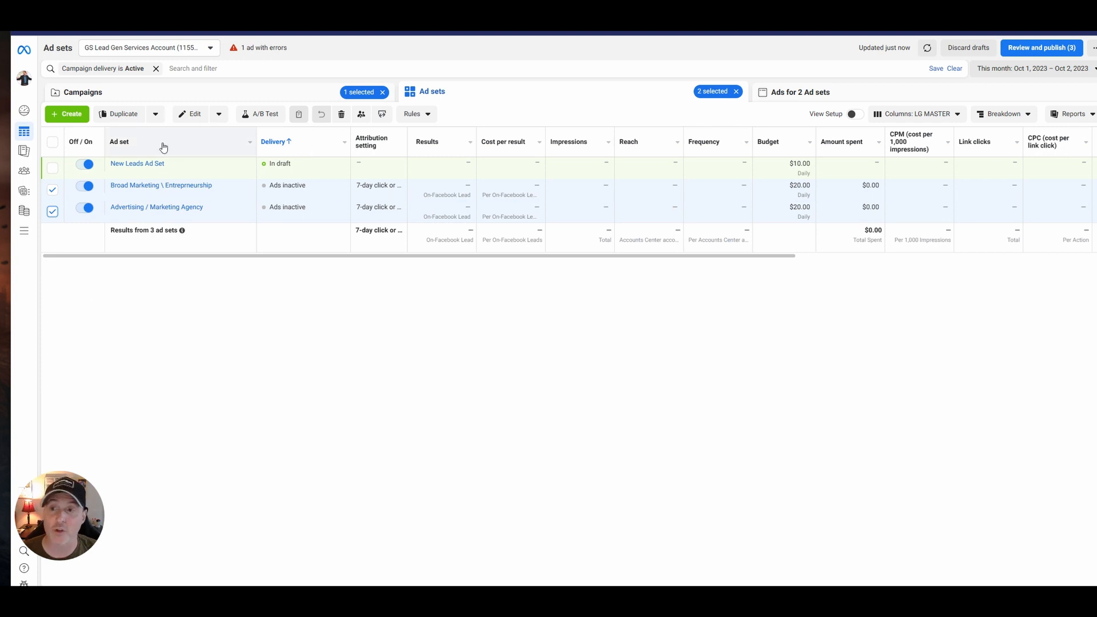
Duplicate the two selected ad sets into a new campaign named "🔵TOF | CBO | Scaled DMA", with one copy of each.
{"action": "left_click", "coordinate": [129, 116]}
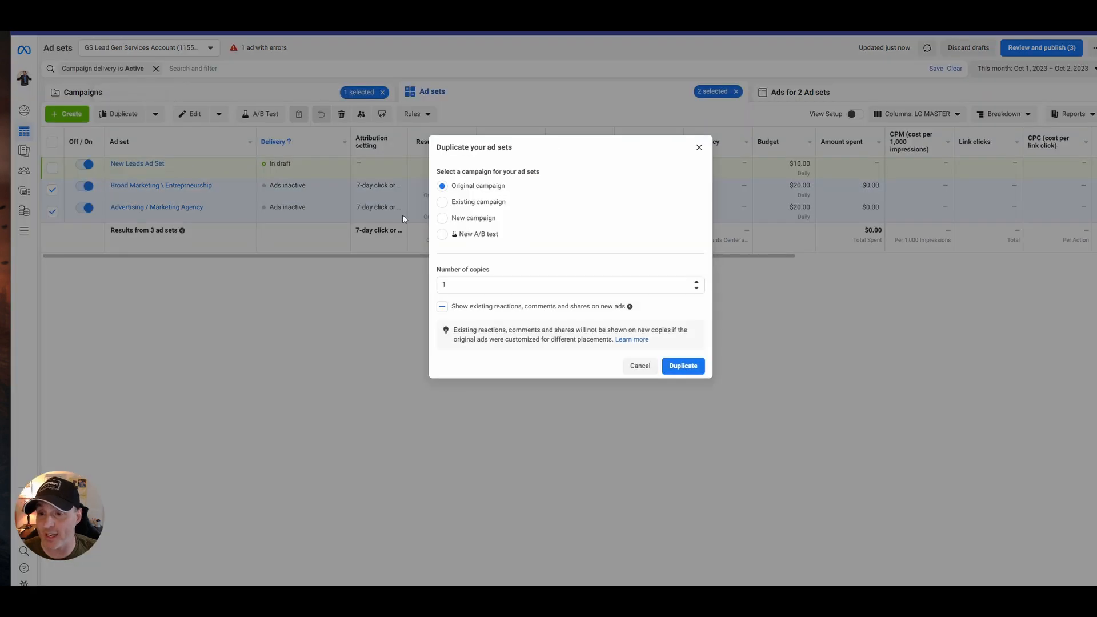
{"action": "left_click", "coordinate": [459, 221]}
{"action": "left_click", "coordinate": [602, 221]}
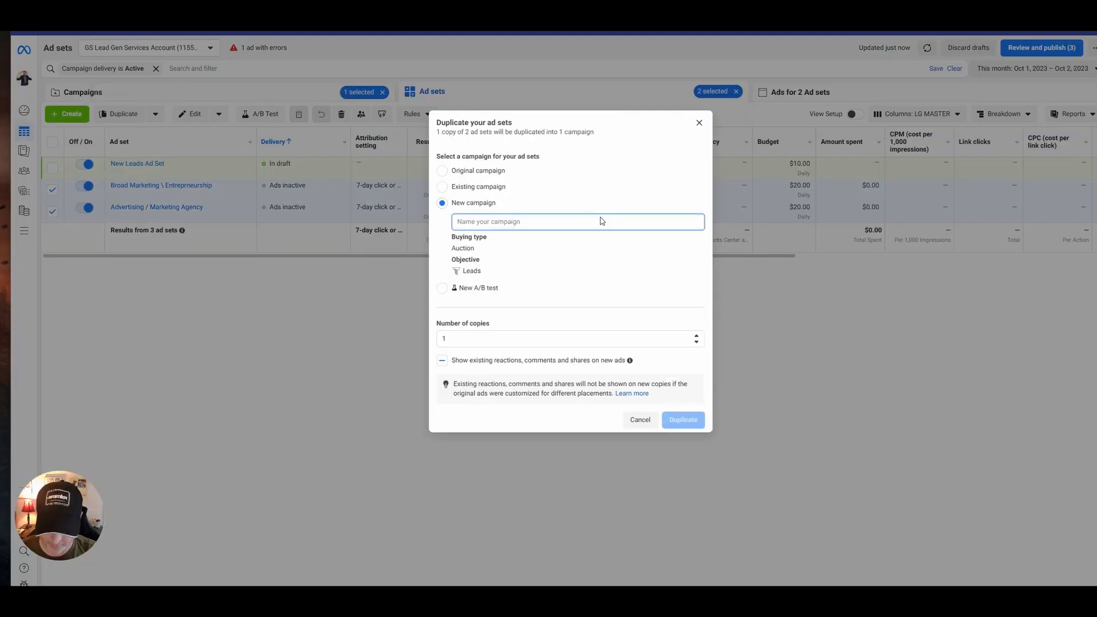
{"action": "key", "text": "super+period"}
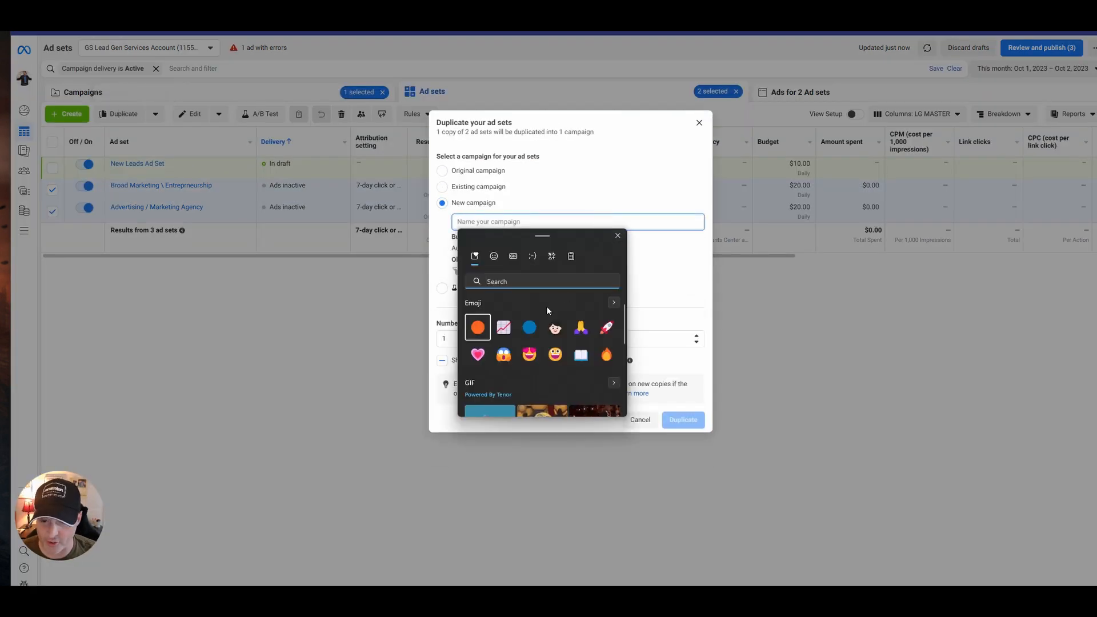
{"action": "left_click", "coordinate": [529, 327]}
{"action": "left_click", "coordinate": [530, 221]}
{"action": "type", "text": "TOF "}
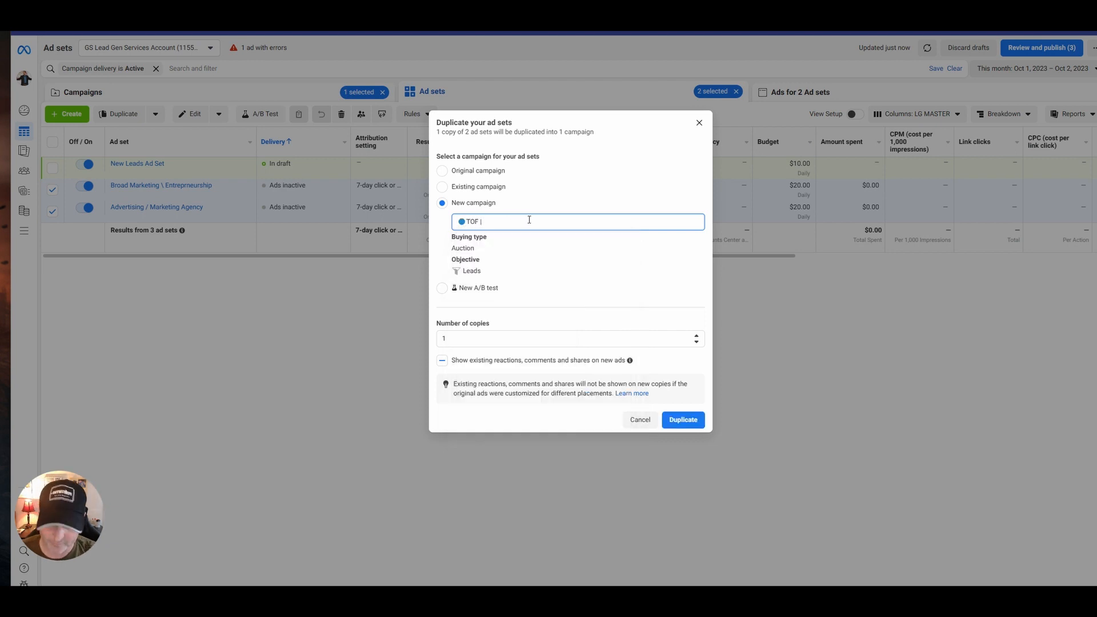
{"action": "type", "text": "|"}
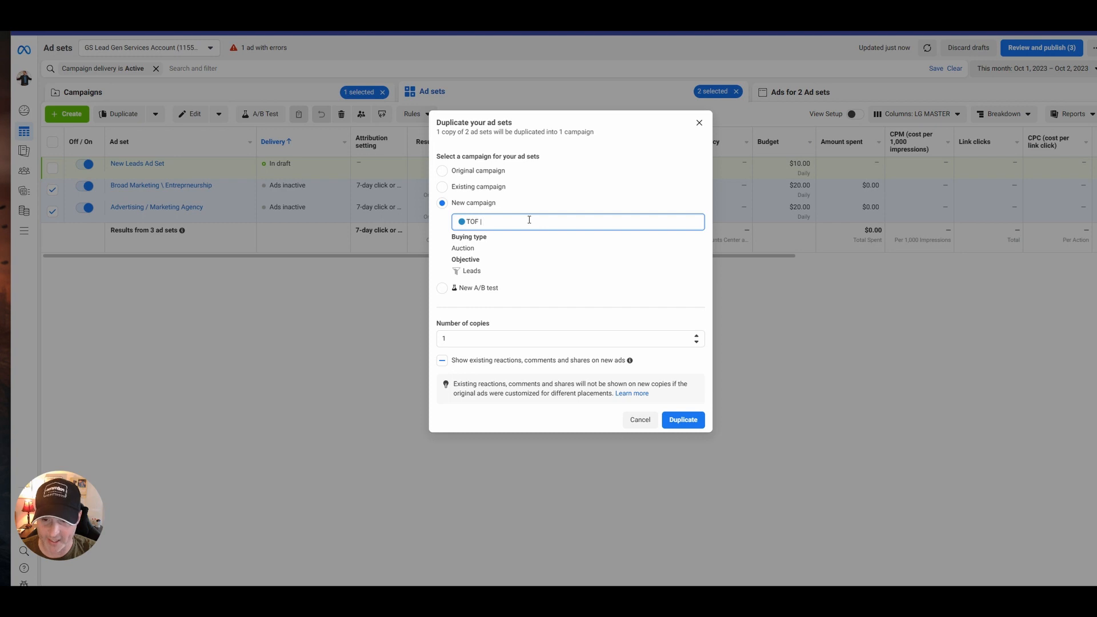
{"action": "type", "text": " CBO "}
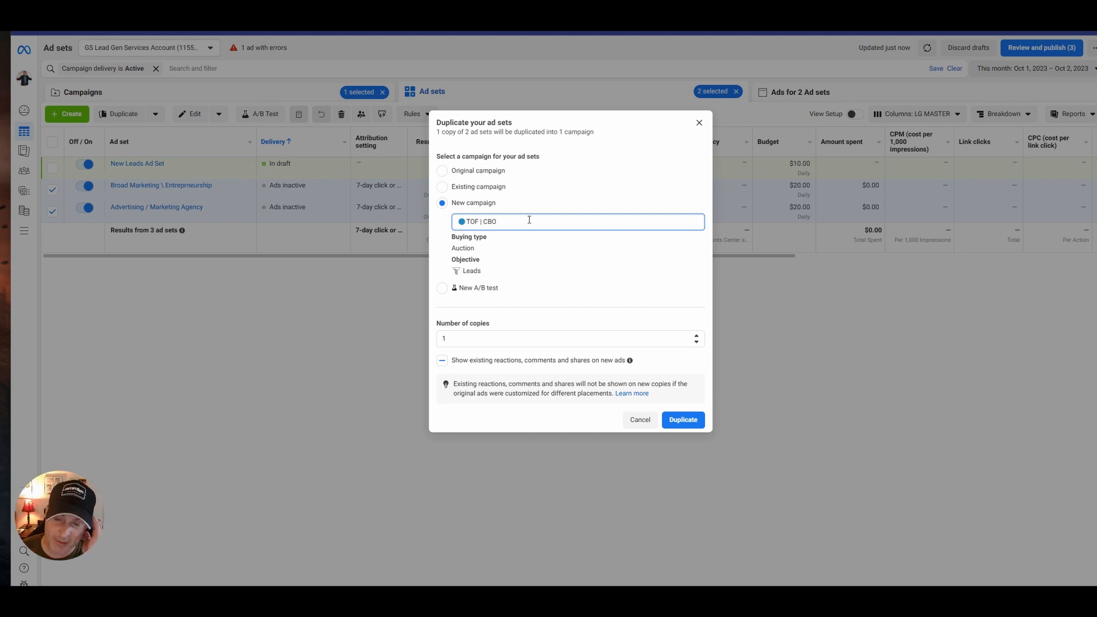
{"action": "type", "text": "| Sca"}
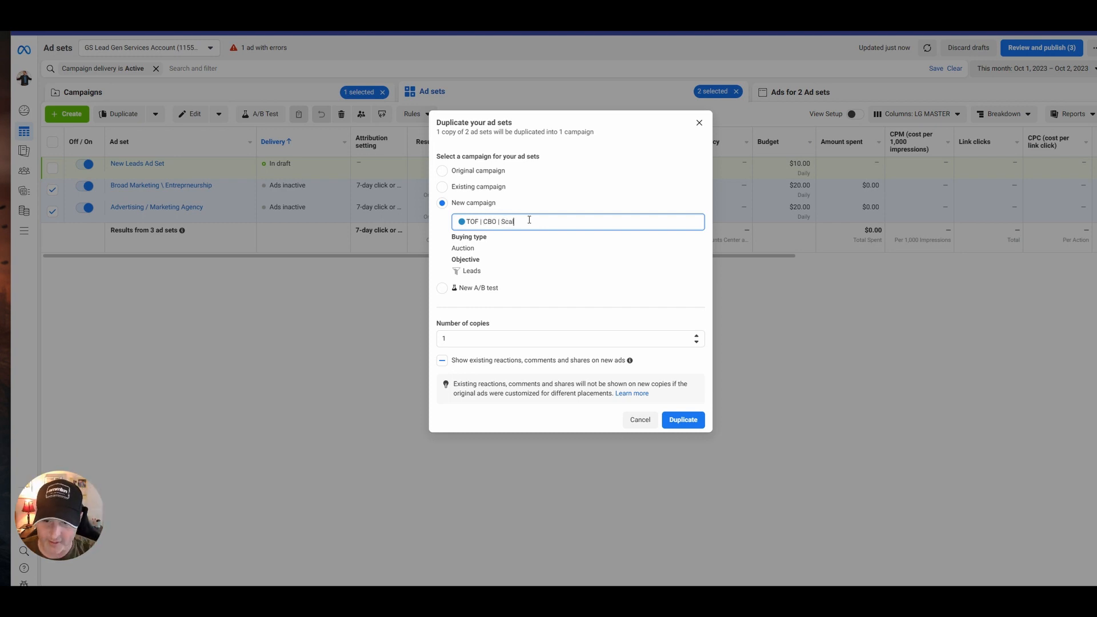
{"action": "type", "text": "led DMA"}
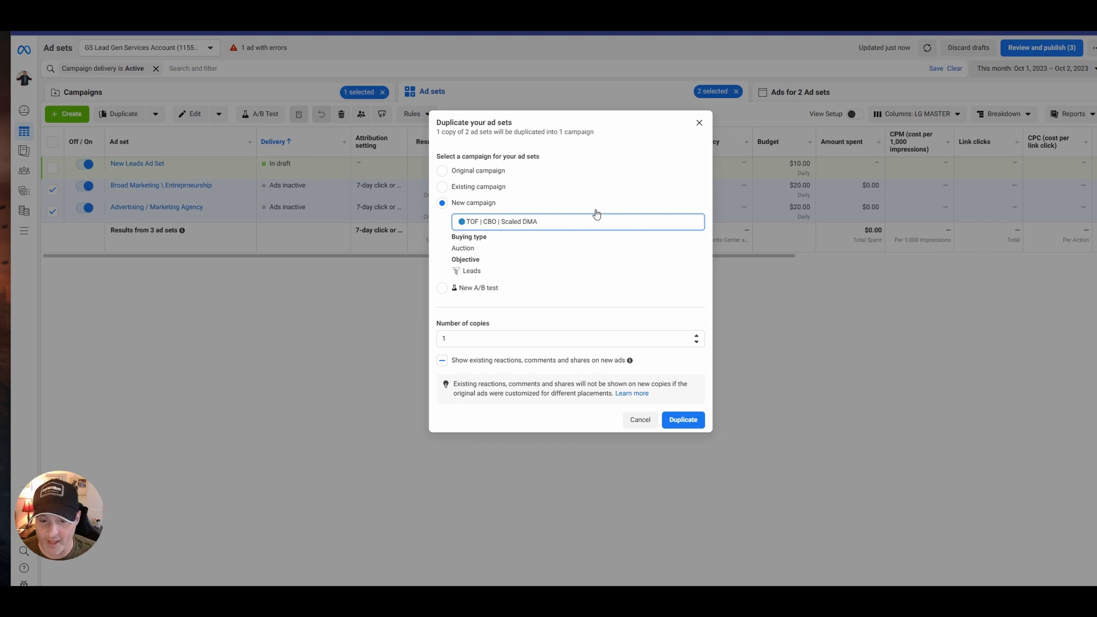
{"action": "left_click", "coordinate": [693, 420]}
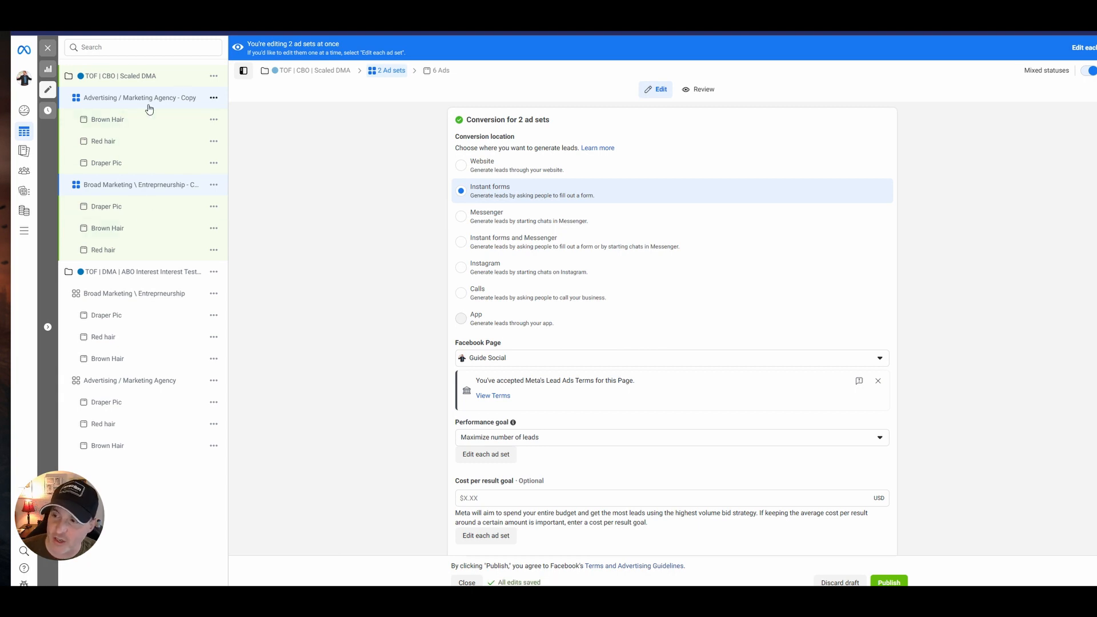
Turn on Advantage campaign budget for the "TOF | CBO | Scaled DMA" campaign and open its daily budget amount for editing.
{"action": "left_click", "coordinate": [150, 82]}
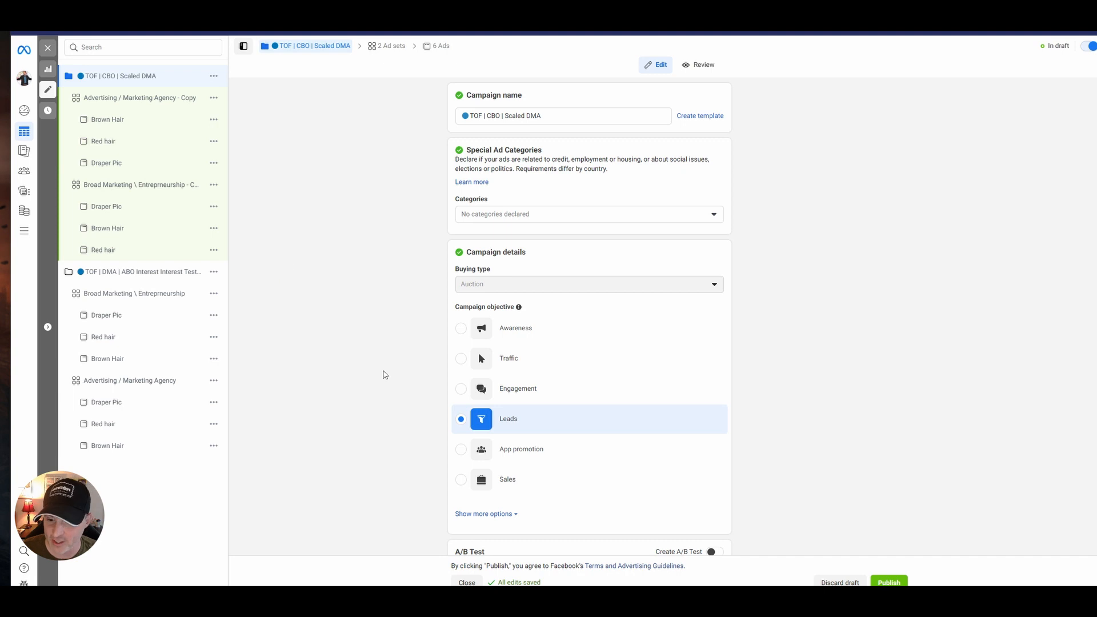
{"action": "scroll", "coordinate": [385, 374], "scroll_direction": "down", "scroll_amount": 2}
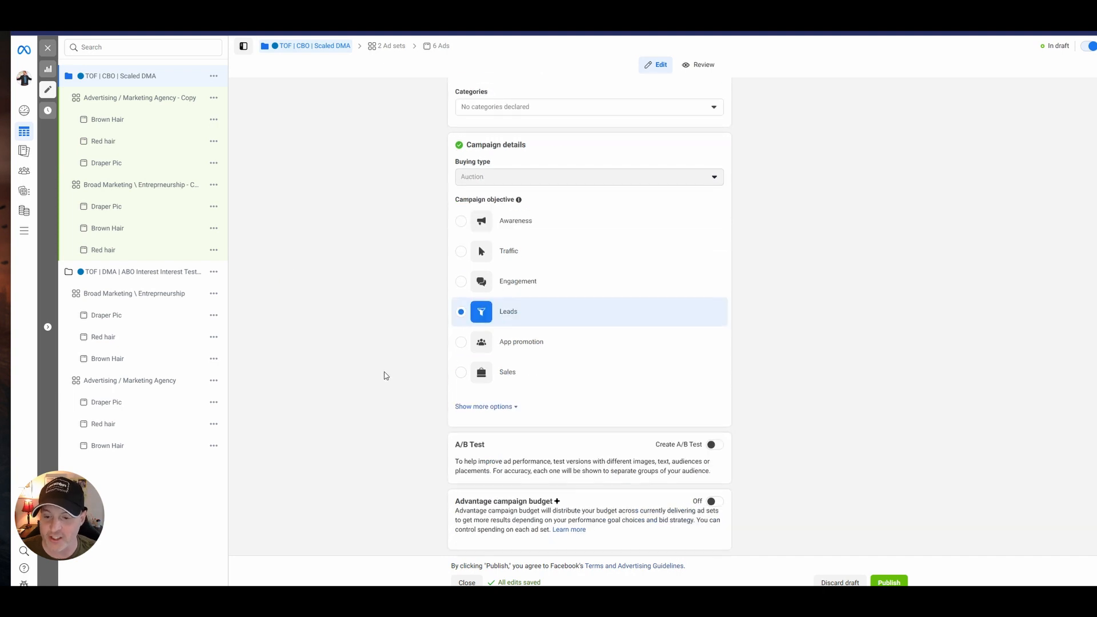
{"action": "left_click", "coordinate": [714, 502]}
{"action": "scroll", "coordinate": [736, 526], "scroll_direction": "down", "scroll_amount": 2}
{"action": "left_click", "coordinate": [632, 463]}
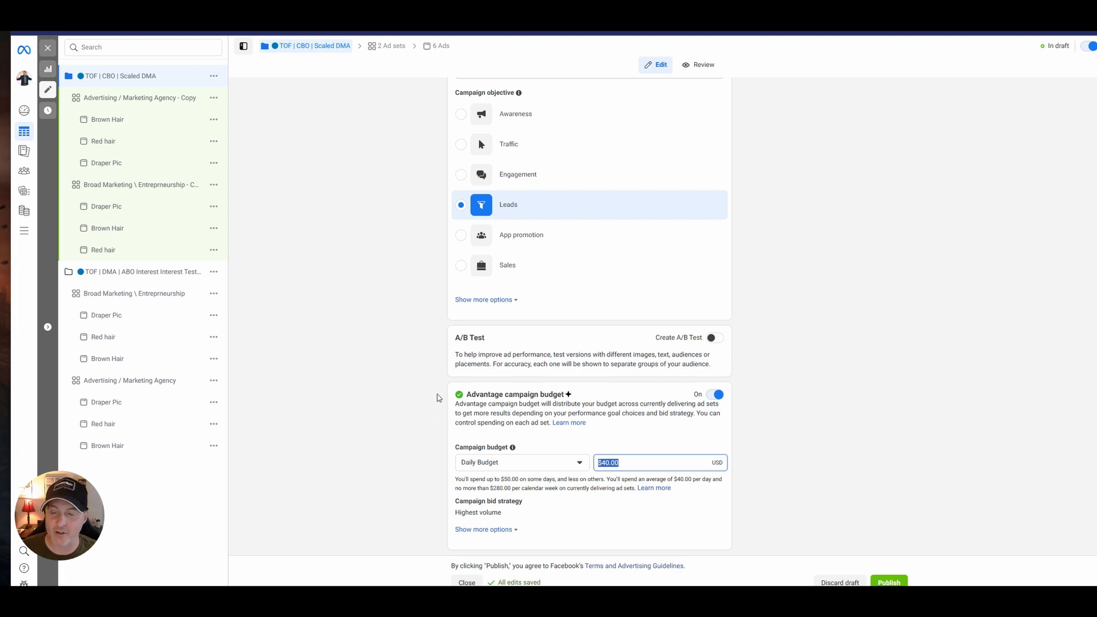
Look at the original campaign's Draper Pic ad and Broad Marketing ad set, and review the scaled campaign's budget settings.
{"action": "left_click", "coordinate": [151, 317]}
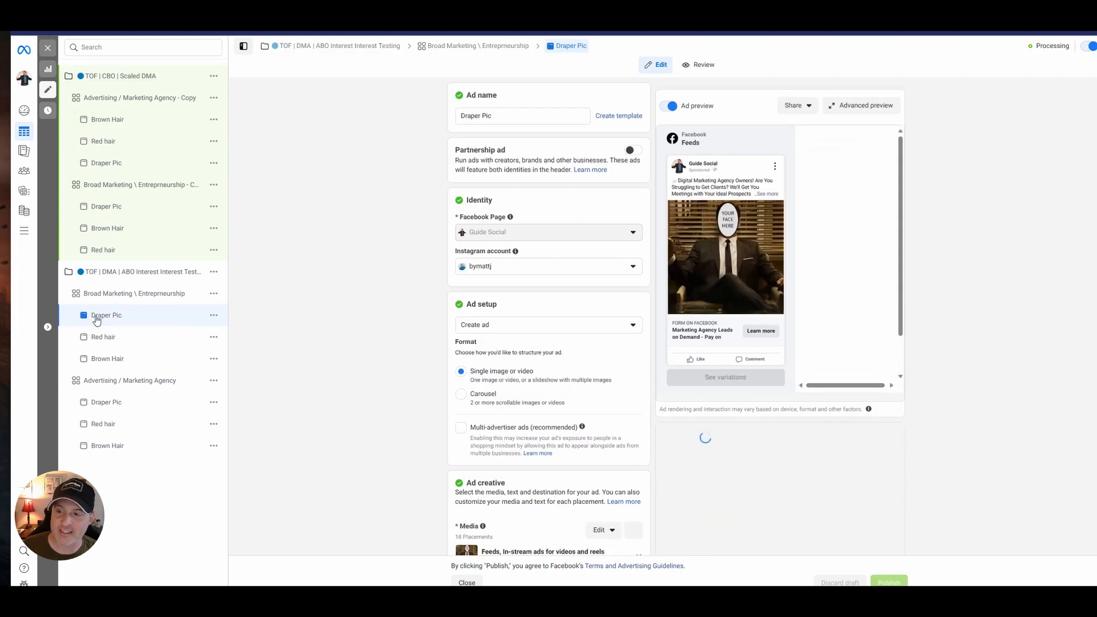
{"action": "left_click", "coordinate": [142, 295]}
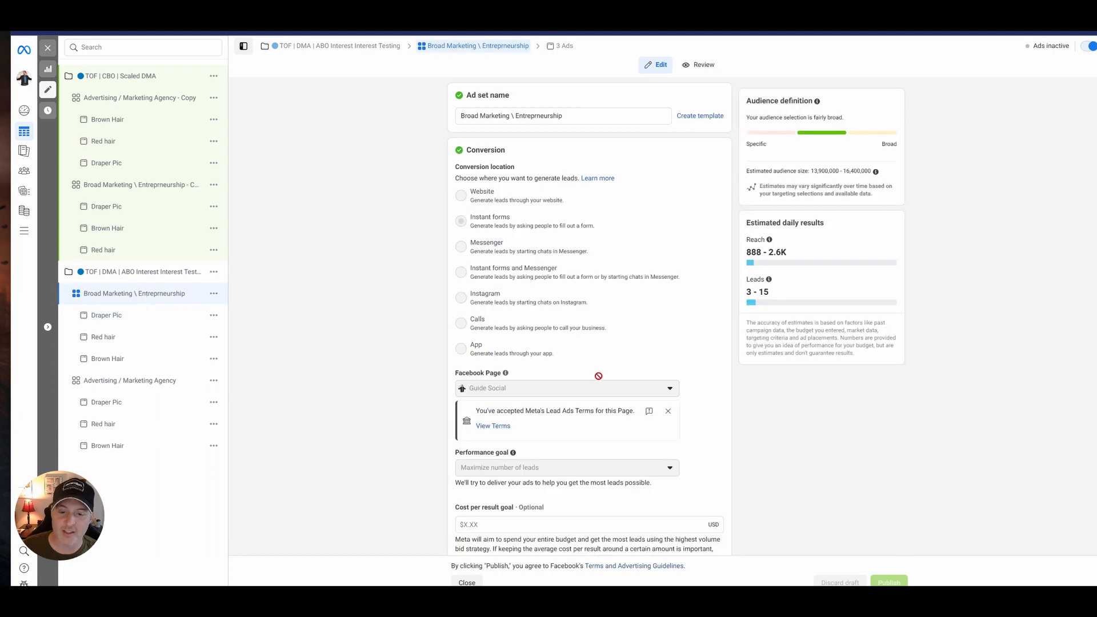
{"action": "left_click", "coordinate": [126, 77]}
{"action": "scroll", "coordinate": [439, 412], "scroll_direction": "down", "scroll_amount": 4}
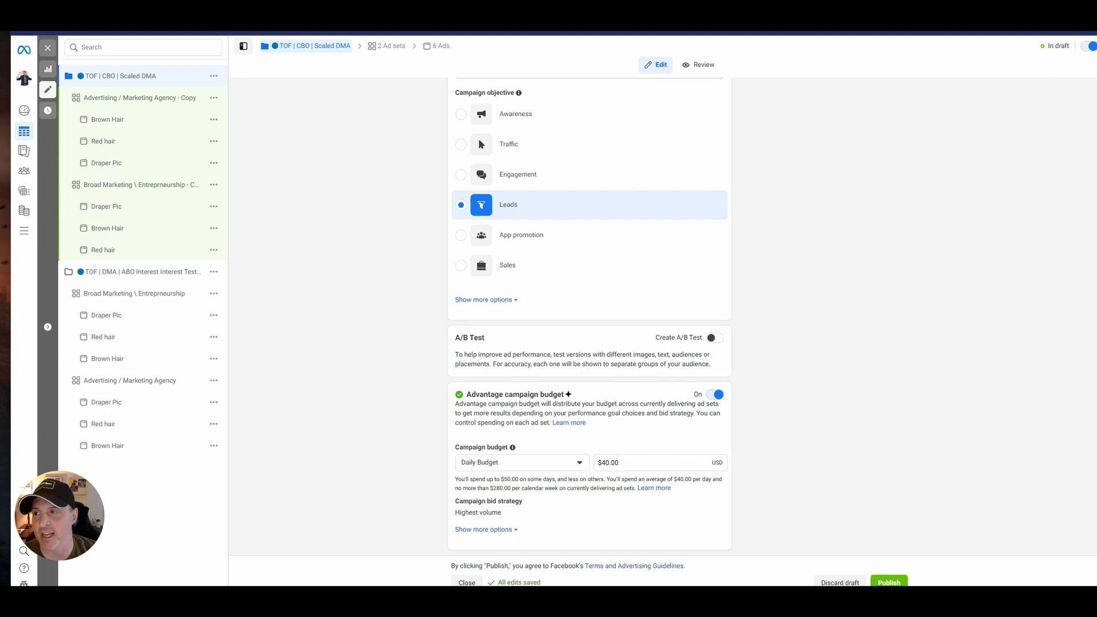
In the copied Broad Marketing ad set's audience settings, start a lookalike audience using "GS | FB Engage | 180" as the source.
{"action": "left_click", "coordinate": [47, 48]}
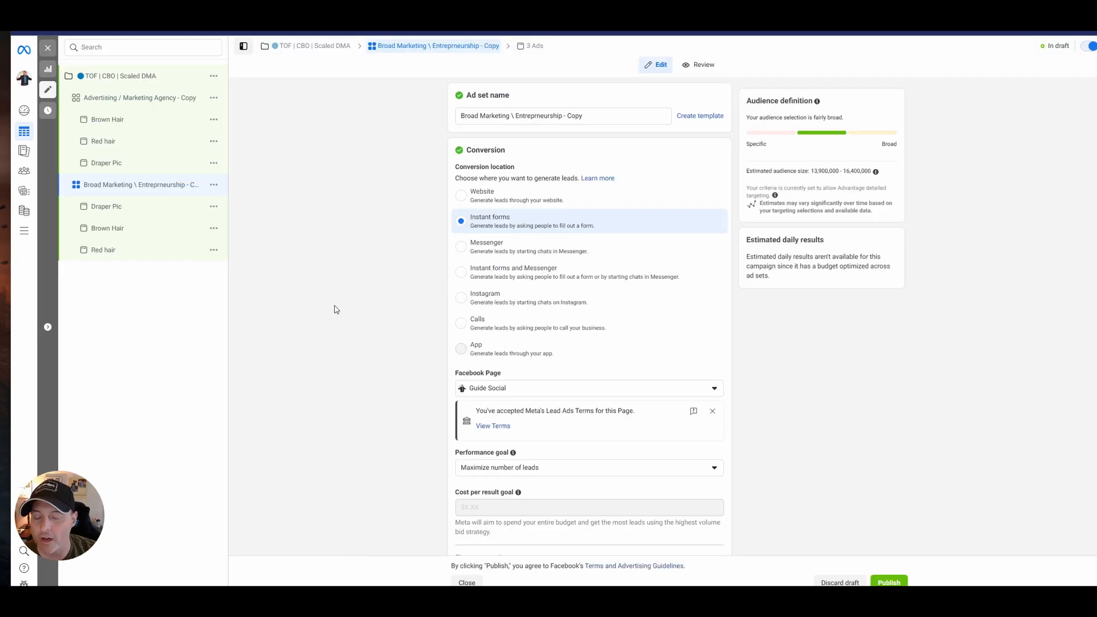
{"action": "scroll", "coordinate": [433, 372], "scroll_direction": "down", "scroll_amount": 8}
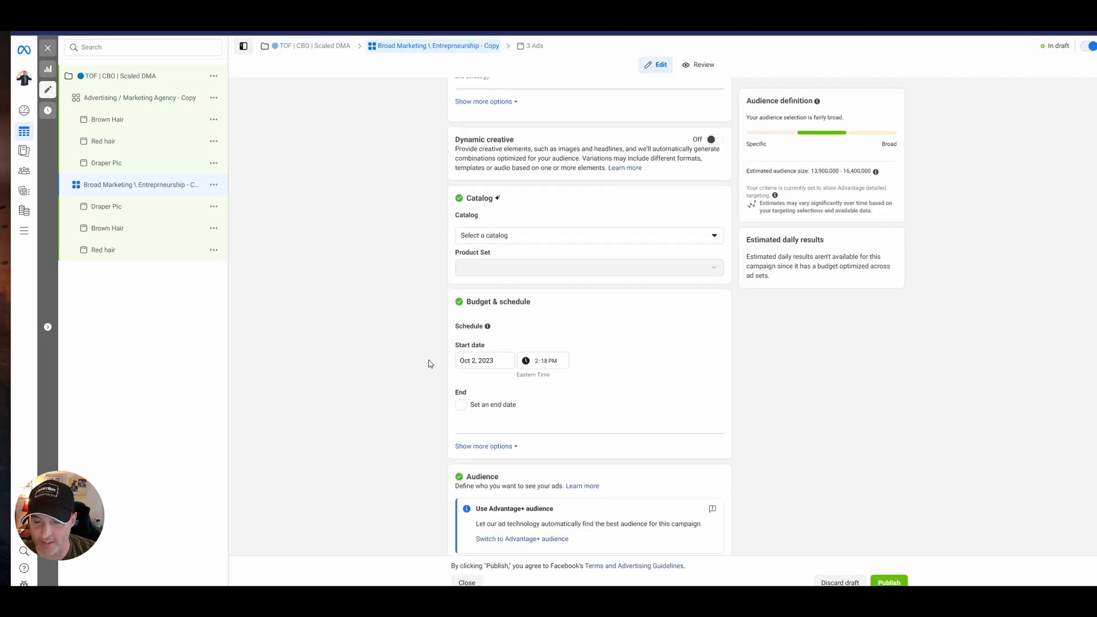
{"action": "scroll", "coordinate": [430, 364], "scroll_direction": "down", "scroll_amount": 6}
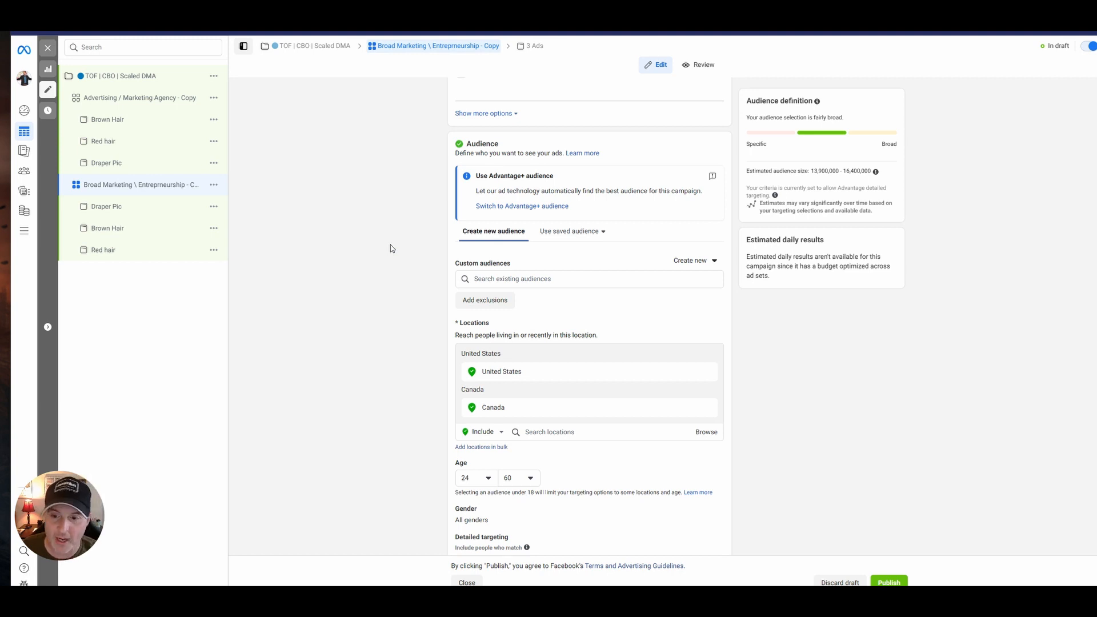
{"action": "left_click", "coordinate": [681, 262]}
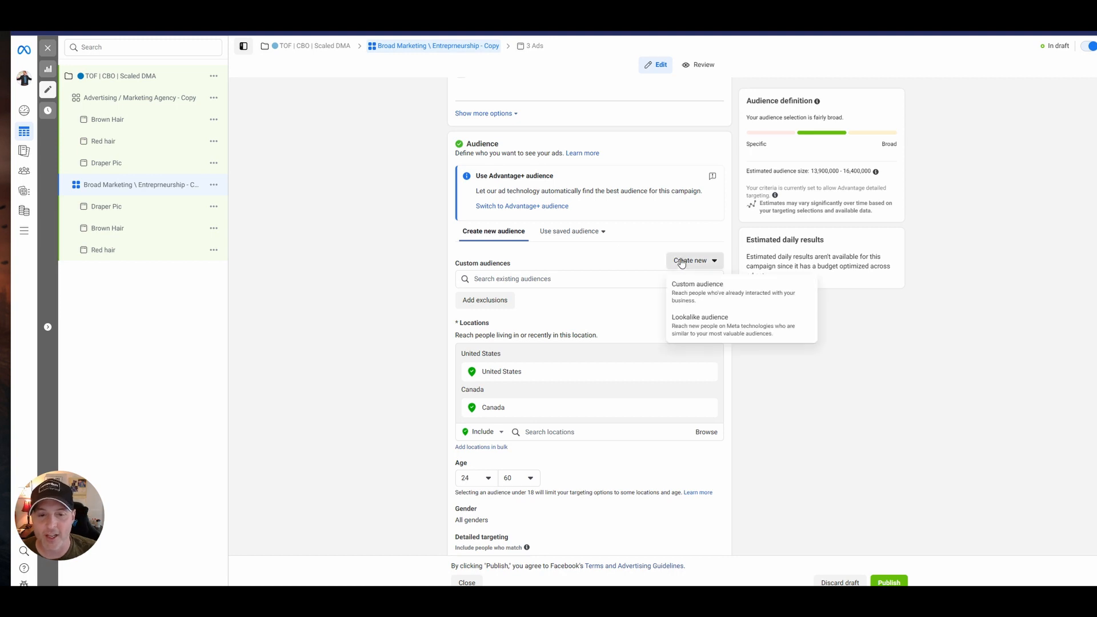
{"action": "left_click", "coordinate": [709, 319]}
{"action": "left_click", "coordinate": [464, 169]}
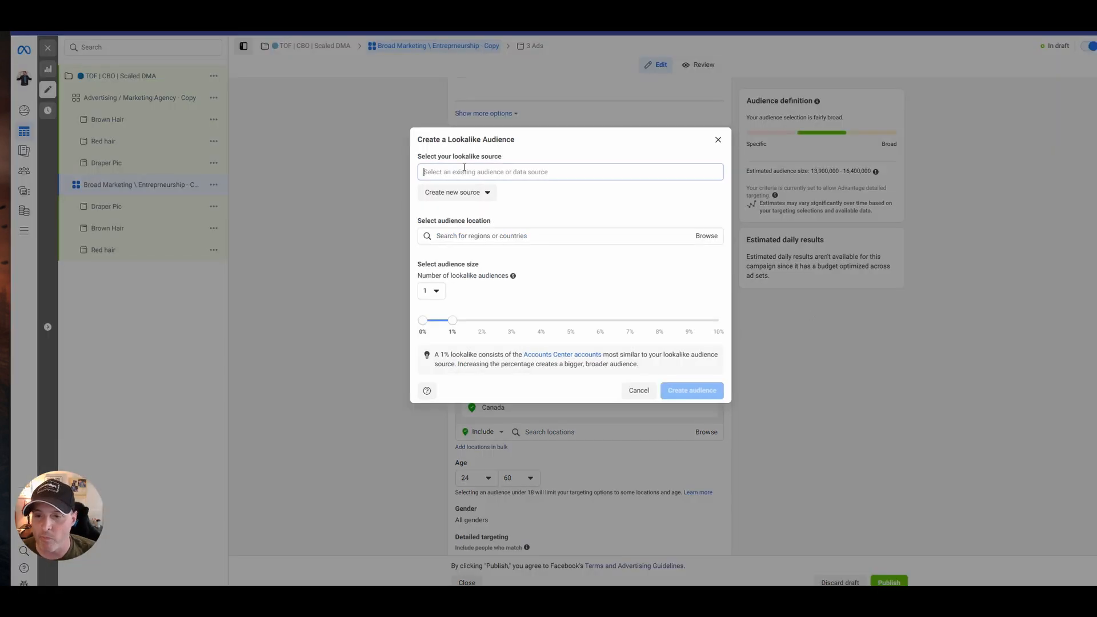
{"action": "left_click", "coordinate": [524, 195]}
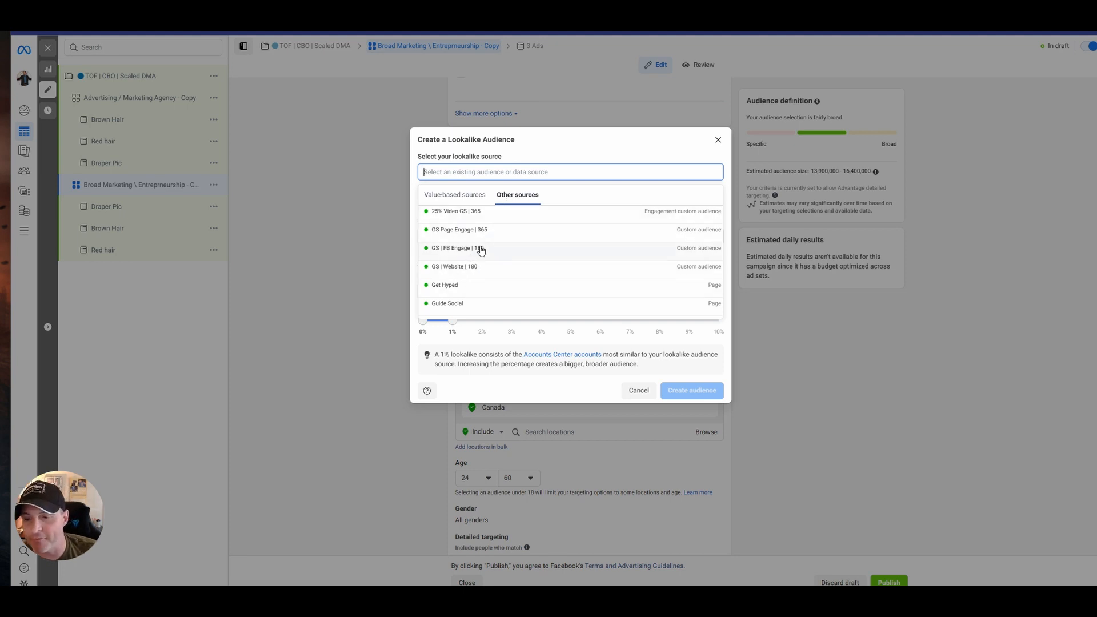
{"action": "left_click", "coordinate": [478, 250]}
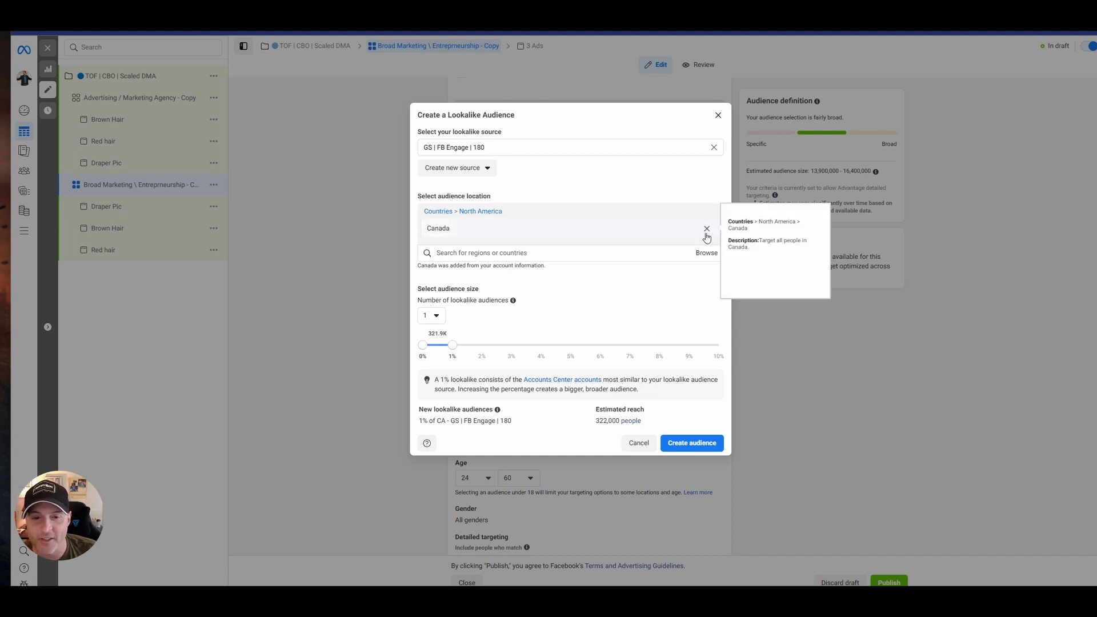
Replace Canada with United States as the lookalike location, keep the audience size at 1% and create the audience.
{"action": "left_click", "coordinate": [707, 230]}
{"action": "left_click", "coordinate": [527, 233]}
{"action": "type", "text": "united"}
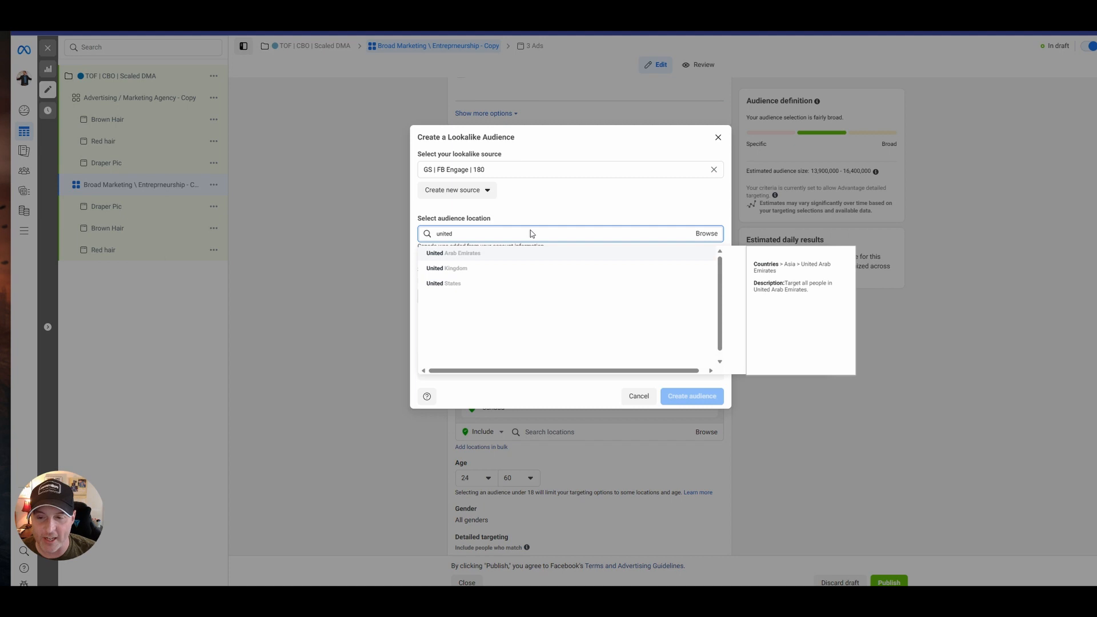
{"action": "left_click", "coordinate": [454, 285]}
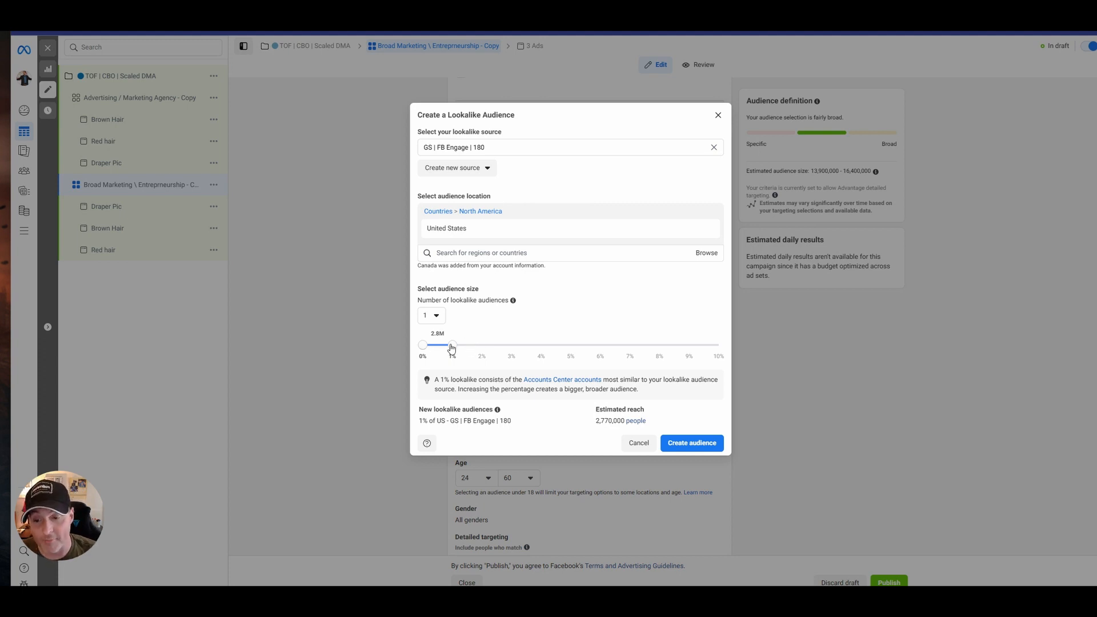
{"action": "mouse_move", "coordinate": [451, 348]}
{"action": "left_mouse_down"}
{"action": "mouse_move", "coordinate": [721, 356]}
{"action": "mouse_move", "coordinate": [462, 354]}
{"action": "left_mouse_up"}
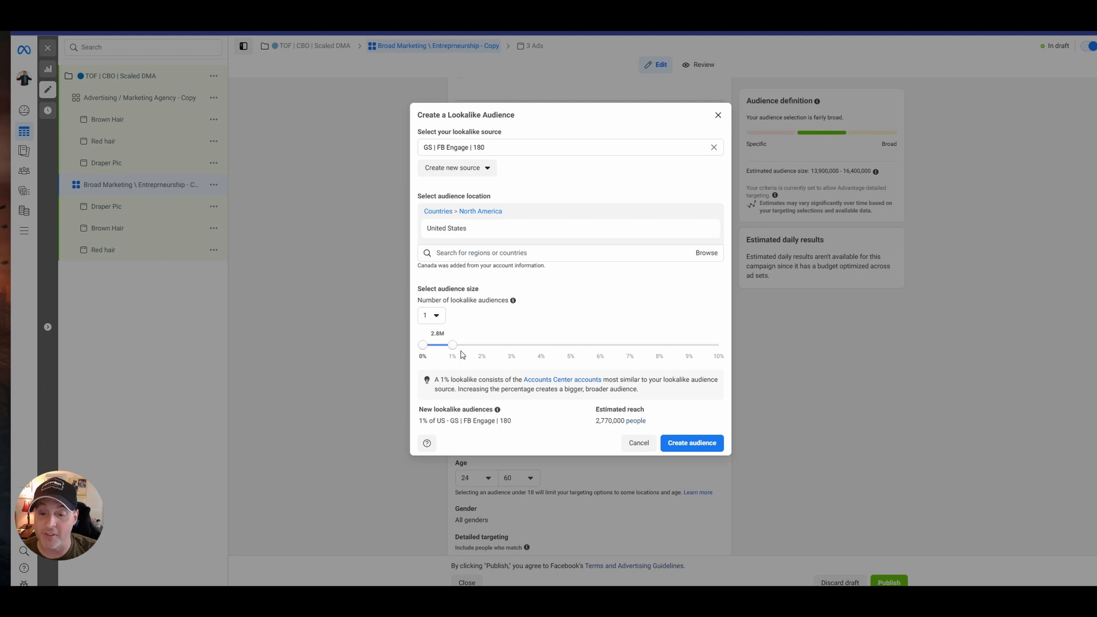
{"action": "left_click", "coordinate": [709, 444]}
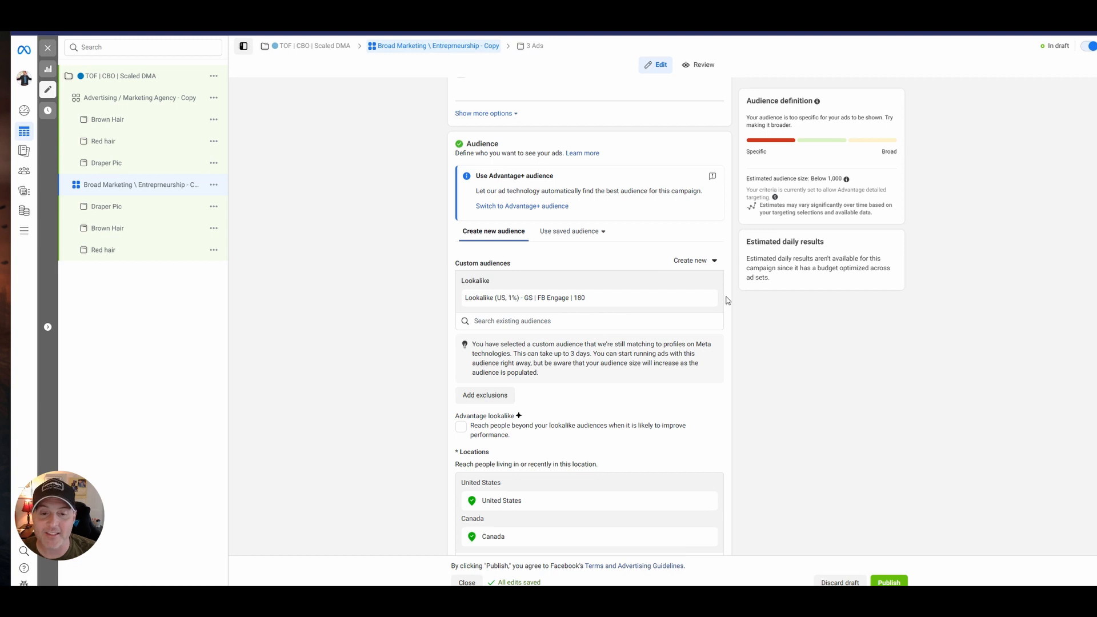
Remove the "Lookalike (US, 1%) - GS | FB Engage | 180" audience from the ad set's custom audiences.
{"action": "left_click", "coordinate": [707, 301]}
{"action": "scroll", "coordinate": [558, 331], "scroll_direction": "up", "scroll_amount": 1}
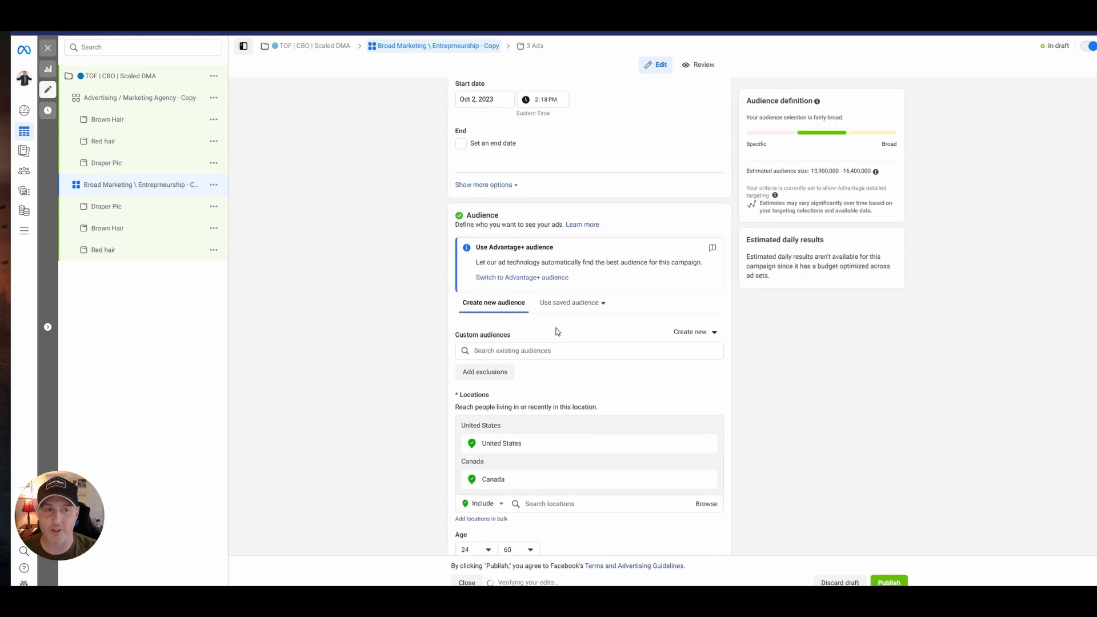